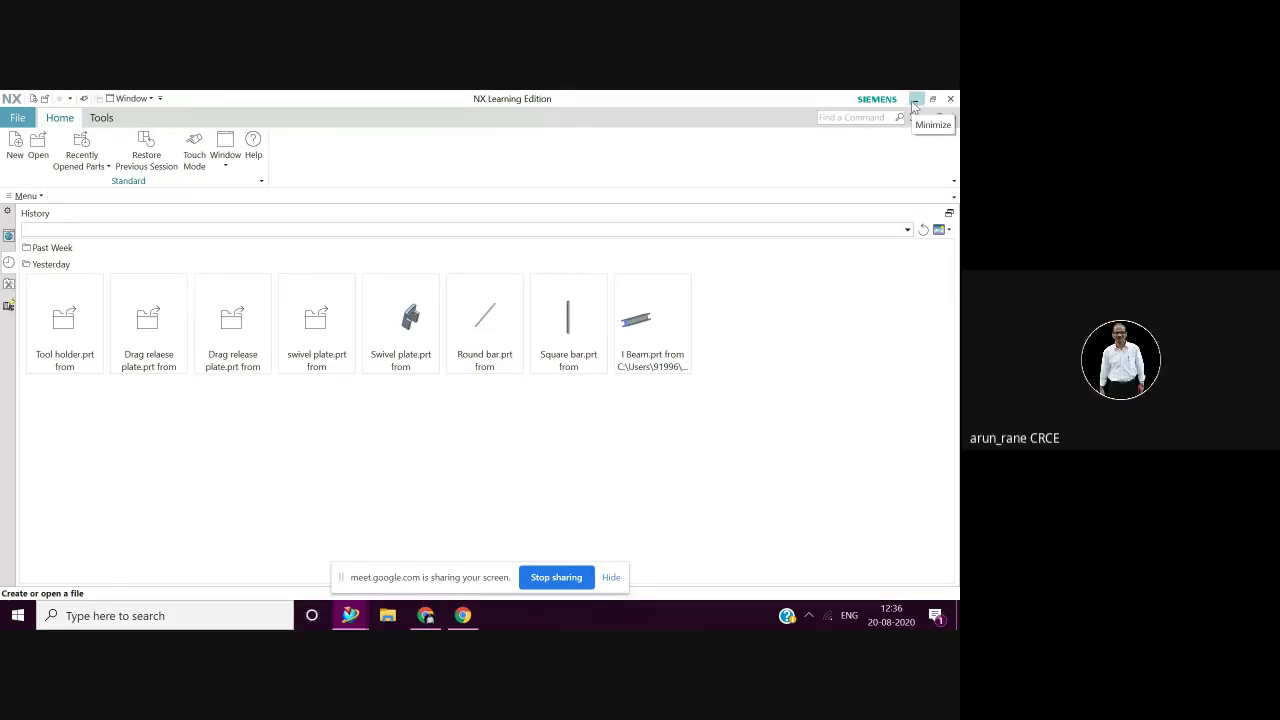
Minimise NX and close the second, duplicate NX Learning Edition window, keeping one session open
{"action": "left_click", "coordinate": [915, 100]}
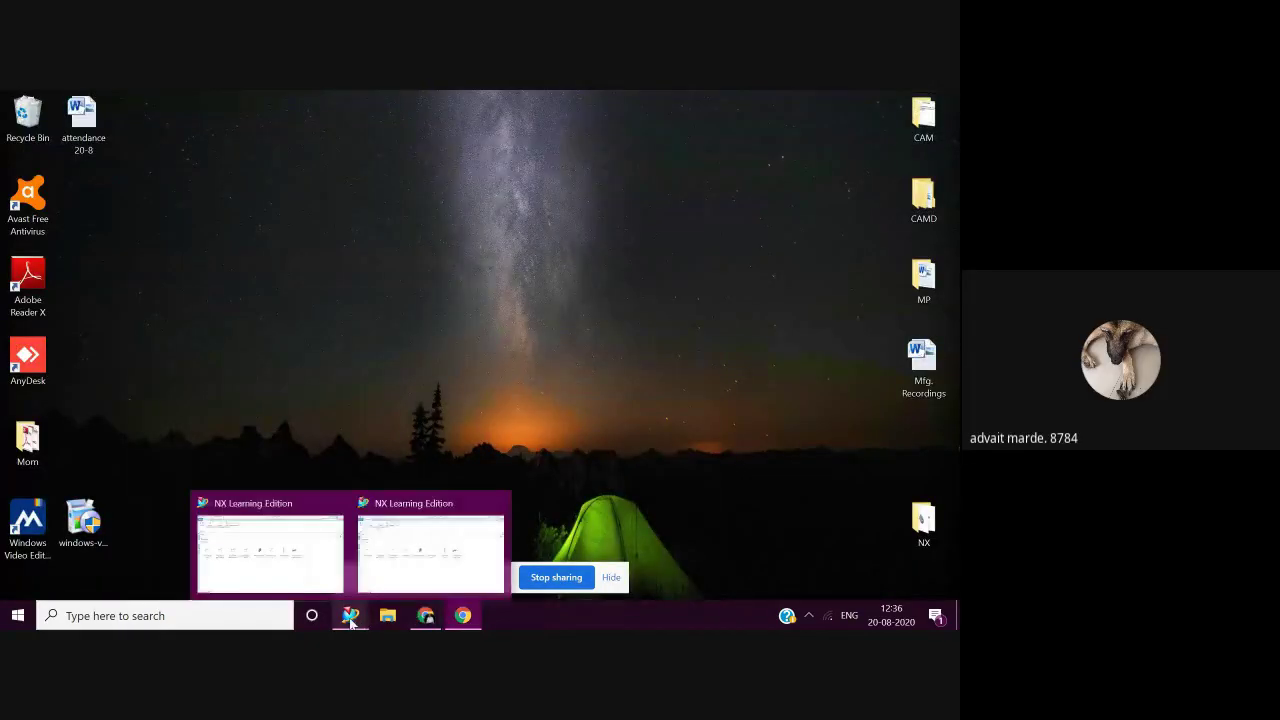
{"action": "right_click", "coordinate": [350, 622]}
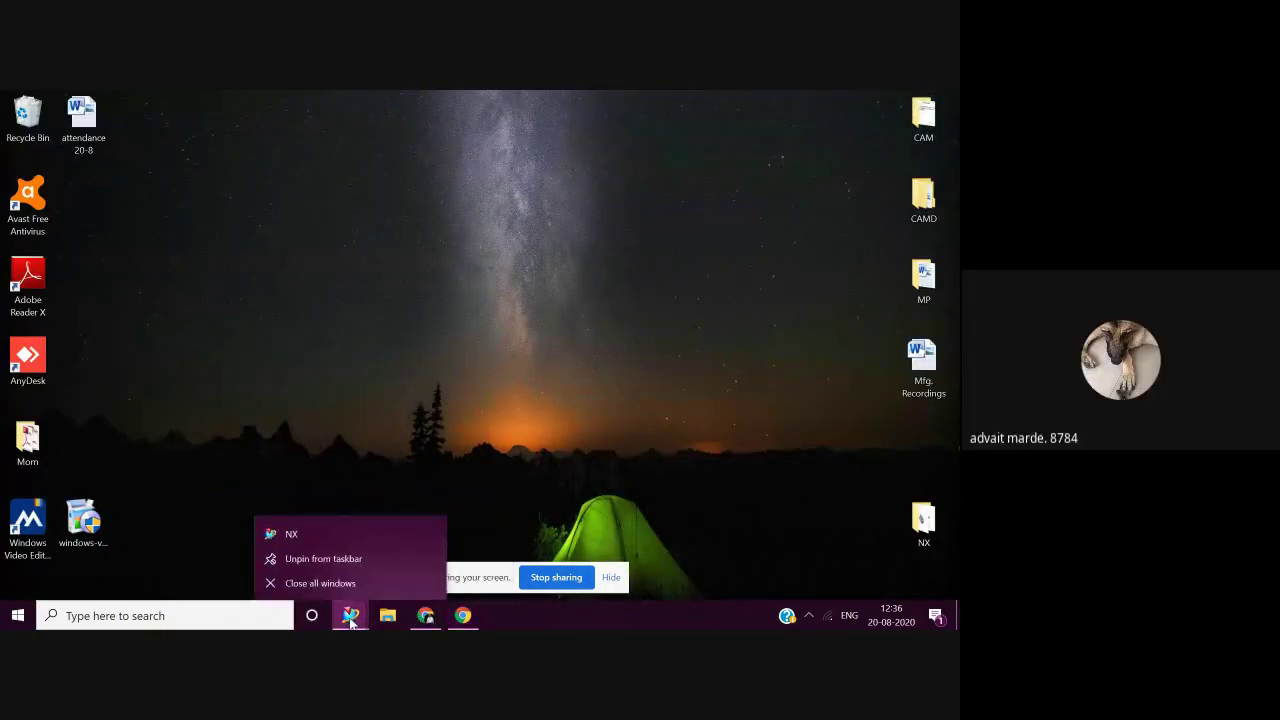
{"action": "left_click", "coordinate": [350, 618]}
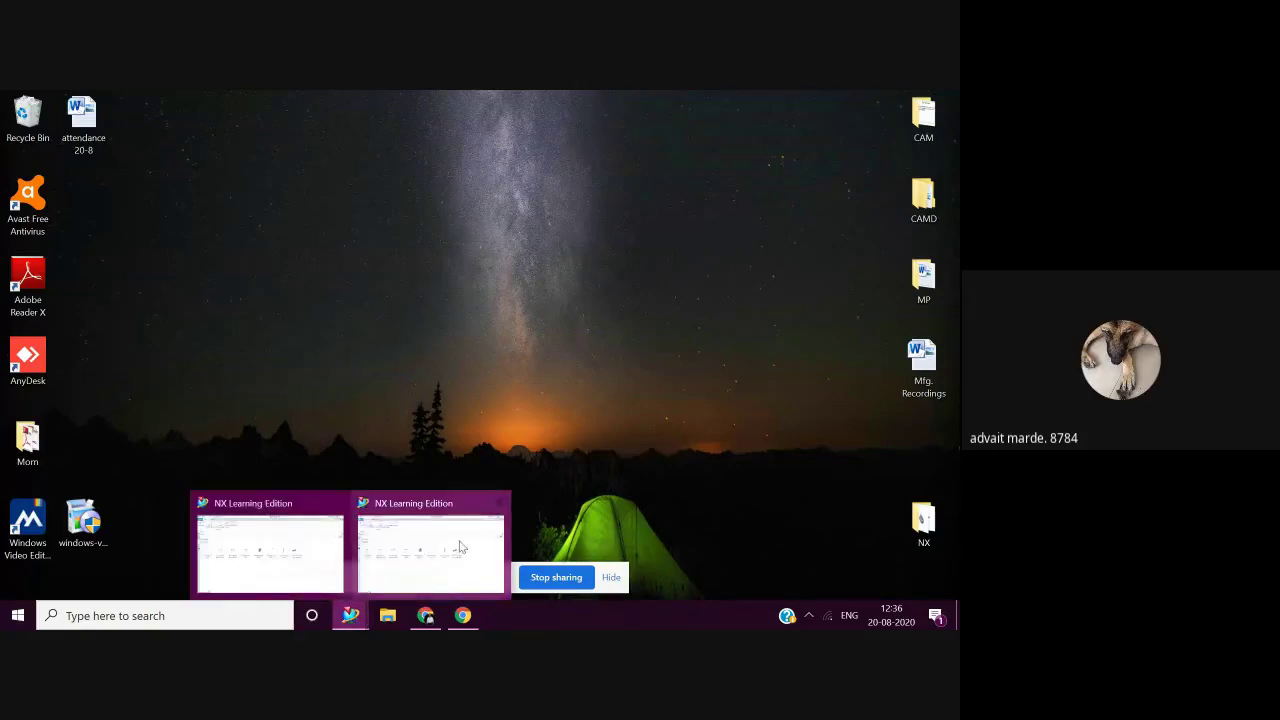
{"action": "mouse_move", "coordinate": [498, 506]}
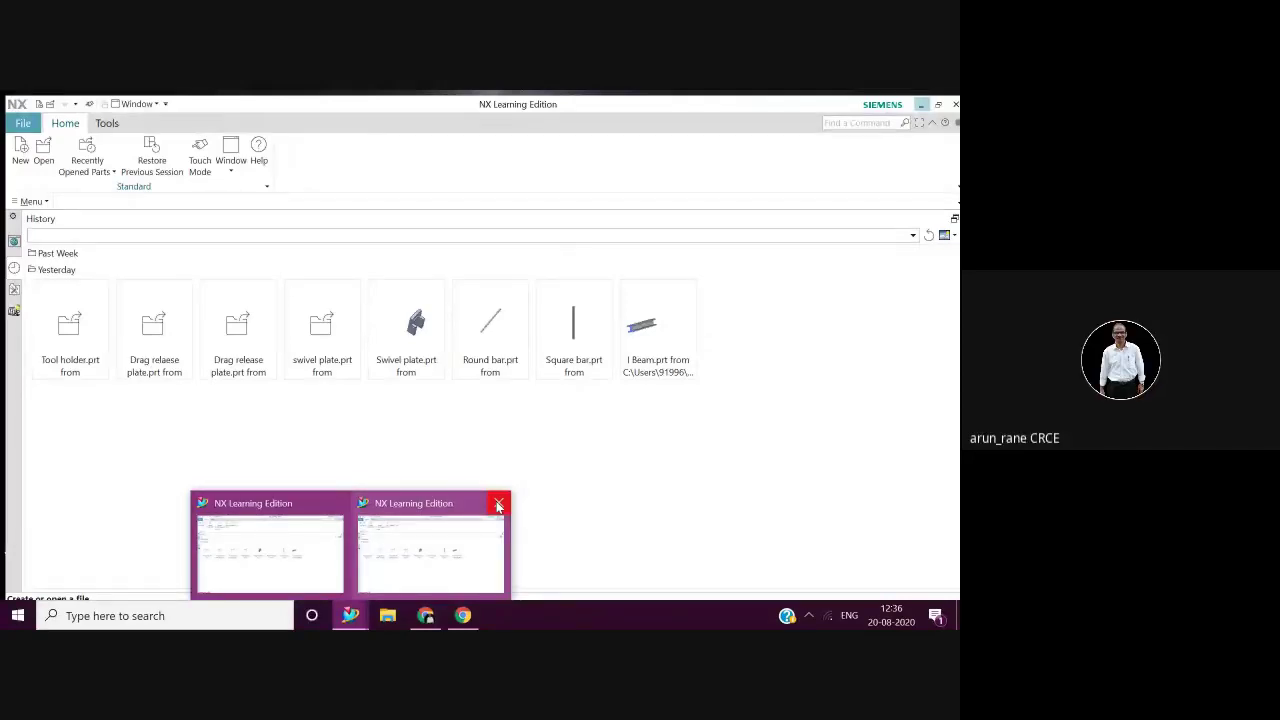
{"action": "left_click", "coordinate": [498, 506]}
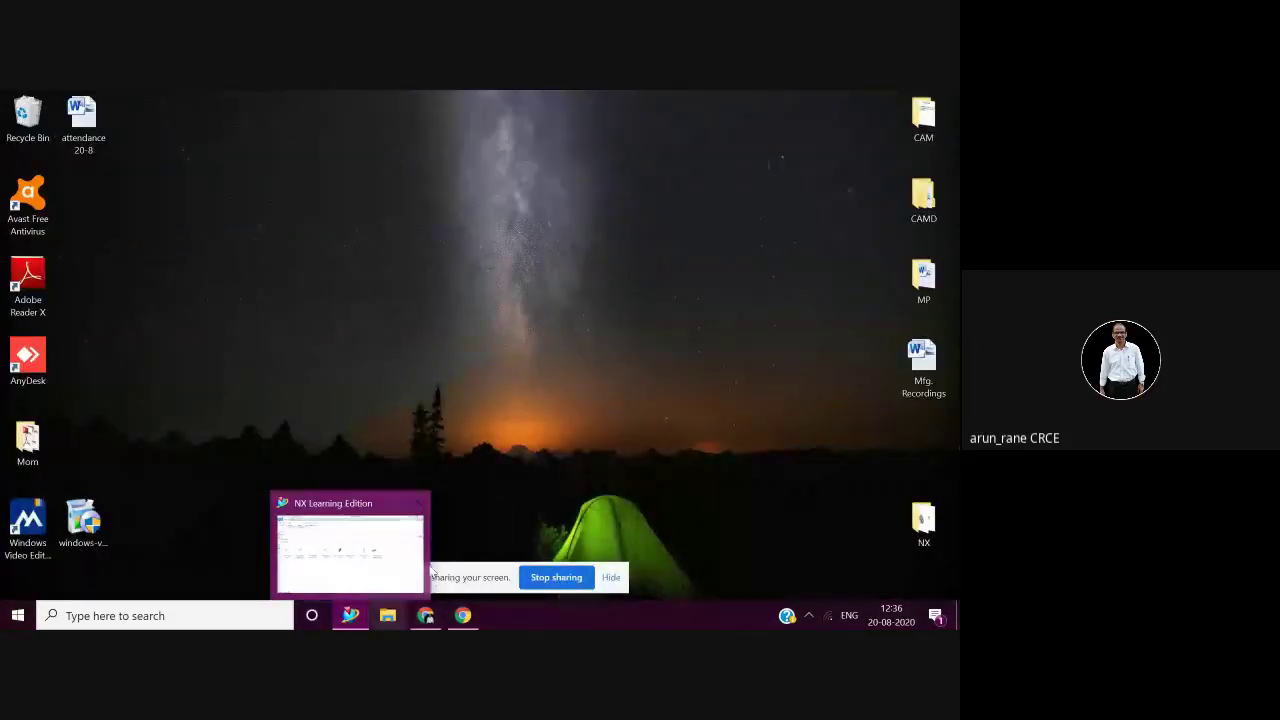
Open the PDF "module2 Clapper block, Tool post" from the Modules 1 to 6 folder inside the desktop's CAMD folder
{"action": "double_click", "coordinate": [920, 198]}
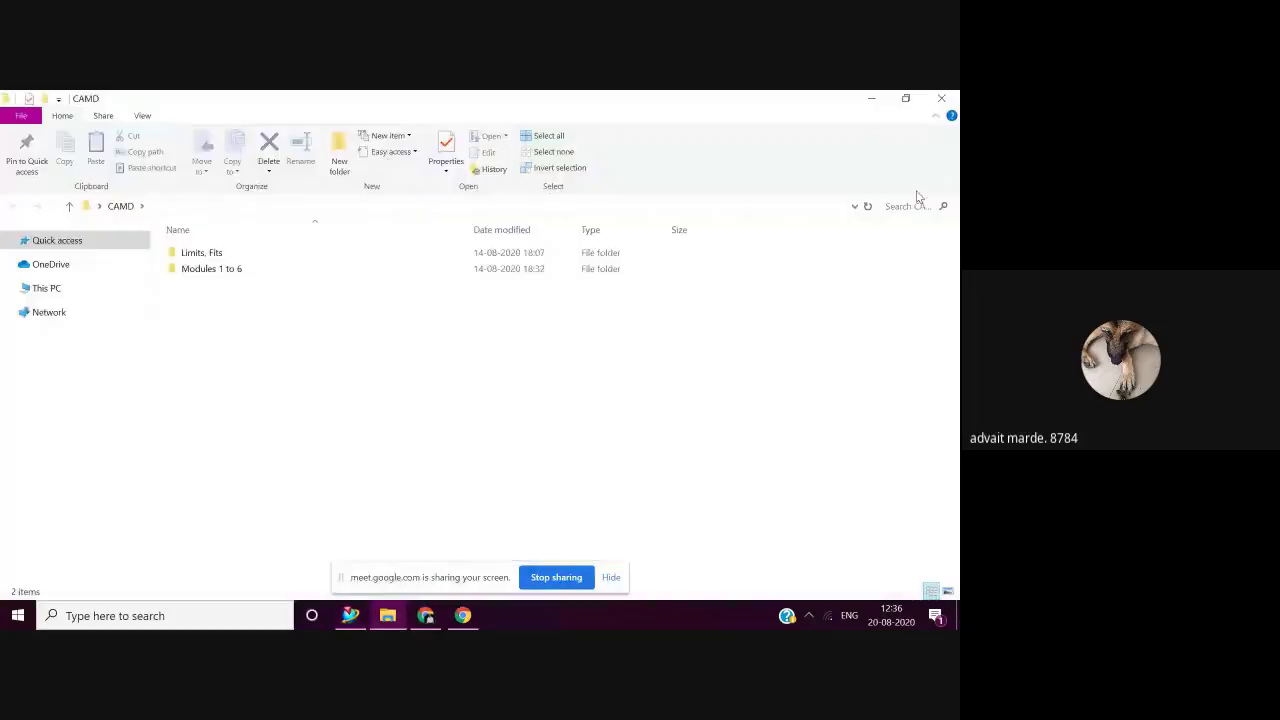
{"action": "double_click", "coordinate": [207, 272]}
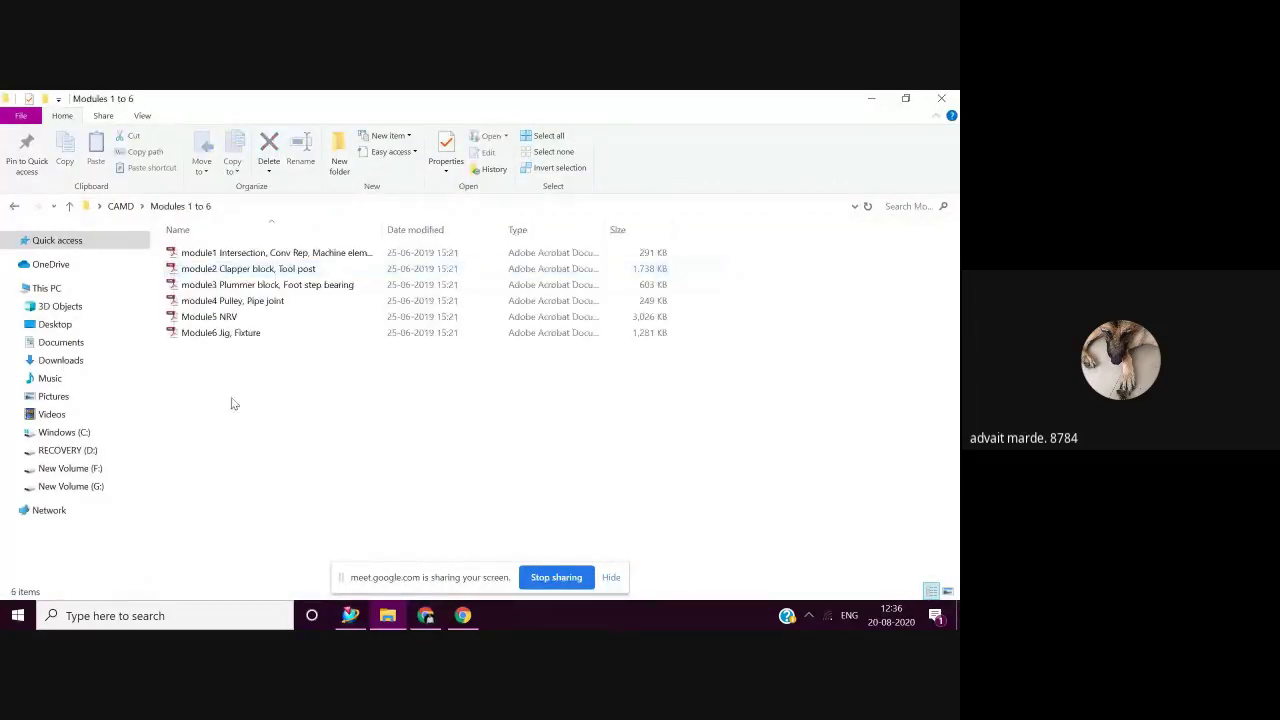
{"action": "double_click", "coordinate": [290, 268]}
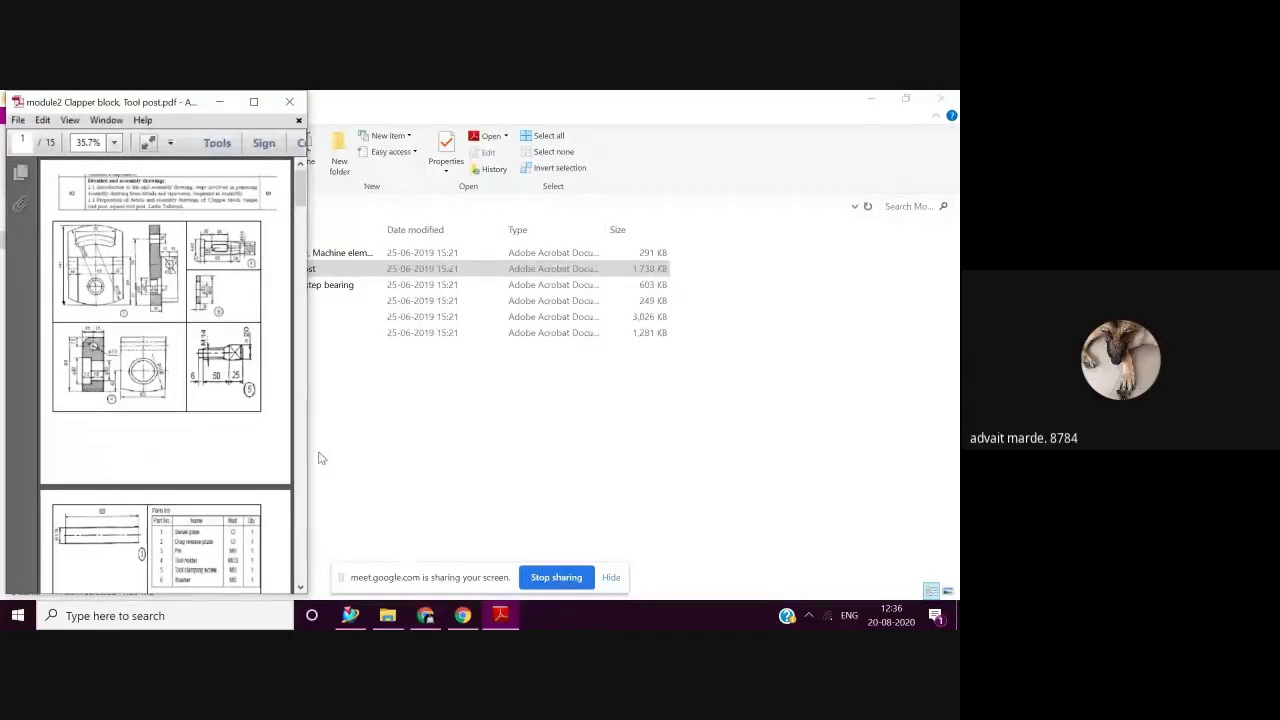
Switch to Chrome with the Google Meet call, set its meeting extension to Switch On, and minimise the browser
{"action": "left_click", "coordinate": [426, 615]}
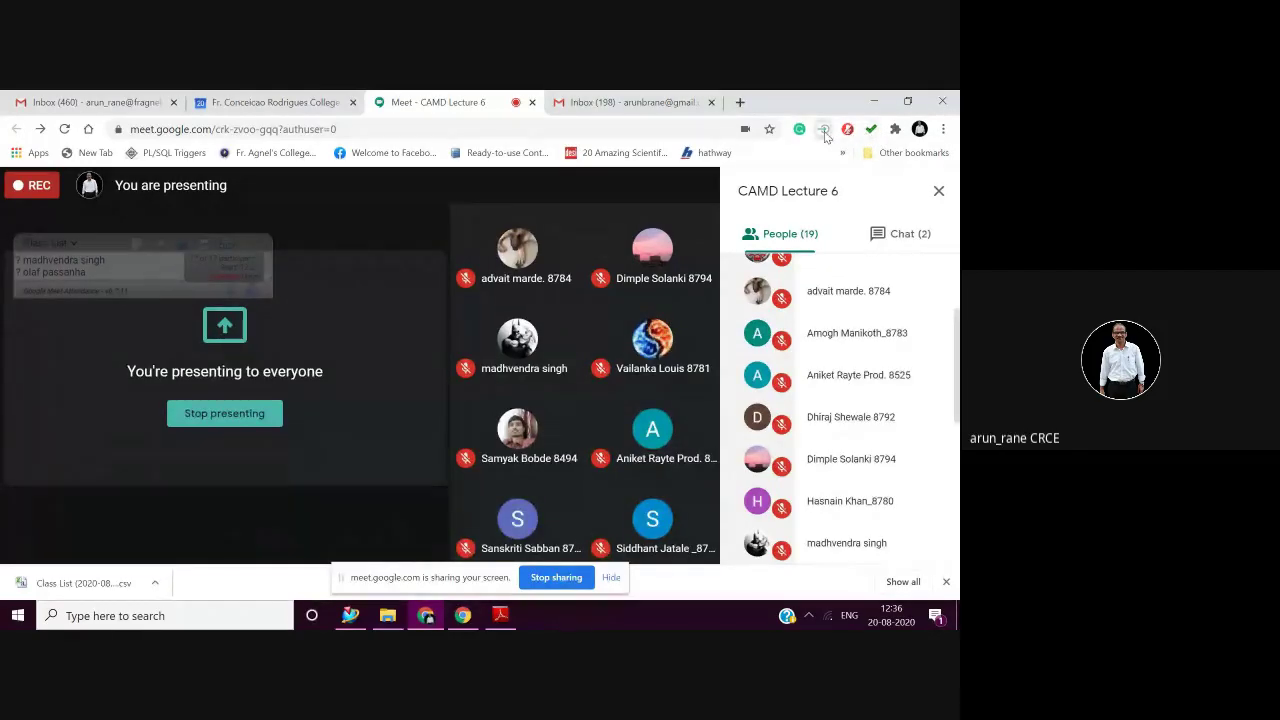
{"action": "left_click", "coordinate": [824, 131]}
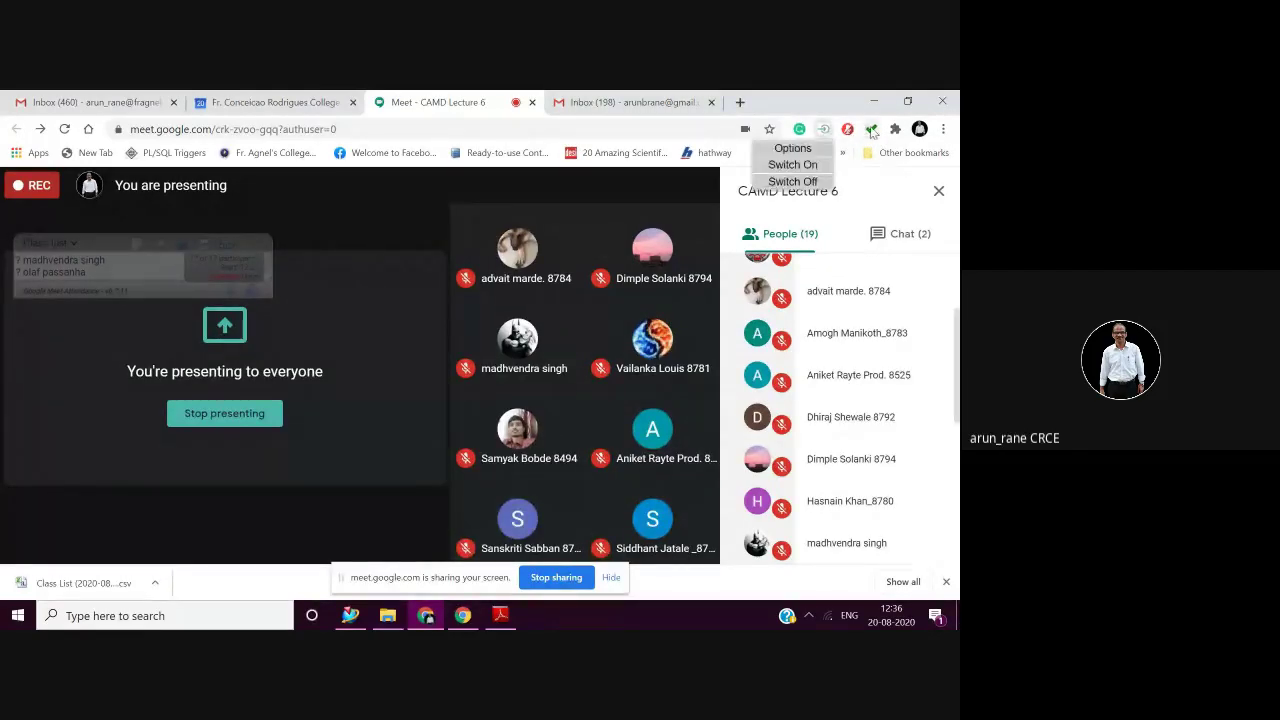
{"action": "left_click", "coordinate": [810, 166]}
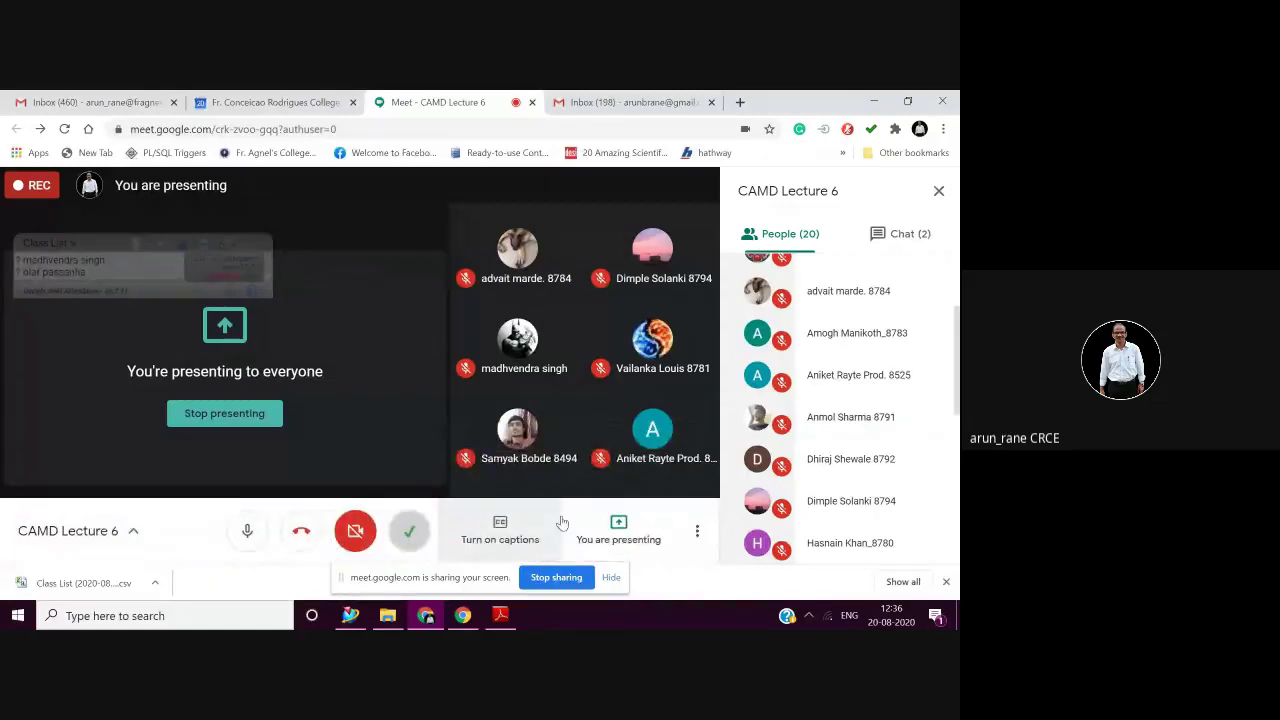
{"action": "left_click", "coordinate": [875, 101]}
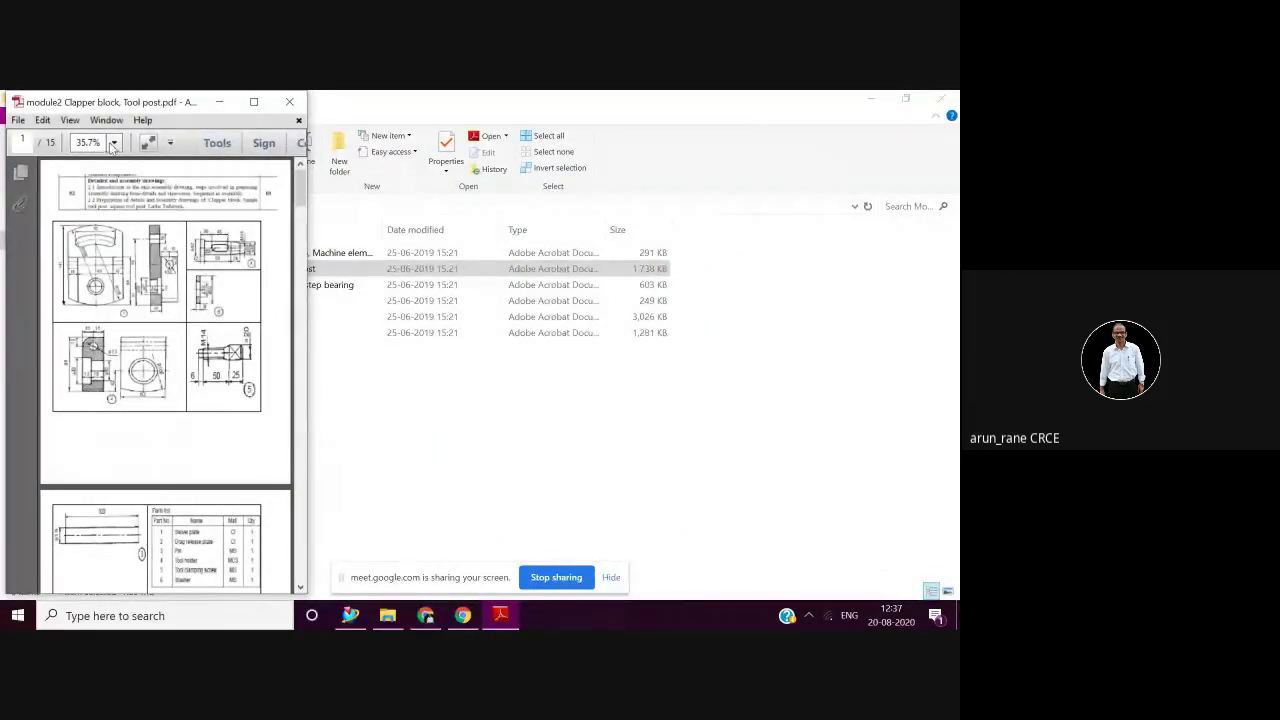
Set the PDF zoom to 75% and bring the front and sectional side views of part 1 into view
{"action": "key", "text": "ctrl+1"}
{"action": "scroll", "coordinate": [215, 388], "scroll_direction": "down", "scroll_amount": 2}
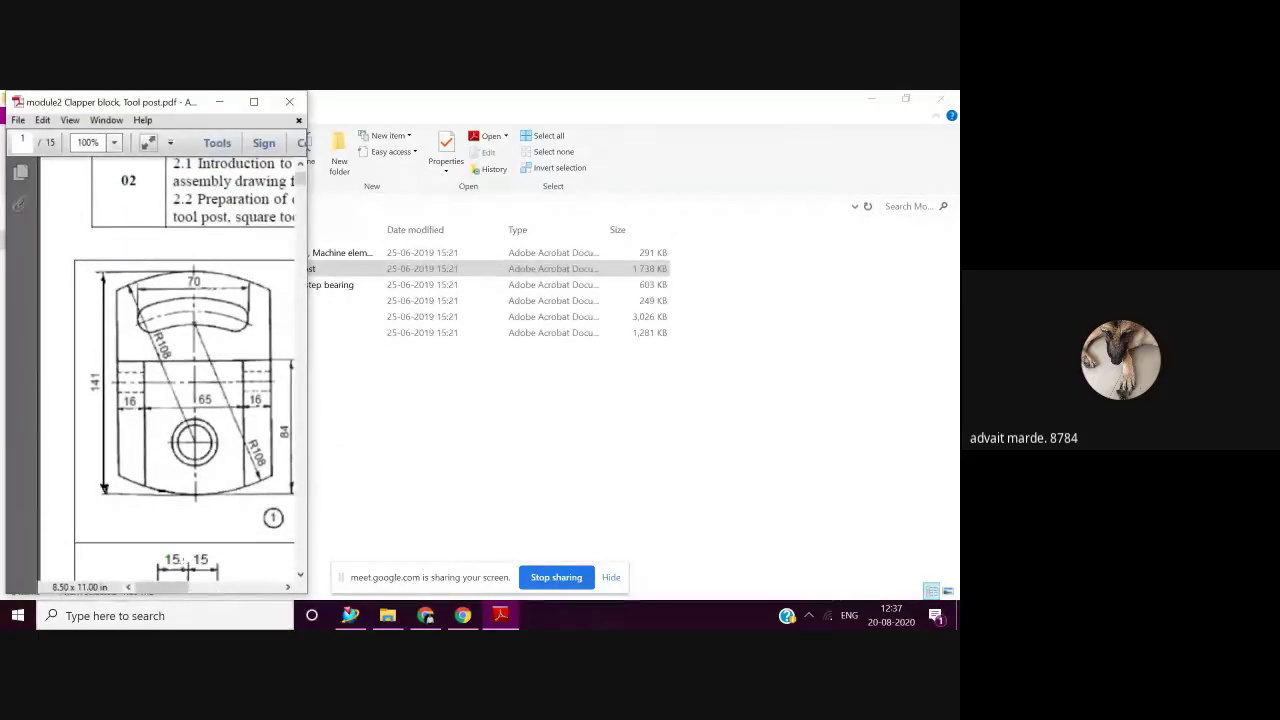
{"action": "scroll", "coordinate": [190, 585], "scroll_direction": "down", "scroll_amount": 1}
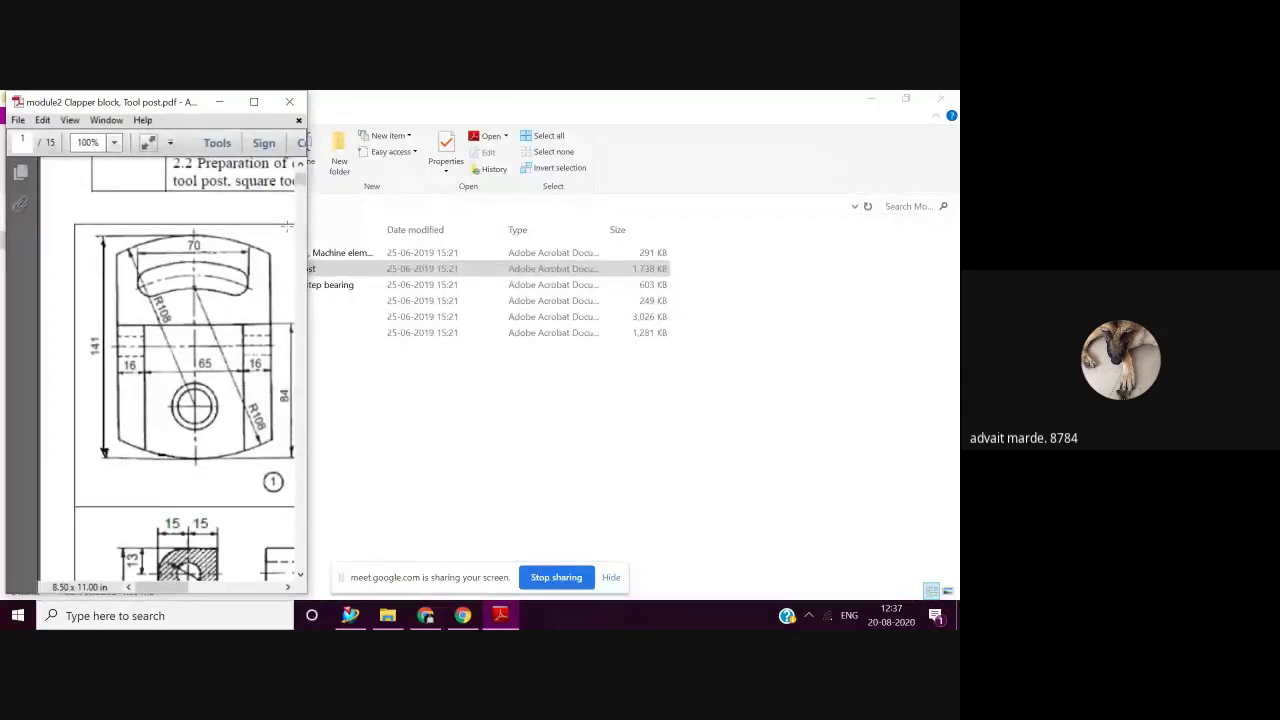
{"action": "left_click", "coordinate": [115, 145]}
{"action": "left_click", "coordinate": [140, 214]}
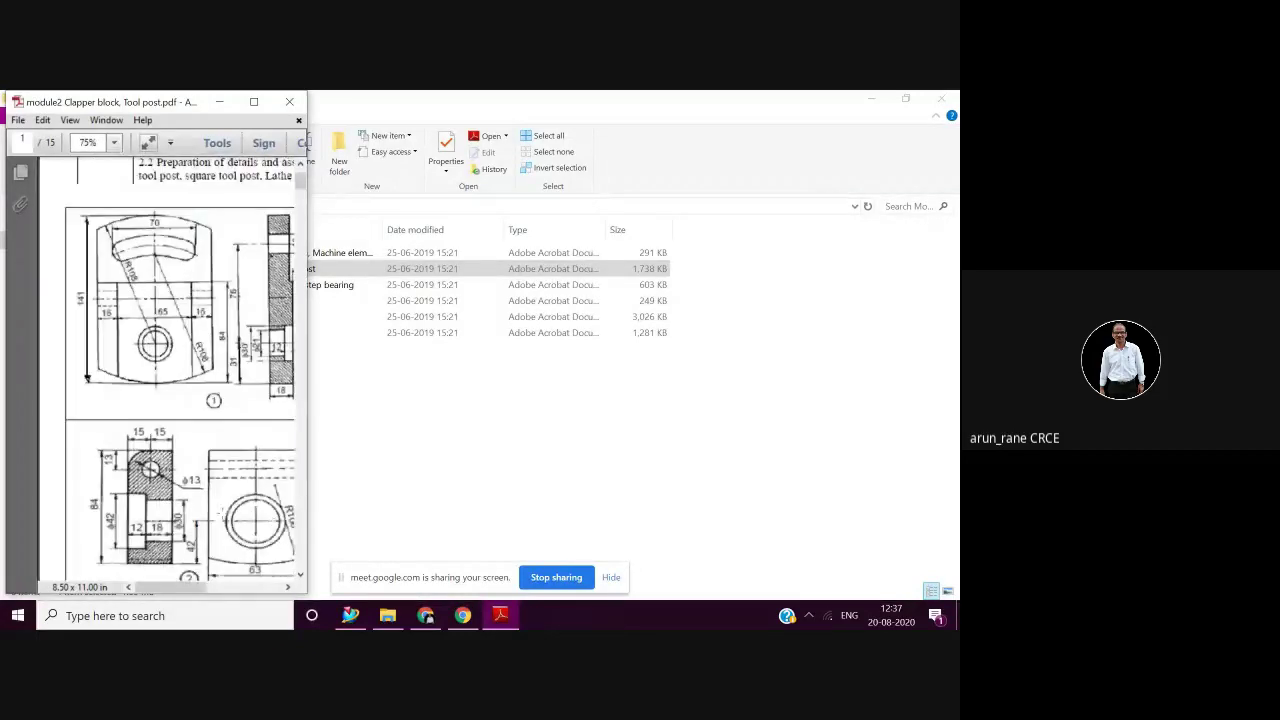
{"action": "scroll", "coordinate": [227, 460], "scroll_direction": "down", "scroll_amount": 2}
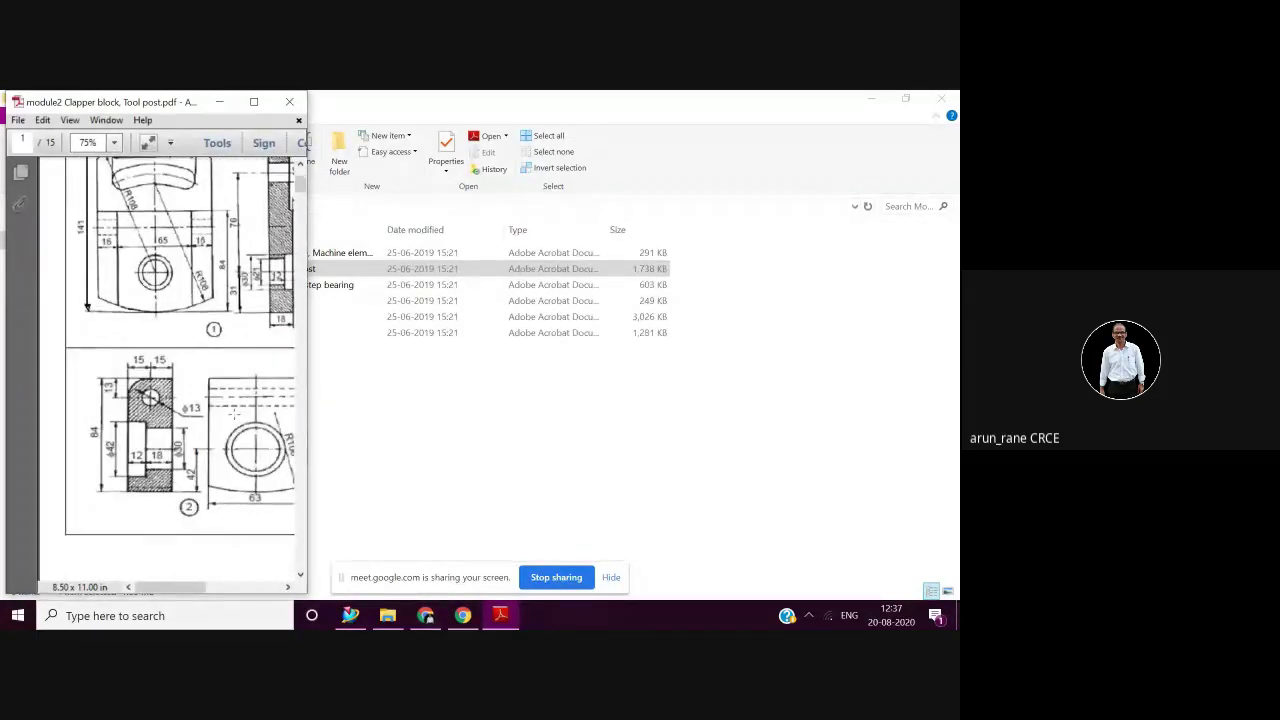
{"action": "scroll", "coordinate": [233, 413], "scroll_direction": "up", "scroll_amount": 4}
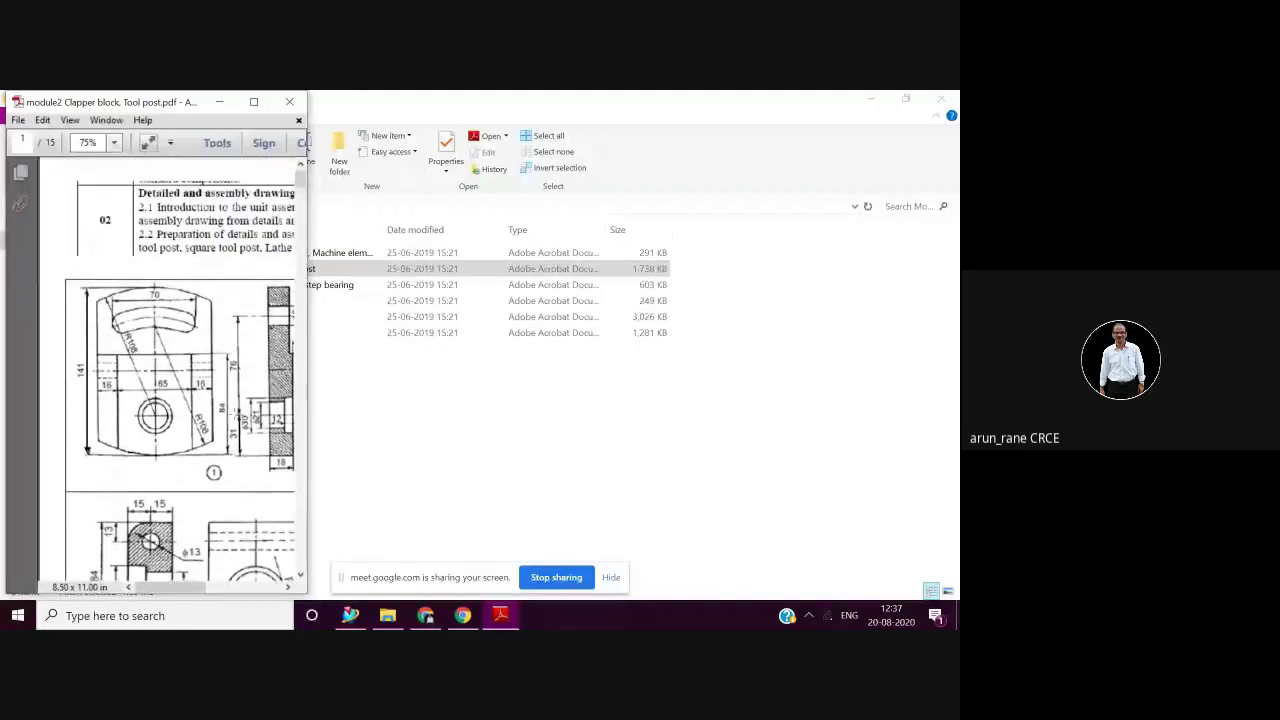
{"action": "scroll", "coordinate": [171, 375], "scroll_direction": "up", "scroll_amount": 1}
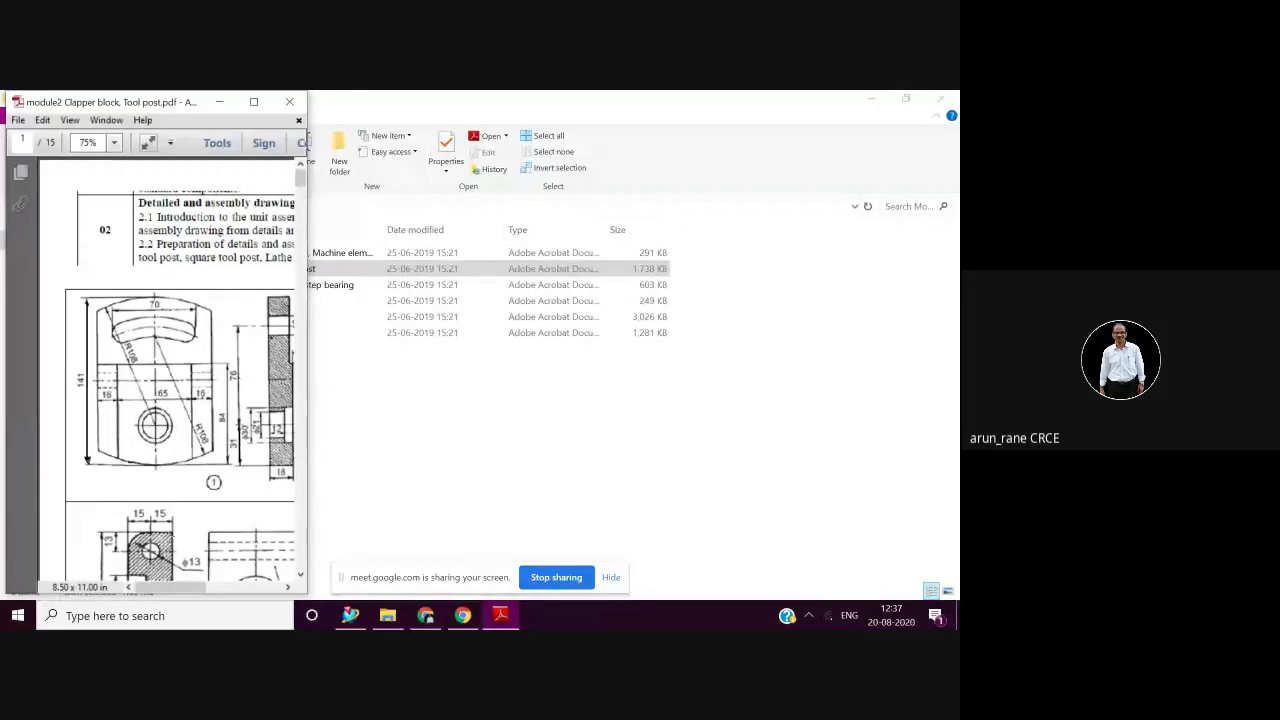
{"action": "left_click_drag", "start_coordinate": [163, 590], "coordinate": [181, 592]}
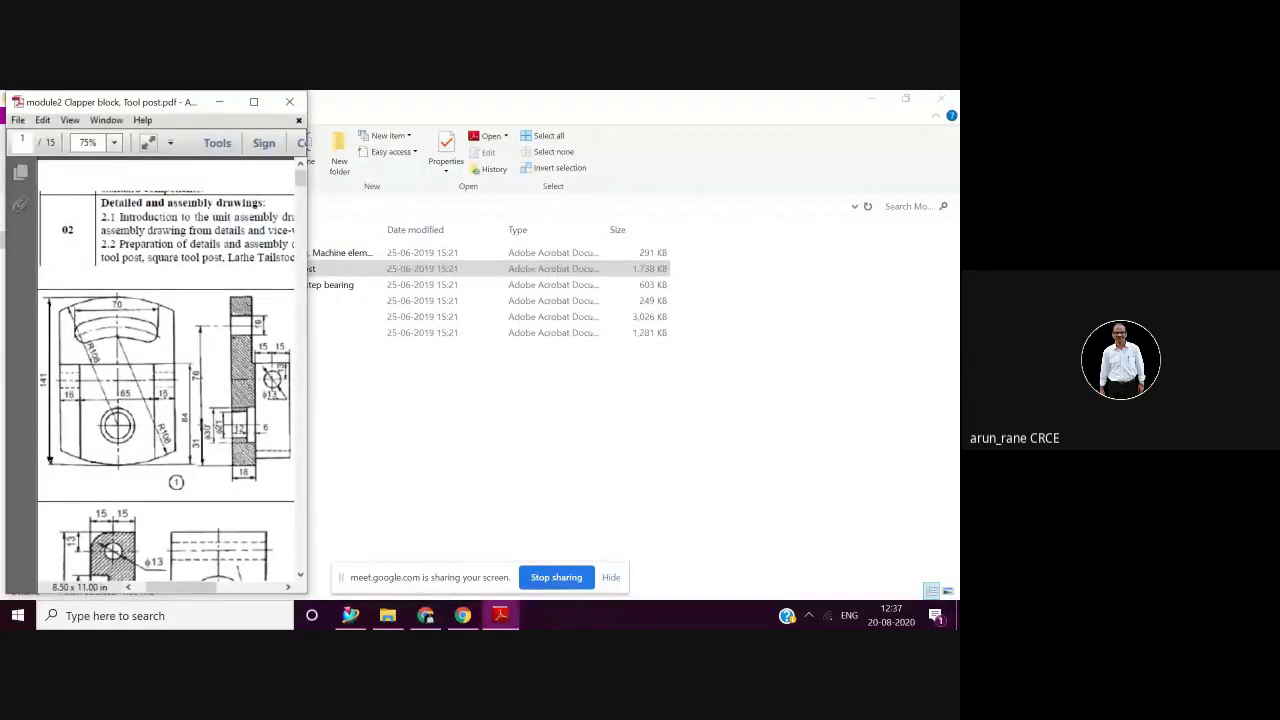
Switch to NX, restore its window from full screen and place it beside the PDF drawing
{"action": "left_click", "coordinate": [351, 615]}
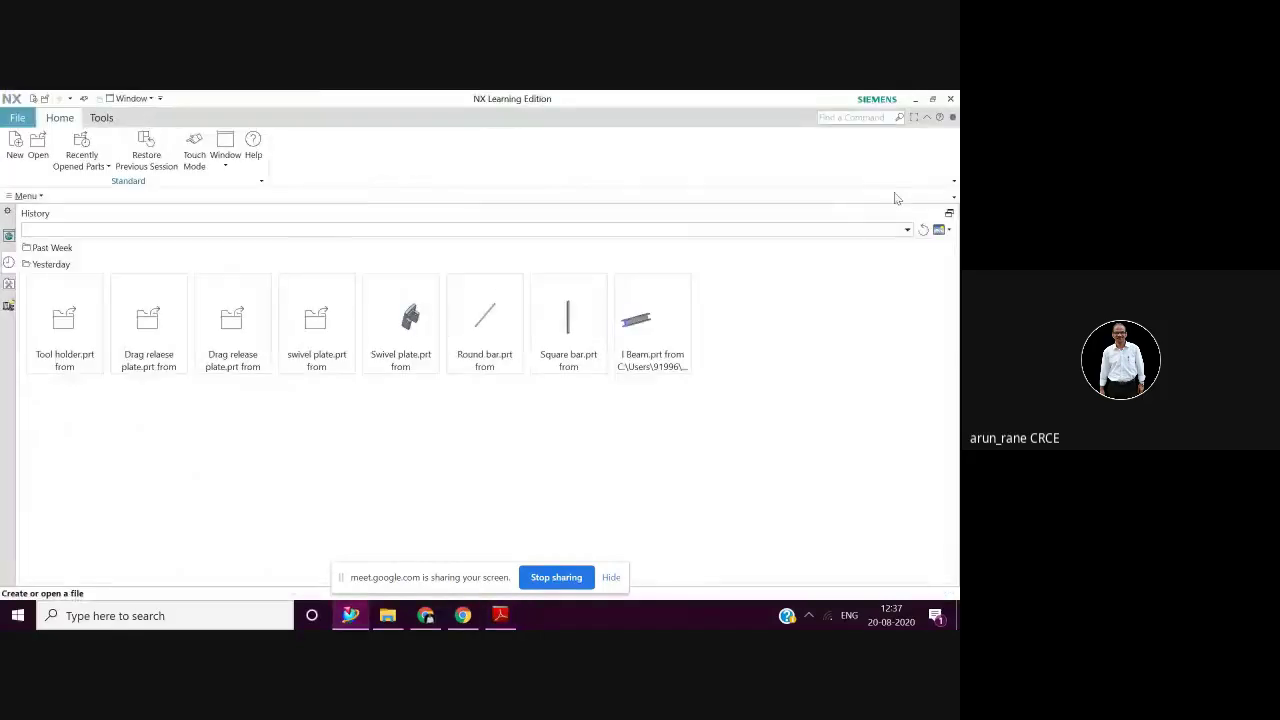
{"action": "left_click", "coordinate": [932, 98]}
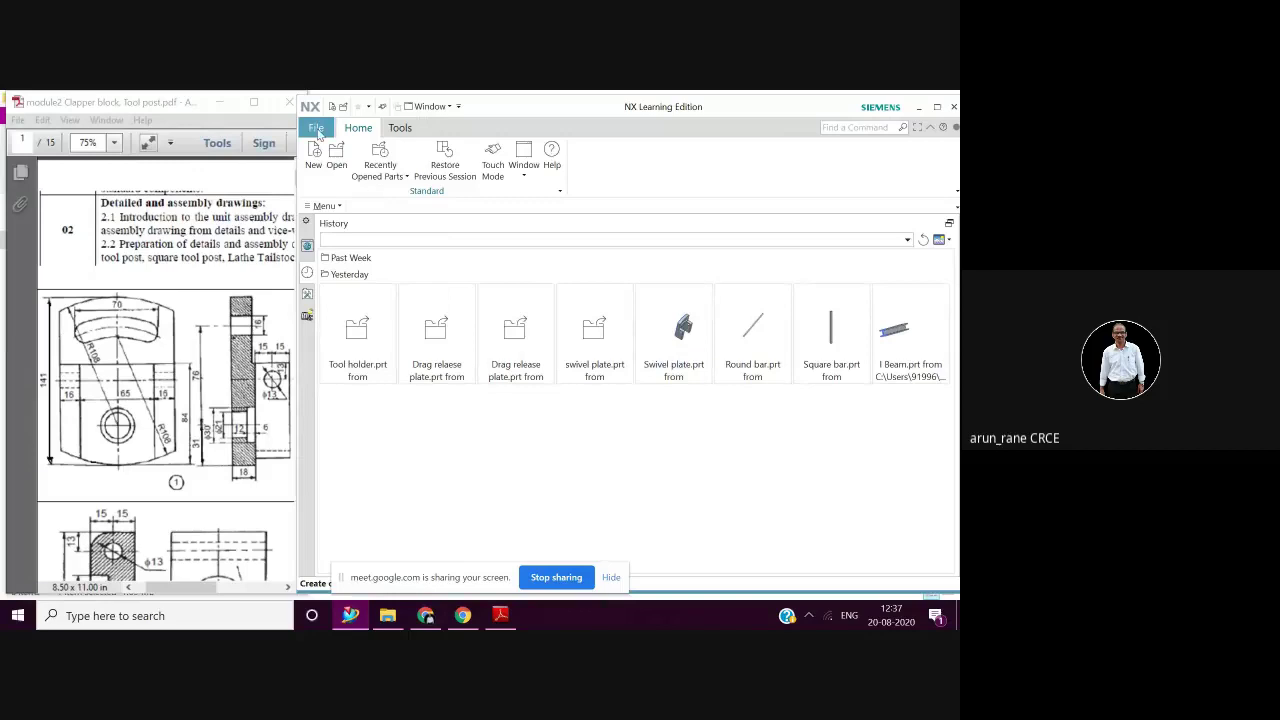
{"action": "left_click_drag", "start_coordinate": [480, 106], "coordinate": [494, 102]}
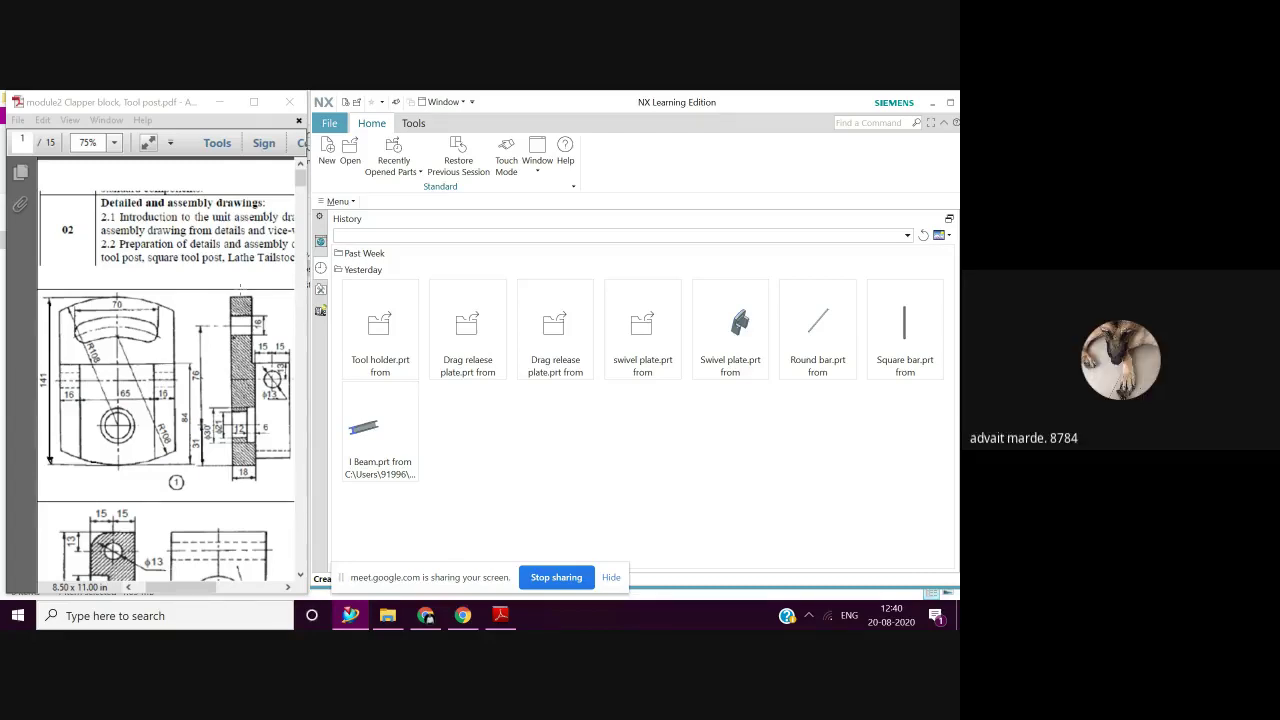
Check the computer's speaker volume setting
{"action": "left_click", "coordinate": [809, 615]}
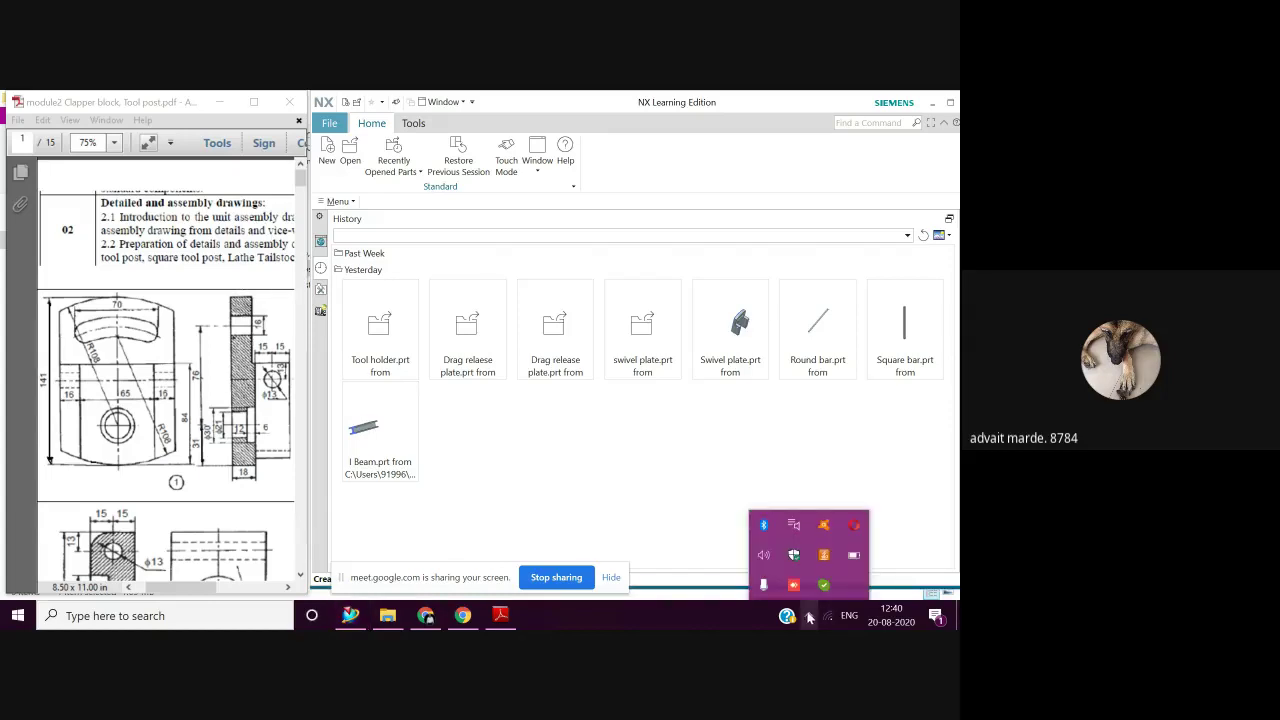
{"action": "left_click", "coordinate": [766, 559]}
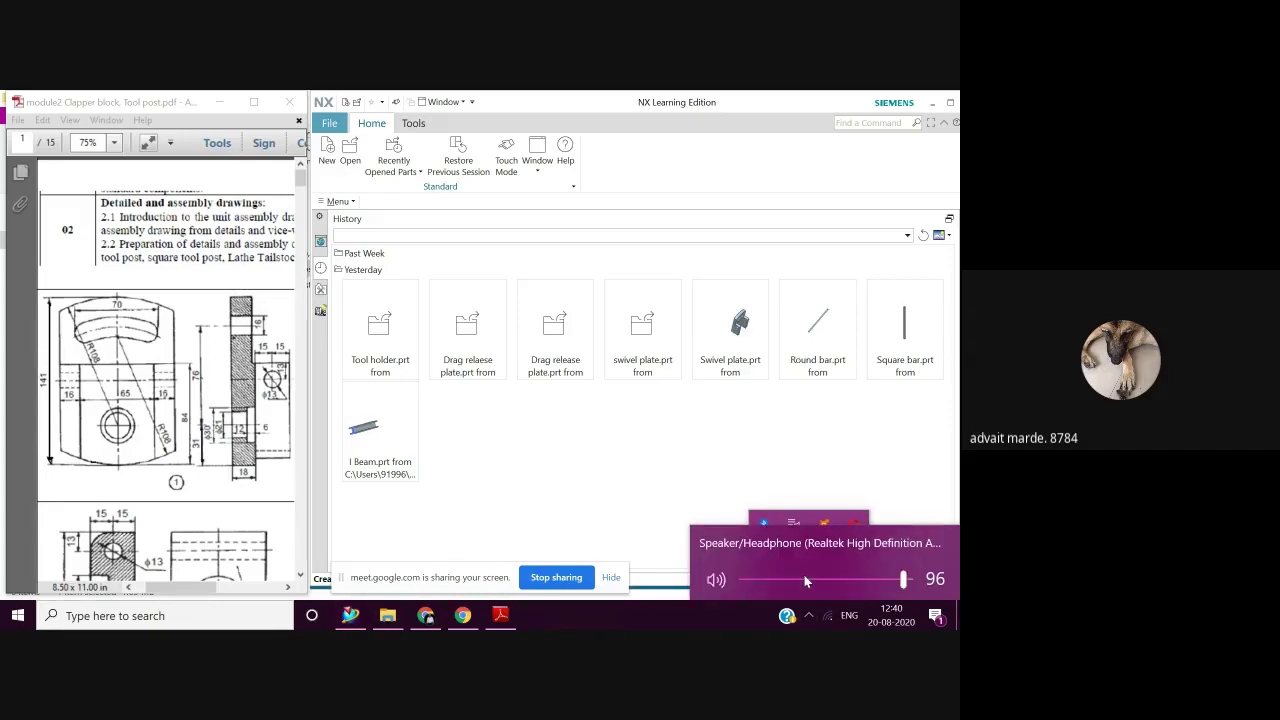
{"action": "left_click", "coordinate": [811, 579]}
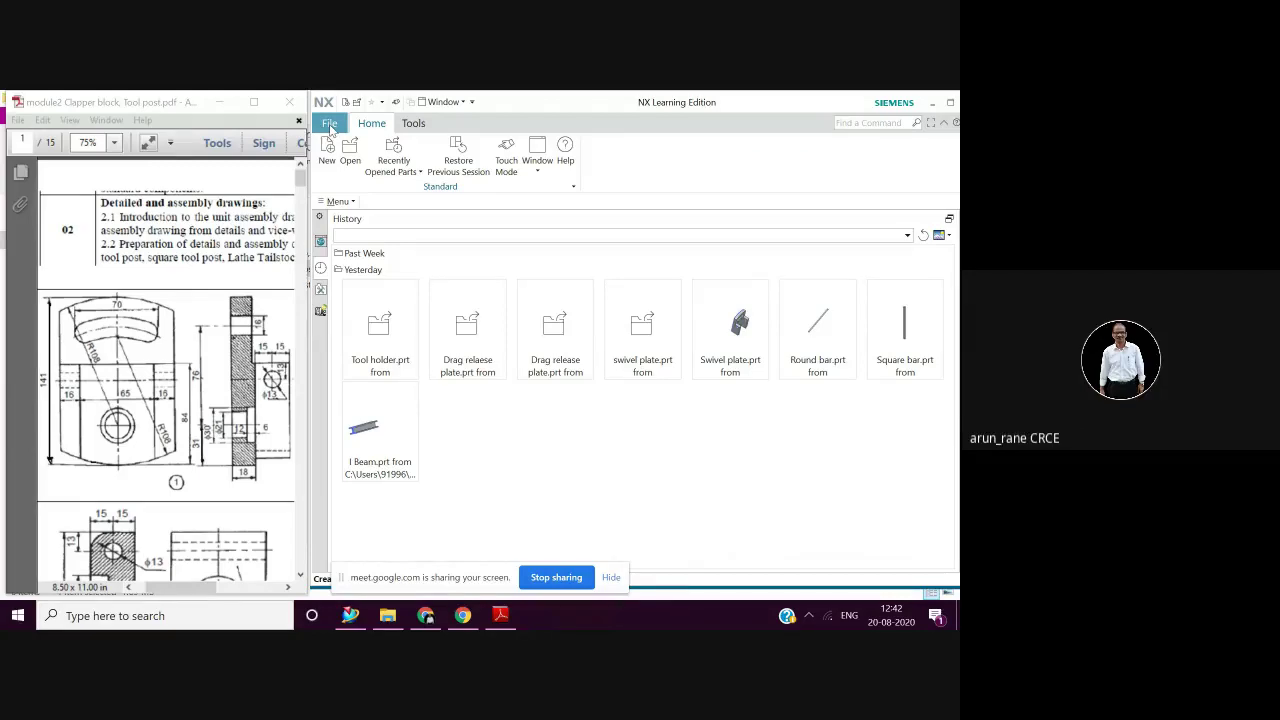
Start a new part from the Model template in millimetres and set its folder to Desktop\NX\Class
{"action": "left_click", "coordinate": [326, 152]}
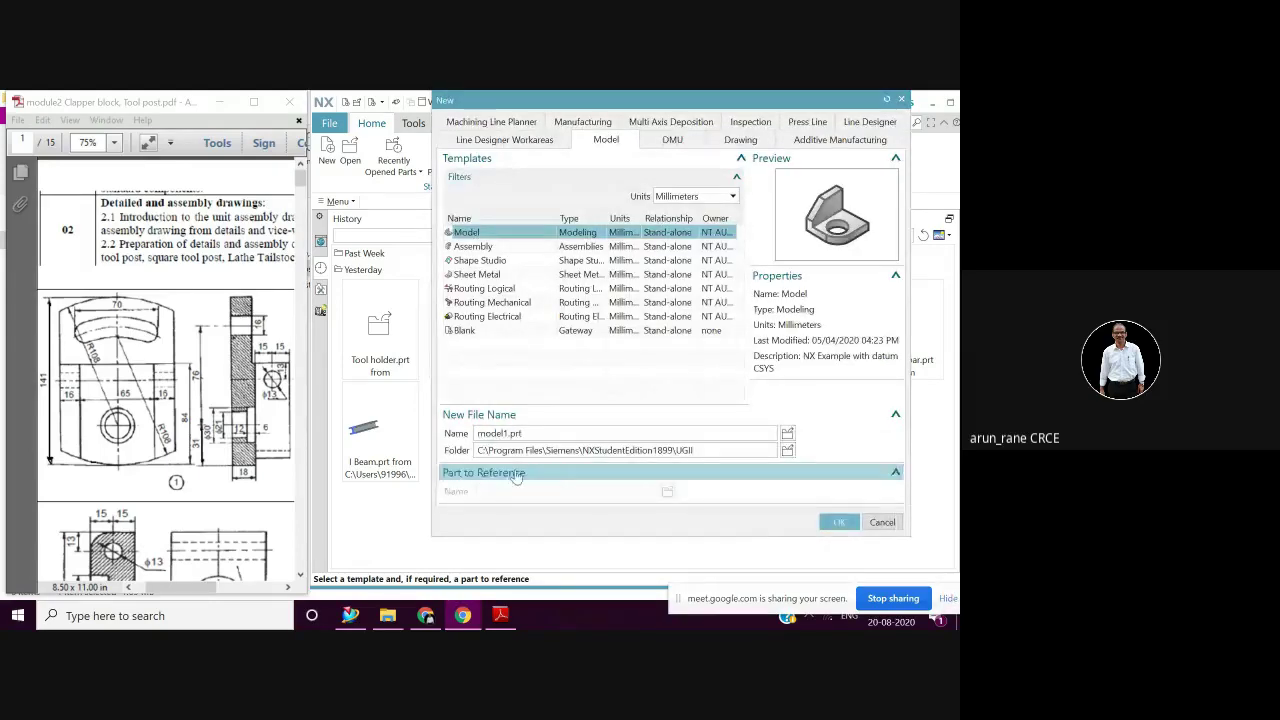
{"action": "left_click", "coordinate": [788, 451]}
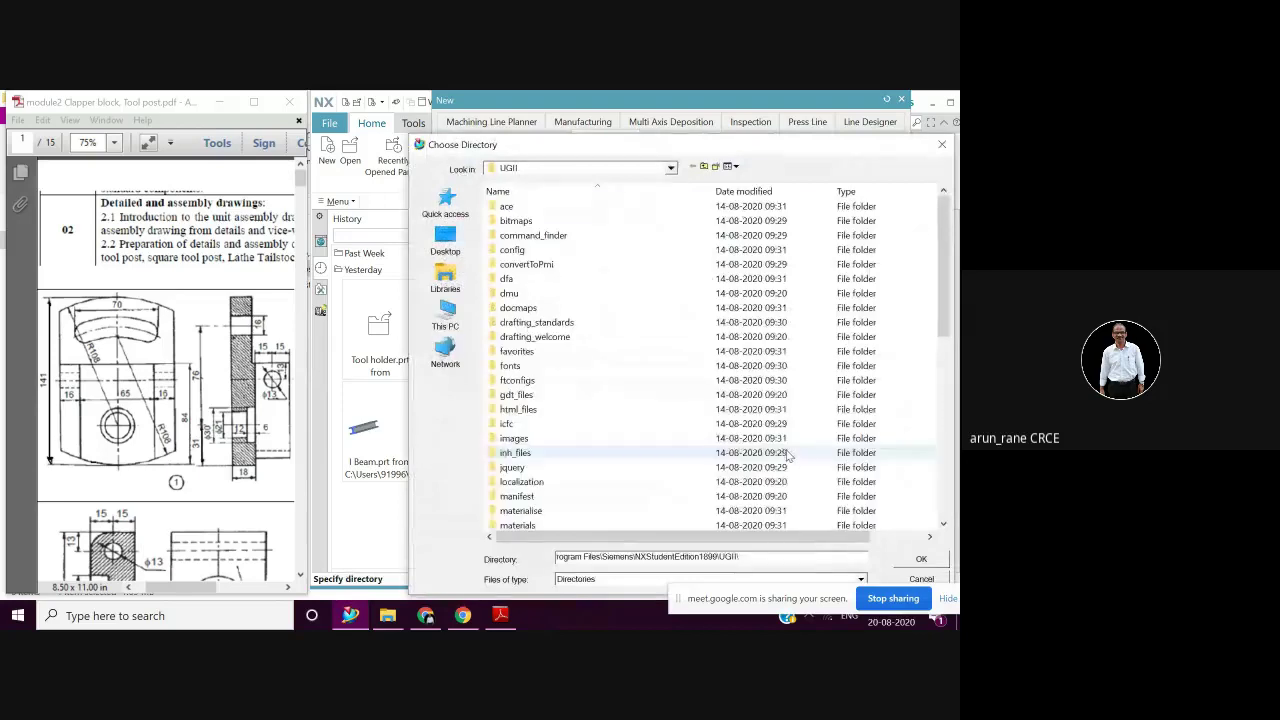
{"action": "left_click", "coordinate": [673, 172]}
{"action": "left_click", "coordinate": [673, 172]}
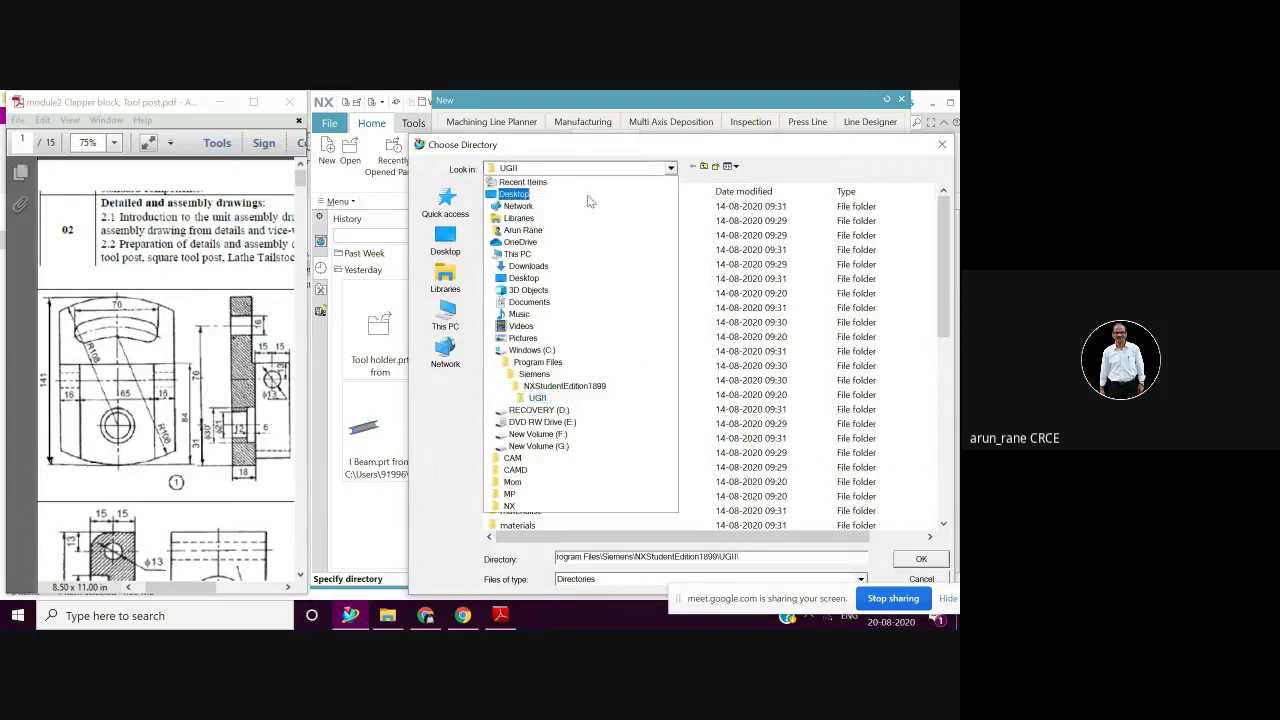
{"action": "left_click", "coordinate": [520, 200]}
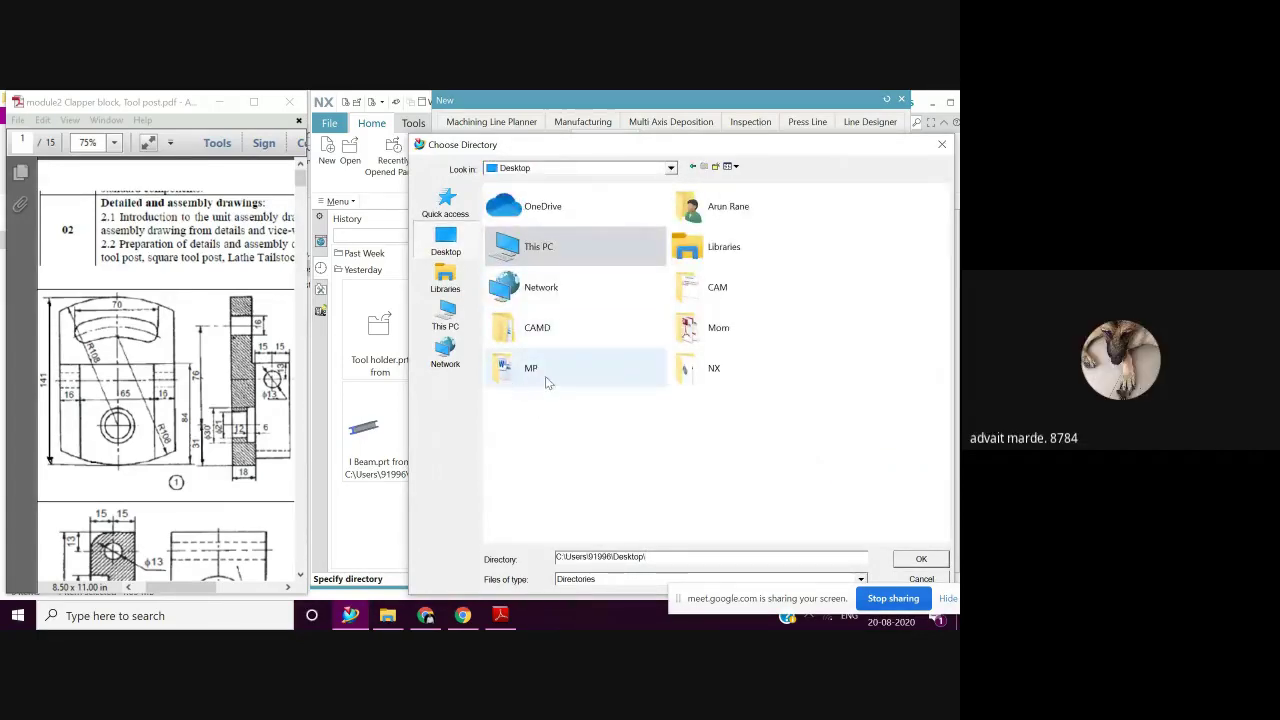
{"action": "left_click", "coordinate": [699, 376]}
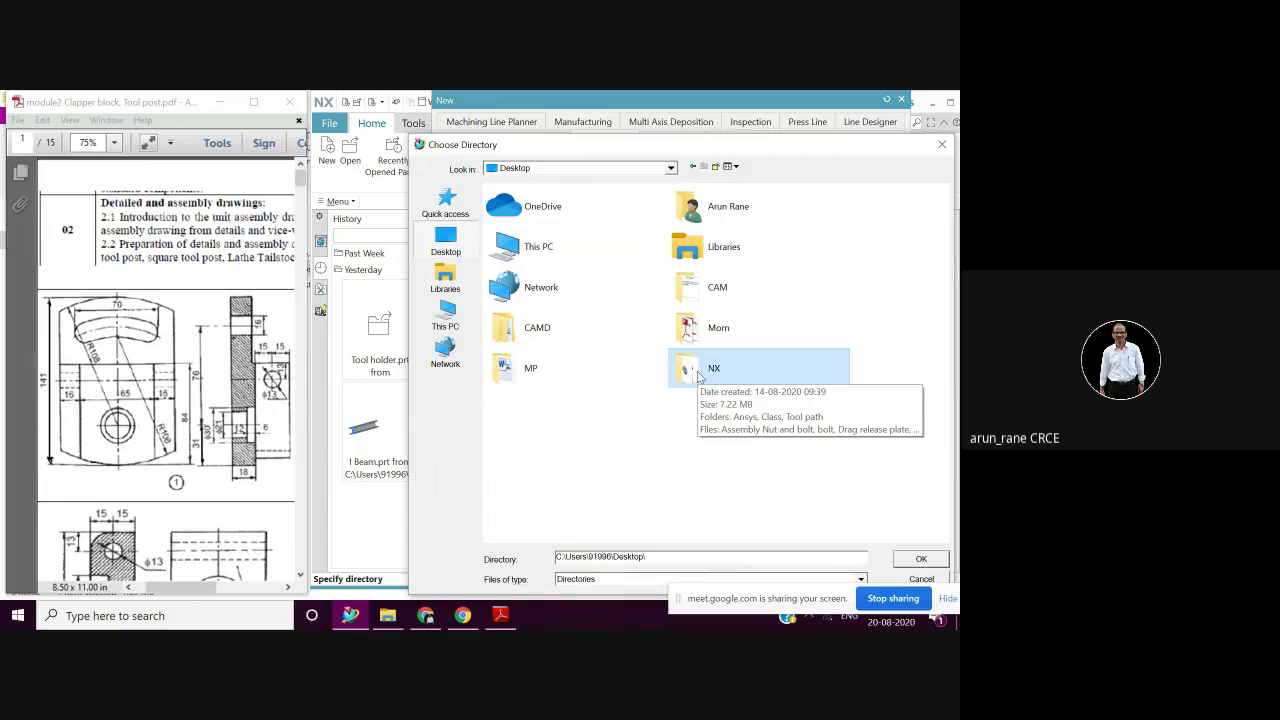
{"action": "double_click", "coordinate": [698, 375]}
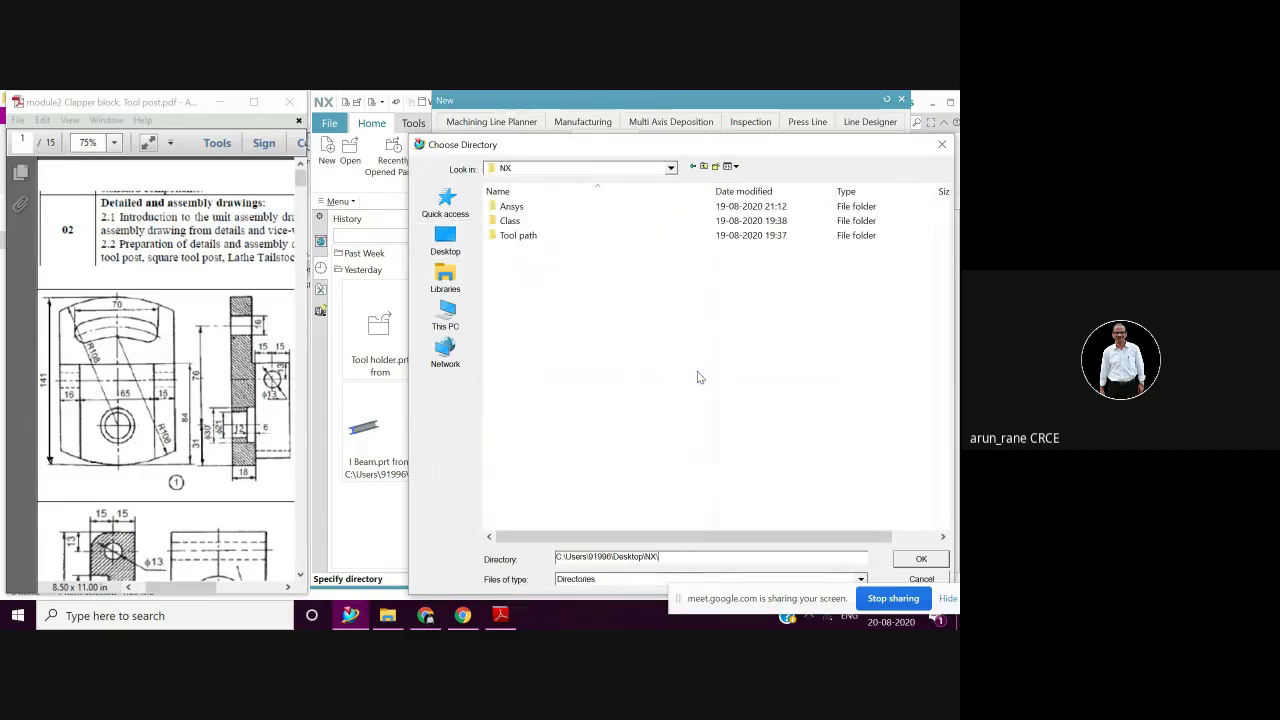
{"action": "double_click", "coordinate": [510, 222]}
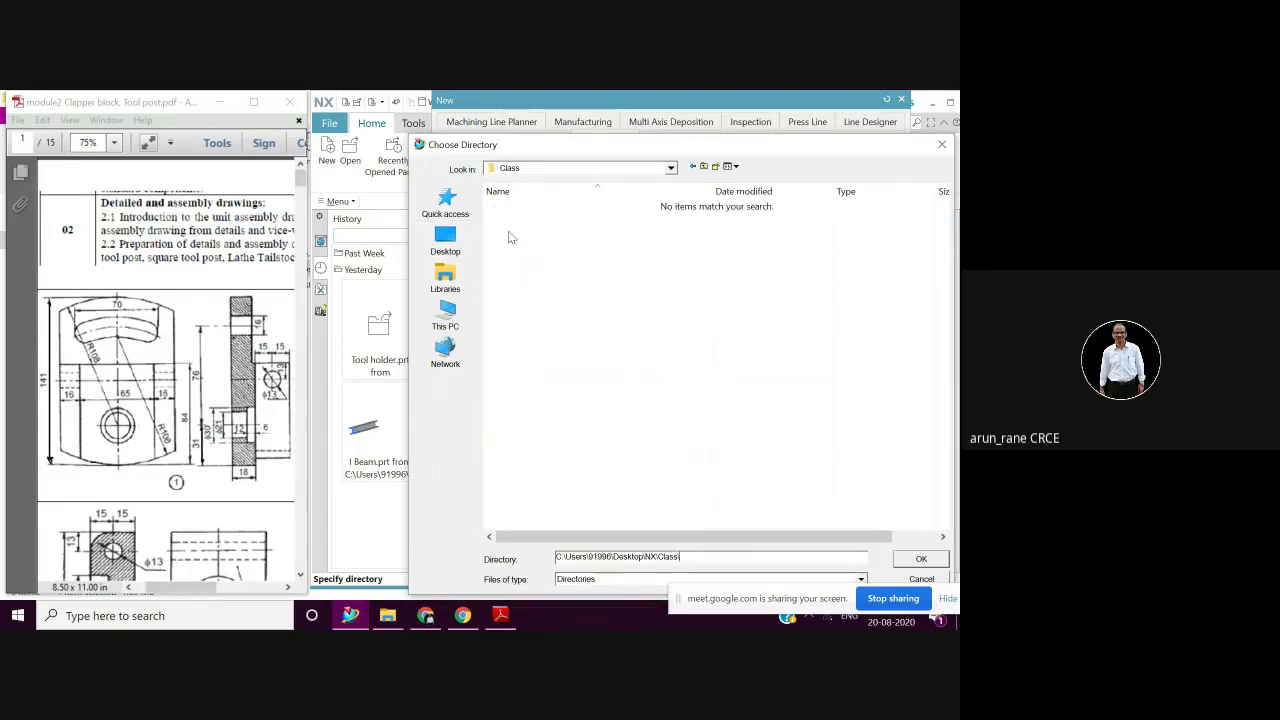
{"action": "left_click", "coordinate": [921, 560]}
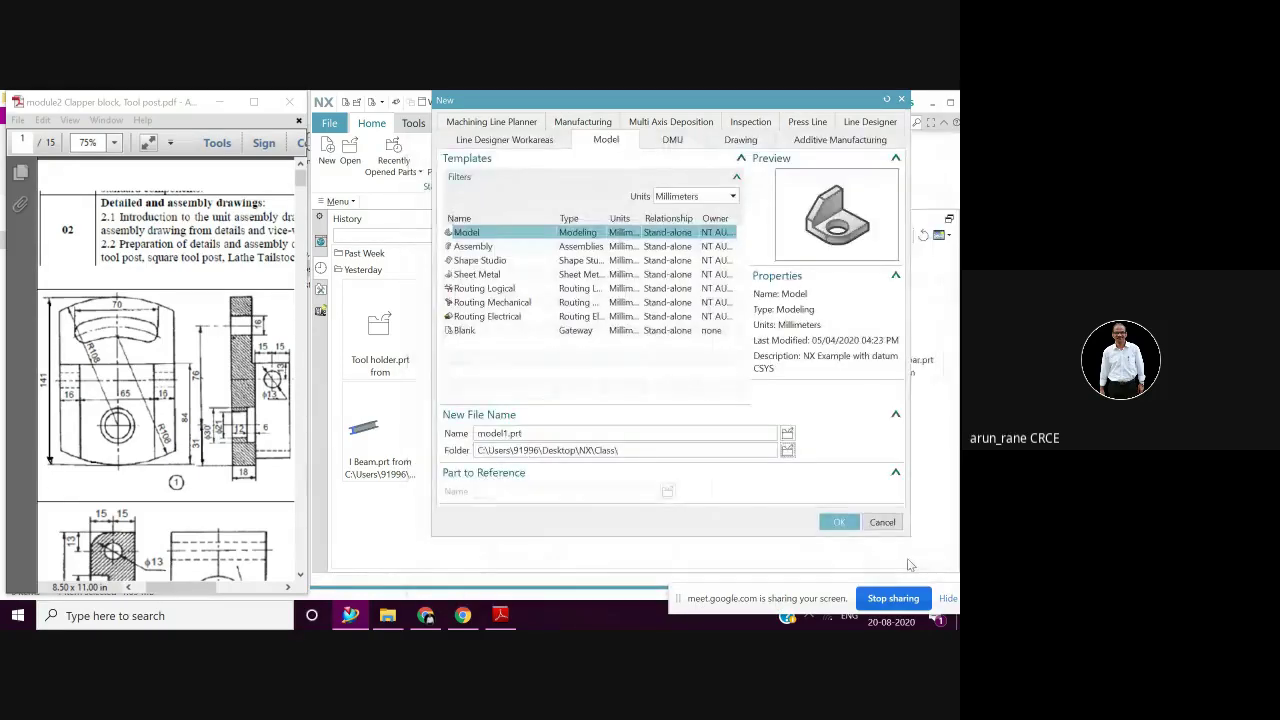
Look through the PDF's part drawings and the parts list on page 2, and return to the part 1 views
{"action": "left_click", "coordinate": [505, 432]}
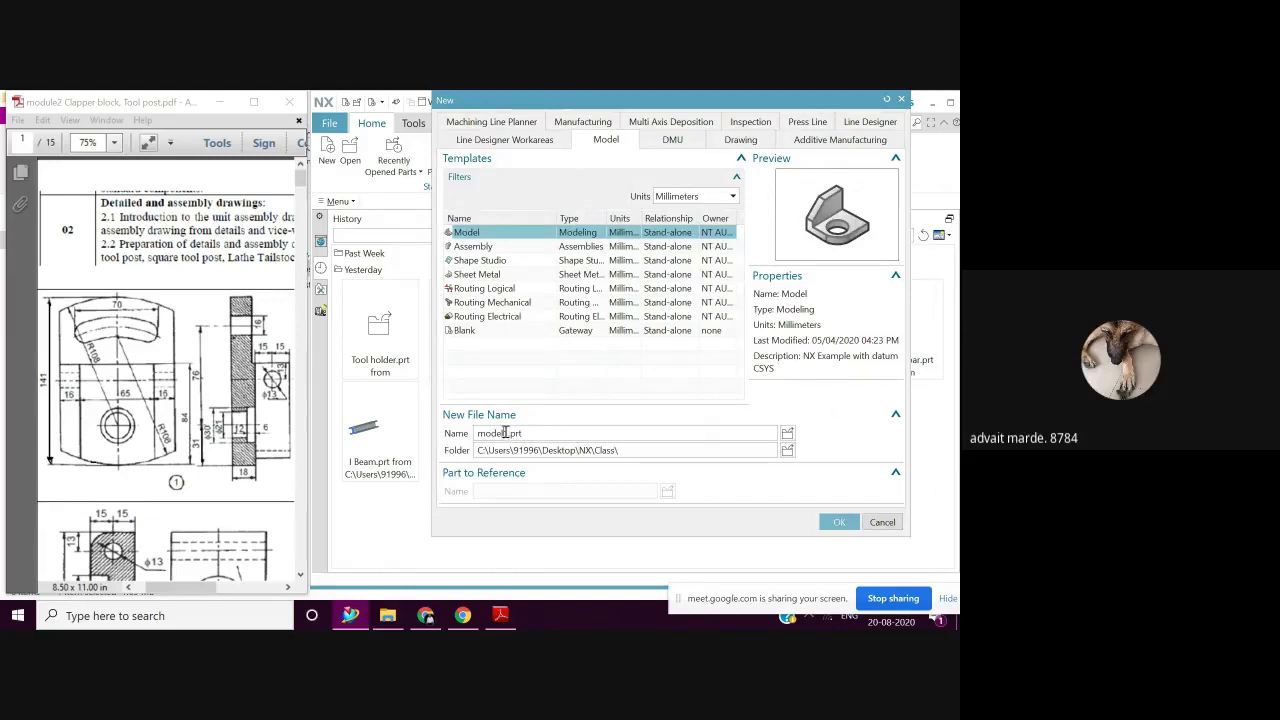
{"action": "type", "text": "1"}
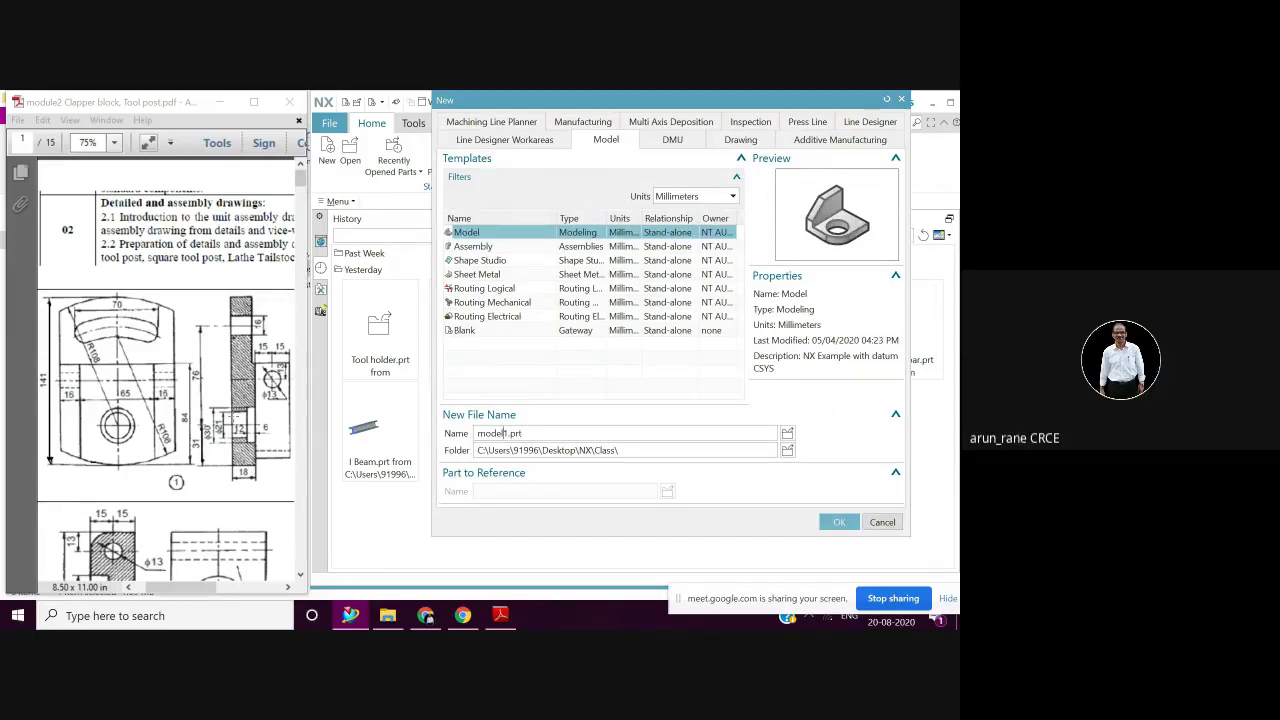
{"action": "scroll", "coordinate": [232, 424], "scroll_direction": "down", "scroll_amount": 10}
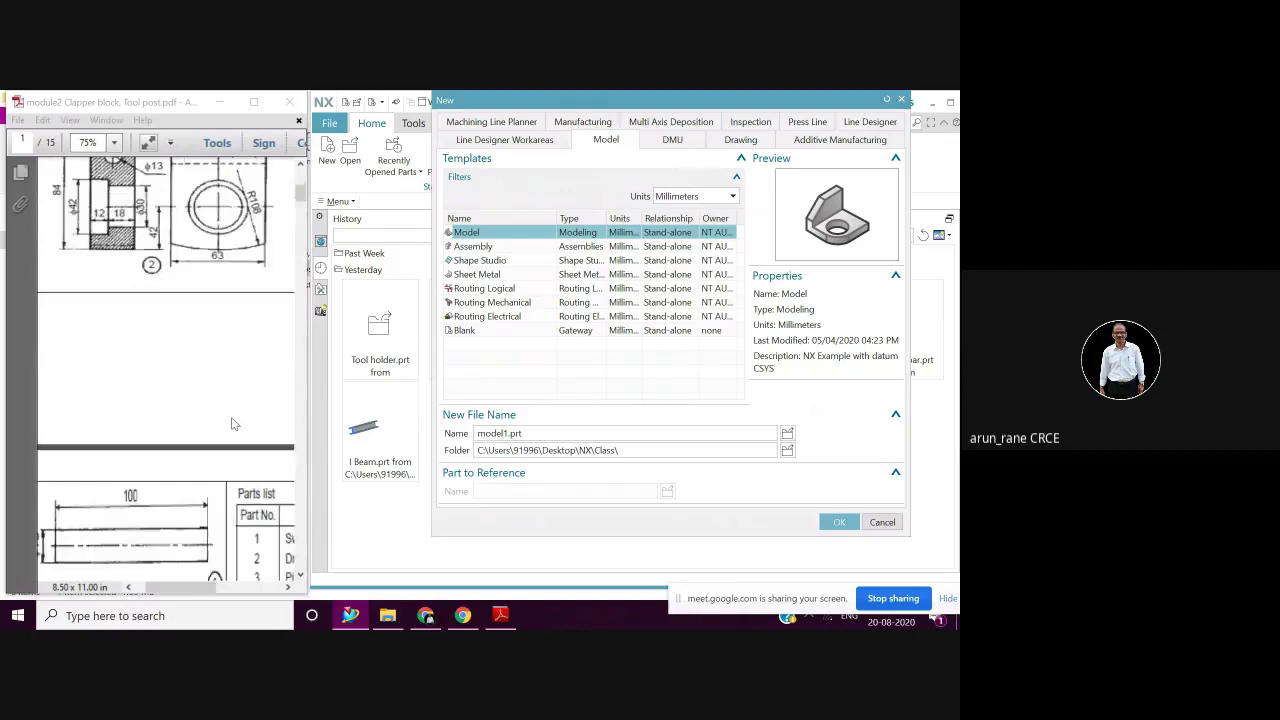
{"action": "scroll", "coordinate": [232, 430], "scroll_direction": "down", "scroll_amount": 3}
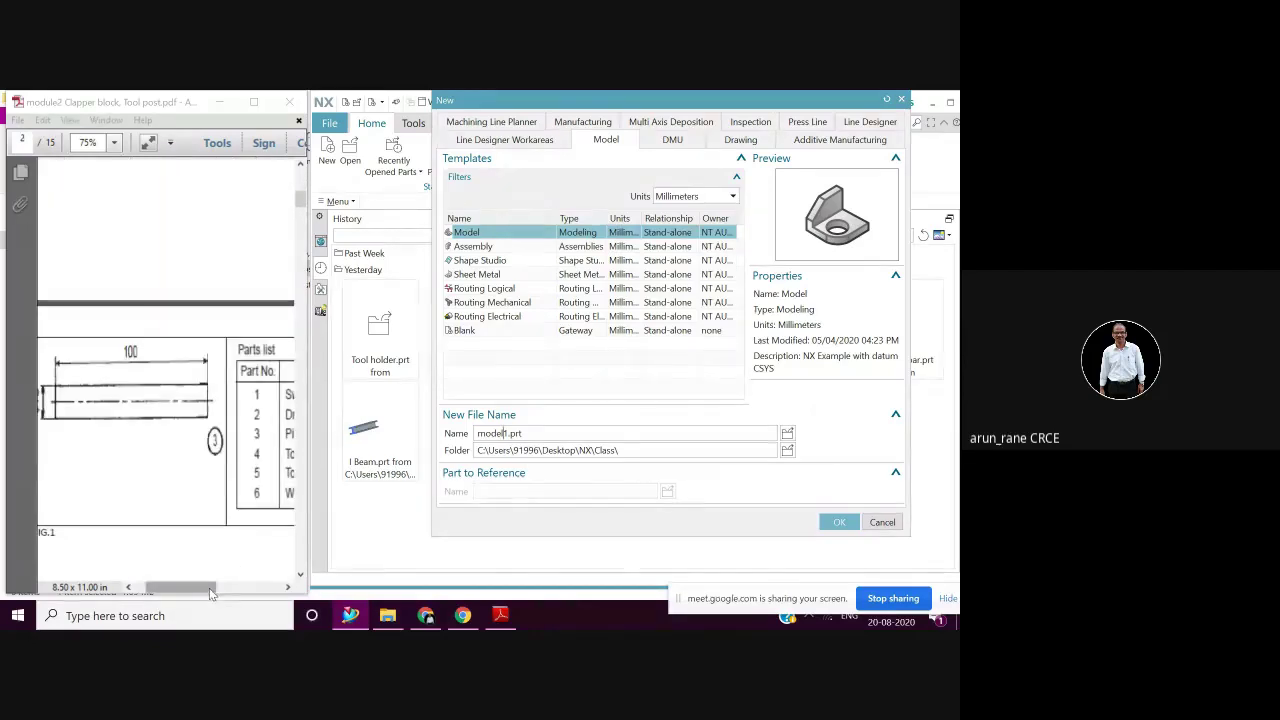
{"action": "mouse_move", "coordinate": [203, 588]}
{"action": "left_mouse_down"}
{"action": "mouse_move", "coordinate": [258, 593]}
{"action": "mouse_move", "coordinate": [198, 591]}
{"action": "left_mouse_up"}
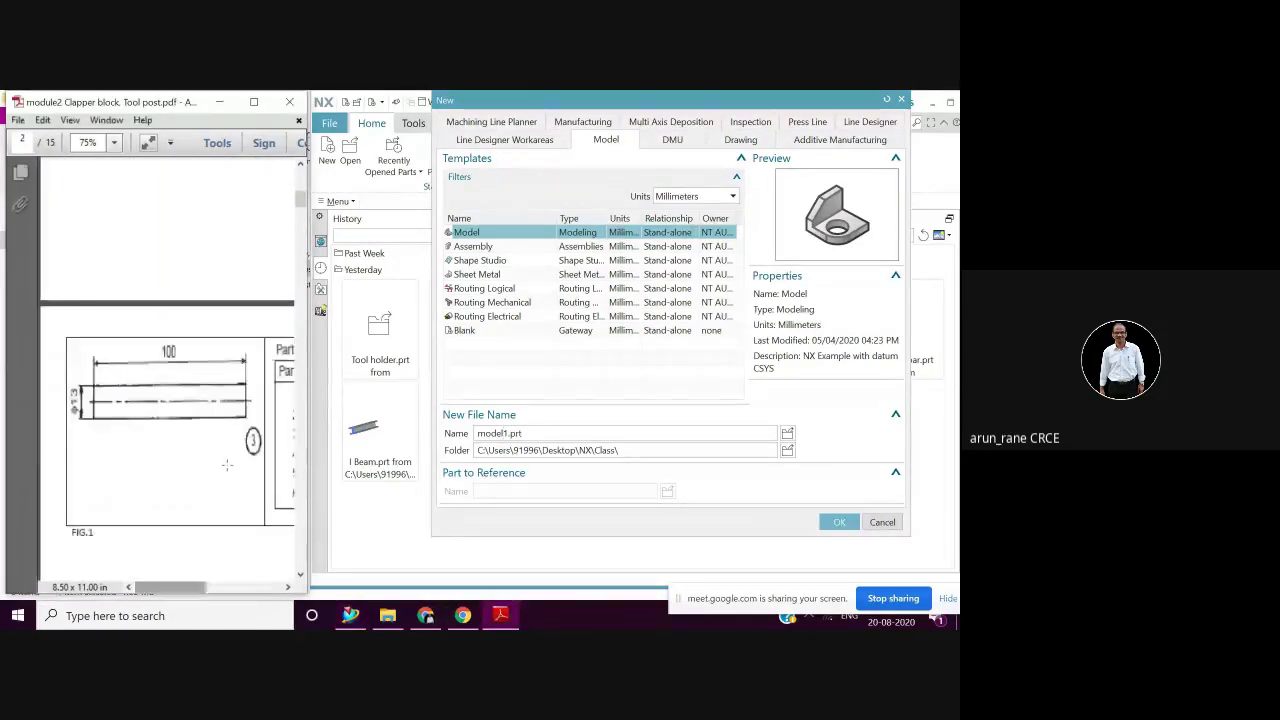
{"action": "scroll", "coordinate": [232, 408], "scroll_direction": "up", "scroll_amount": 4}
{"action": "scroll", "coordinate": [232, 408], "scroll_direction": "up", "scroll_amount": 7}
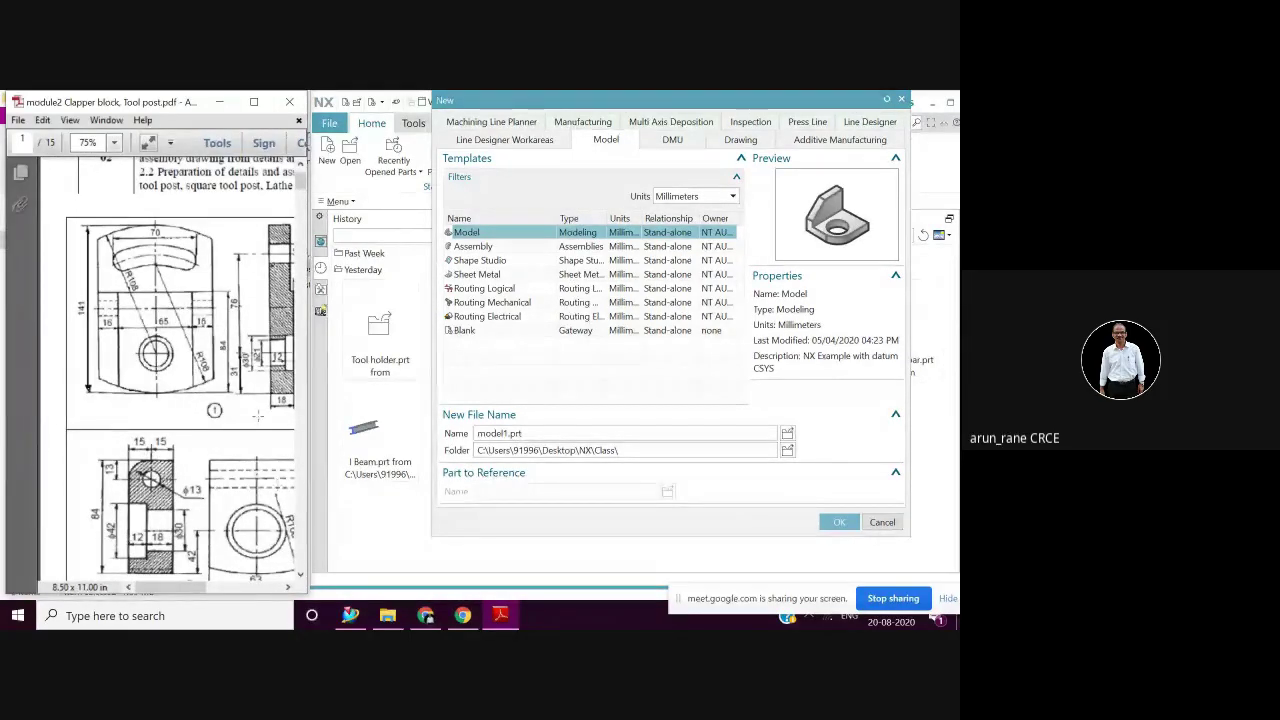
Name the new part file Swivel plate1.prt and create it
{"action": "left_click", "coordinate": [505, 438]}
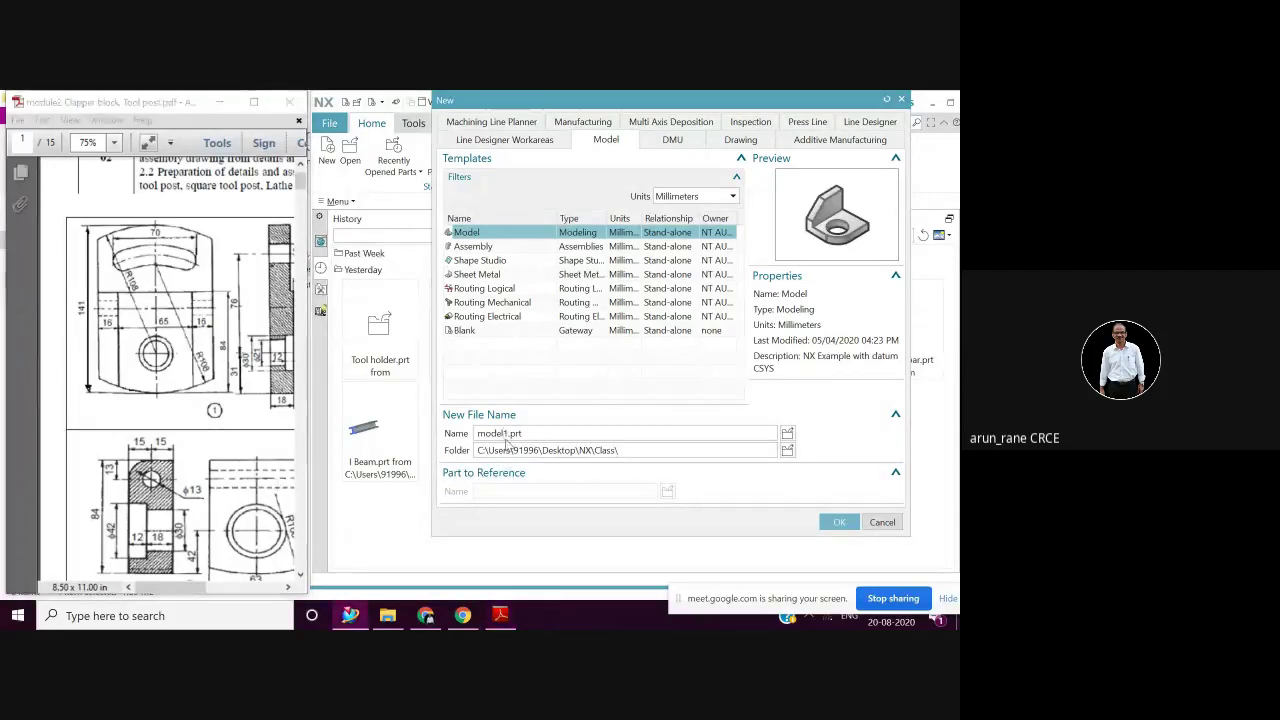
{"action": "key", "text": "BackSpace"}
{"action": "key", "text": "BackSpace"}
{"action": "key", "text": "BackSpace"}
{"action": "key", "text": "BackSpace"}
{"action": "key", "text": "BackSpace"}
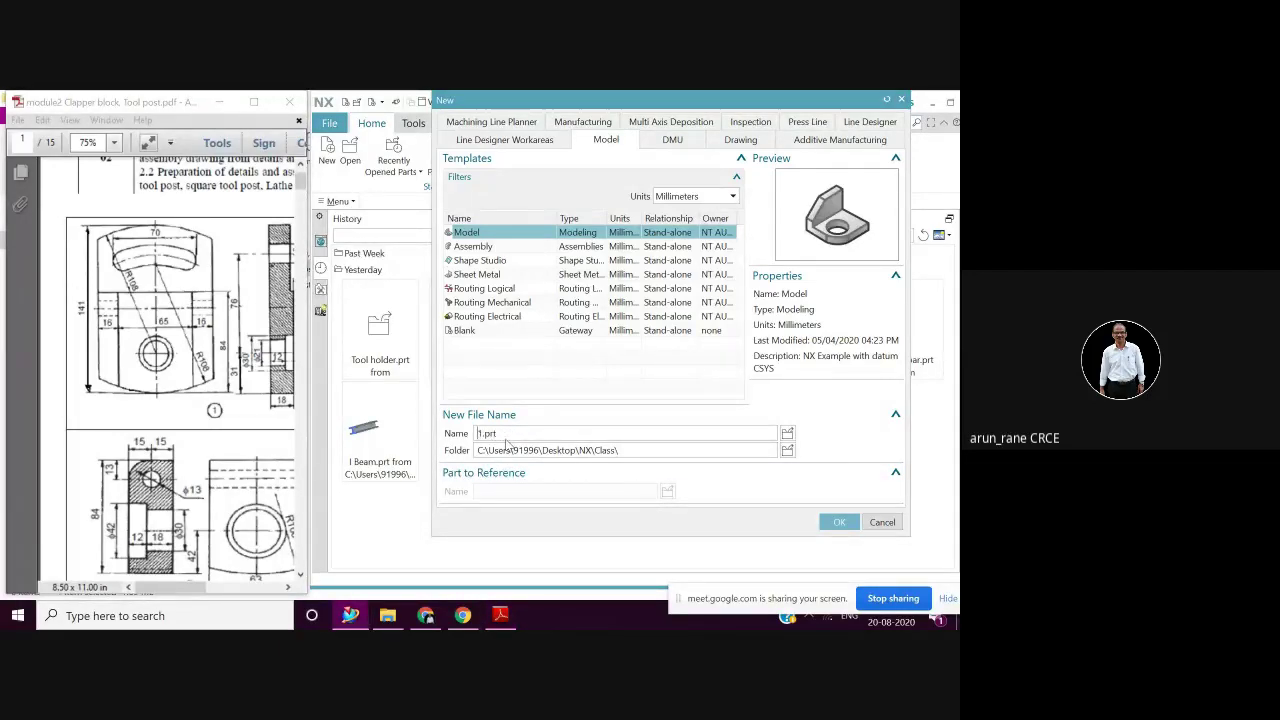
{"action": "type", "text": "Swivel plate"}
{"action": "left_click", "coordinate": [838, 522]}
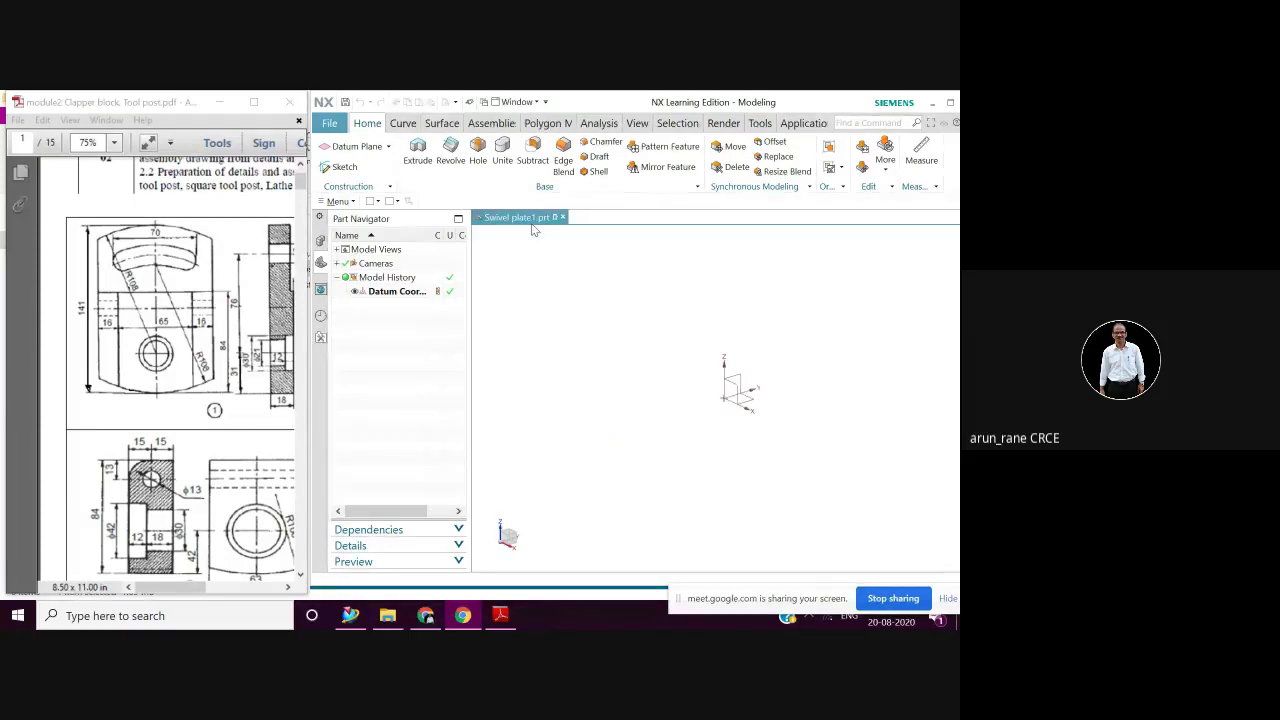
Move the screen-sharing bar out of the way, check the participants in the Google Meet window and return to NX
{"action": "left_click_drag", "start_coordinate": [832, 596], "coordinate": [725, 616]}
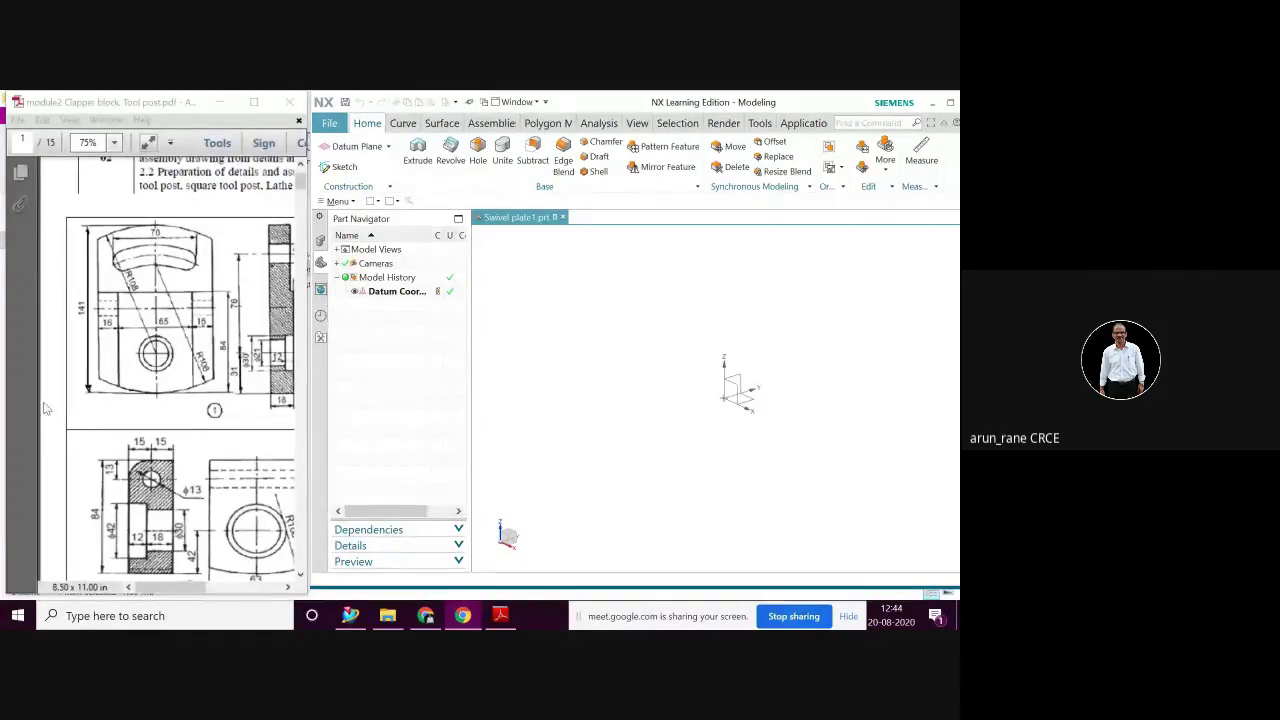
{"action": "mouse_move", "coordinate": [466, 620]}
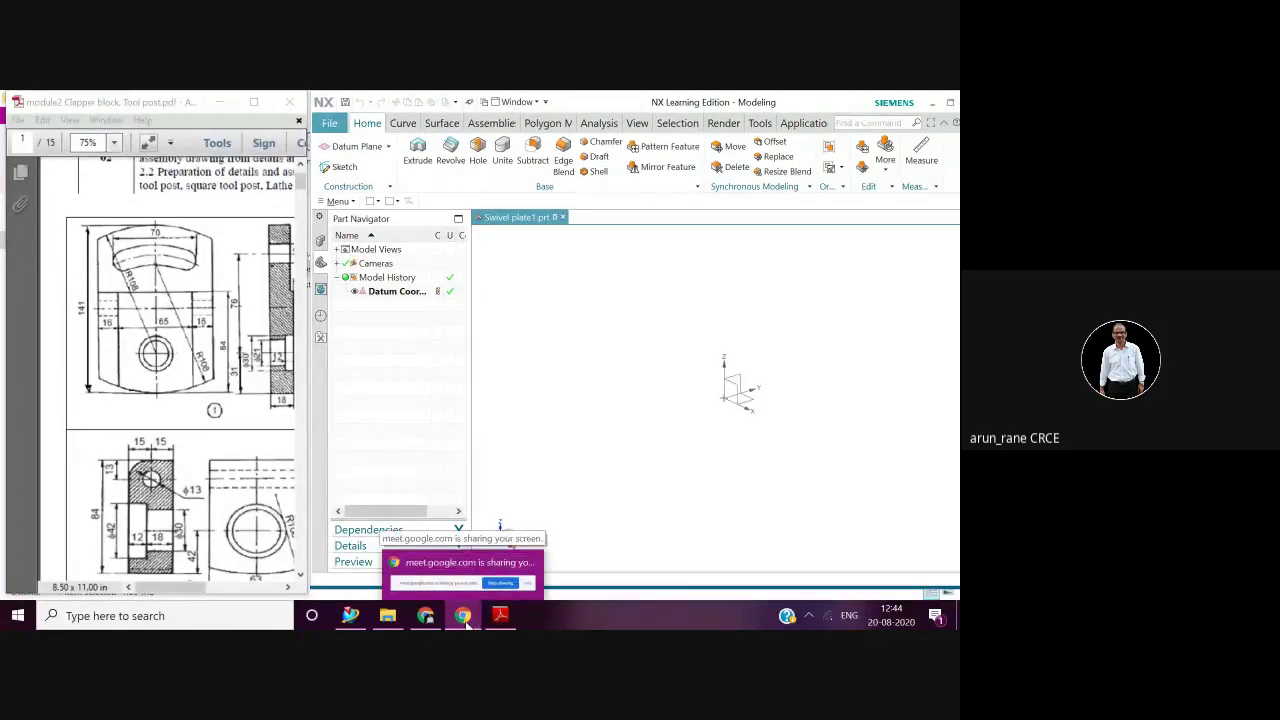
{"action": "mouse_move", "coordinate": [424, 620]}
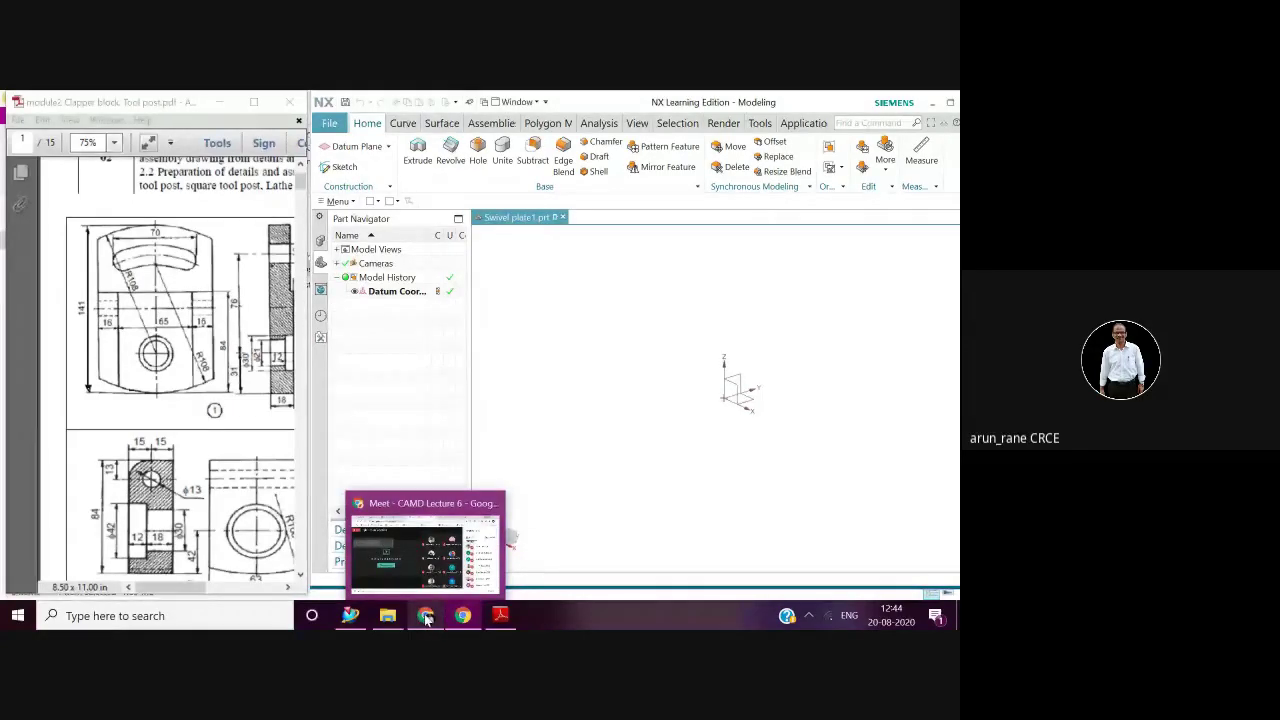
{"action": "left_click", "coordinate": [425, 618]}
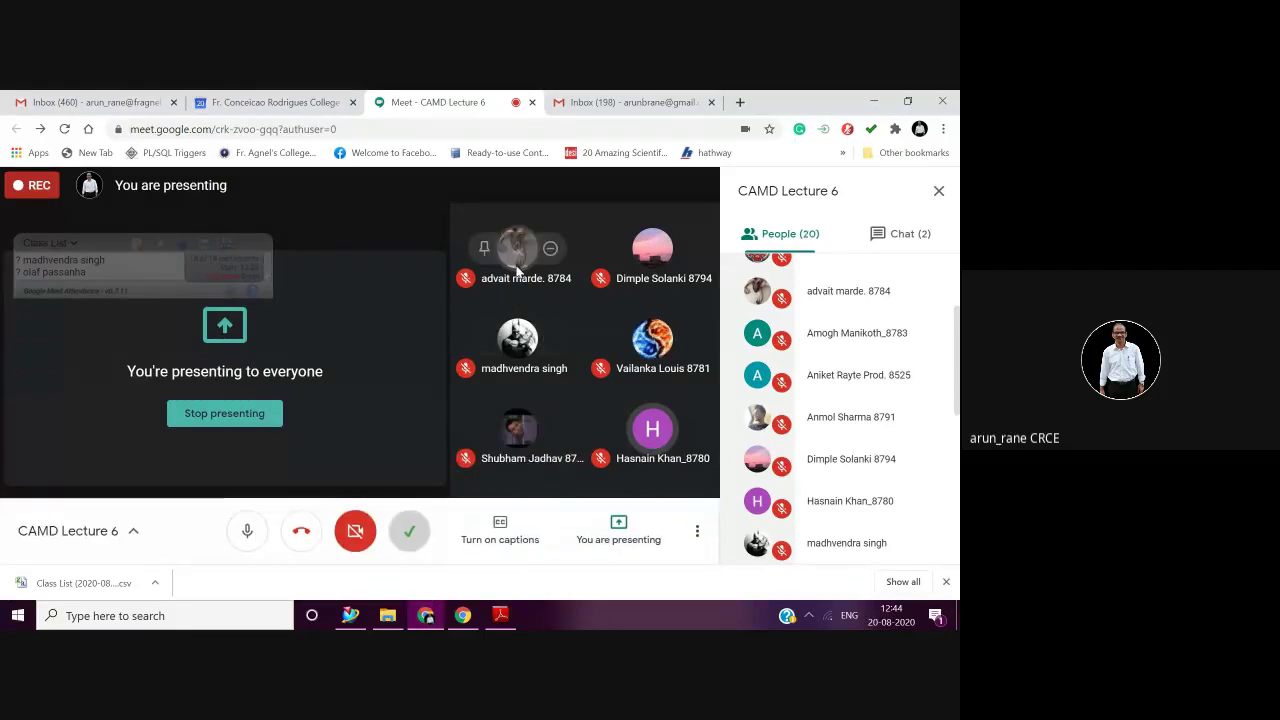
{"action": "left_click", "coordinate": [425, 615]}
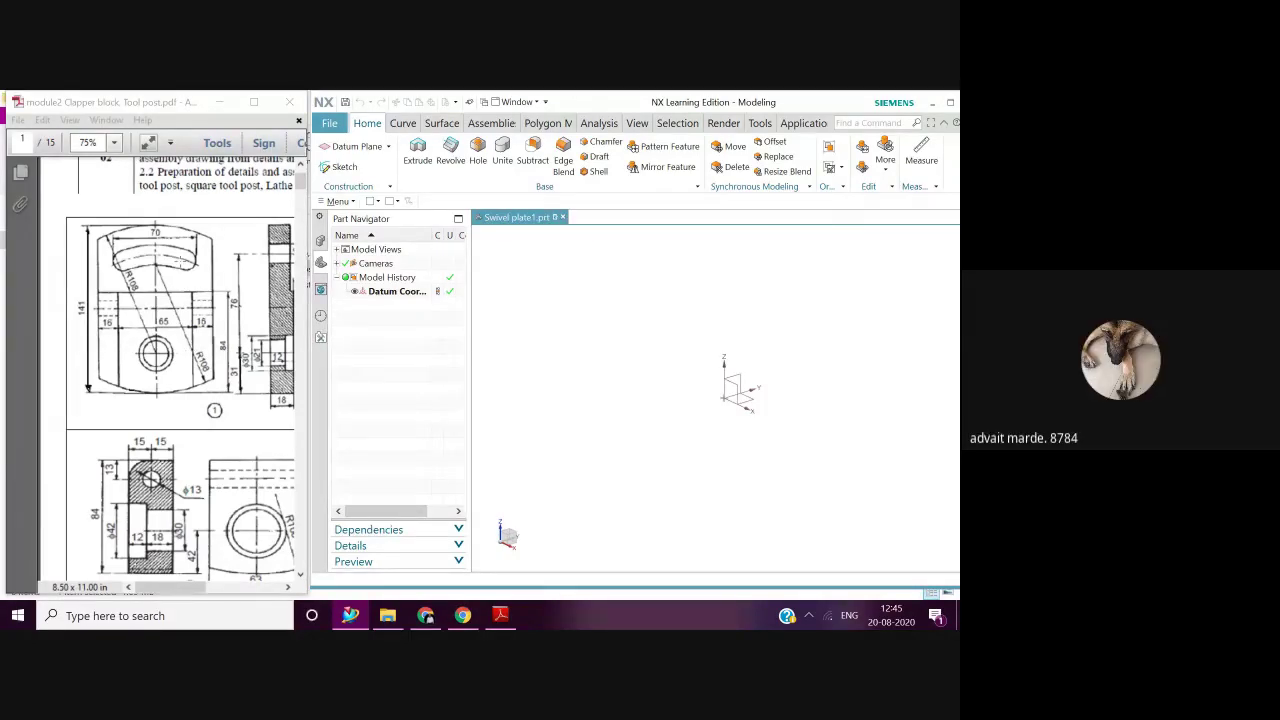
Set the computer's speaker volume to 62
{"action": "left_click", "coordinate": [808, 615]}
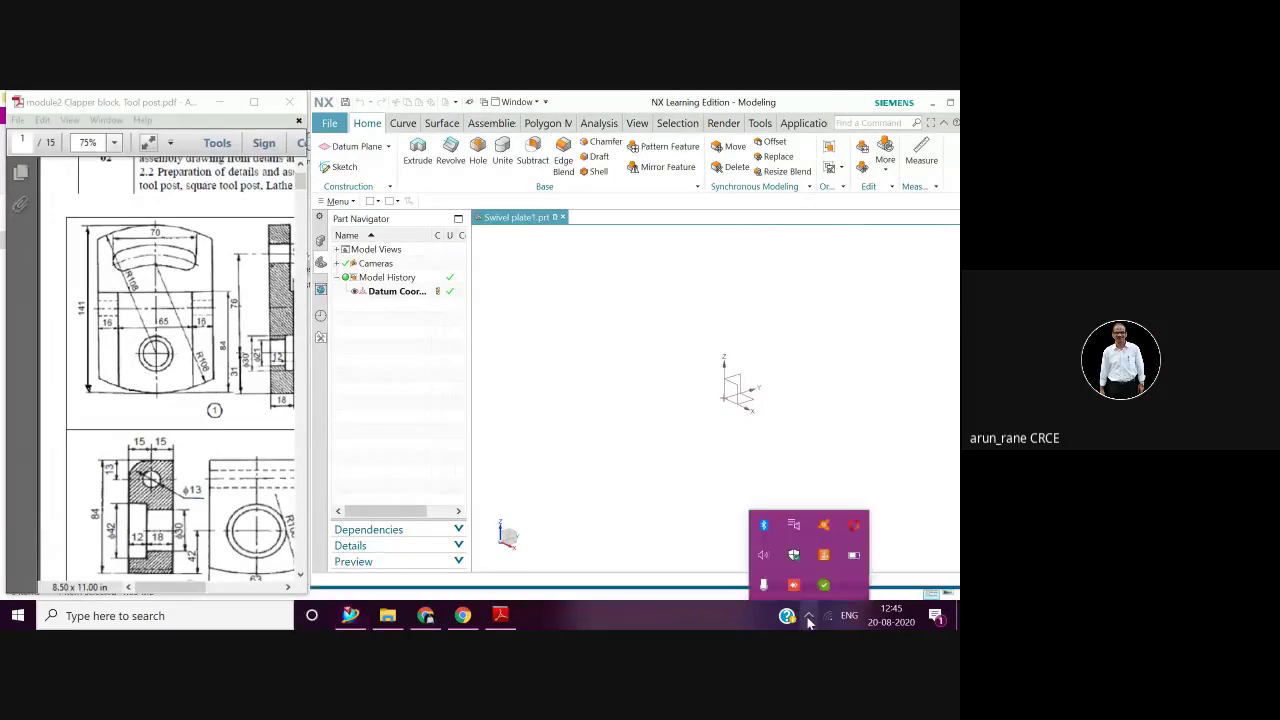
{"action": "left_click", "coordinate": [764, 554]}
{"action": "left_click", "coordinate": [847, 580]}
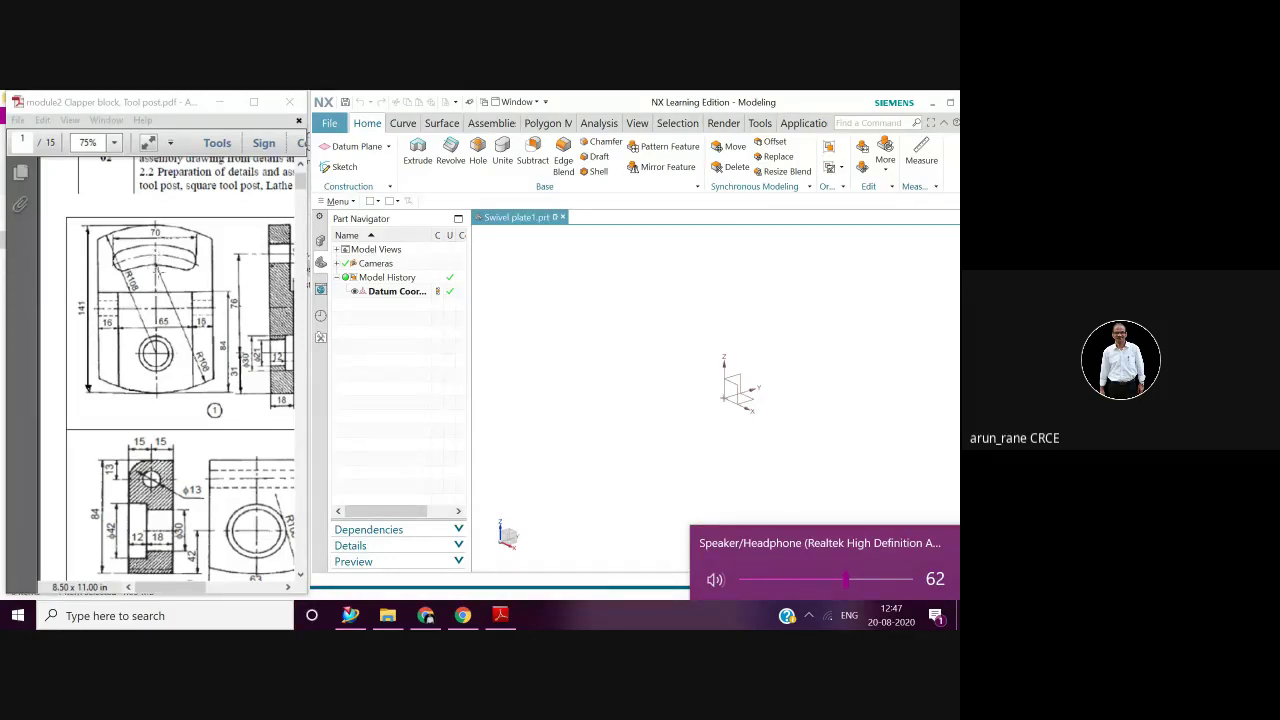
Bring the side view of part 1 into view in the PDF and create an NX sketch on the default XY plane
{"action": "left_click_drag", "start_coordinate": [185, 589], "coordinate": [197, 592]}
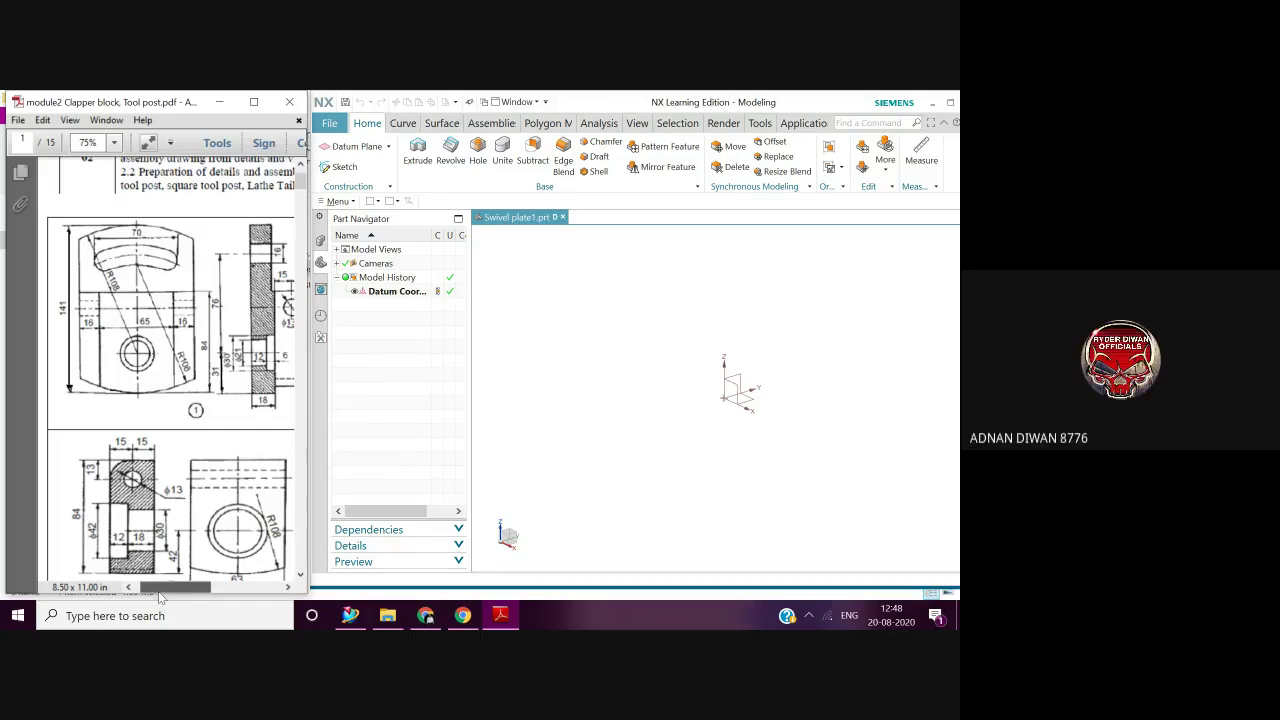
{"action": "left_click_drag", "start_coordinate": [160, 594], "coordinate": [166, 594]}
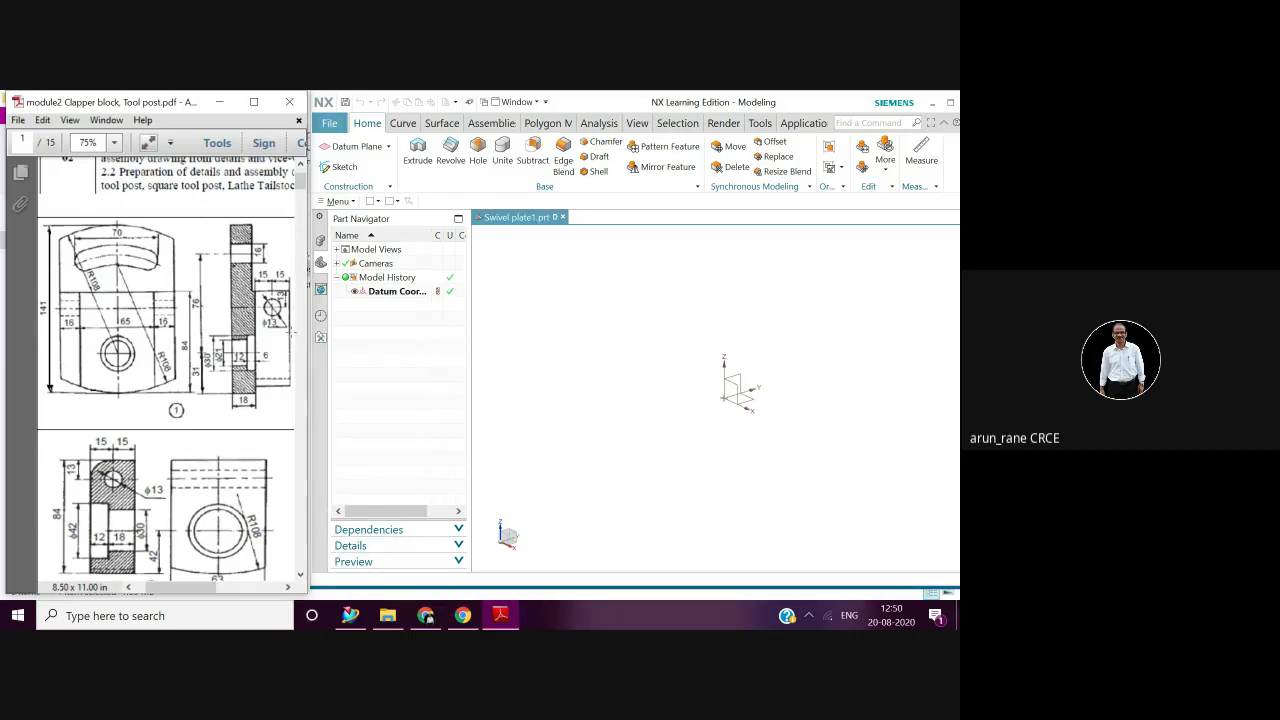
{"action": "left_click", "coordinate": [346, 168]}
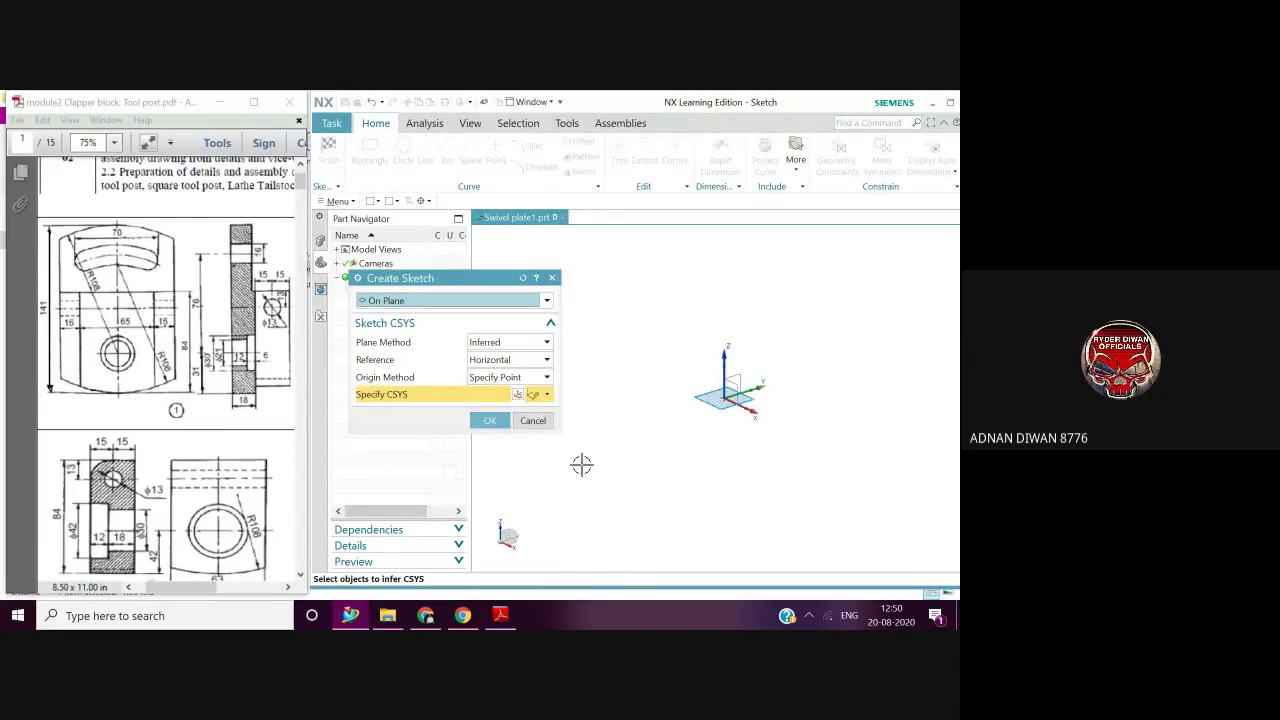
{"action": "left_click", "coordinate": [490, 420]}
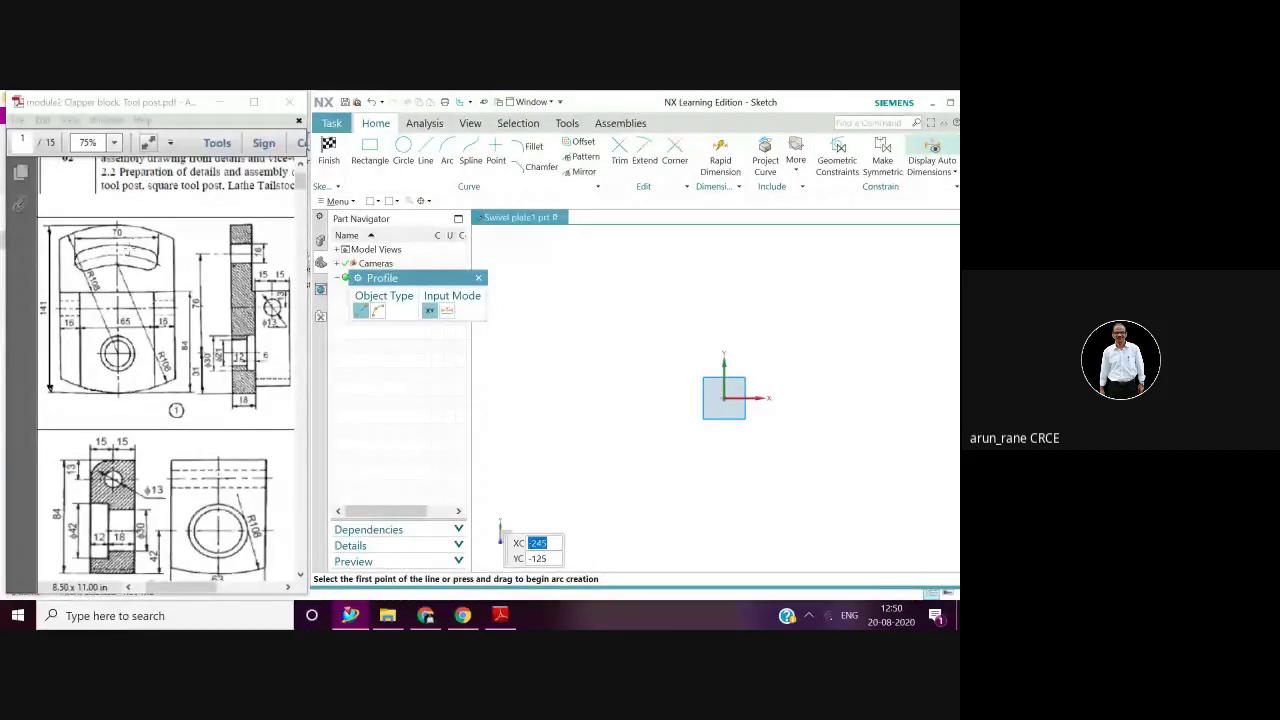
Draw a 216 mm diameter circle centred on the sketch origin and place its diameter dimension outside the circle
{"action": "left_click", "coordinate": [404, 147]}
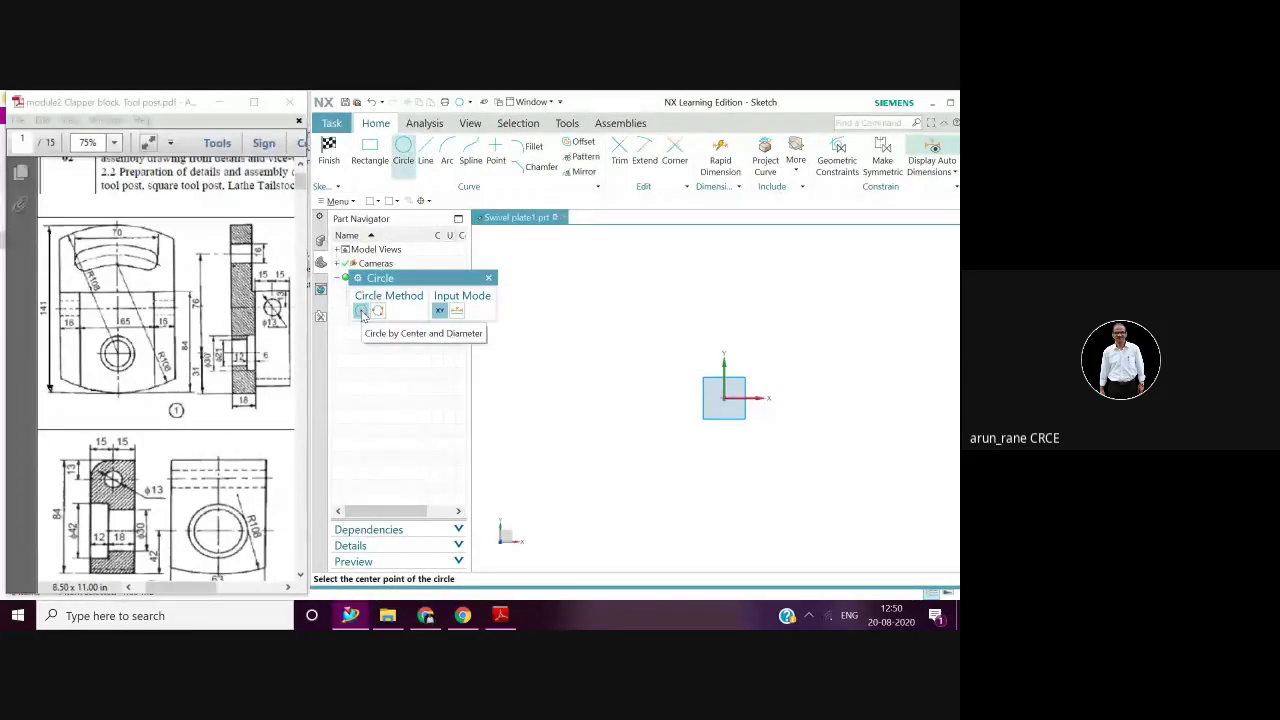
{"action": "left_click", "coordinate": [724, 399]}
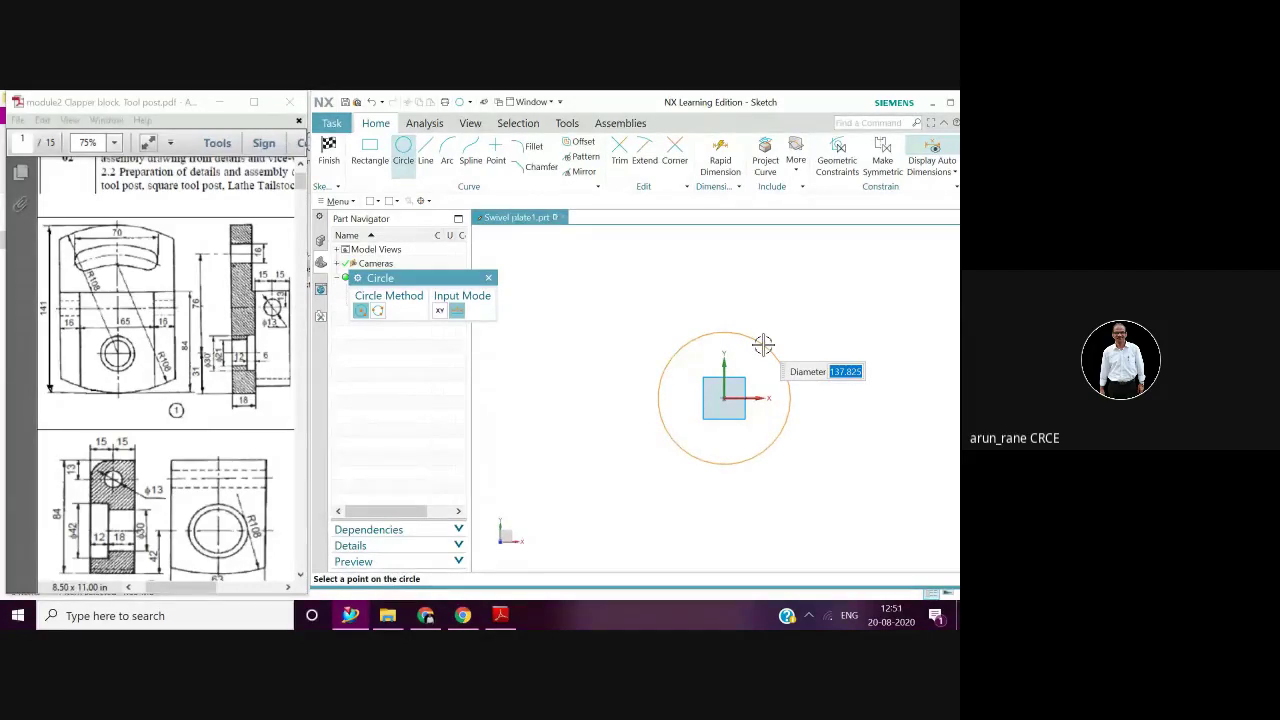
{"action": "type", "text": "216"}
{"action": "key", "text": "Return"}
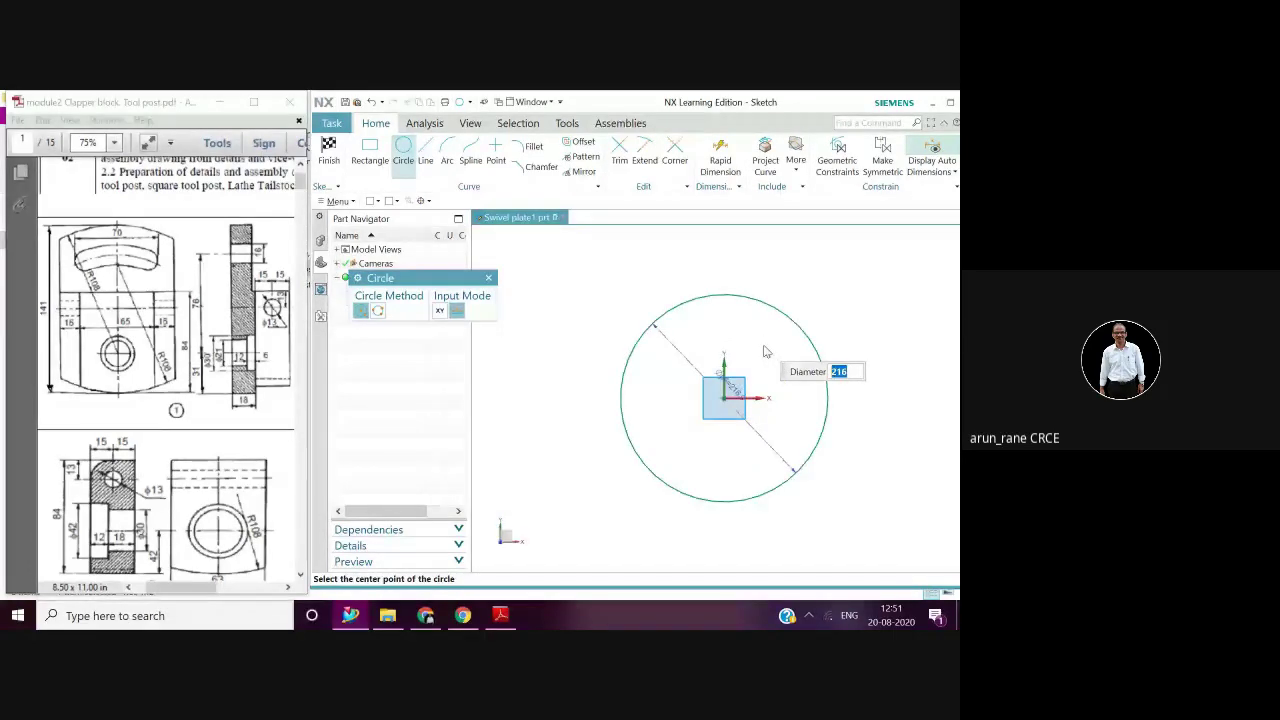
{"action": "key", "text": "Escape"}
{"action": "key", "text": "Escape"}
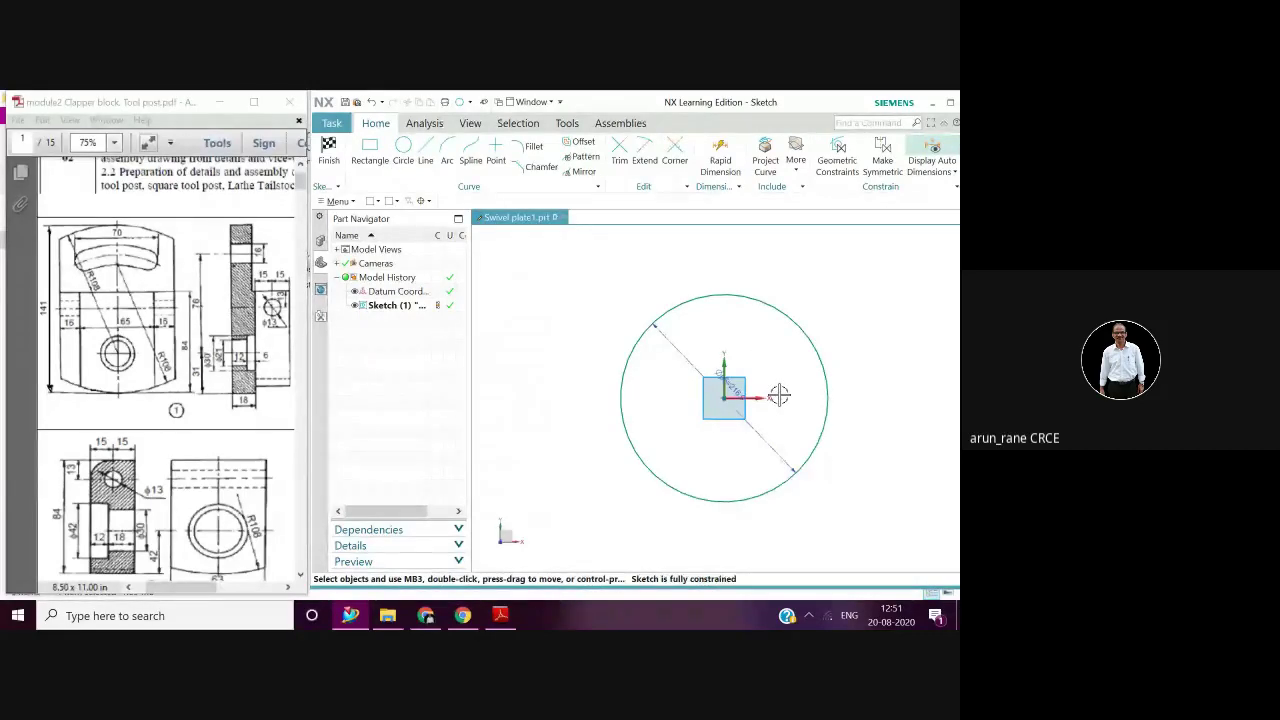
{"action": "scroll", "coordinate": [779, 396], "scroll_direction": "up", "scroll_amount": 2}
{"action": "mouse_move", "coordinate": [764, 442]}
{"action": "left_mouse_down"}
{"action": "mouse_move", "coordinate": [766, 289]}
{"action": "mouse_move", "coordinate": [777, 280]}
{"action": "mouse_move", "coordinate": [864, 308]}
{"action": "left_mouse_up"}
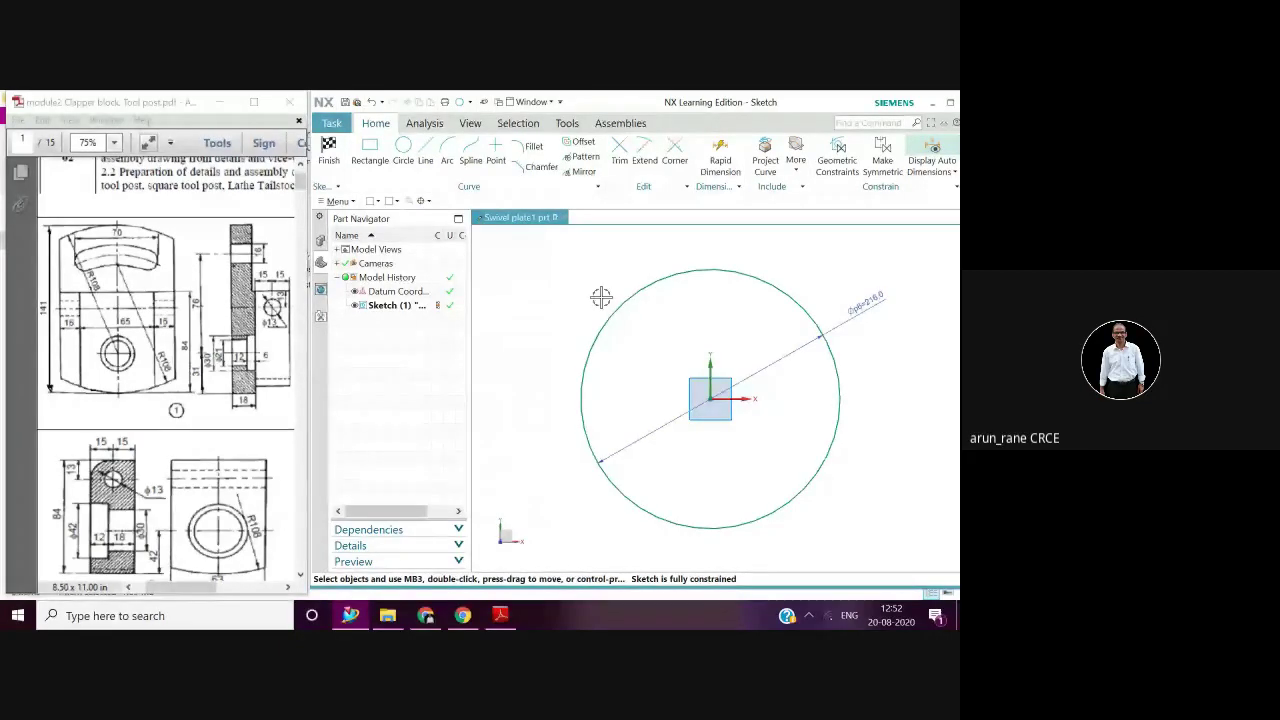
Draw a vertical line about 242 mm long through the full height of the circle, about 72 mm left of the origin
{"action": "left_click", "coordinate": [424, 152]}
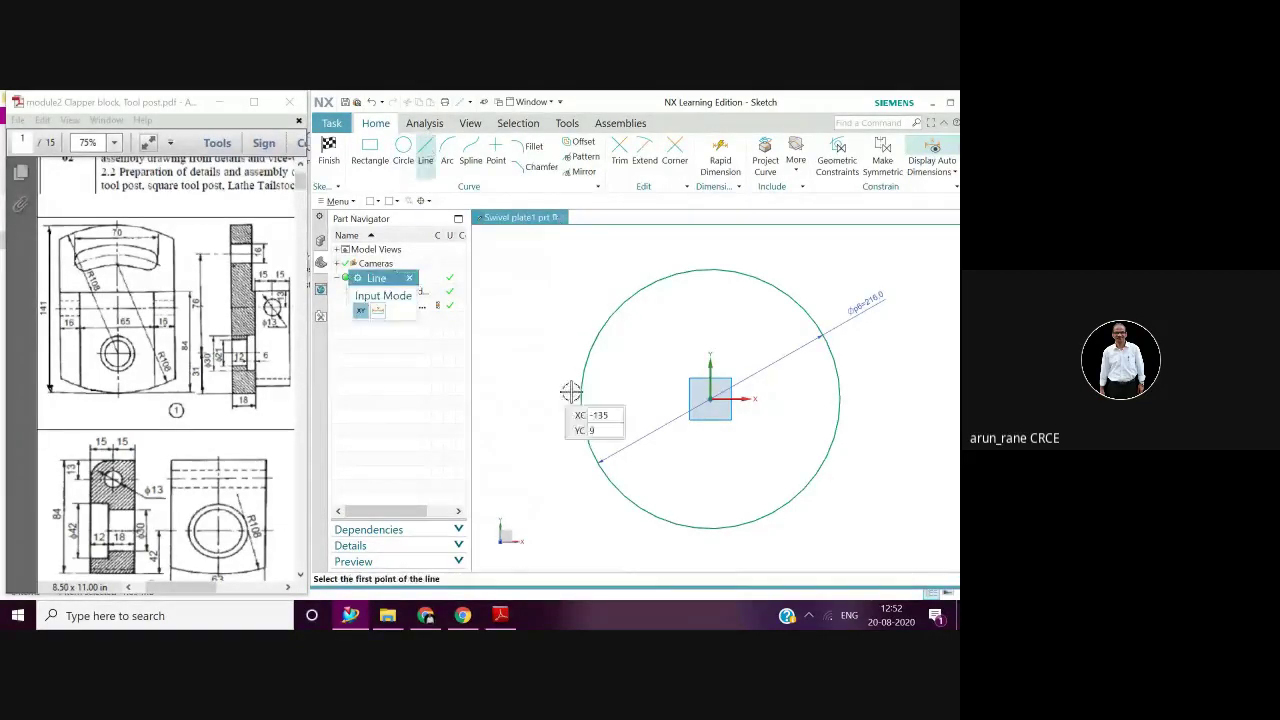
{"action": "left_click", "coordinate": [624, 264]}
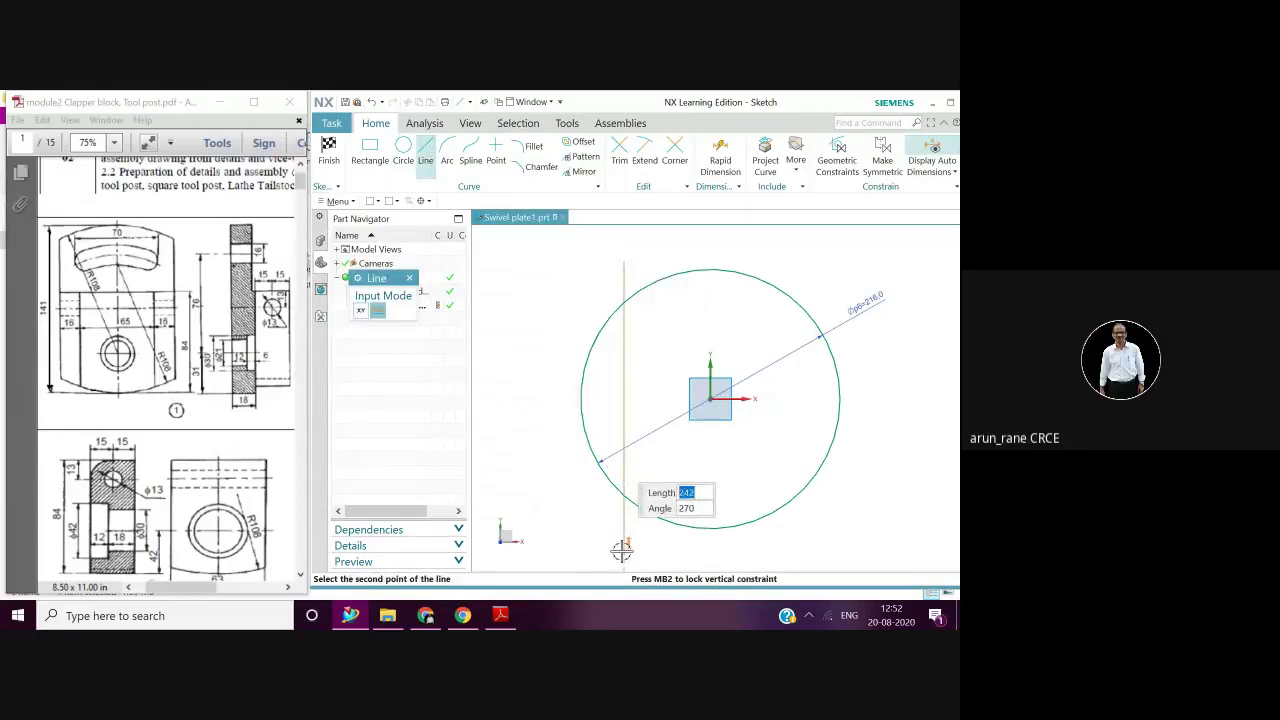
{"action": "left_click", "coordinate": [622, 549]}
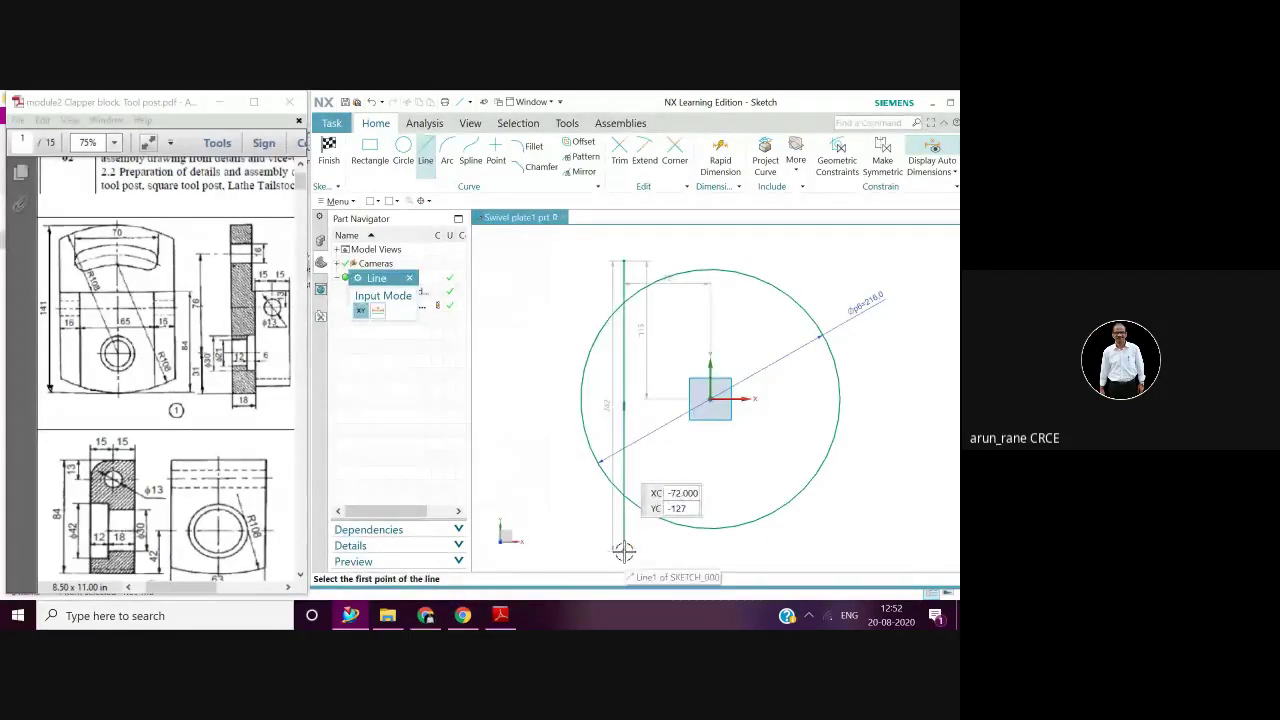
{"action": "key", "text": "Escape"}
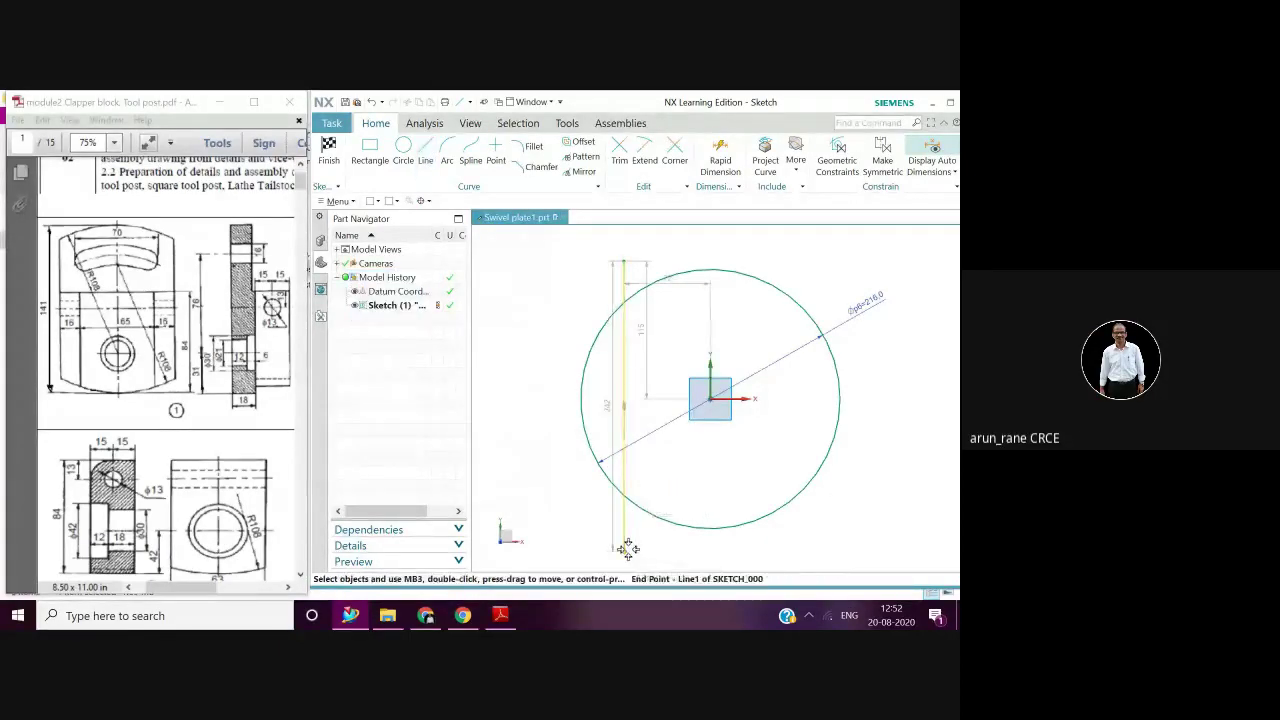
Place the vertical line's distance dimension above the circle and set its distance from the Y axis to 48.5 mm
{"action": "double_click", "coordinate": [667, 277]}
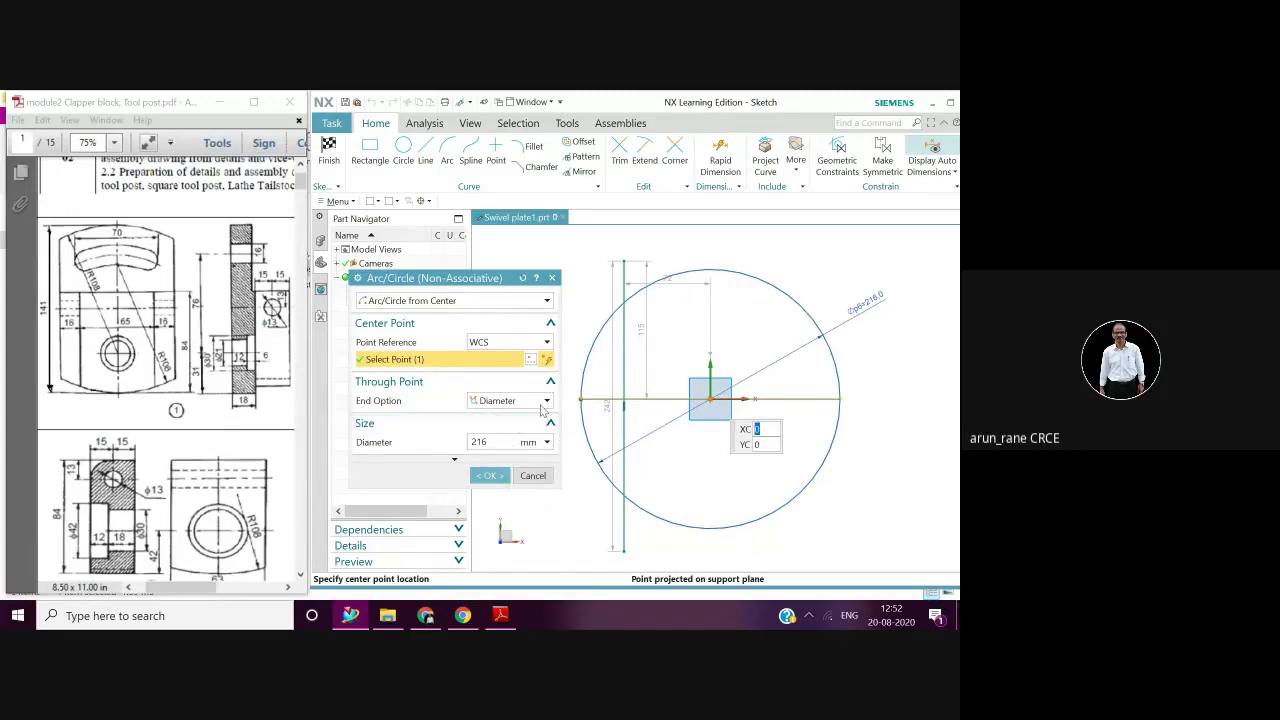
{"action": "middle_click", "coordinate": [542, 410]}
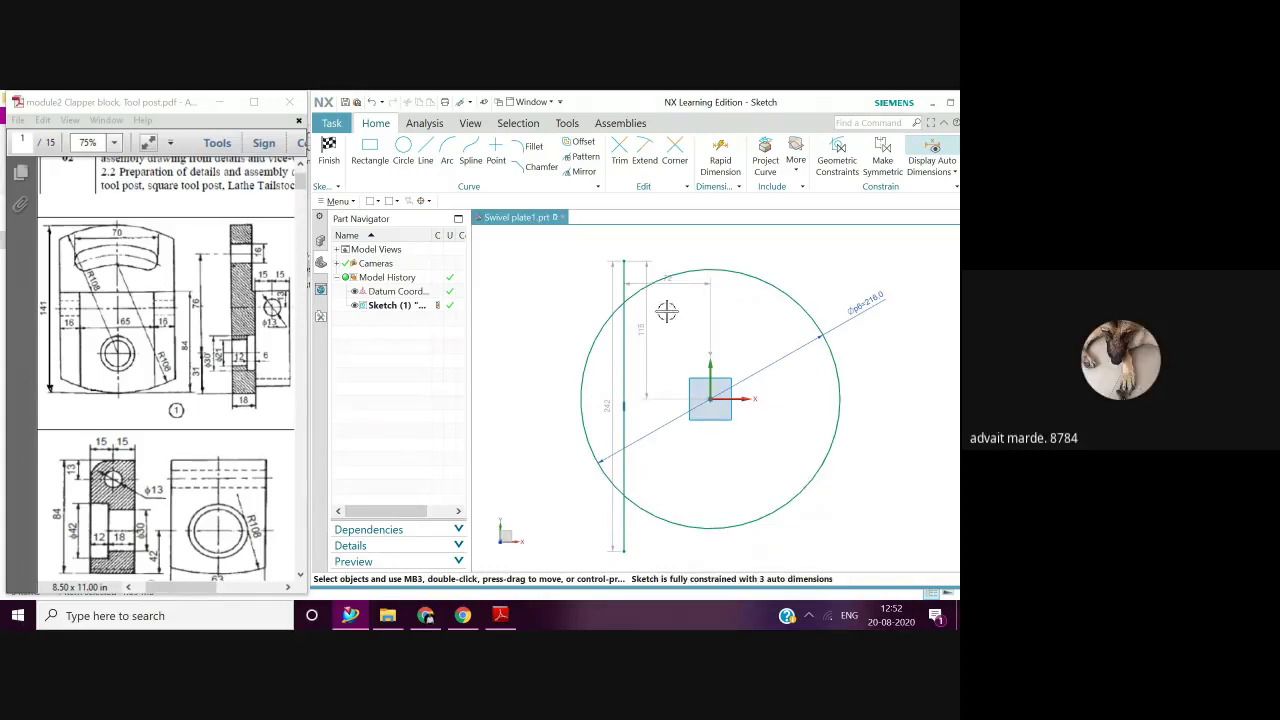
{"action": "left_click_drag", "start_coordinate": [666, 278], "coordinate": [674, 240]}
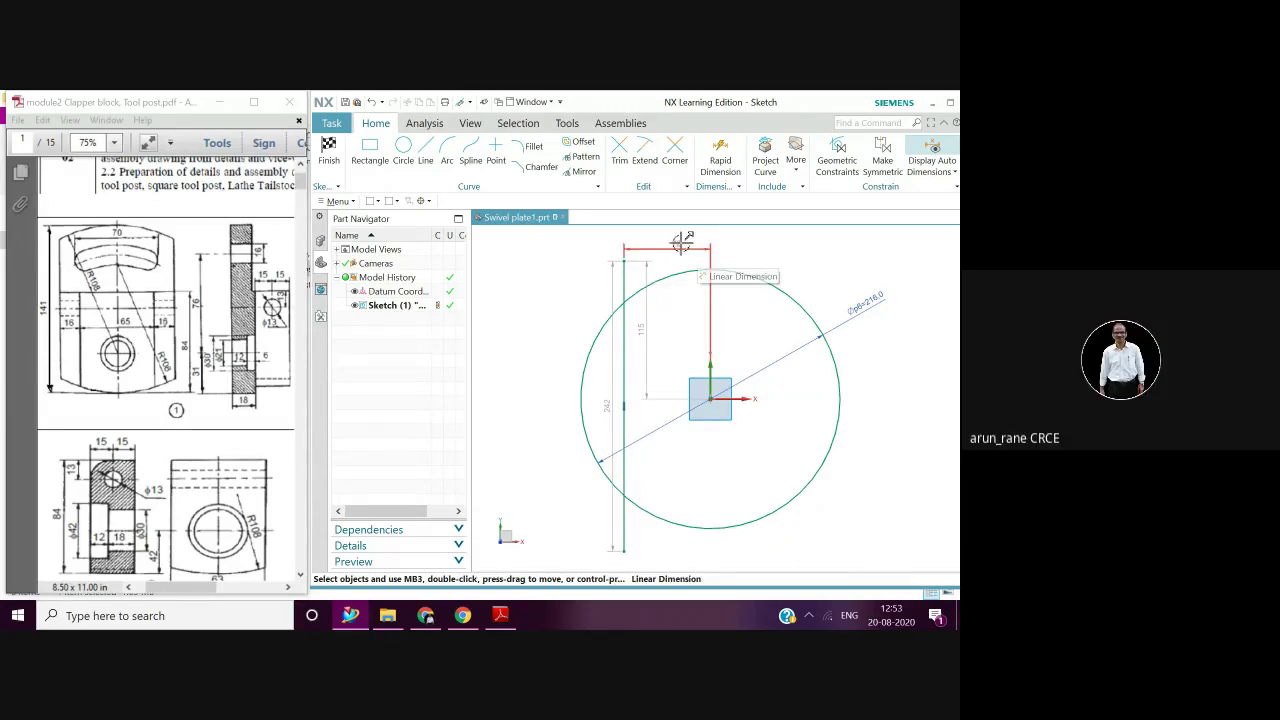
{"action": "double_click", "coordinate": [680, 245]}
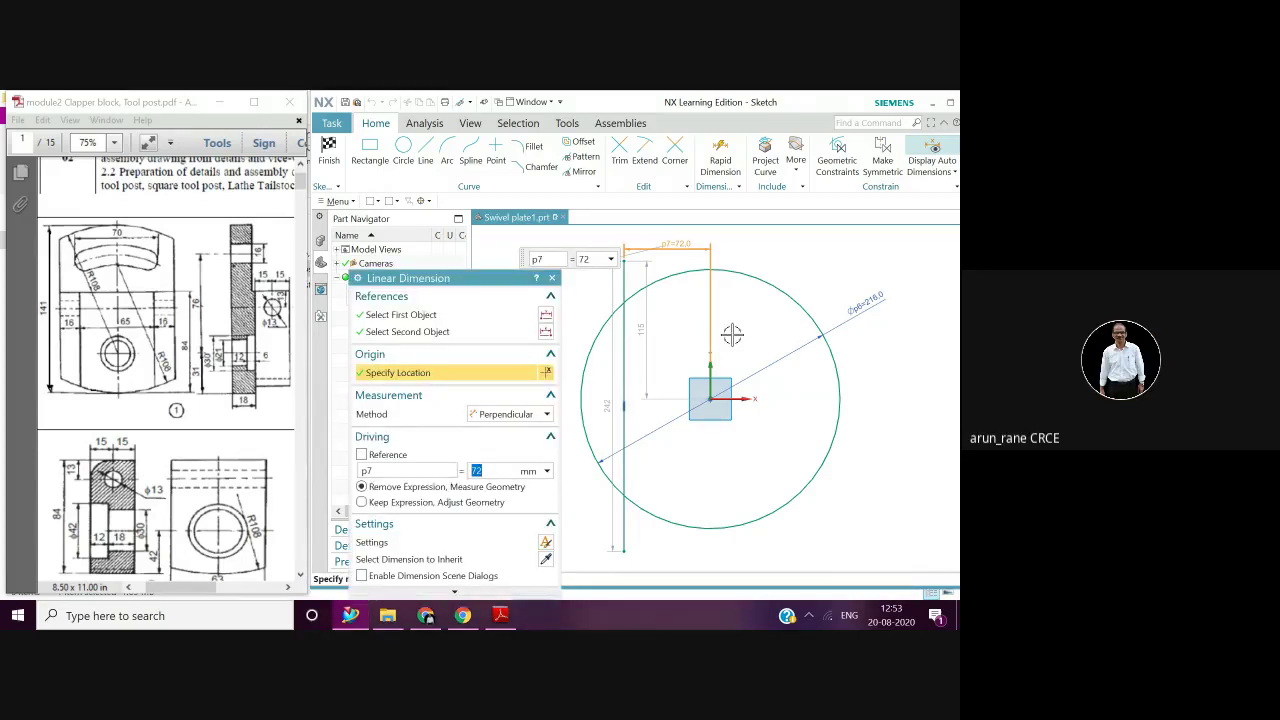
{"action": "type", "text": "48.5"}
{"action": "key", "text": "Return"}
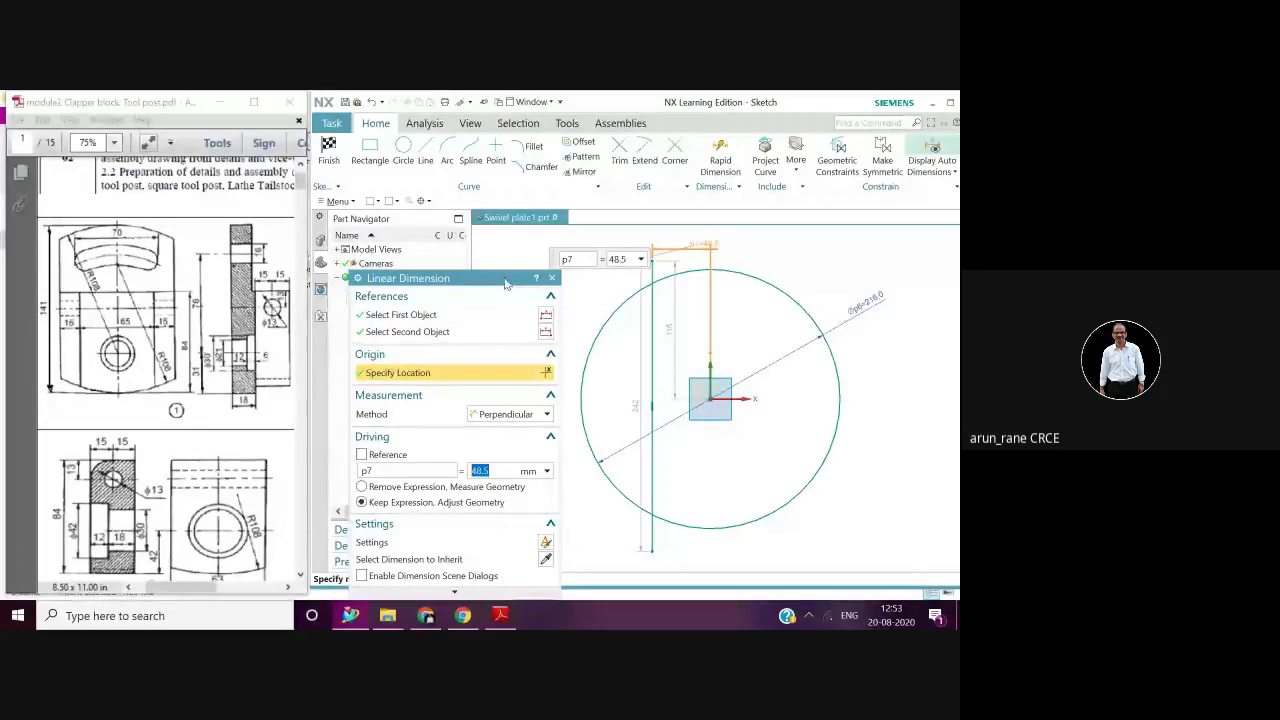
{"action": "scroll", "coordinate": [455, 500], "scroll_direction": "down", "scroll_amount": 1}
{"action": "left_click", "coordinate": [547, 561]}
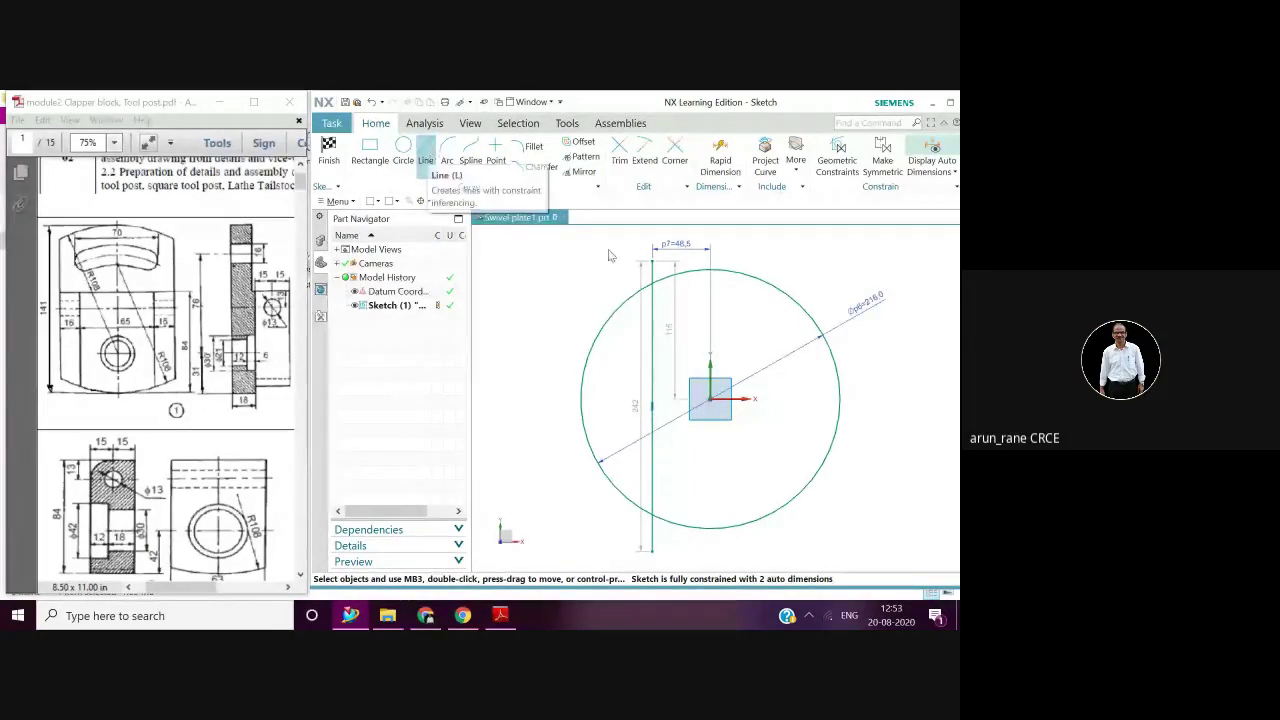
Draw a second vertical line through the full height of the circle, about 95 mm right of the first vertical line
{"action": "left_click", "coordinate": [425, 152]}
{"action": "left_click", "coordinate": [765, 252]}
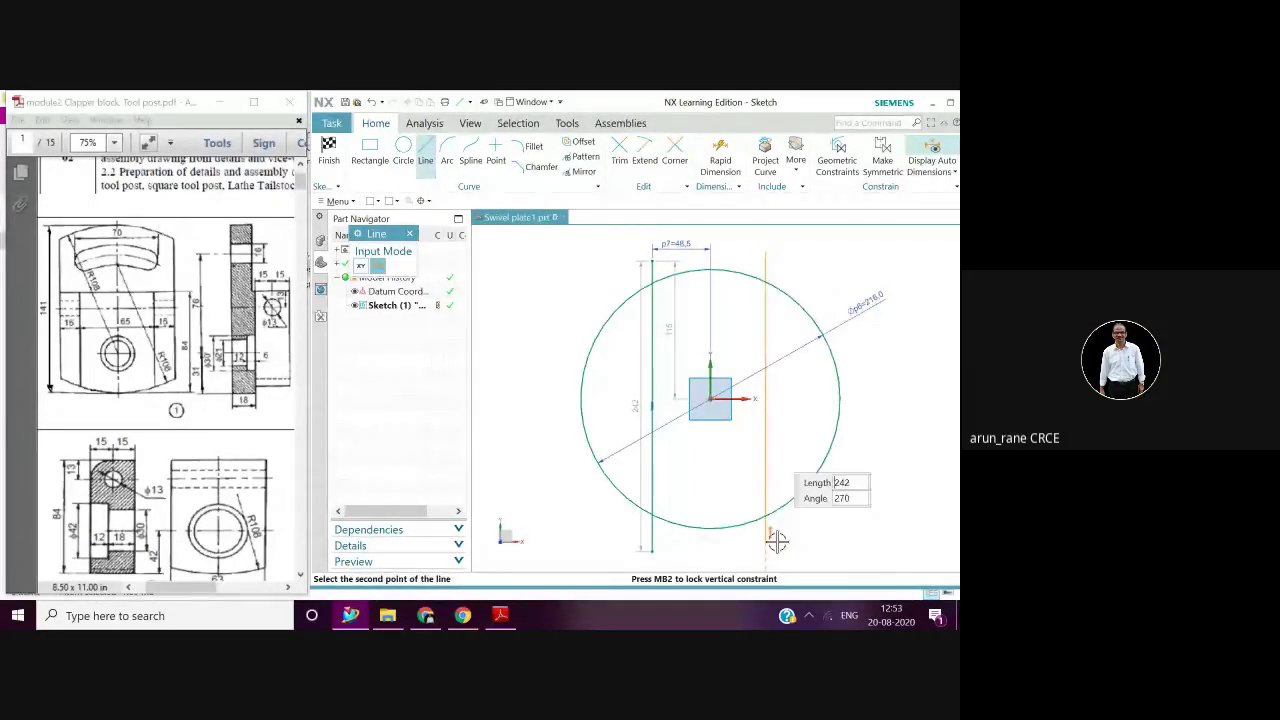
{"action": "left_click", "coordinate": [771, 548]}
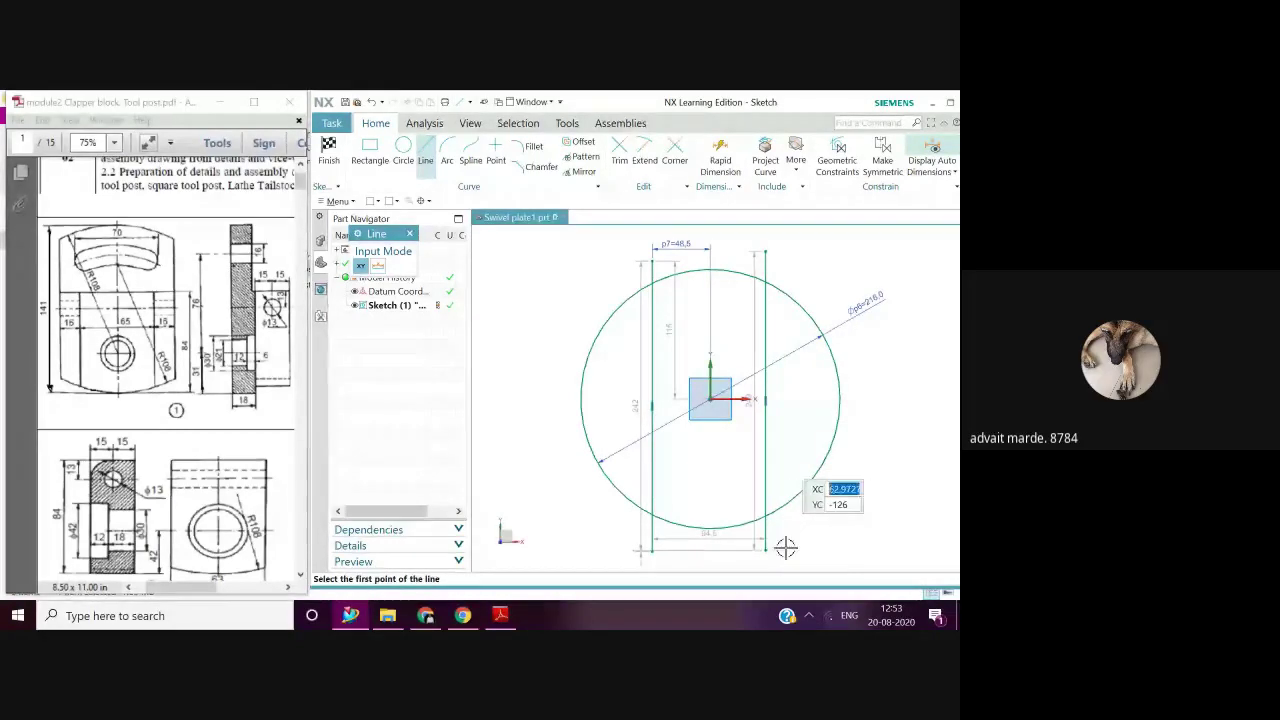
{"action": "key", "text": "Escape"}
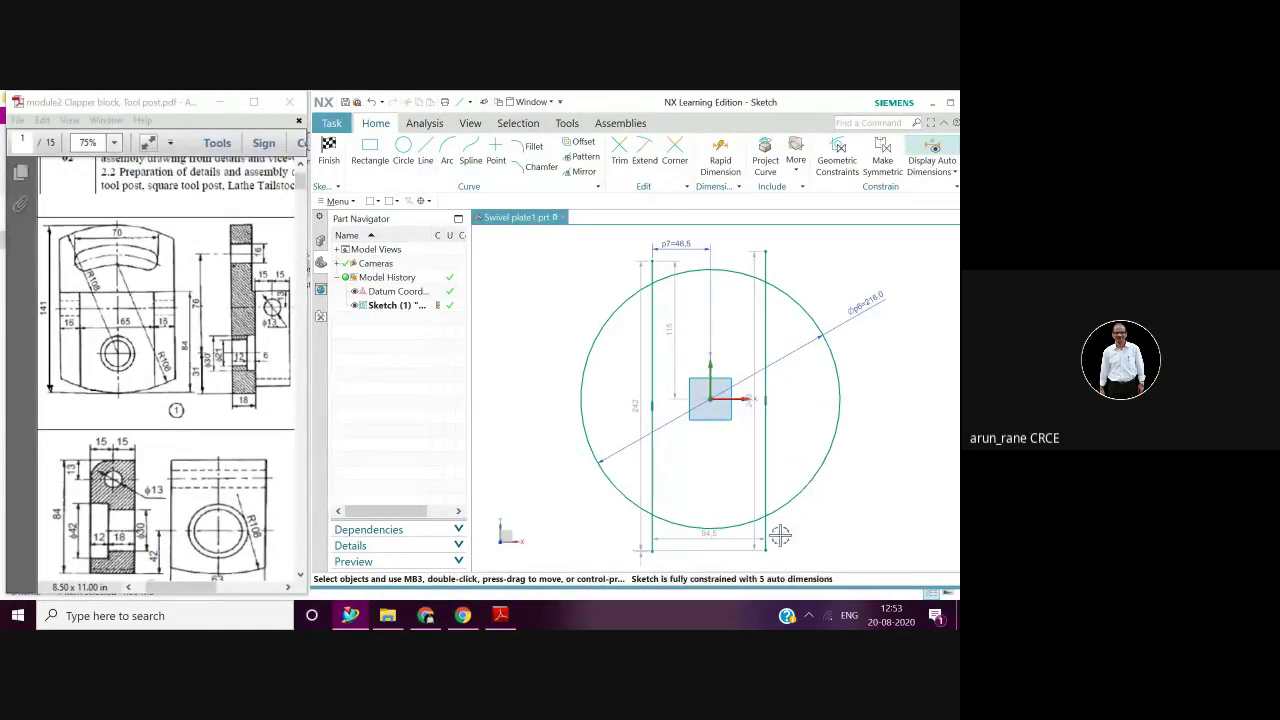
Set the distance between the two vertical lines to 97 mm, keeping the expression and adjusting the geometry
{"action": "left_click", "coordinate": [716, 540]}
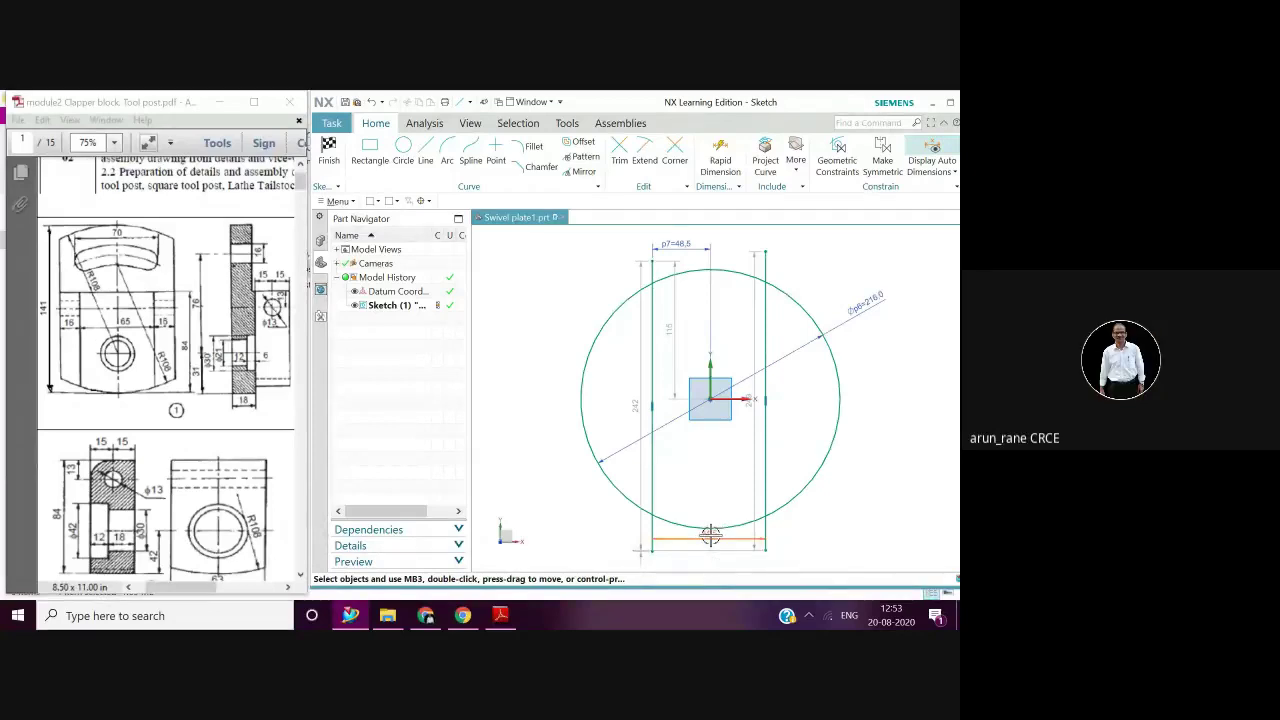
{"action": "double_click", "coordinate": [716, 545]}
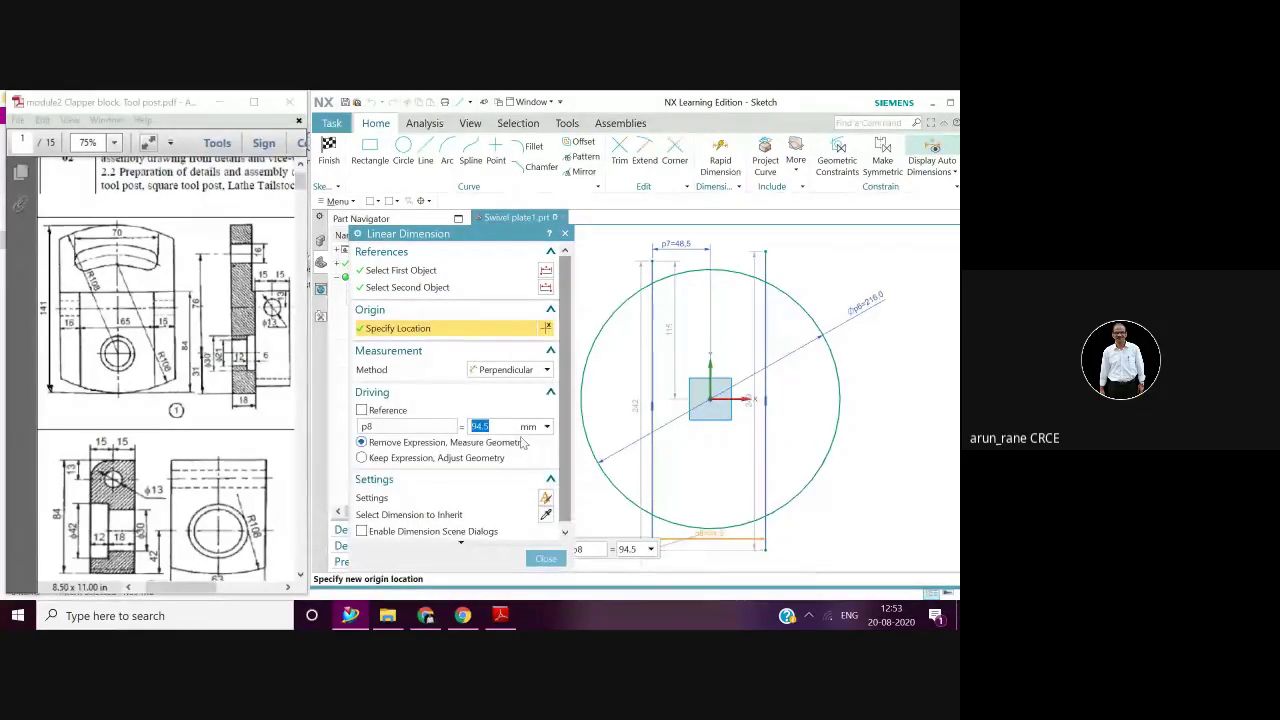
{"action": "type", "text": "97"}
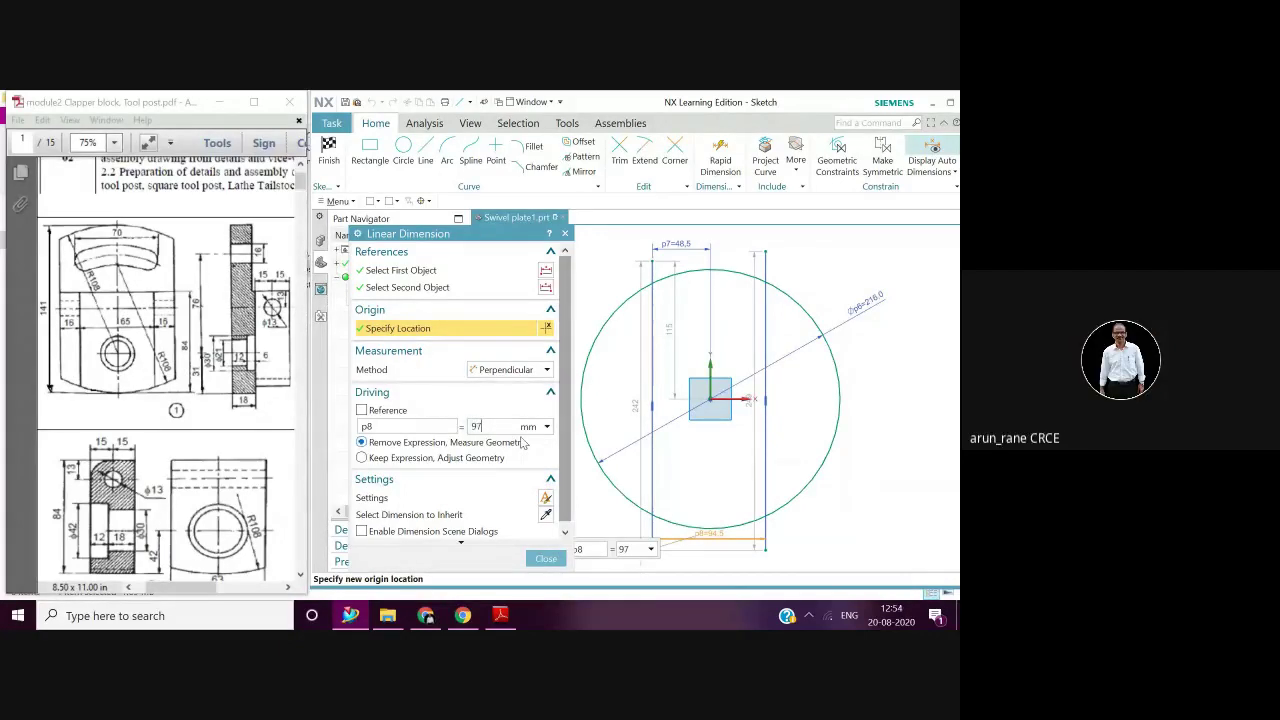
{"action": "left_click", "coordinate": [522, 456]}
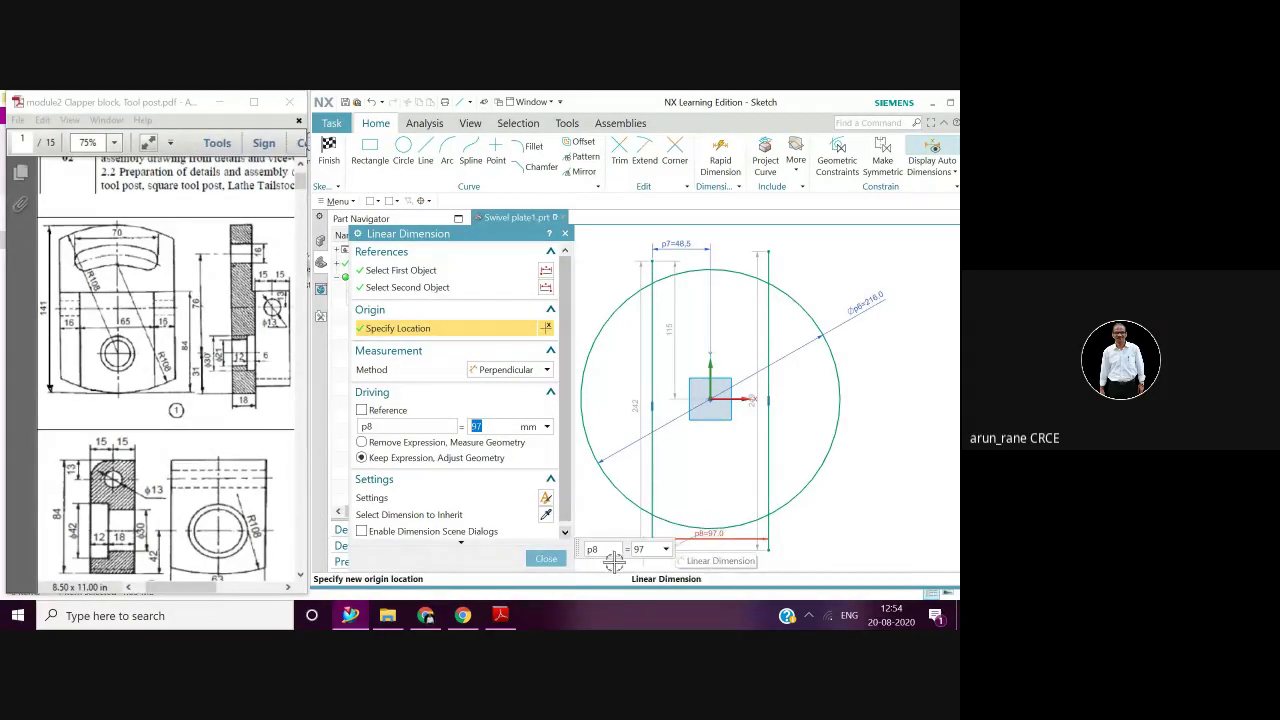
{"action": "left_click", "coordinate": [541, 556]}
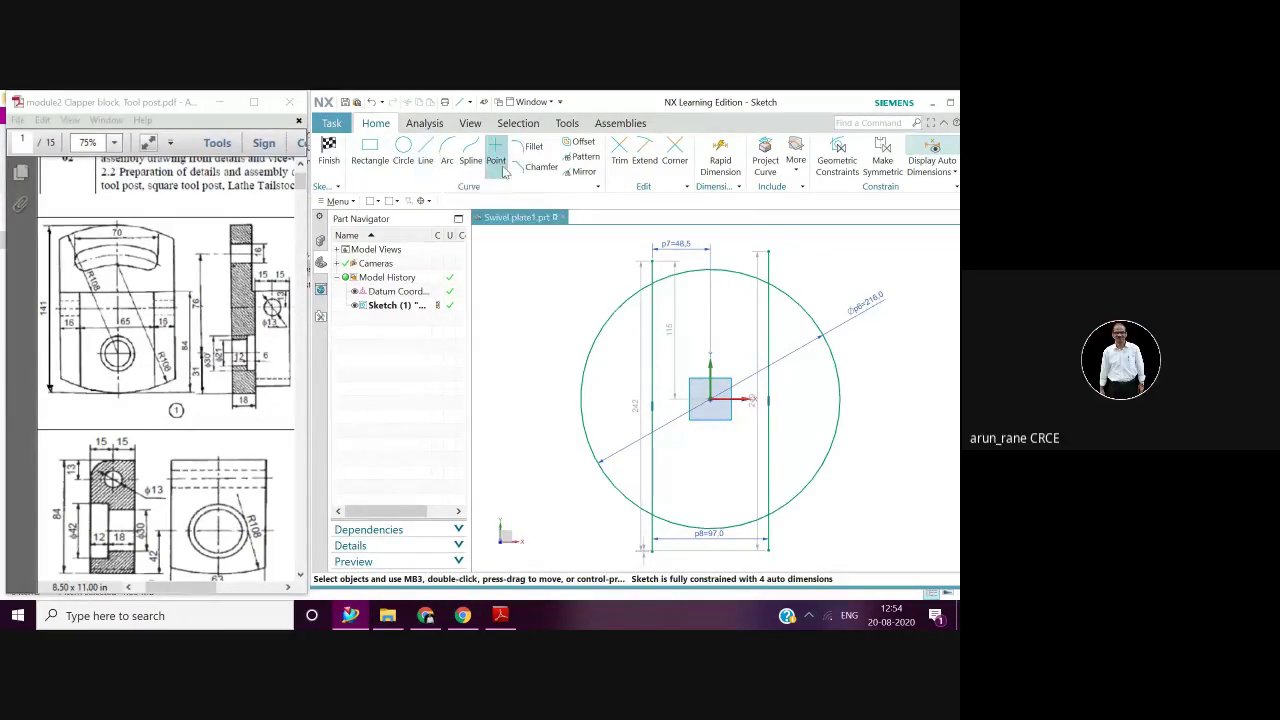
Trim the circle's arcs outside the two vertical lines and the line ends projecting beyond the upper and lower arcs
{"action": "left_click", "coordinate": [620, 150]}
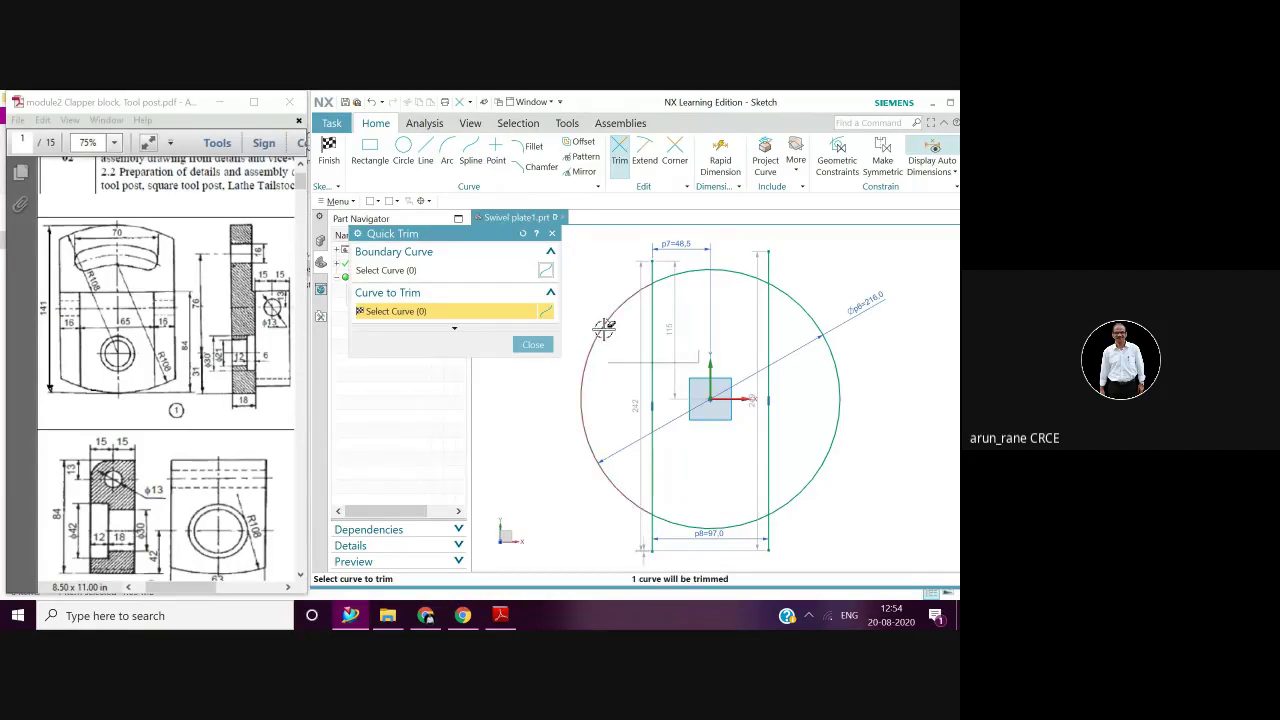
{"action": "left_click", "coordinate": [604, 330]}
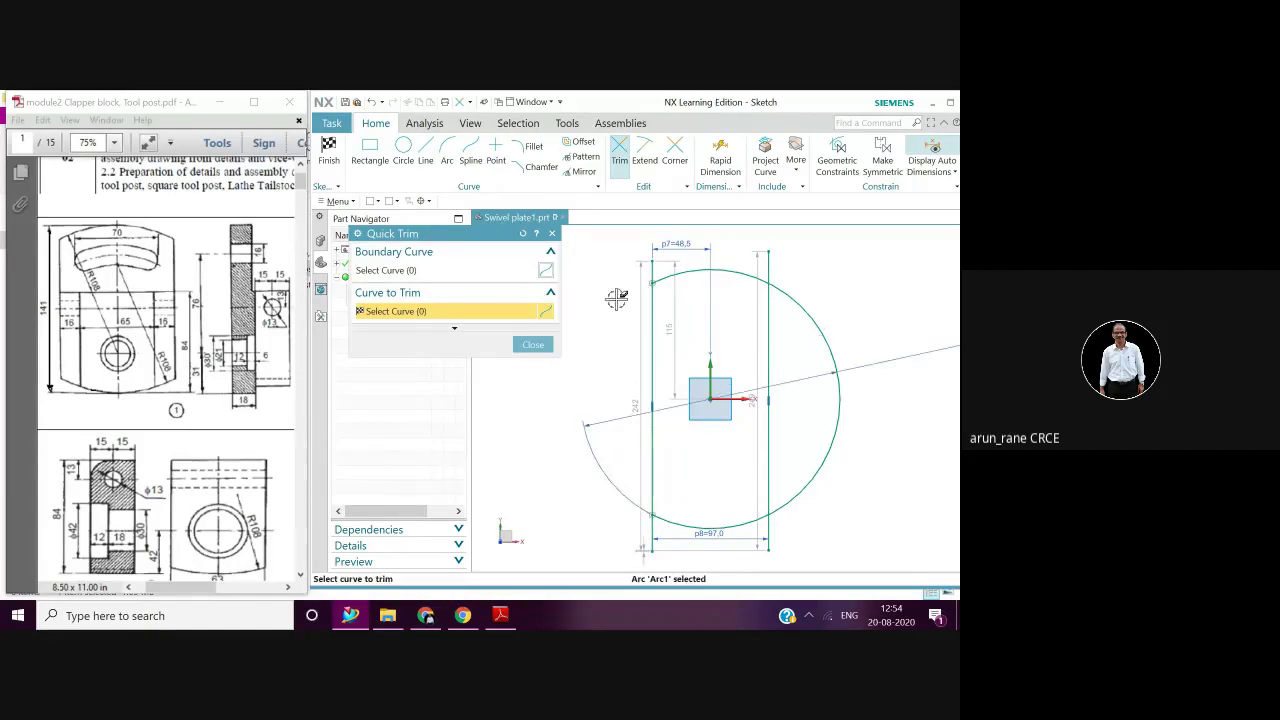
{"action": "left_click", "coordinate": [801, 307]}
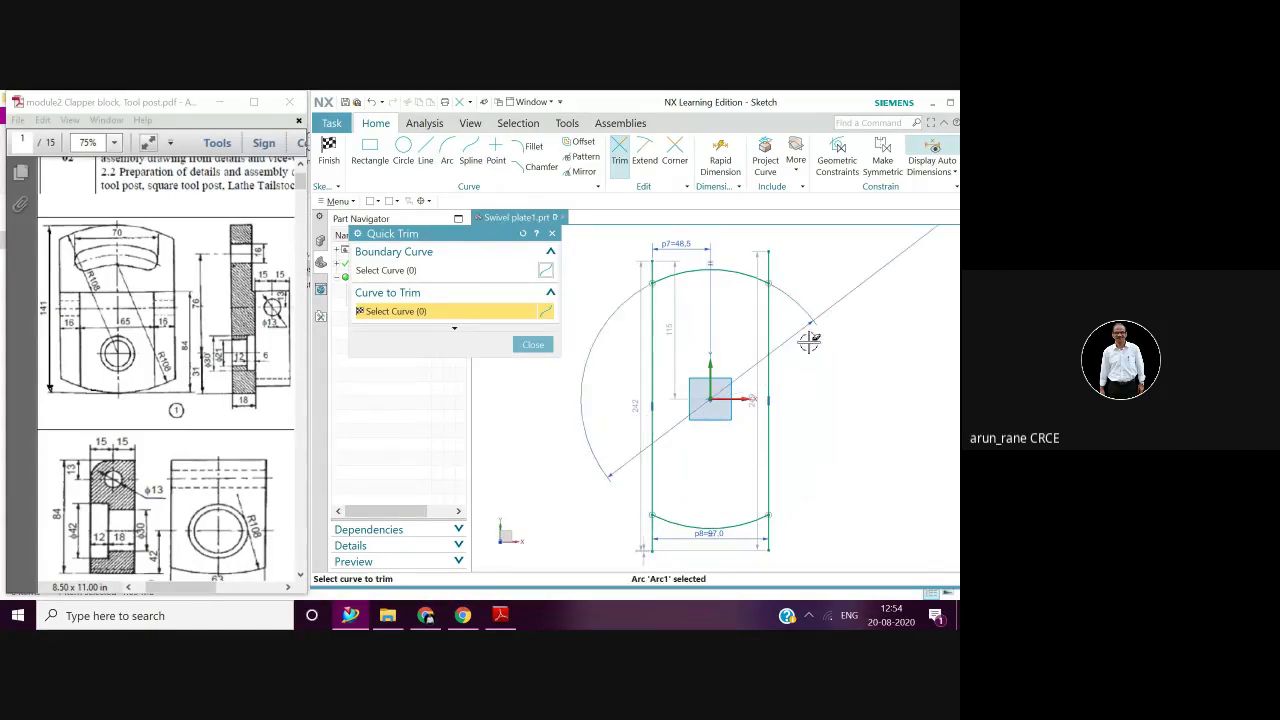
{"action": "left_click", "coordinate": [652, 263]}
{"action": "left_click", "coordinate": [768, 258]}
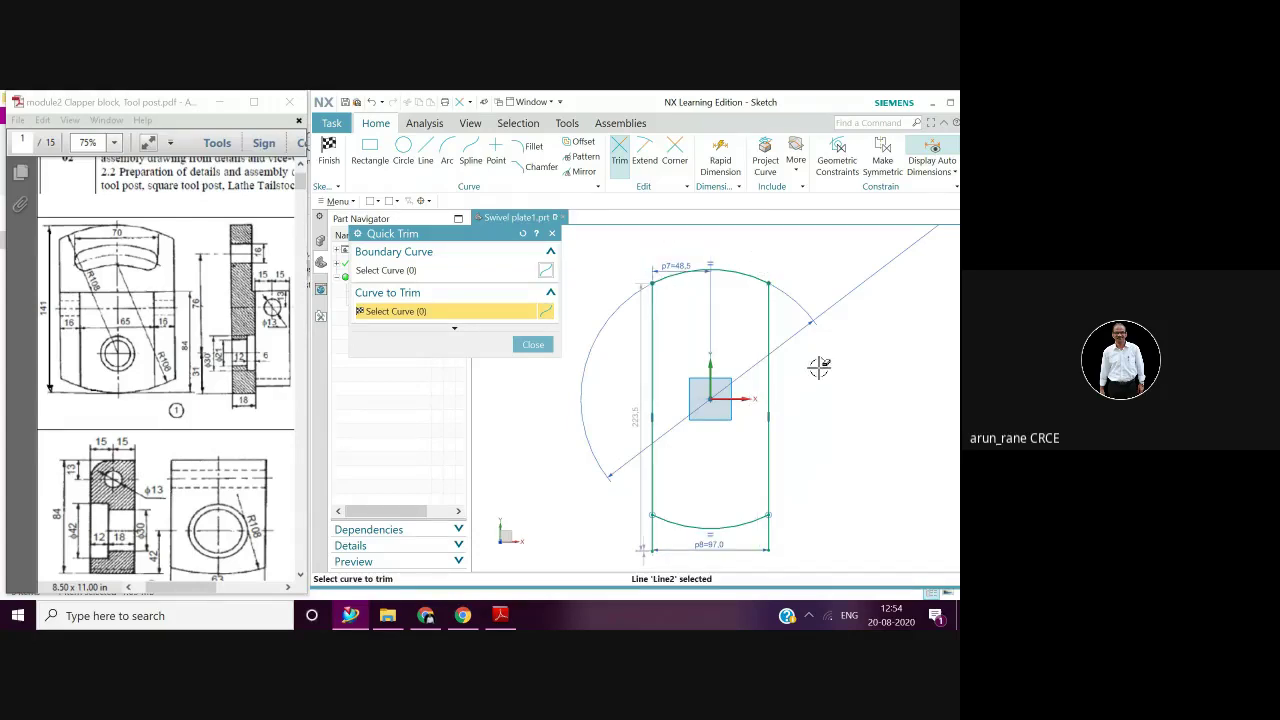
{"action": "left_click", "coordinate": [769, 536]}
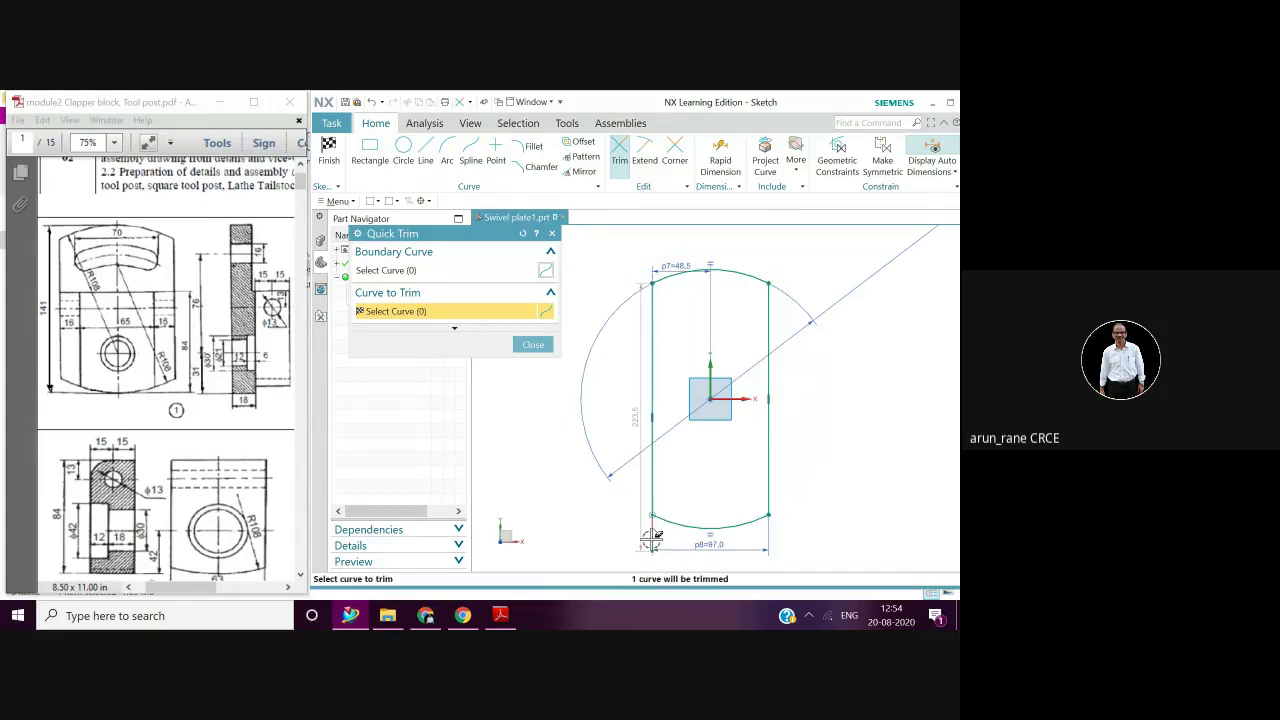
{"action": "left_click", "coordinate": [652, 535]}
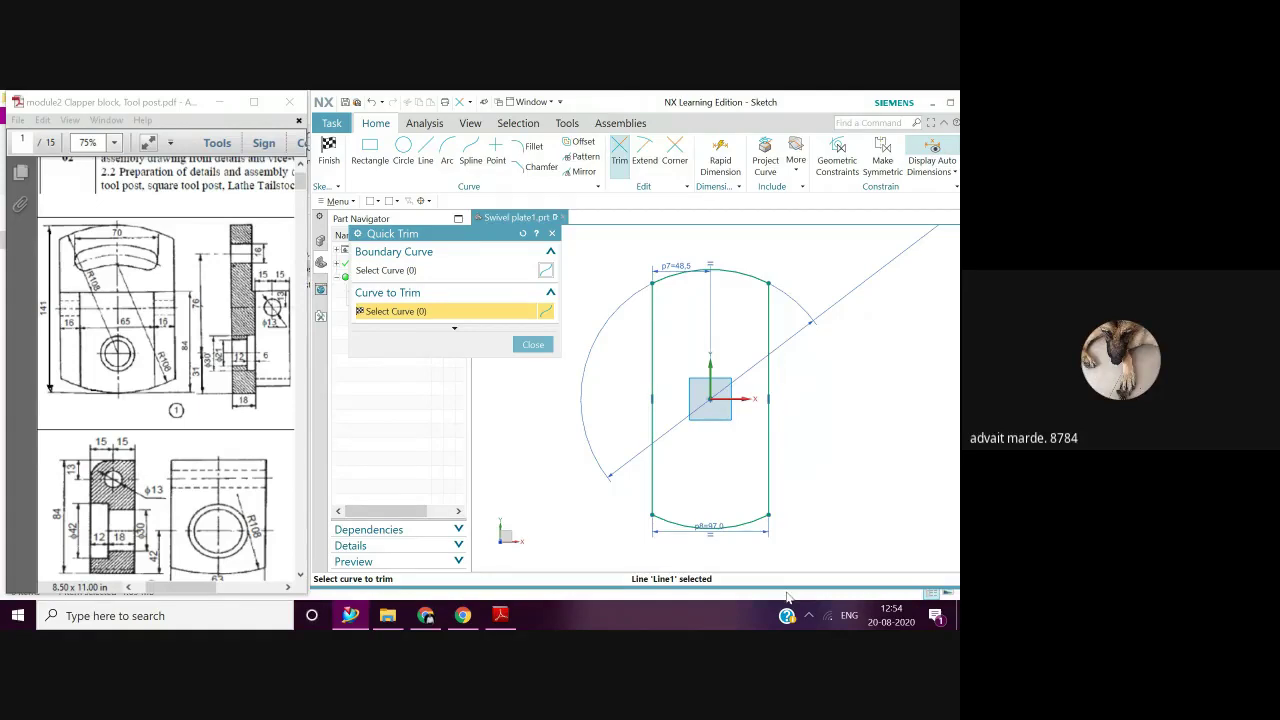
{"action": "left_click", "coordinate": [536, 346]}
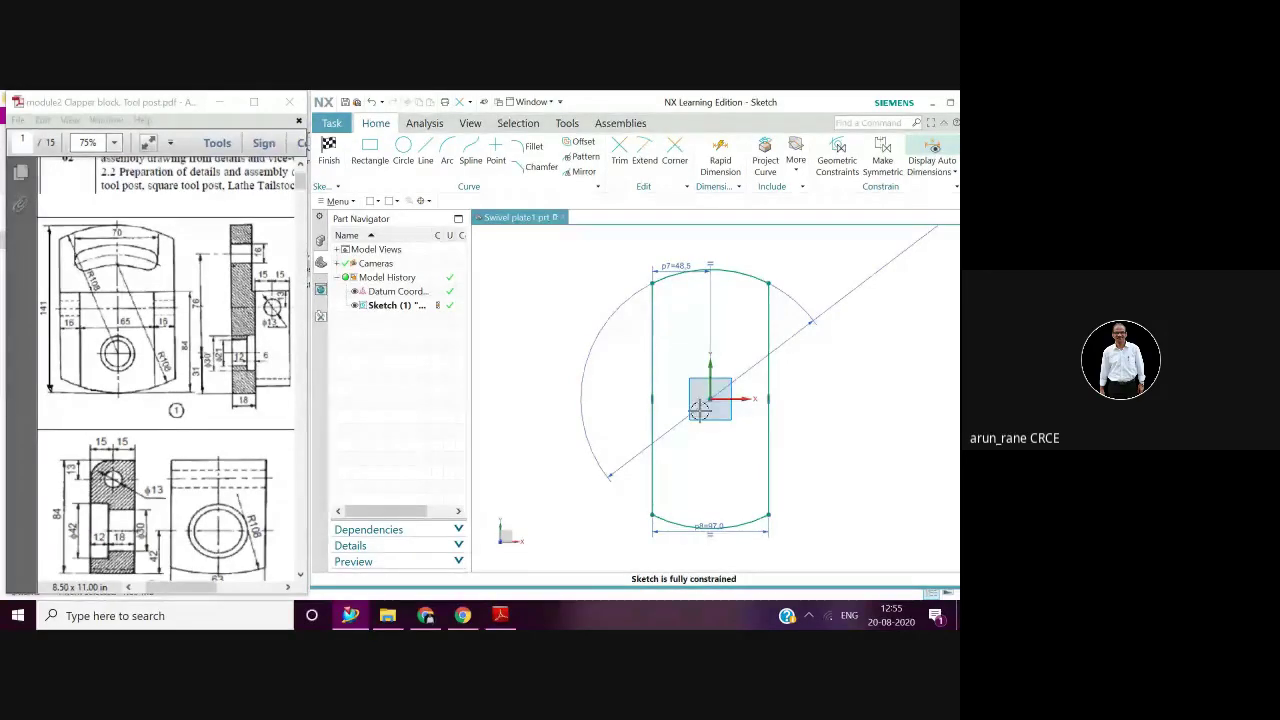
Draw a horizontal line about 195 mm long across the outline, slightly above the origin and extending past both vertical lines
{"action": "left_click", "coordinate": [425, 148]}
{"action": "left_click", "coordinate": [600, 366]}
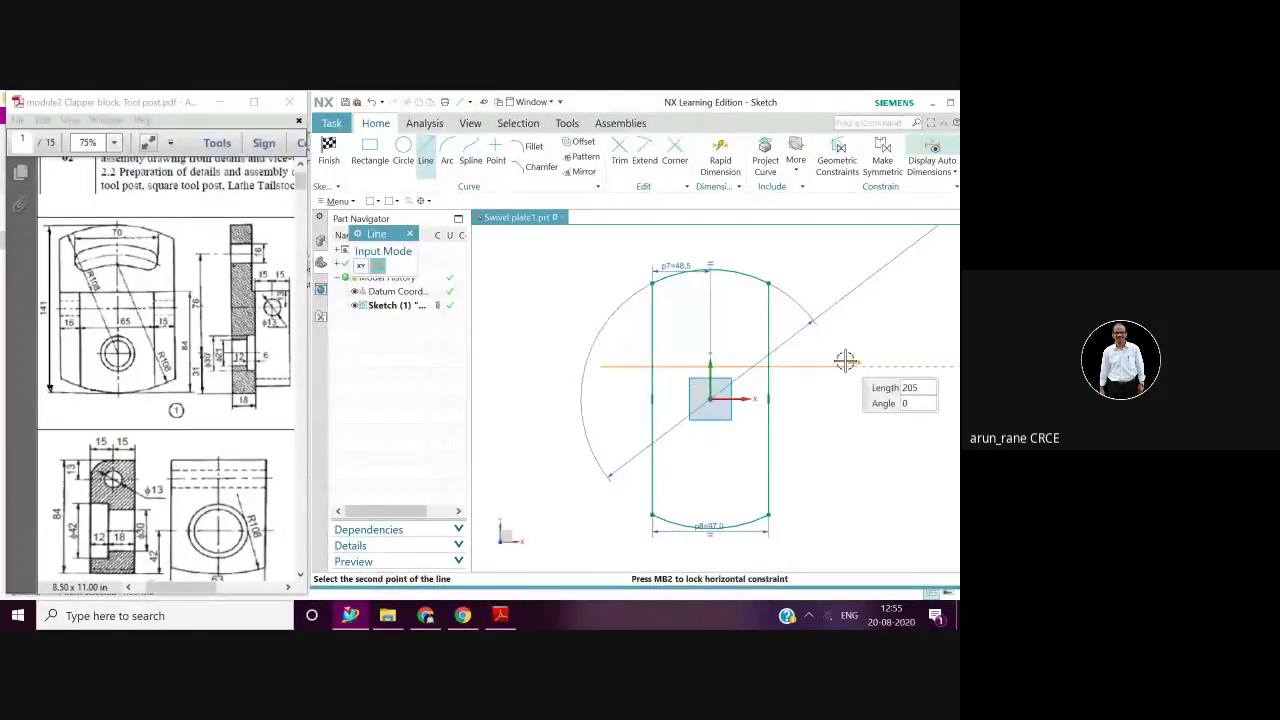
{"action": "left_click", "coordinate": [834, 370]}
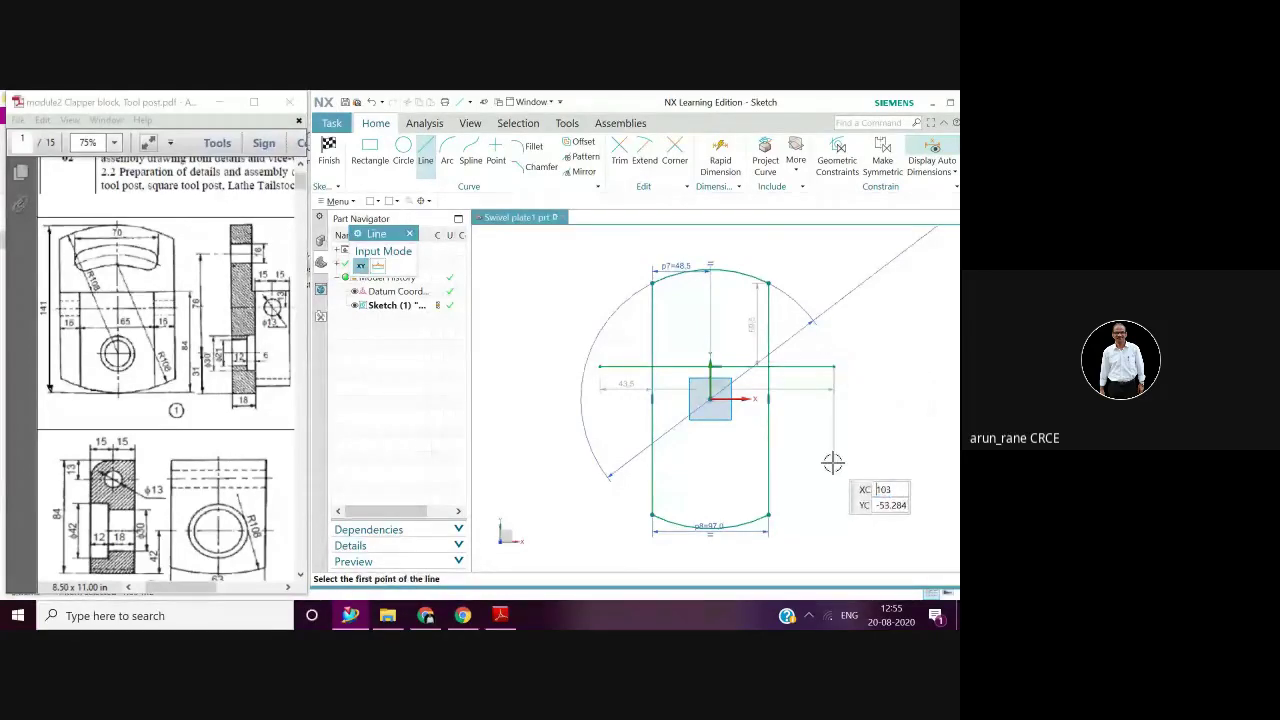
{"action": "key", "text": "Escape"}
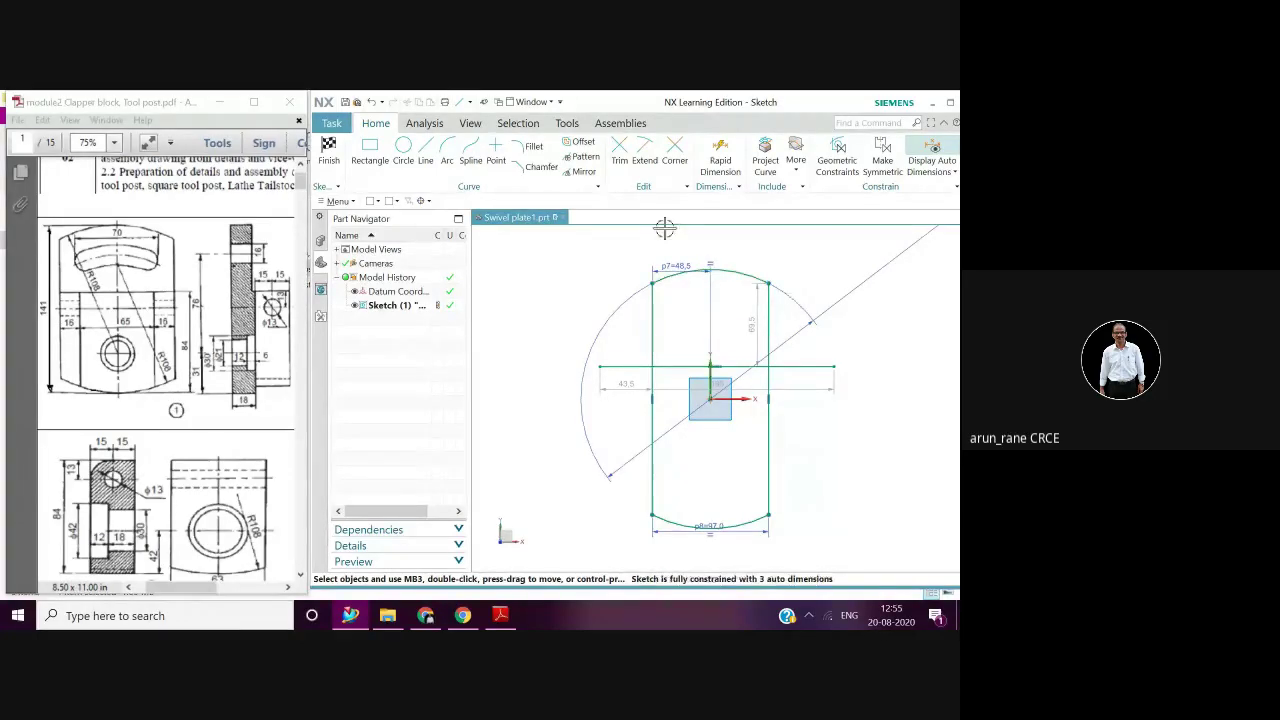
Add a vertical dimension from the upper arc's midpoint to the horizontal line and set it to 70.5 mm
{"action": "left_click", "coordinate": [722, 162]}
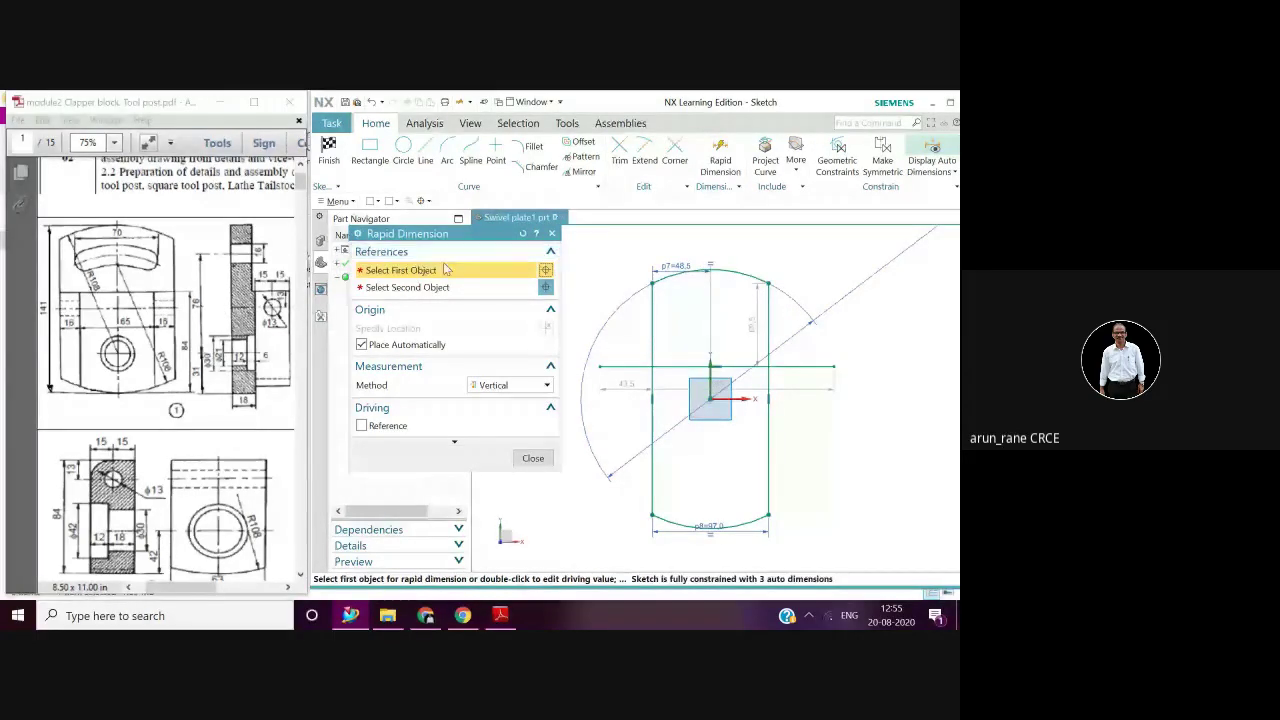
{"action": "left_click", "coordinate": [709, 271]}
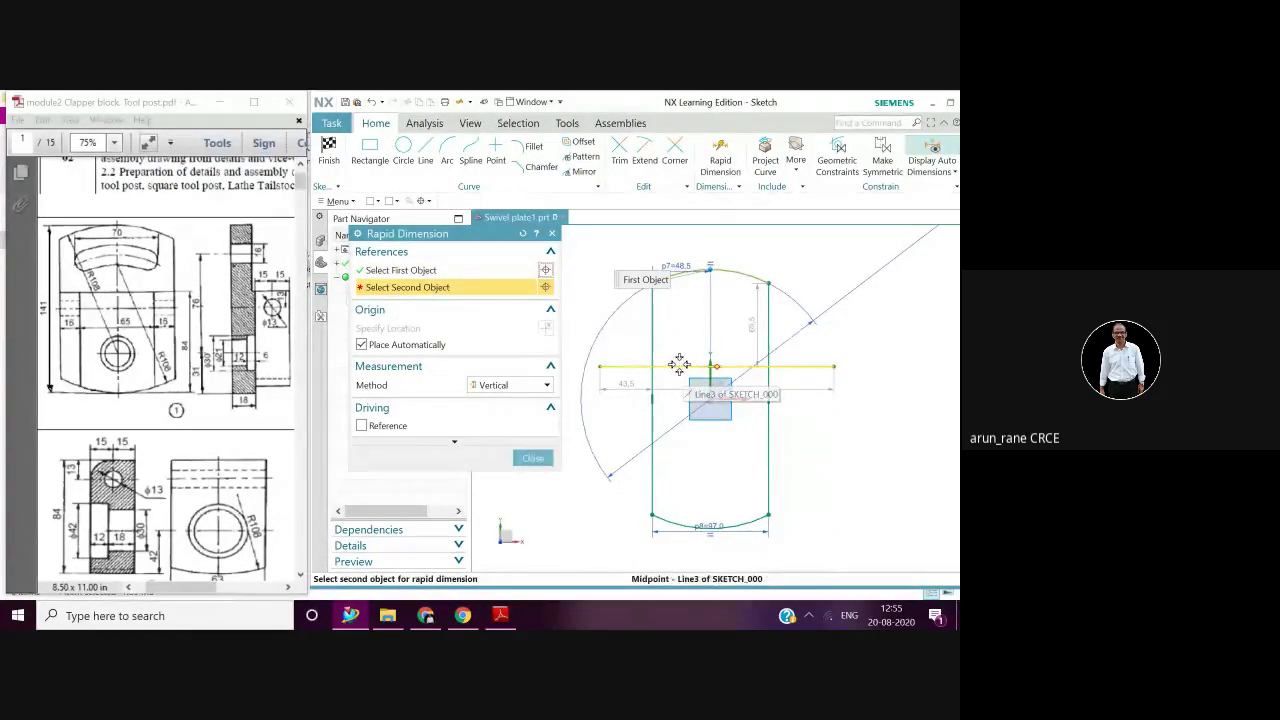
{"action": "left_click", "coordinate": [680, 364]}
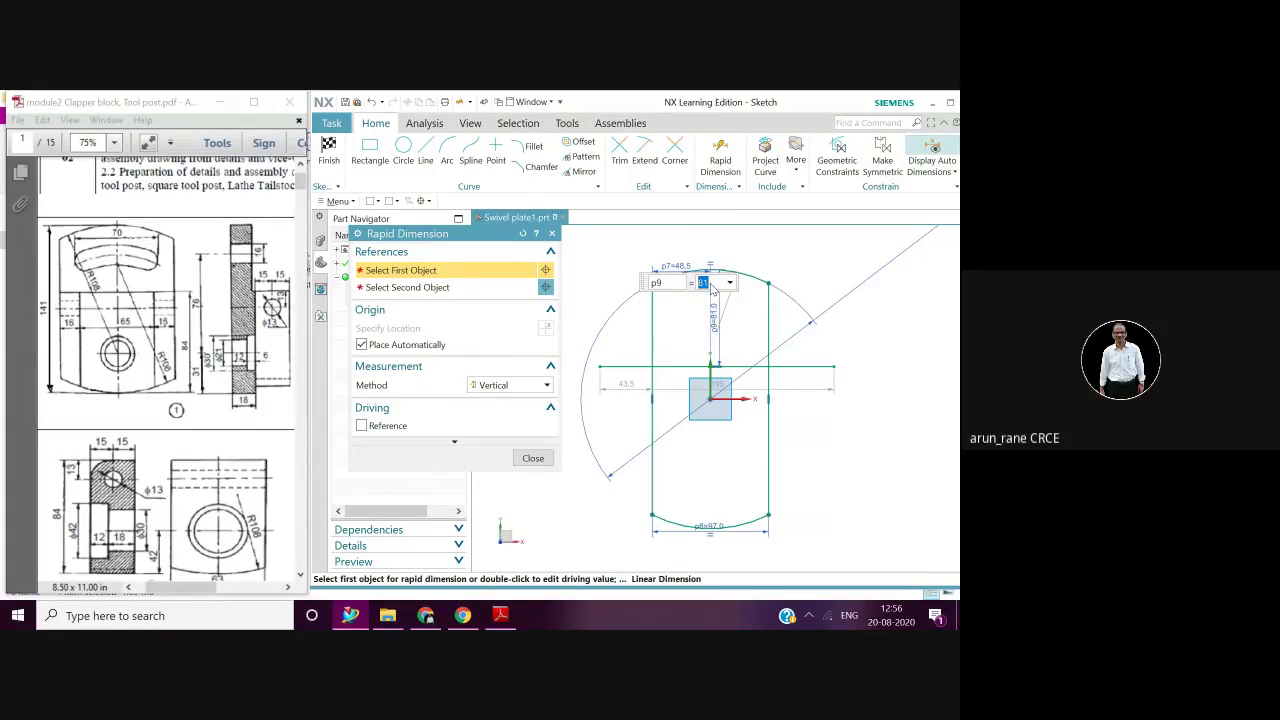
{"action": "type", "text": "70.5"}
{"action": "key", "text": "Return"}
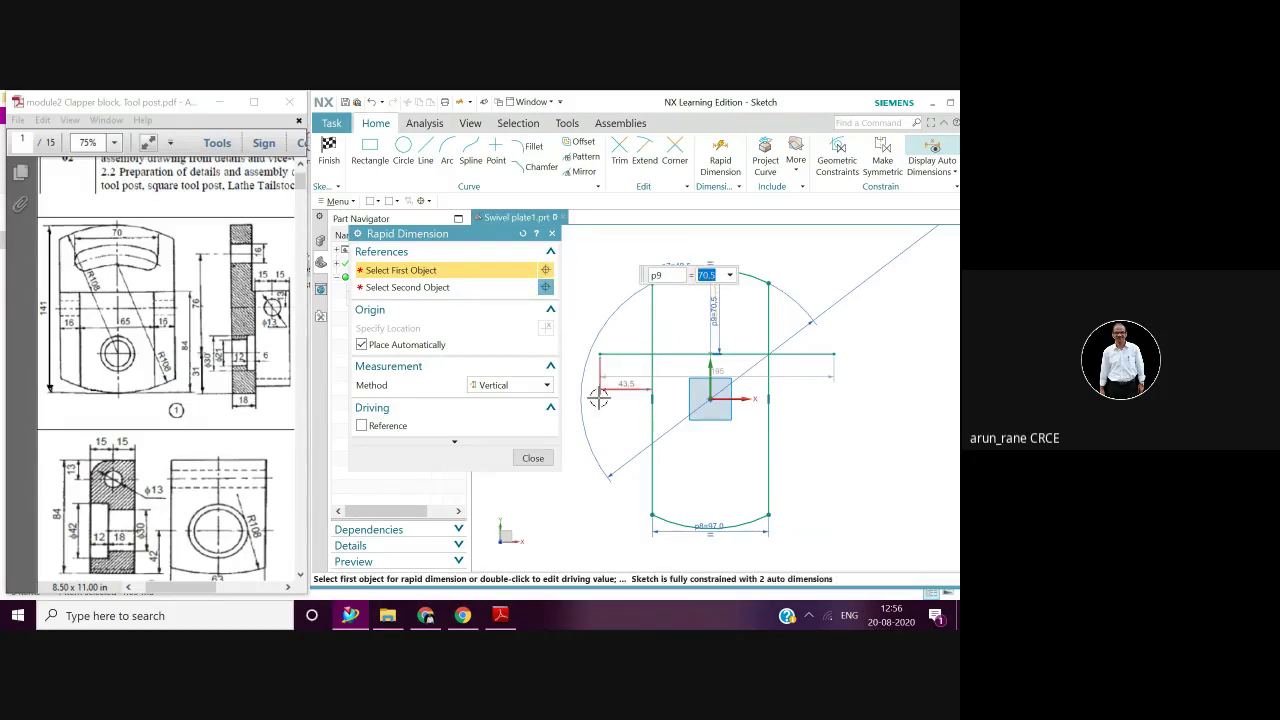
{"action": "left_click", "coordinate": [533, 459]}
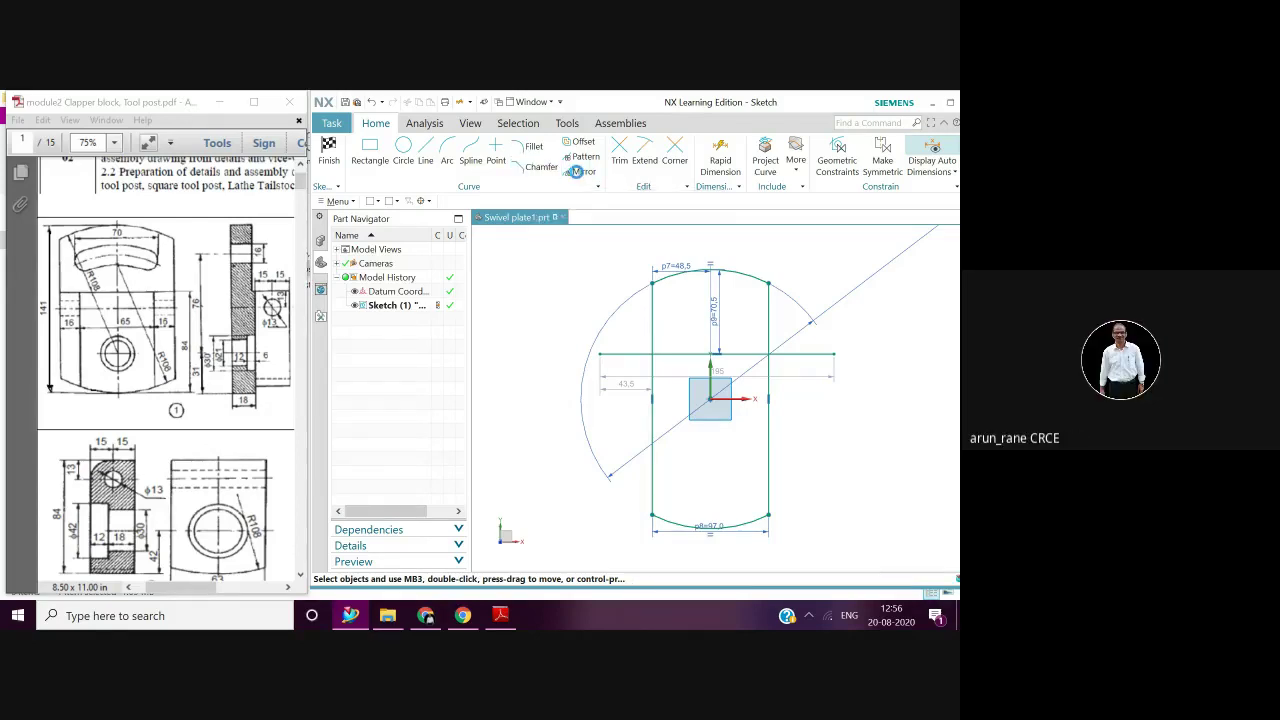
{"action": "left_click", "coordinate": [577, 171]}
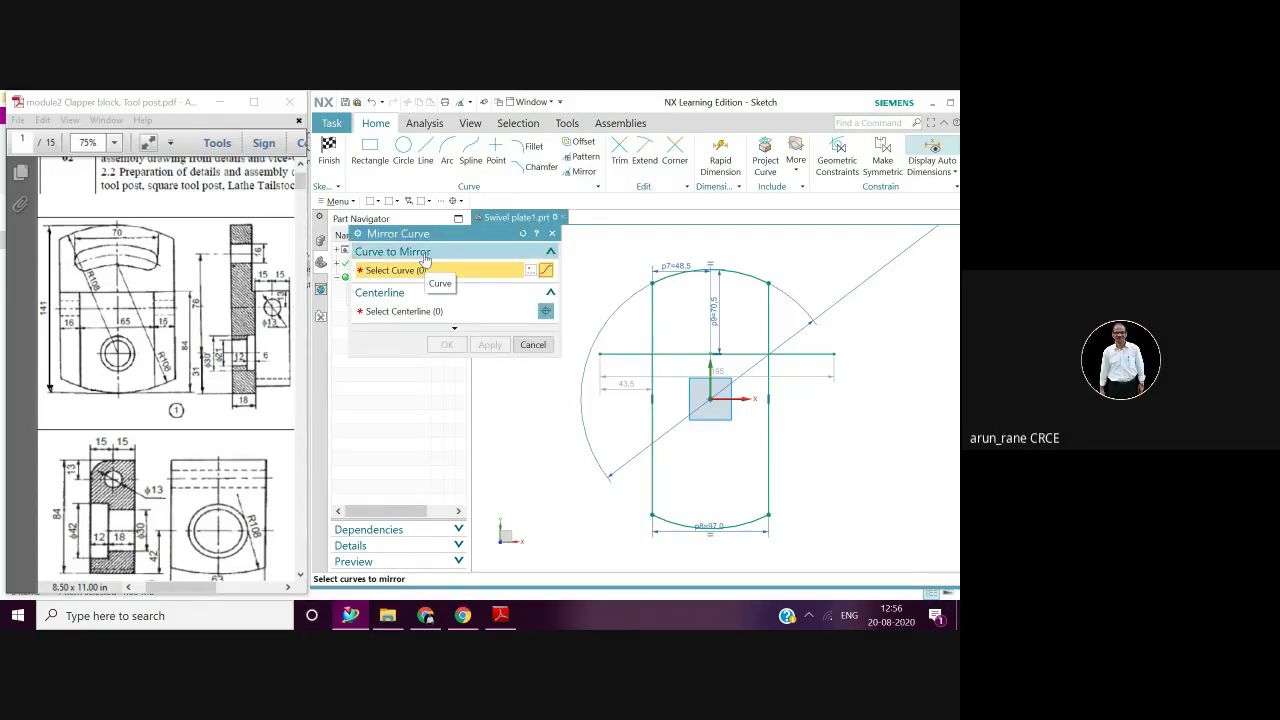
{"action": "left_click", "coordinate": [672, 276]}
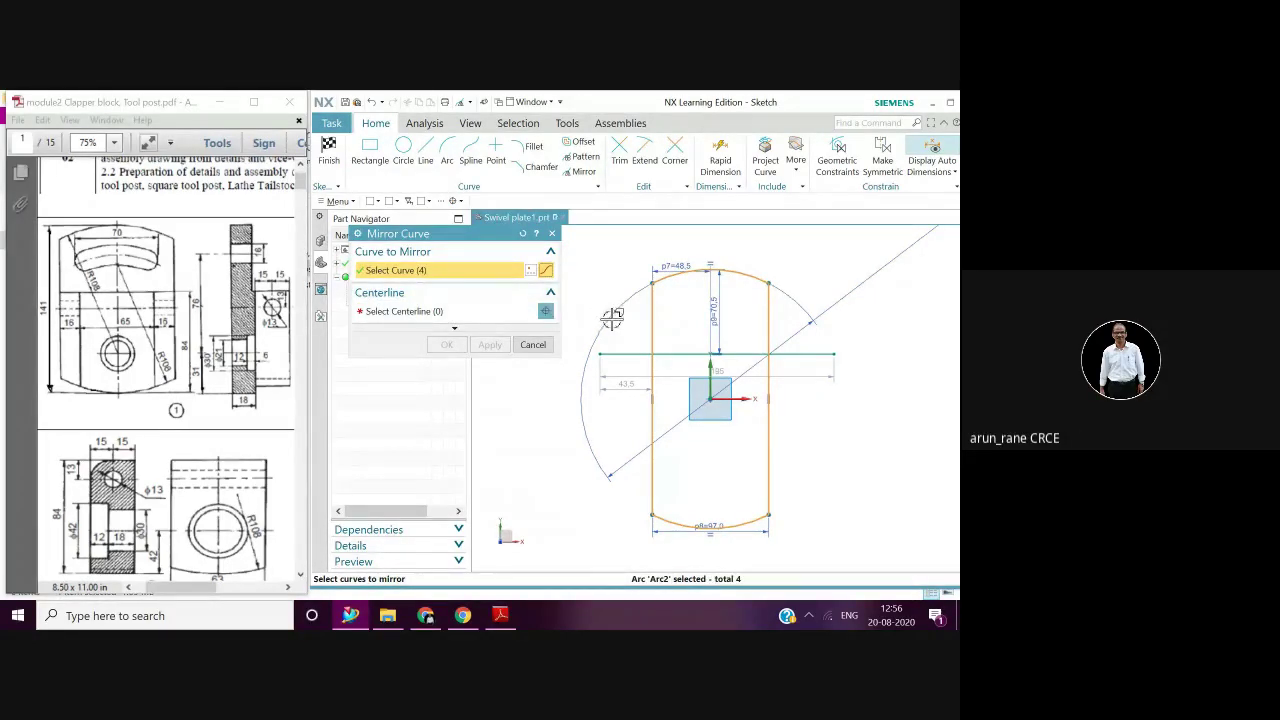
{"action": "key", "text": "Escape"}
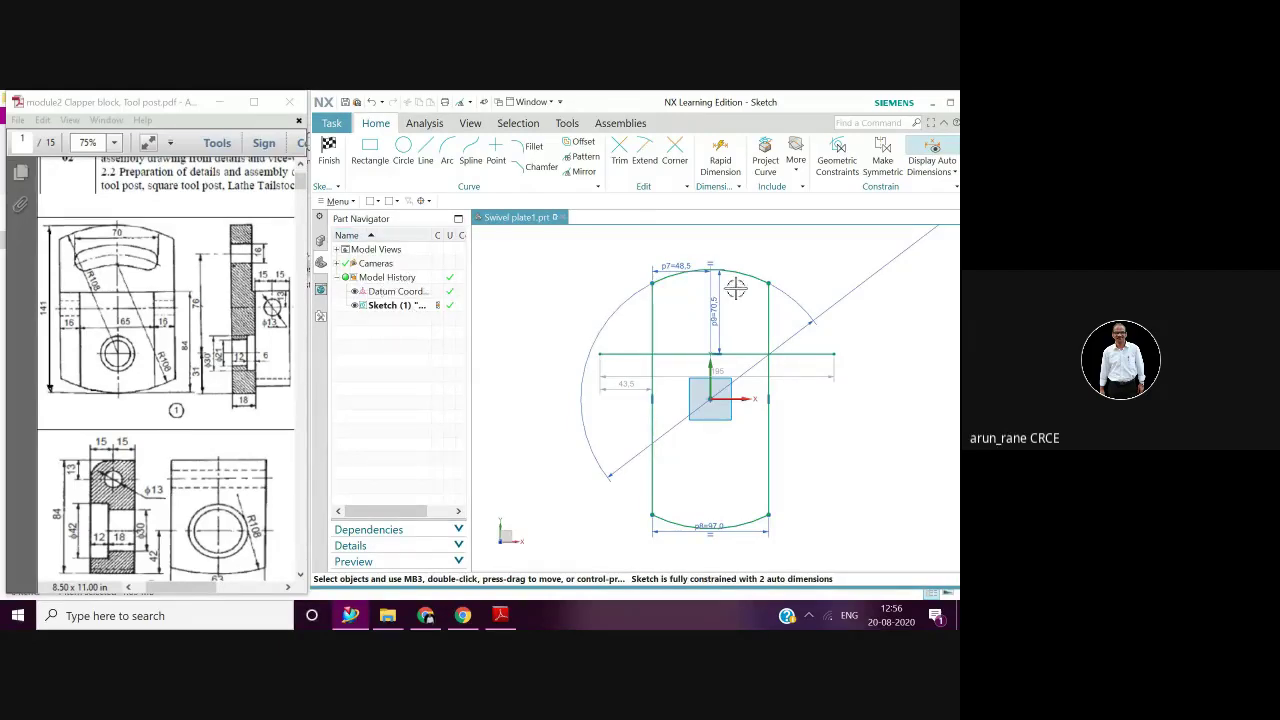
Mirror only the upper arc about the horizontal line, using the Single Curve selection rule
{"action": "left_click", "coordinate": [584, 171]}
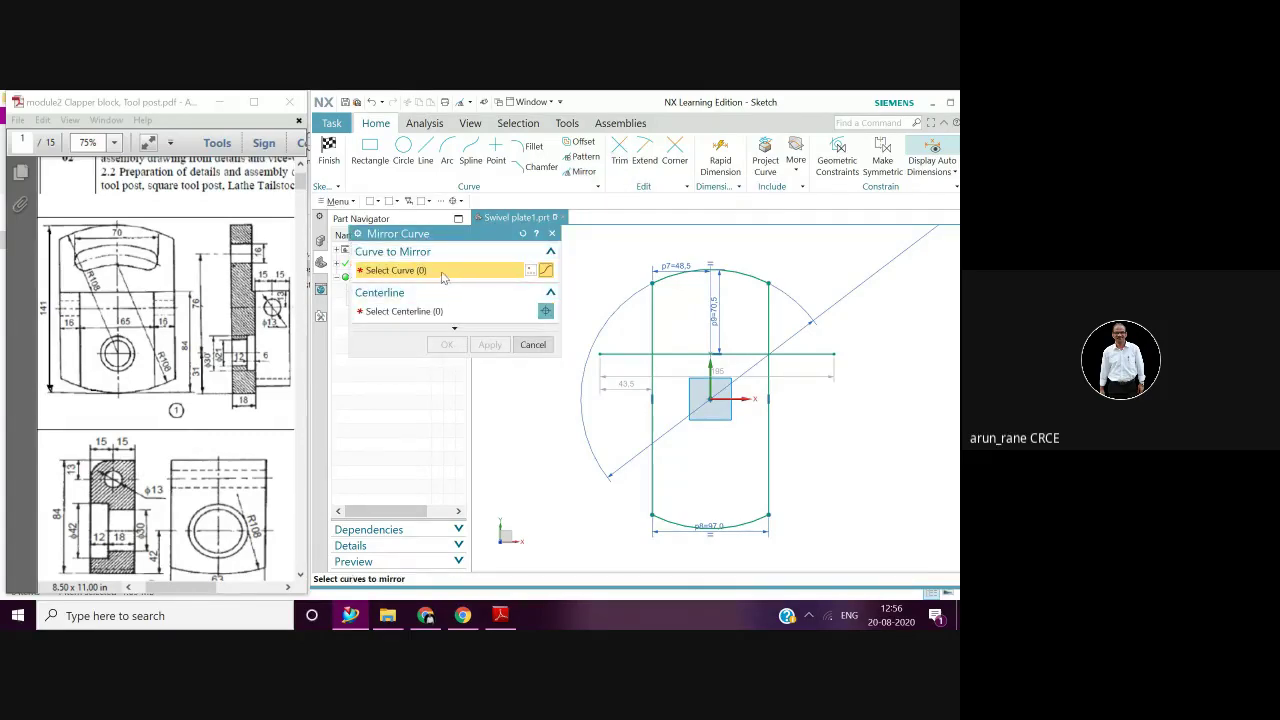
{"action": "left_click", "coordinate": [427, 202]}
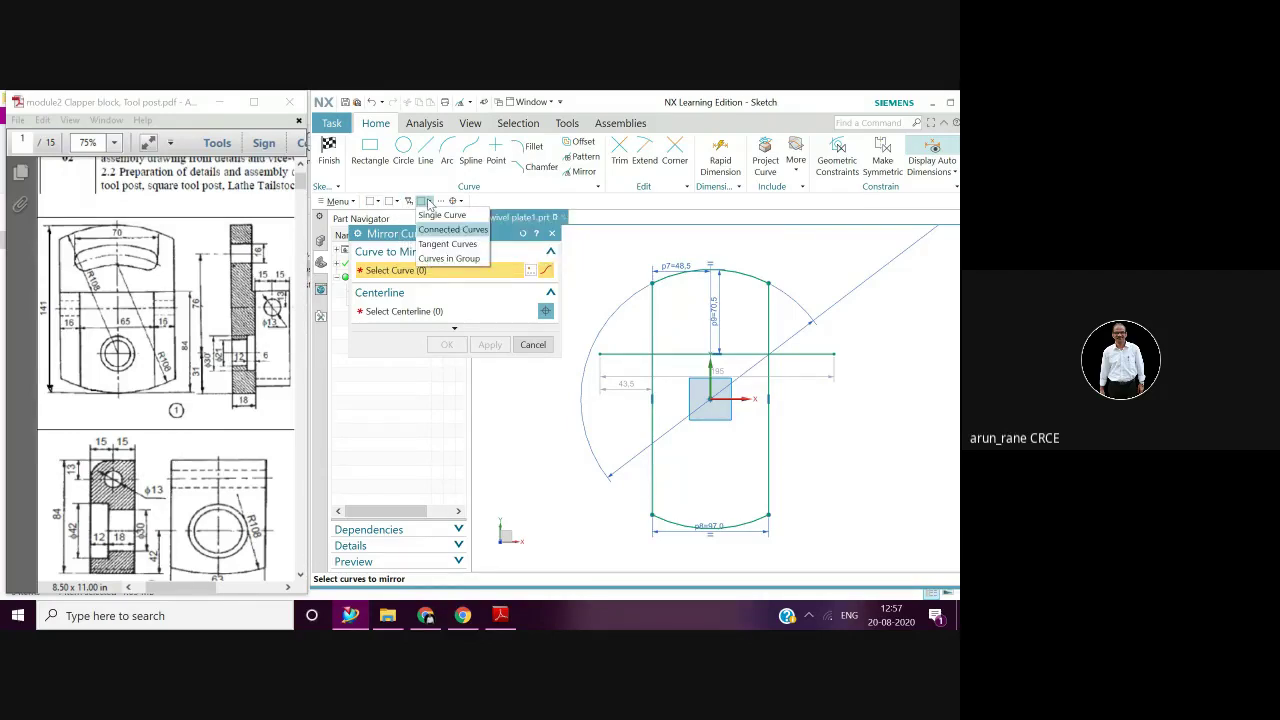
{"action": "left_click", "coordinate": [431, 217]}
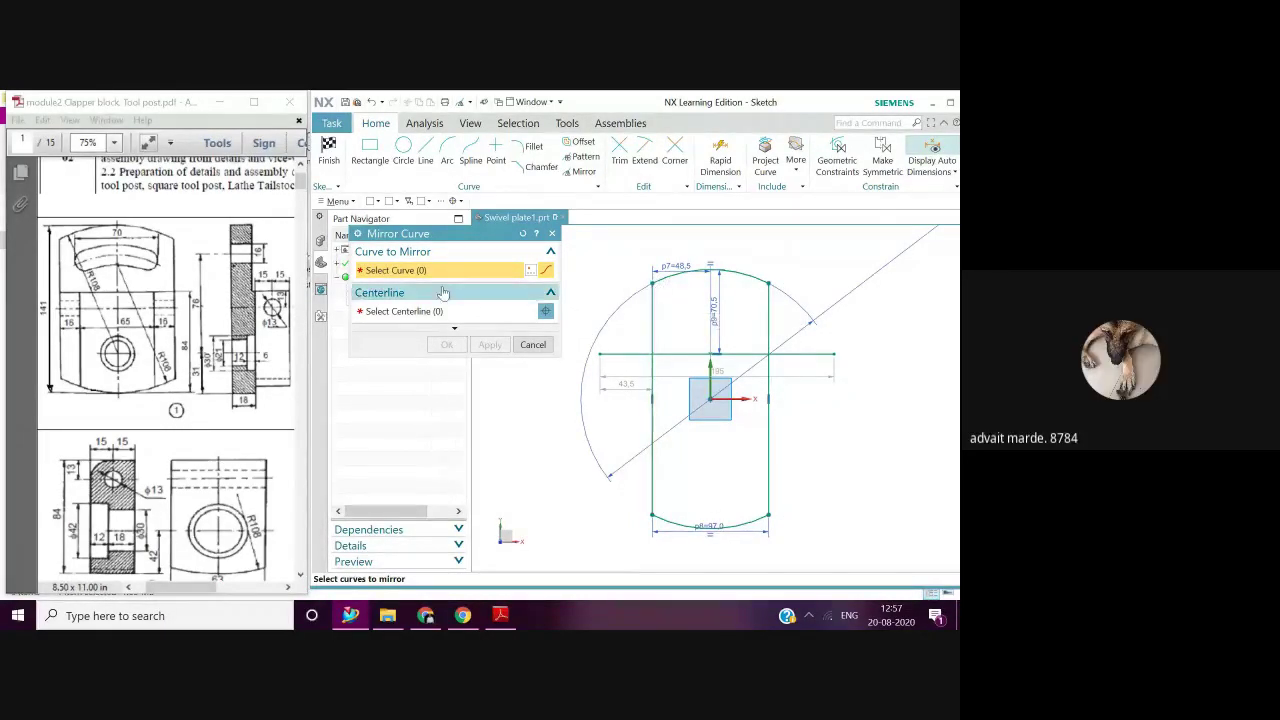
{"action": "left_click", "coordinate": [429, 203]}
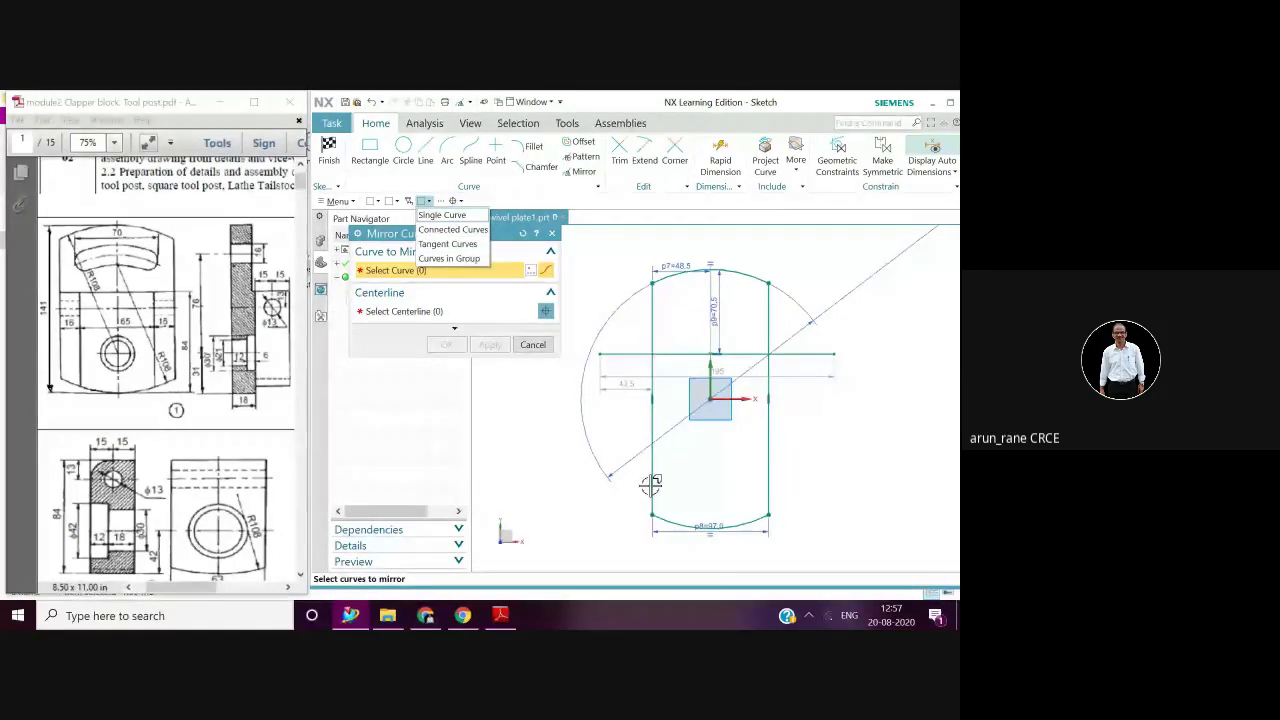
{"action": "left_click", "coordinate": [681, 272]}
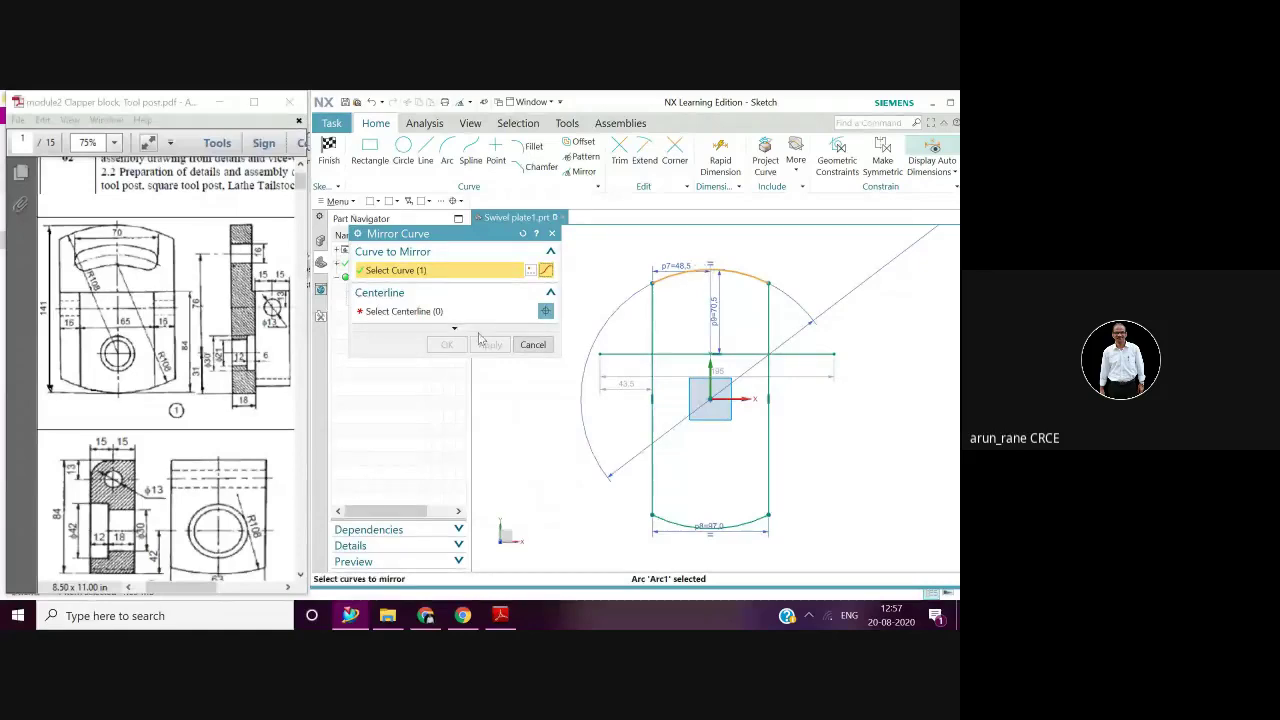
{"action": "left_click", "coordinate": [440, 314]}
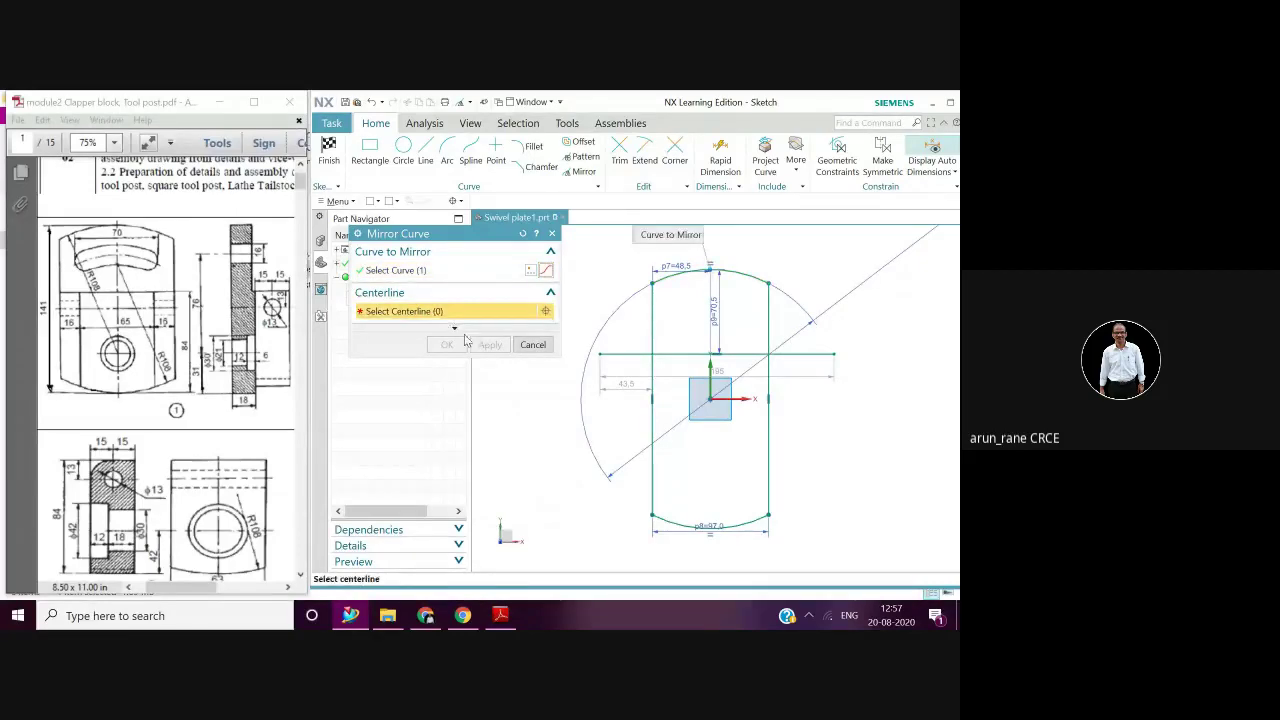
{"action": "left_click", "coordinate": [627, 354]}
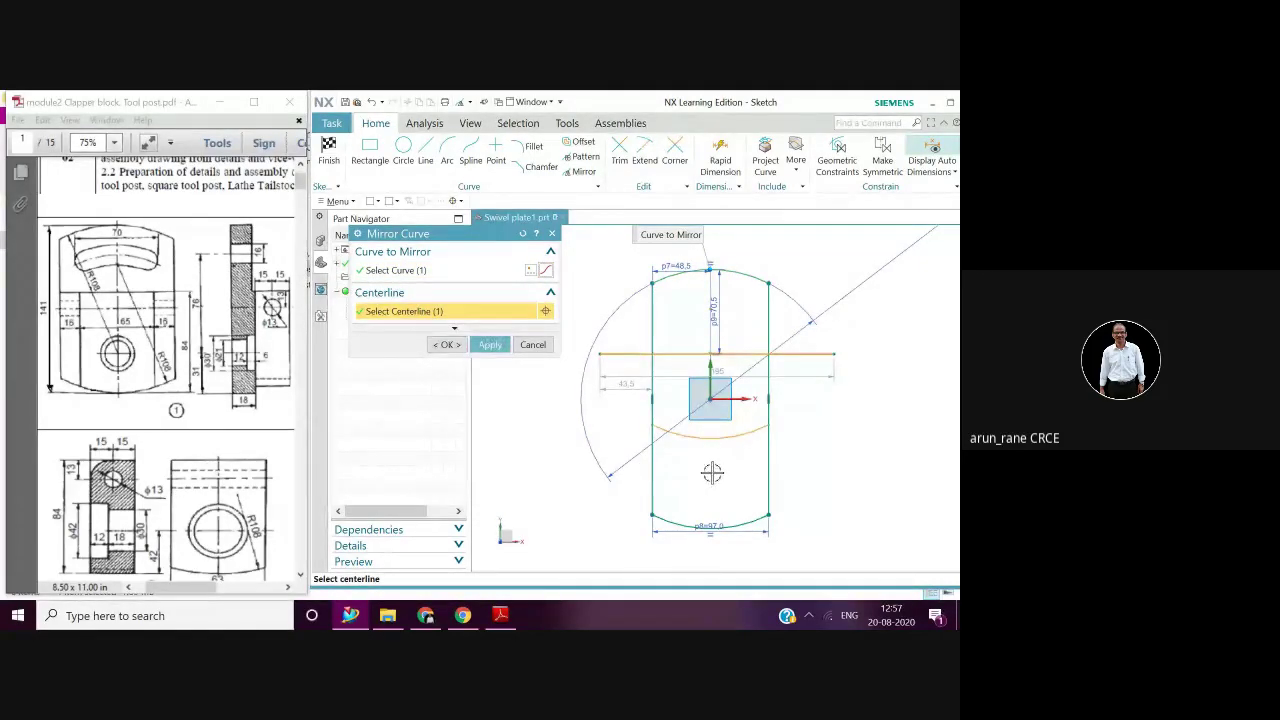
{"action": "left_click", "coordinate": [490, 345]}
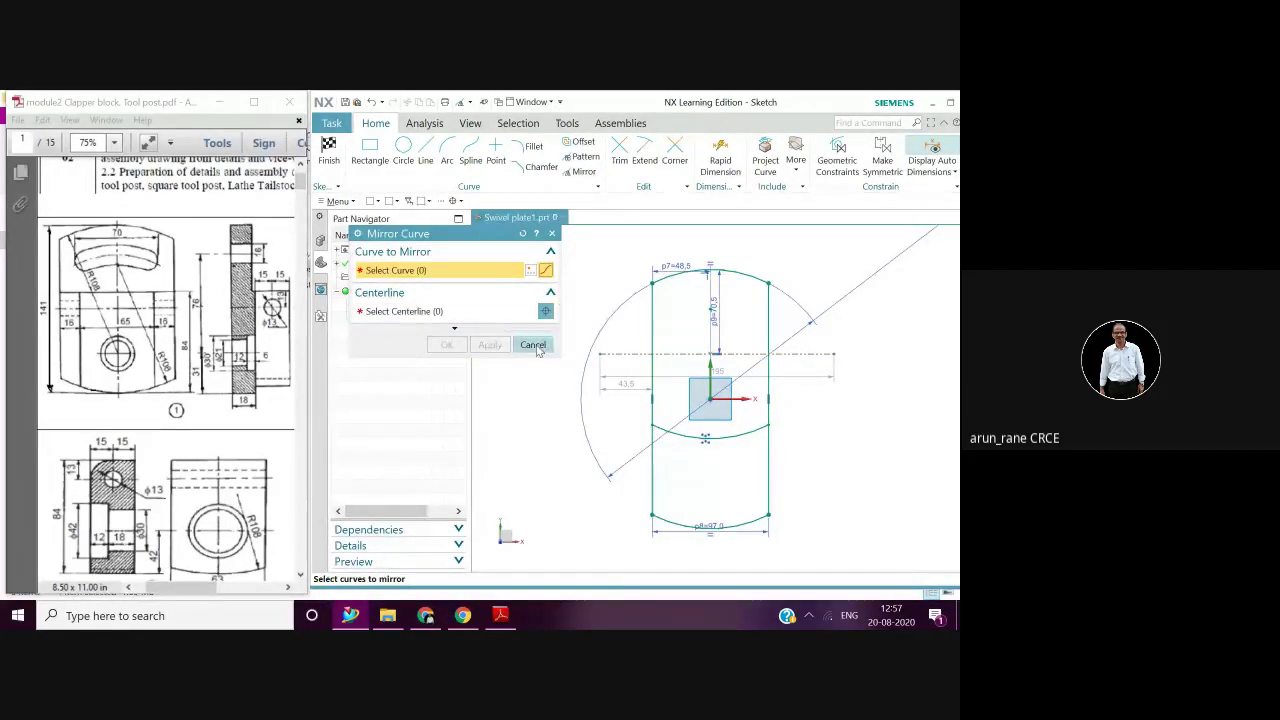
{"action": "left_click", "coordinate": [551, 233]}
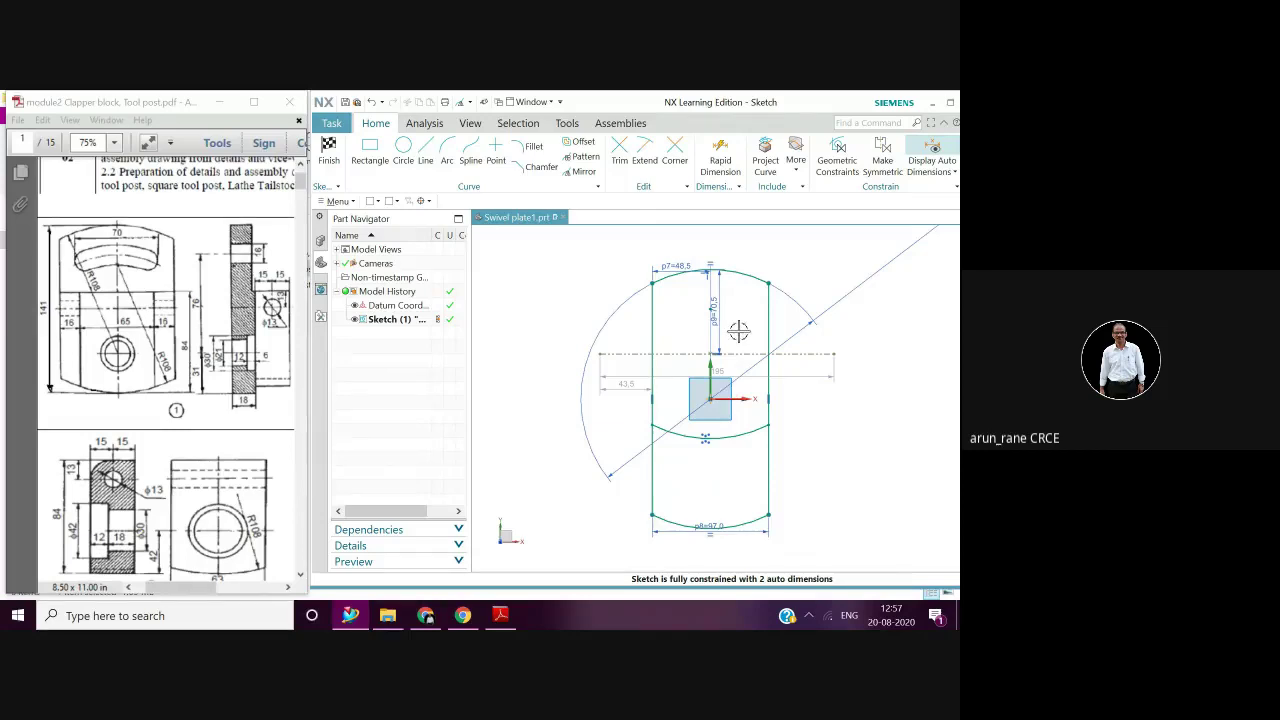
Add a vertical dimension between the midpoints of the upper arc and its mirrored arc and place it outside the outline
{"action": "left_click", "coordinate": [708, 270]}
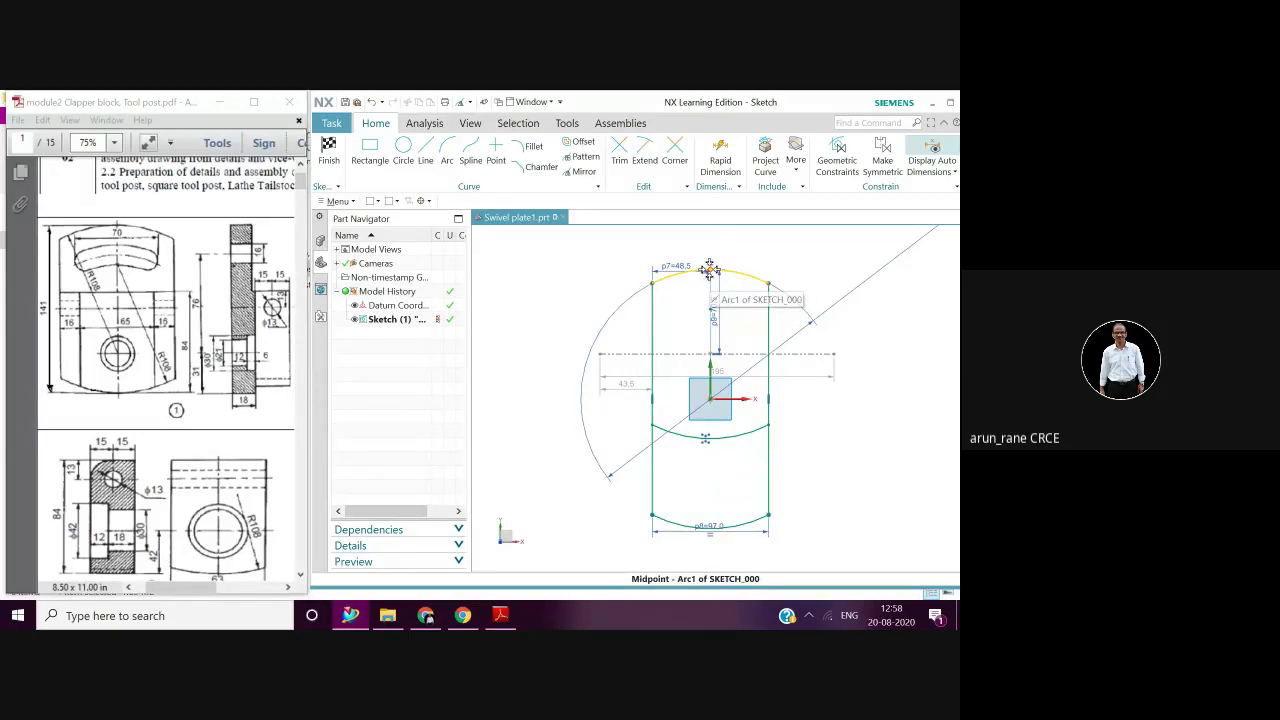
{"action": "left_click", "coordinate": [718, 174]}
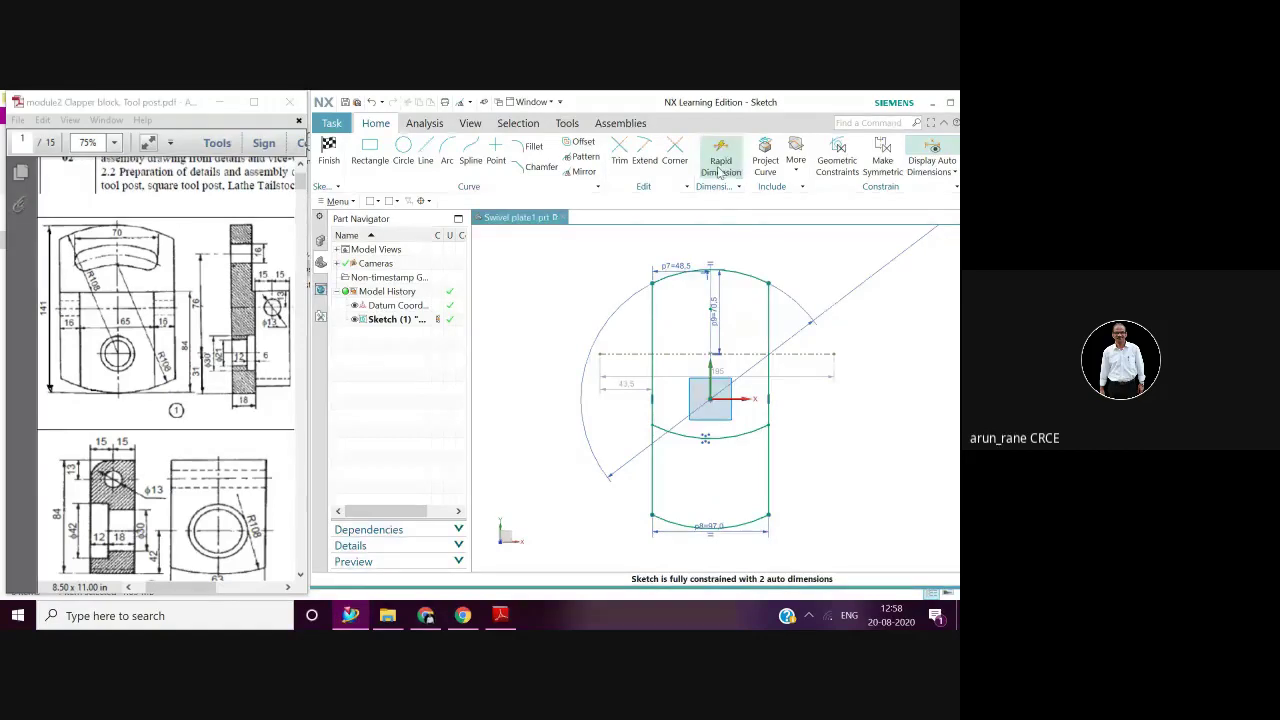
{"action": "left_click", "coordinate": [709, 270]}
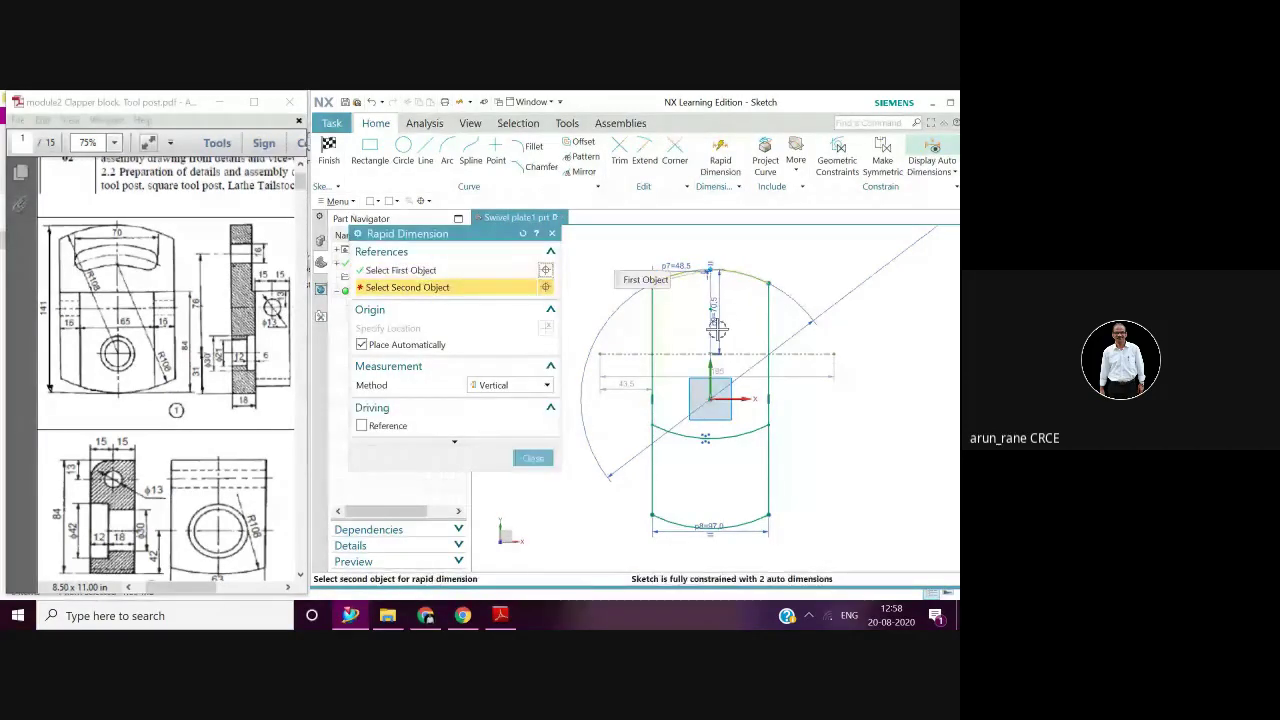
{"action": "left_click", "coordinate": [705, 440]}
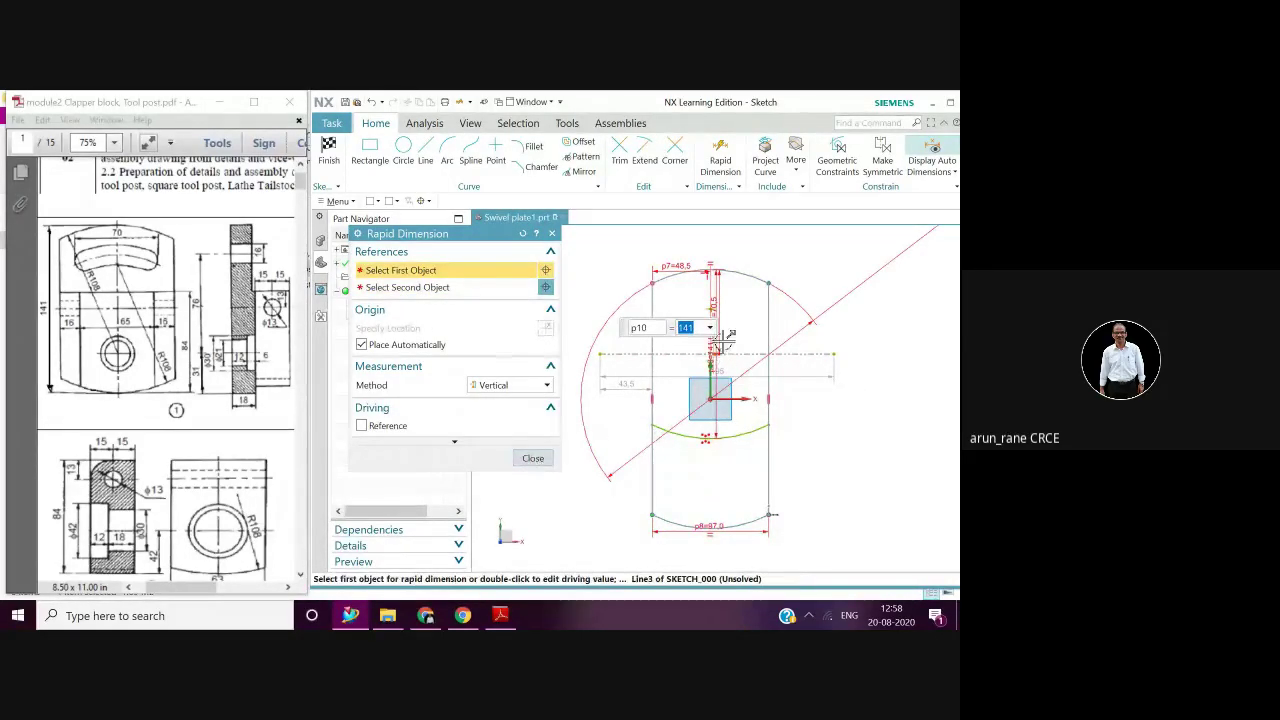
{"action": "left_click_drag", "start_coordinate": [712, 350], "coordinate": [570, 352]}
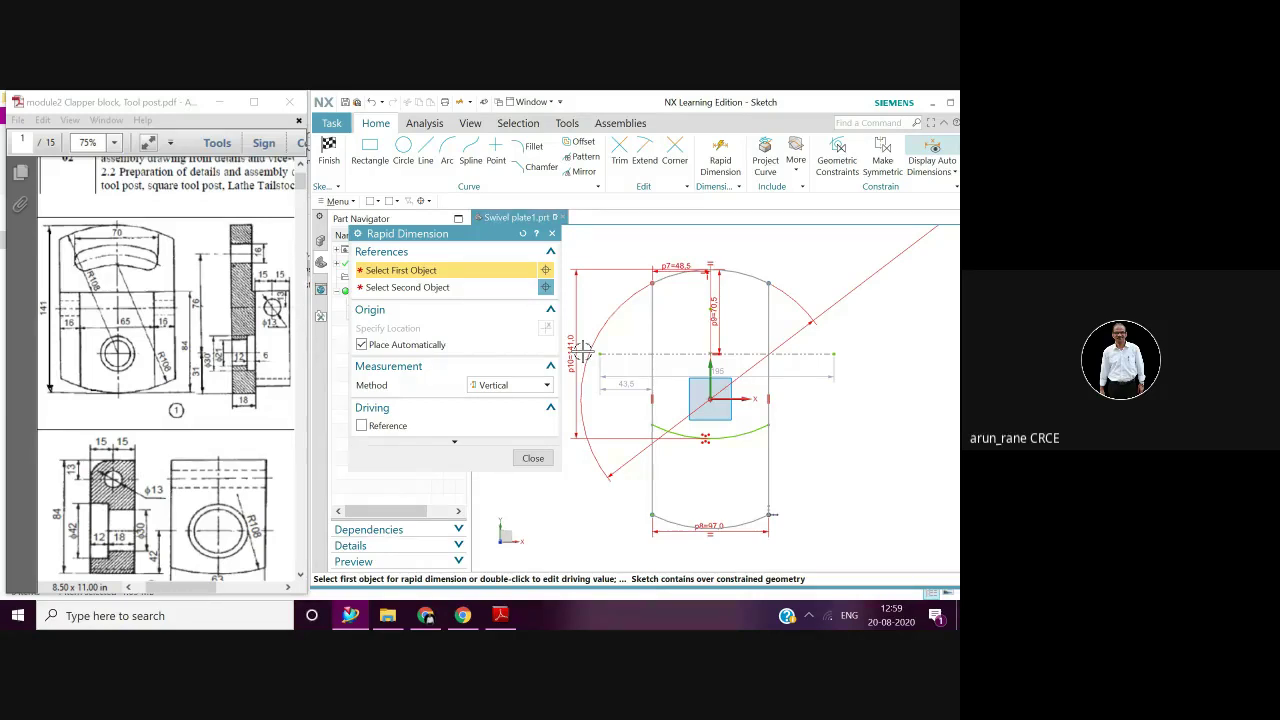
{"action": "key", "text": "Escape"}
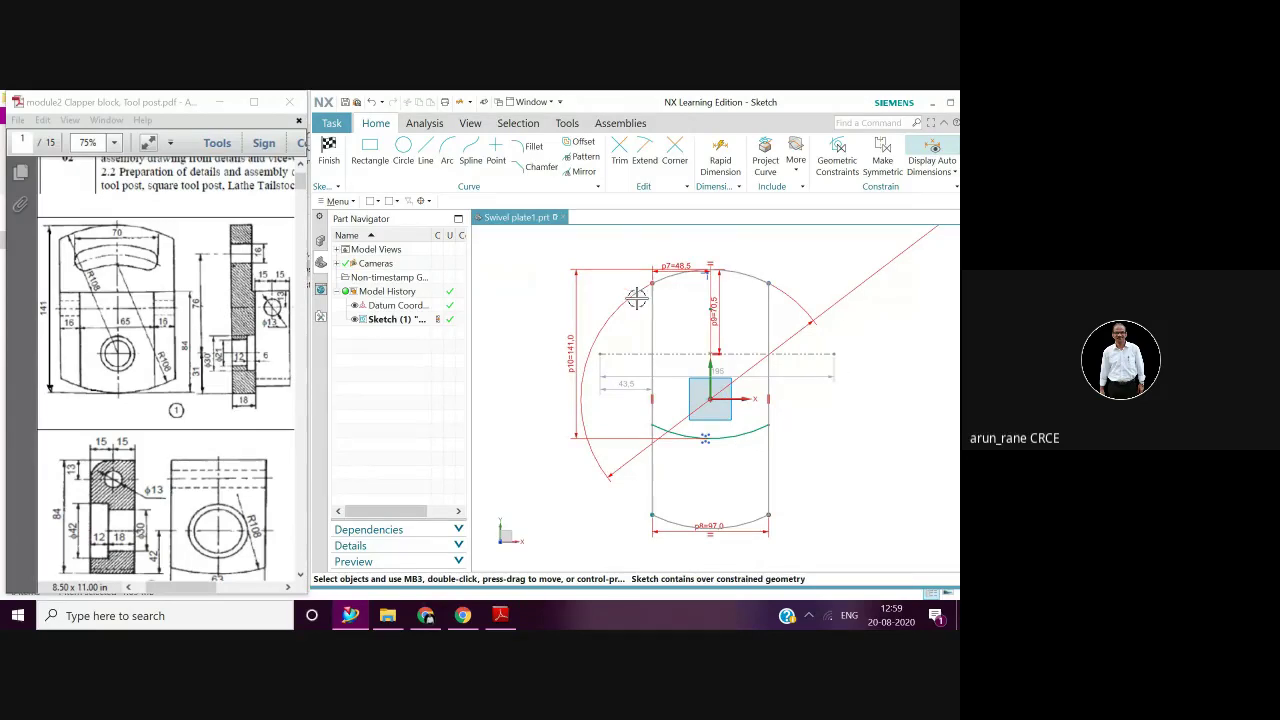
Delete the overall vertical dimension between the upper arc and its mirrored arc
{"action": "left_click", "coordinate": [573, 352]}
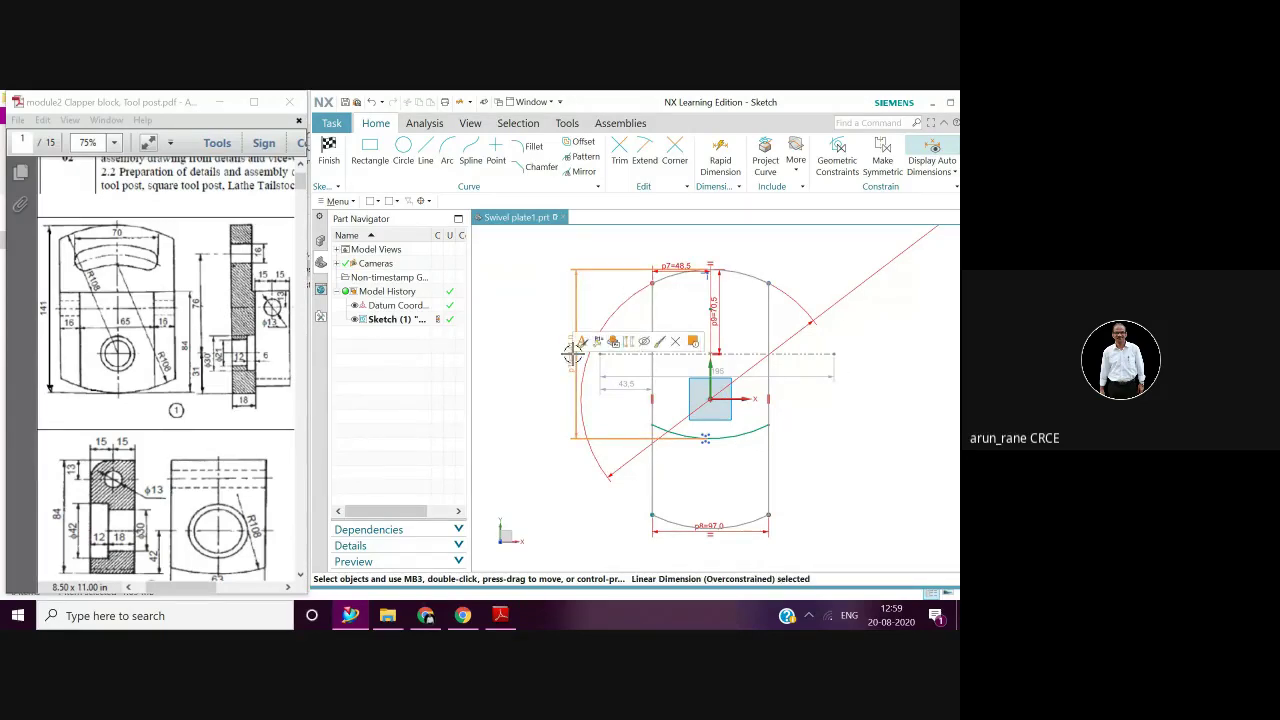
{"action": "right_click", "coordinate": [573, 352]}
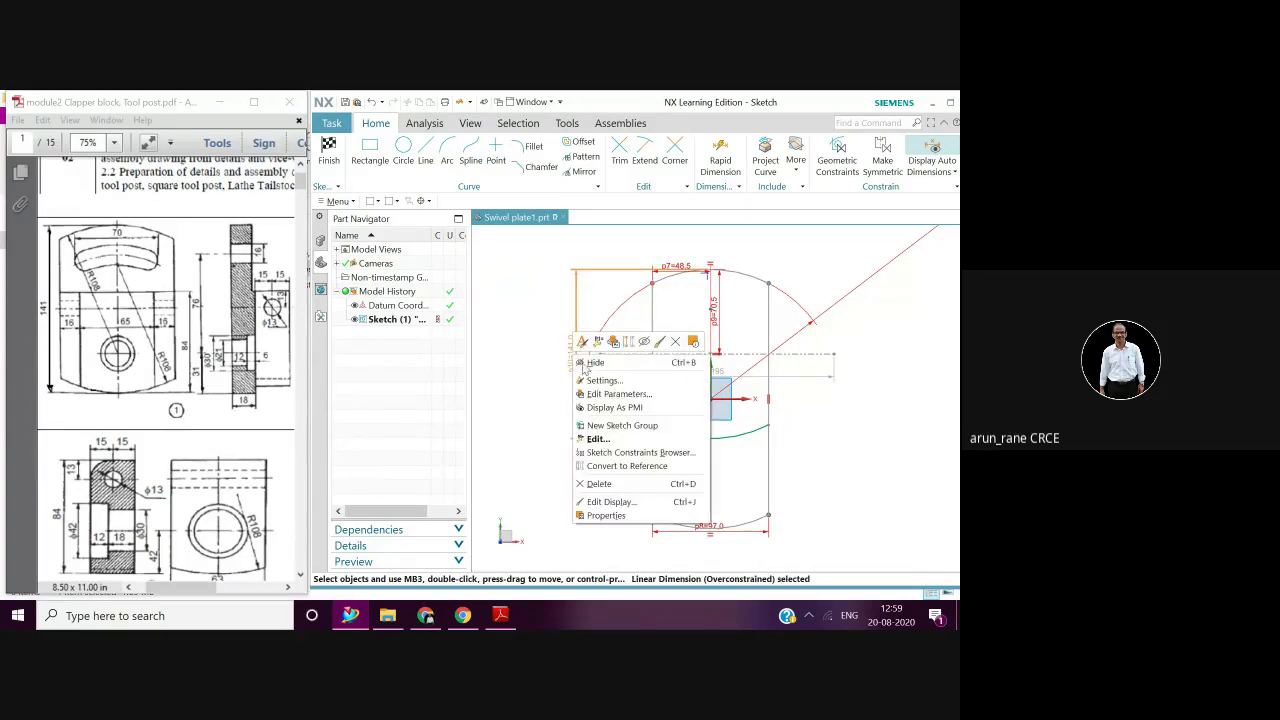
{"action": "left_click", "coordinate": [598, 484]}
{"action": "left_click", "coordinate": [655, 387]}
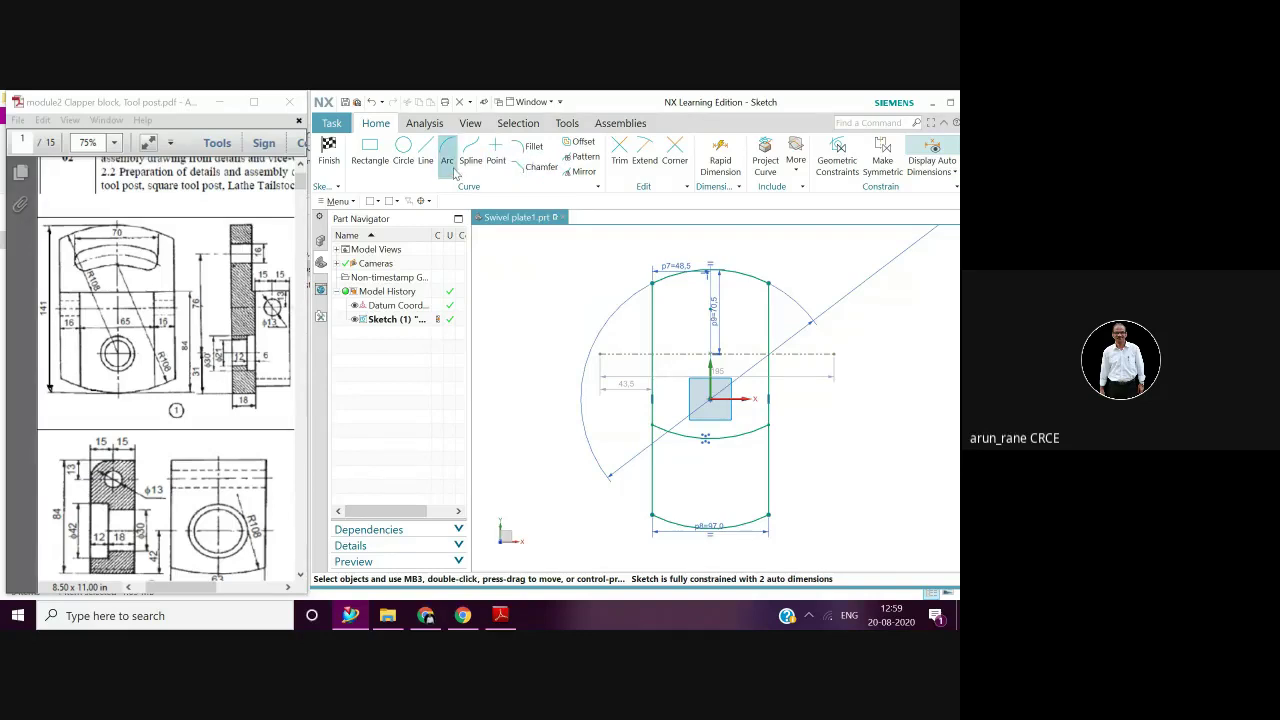
Trim the original lower arc and the vertical line ends projecting below the mirrored arc
{"action": "left_click", "coordinate": [615, 158]}
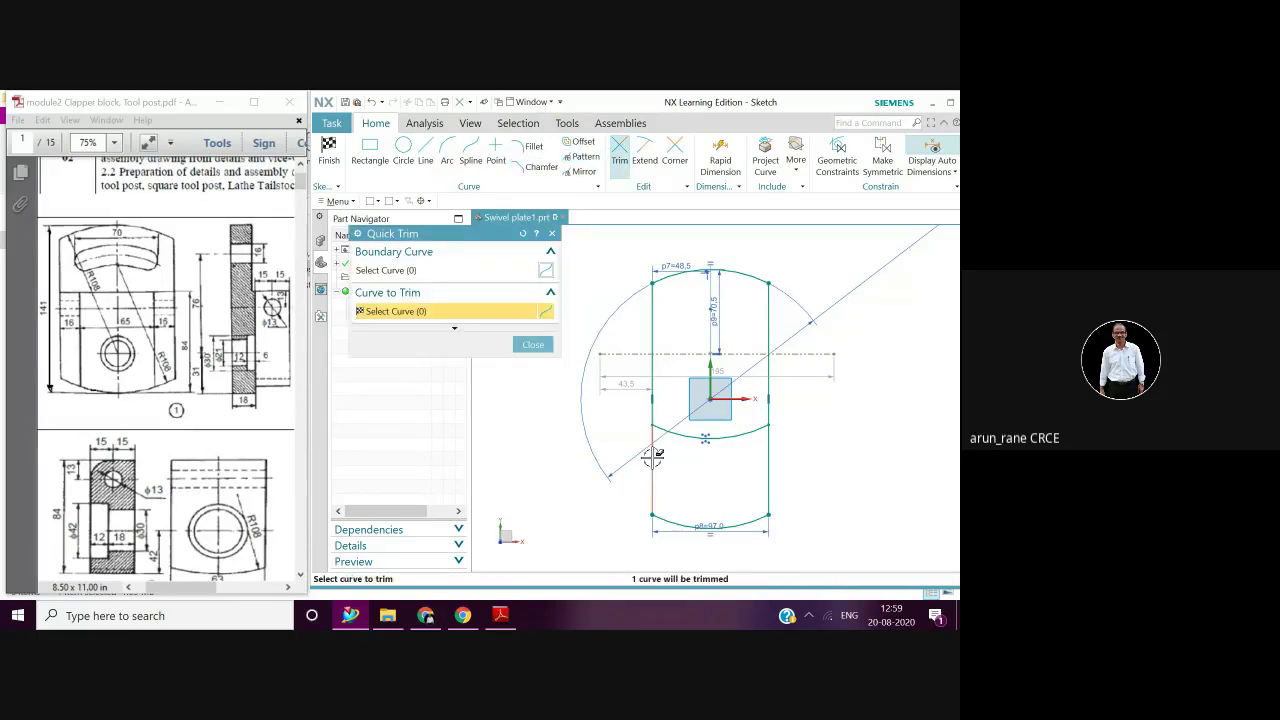
{"action": "left_click", "coordinate": [722, 530]}
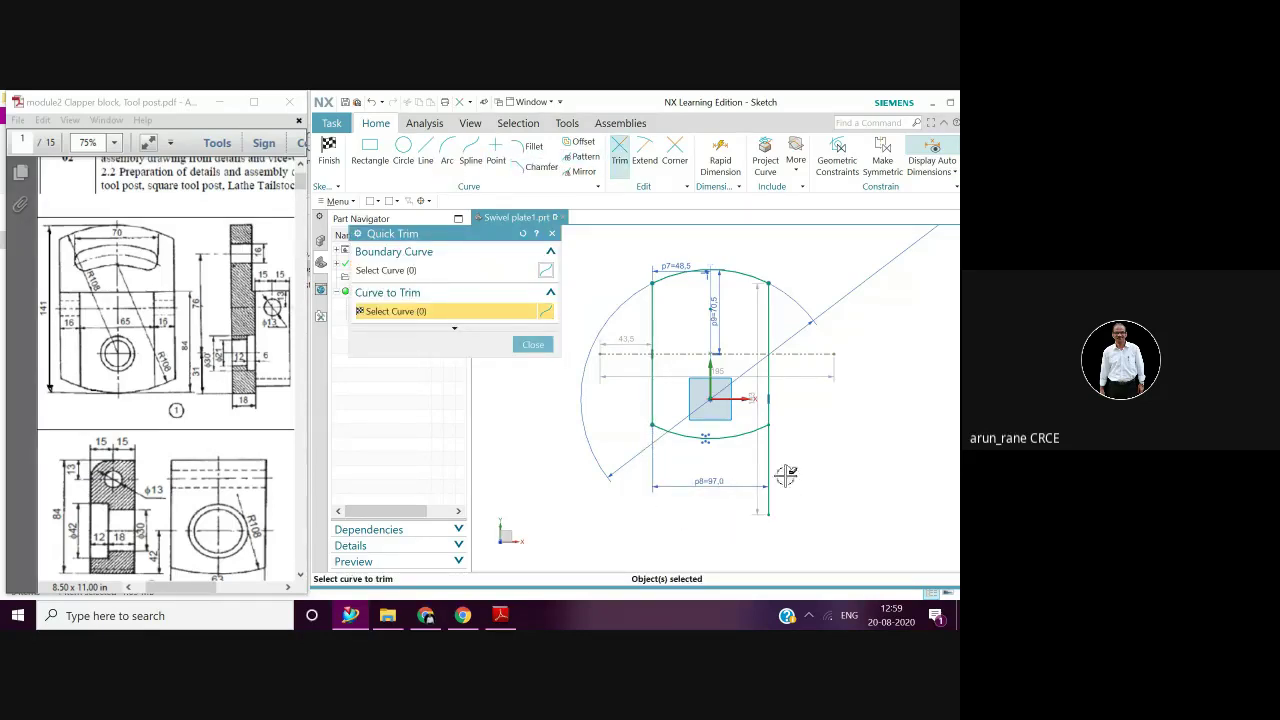
{"action": "left_click", "coordinate": [767, 460]}
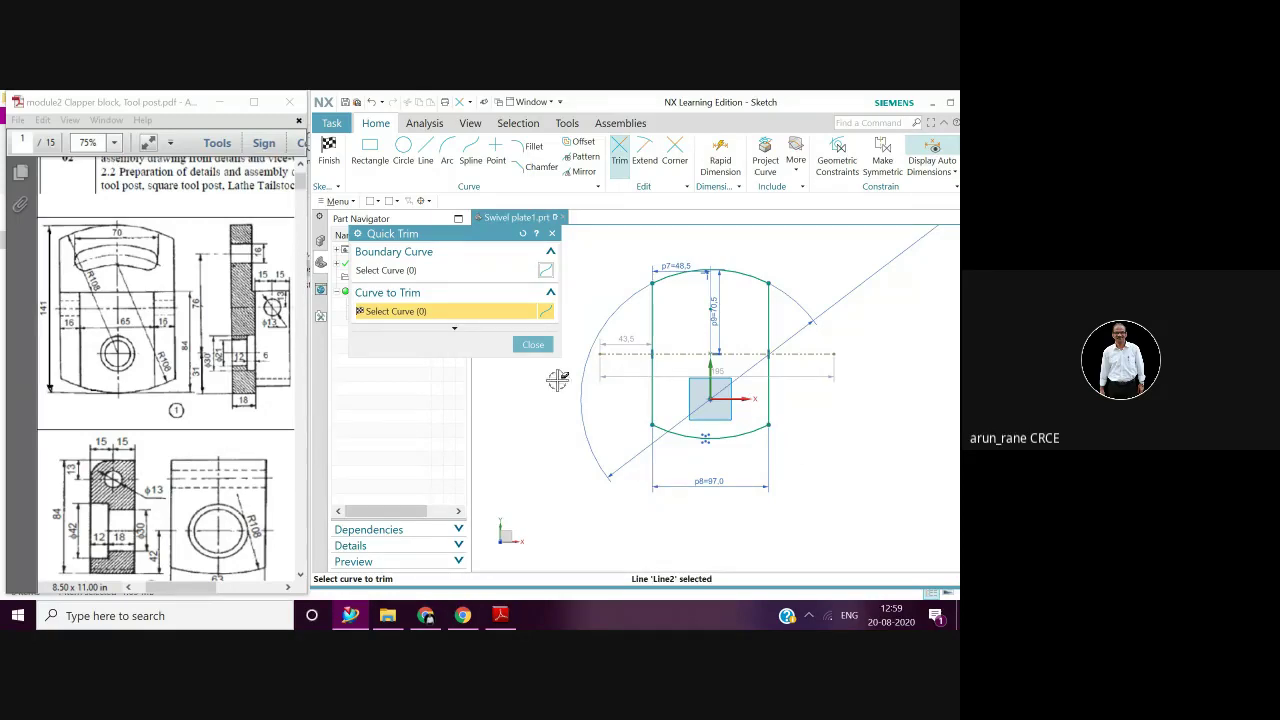
{"action": "left_click", "coordinate": [533, 344]}
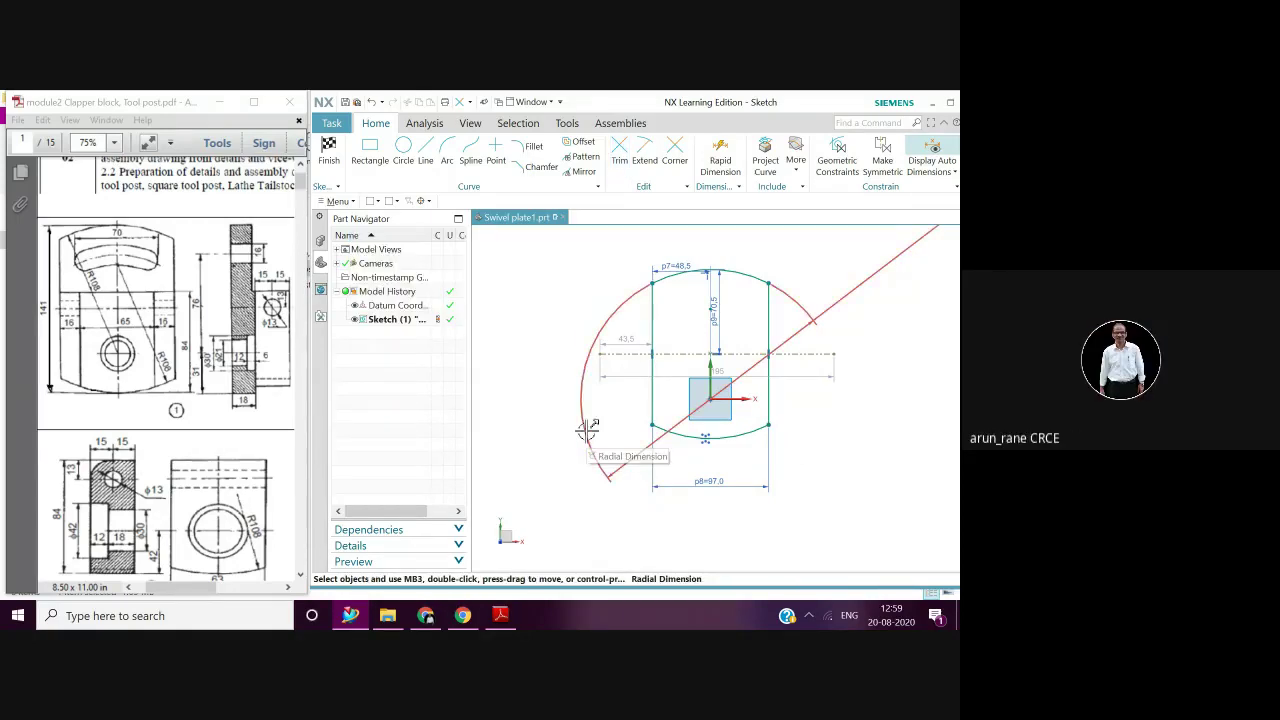
Move the diameter dimension's text closer to the outline along its leader
{"action": "left_click", "coordinate": [588, 428]}
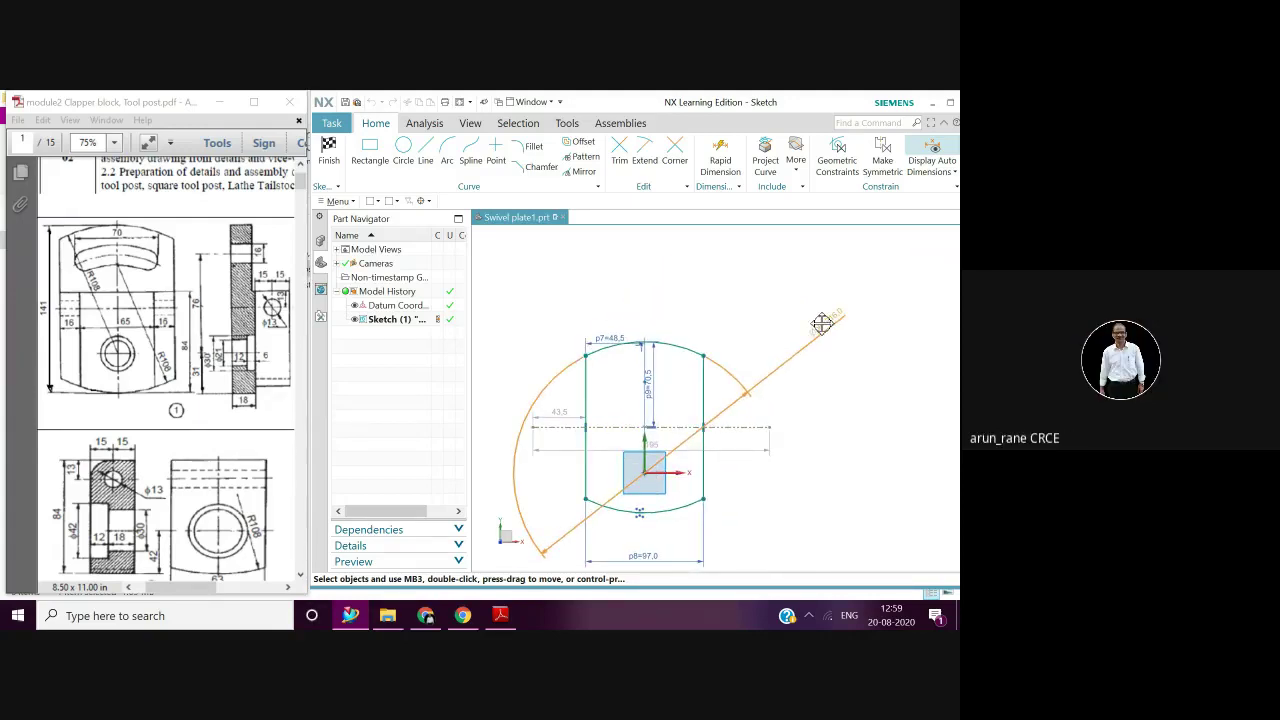
{"action": "left_click", "coordinate": [772, 364]}
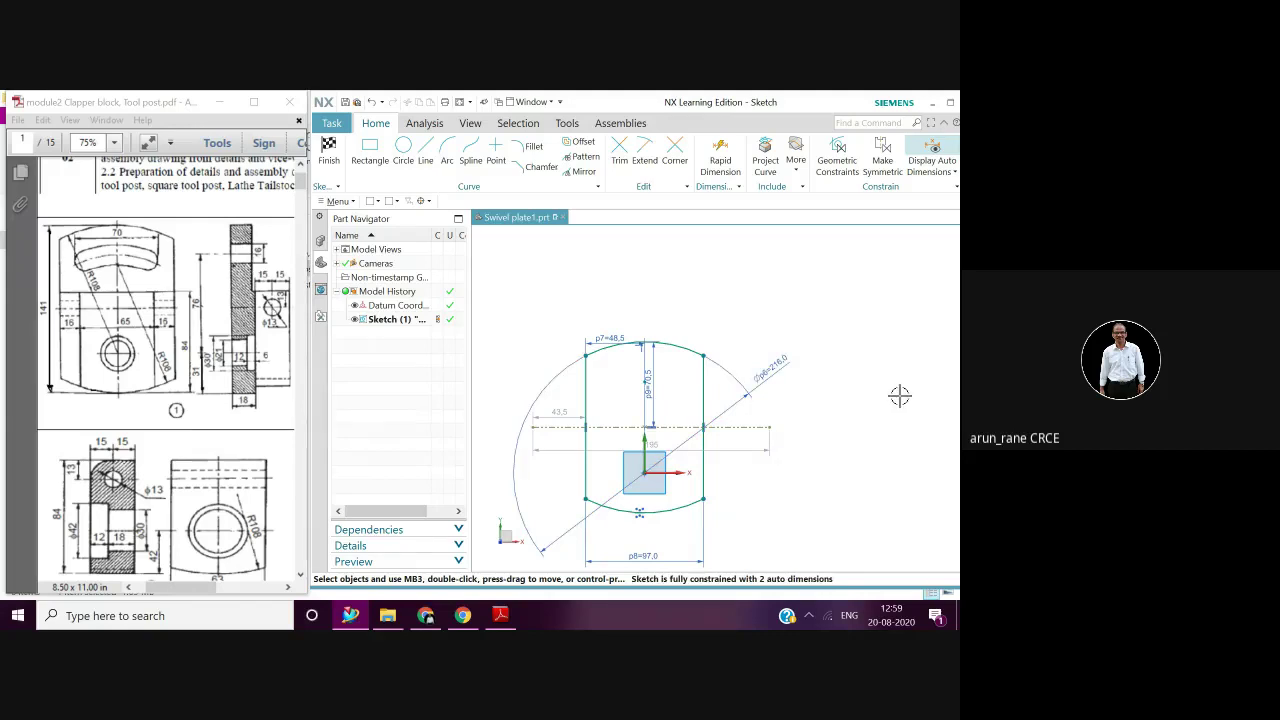
{"action": "scroll", "coordinate": [900, 396], "scroll_direction": "up", "scroll_amount": 3}
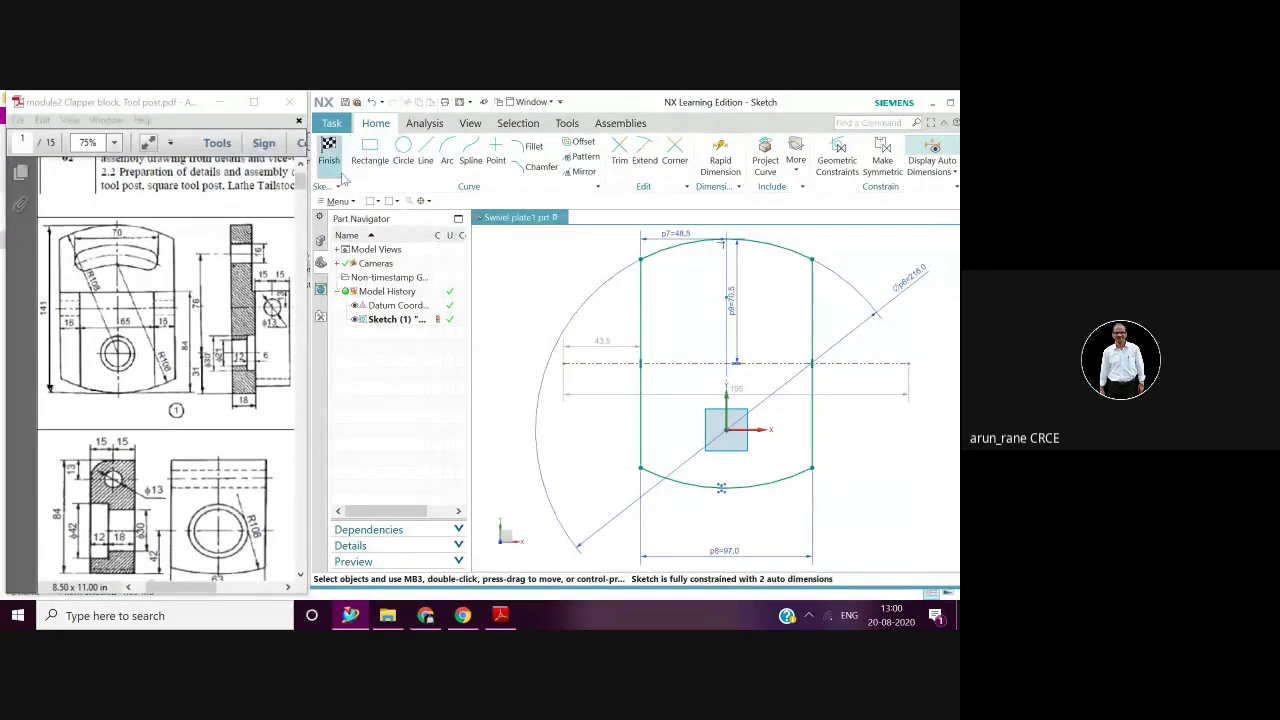
Draw a horizontal line about 137 mm long above the dash-dotted mirror line, extending past both vertical sides of the outline
{"action": "left_click", "coordinate": [426, 153]}
{"action": "left_click", "coordinate": [610, 318]}
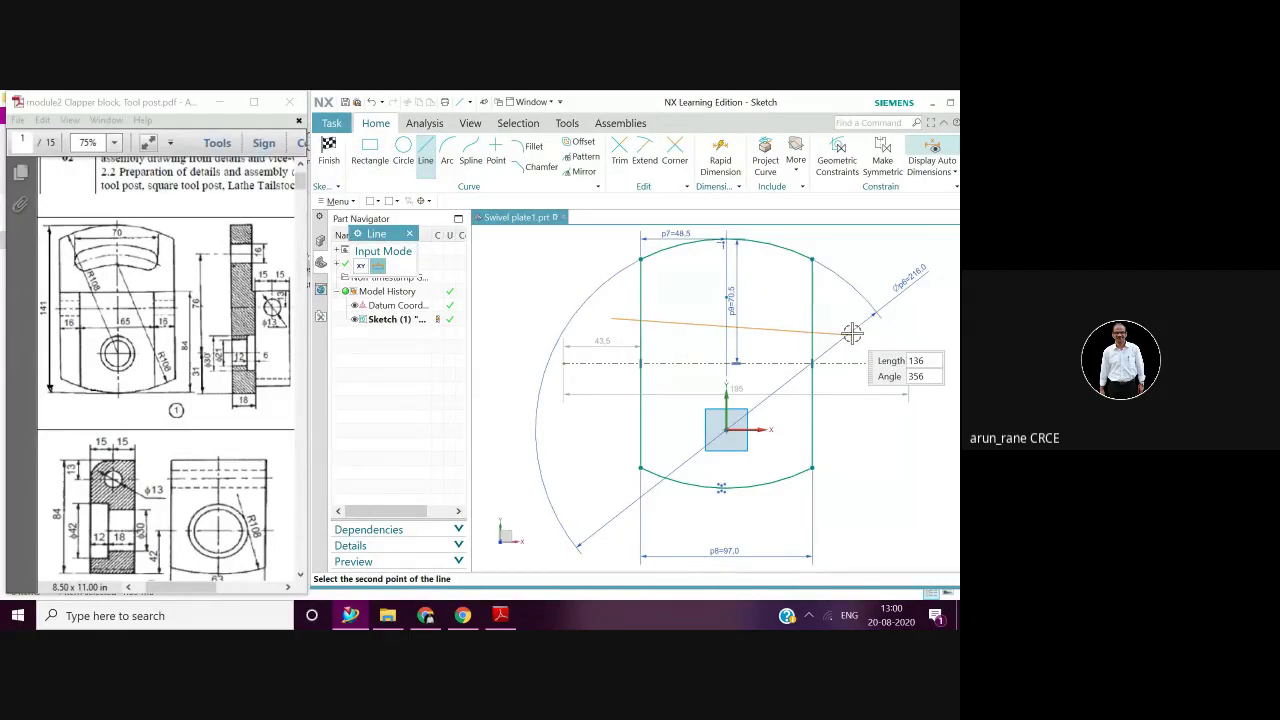
{"action": "left_click", "coordinate": [853, 318]}
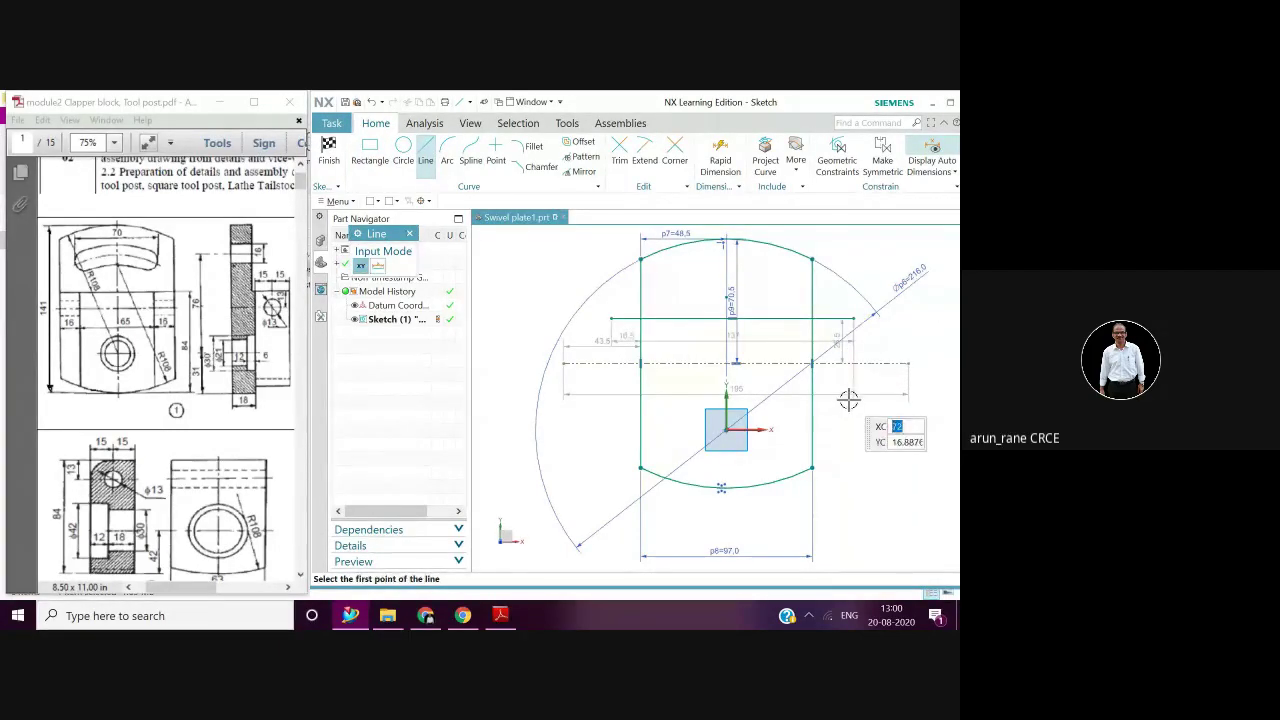
{"action": "key", "text": "Escape"}
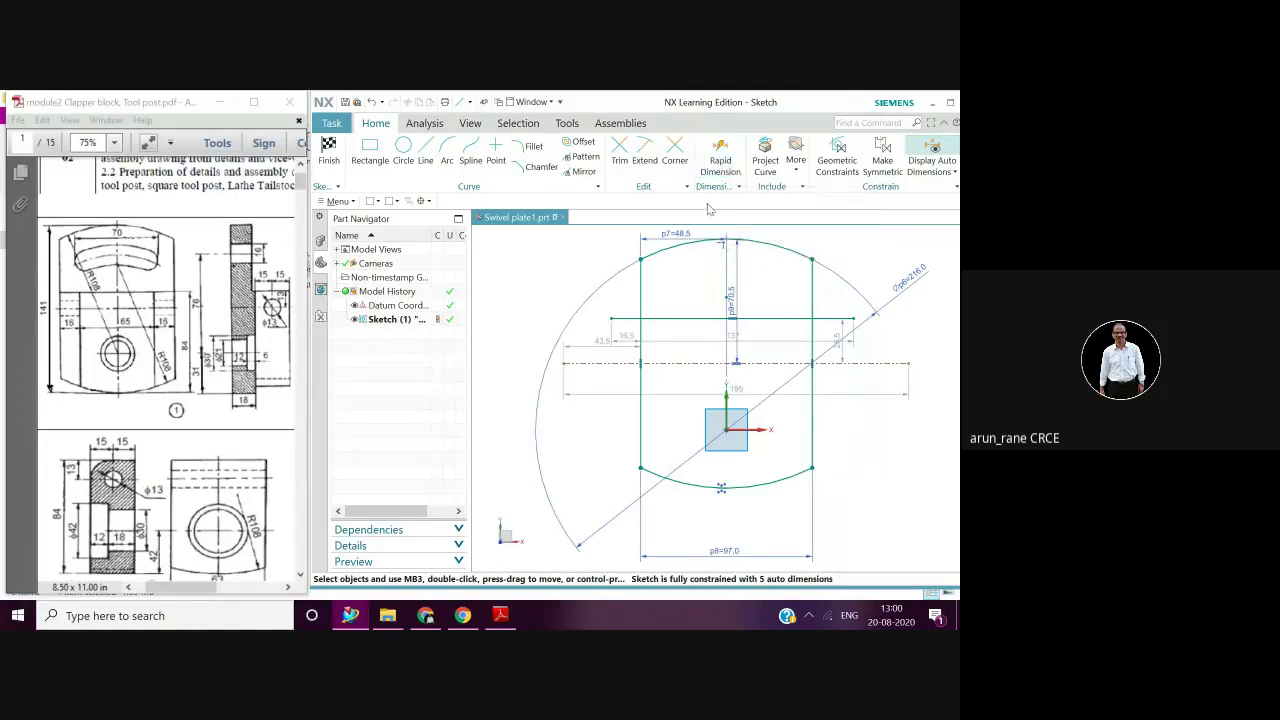
Add a vertical dimension from the new horizontal line to the lower arc's midpoint and set it to 84 mm
{"action": "left_click", "coordinate": [721, 165]}
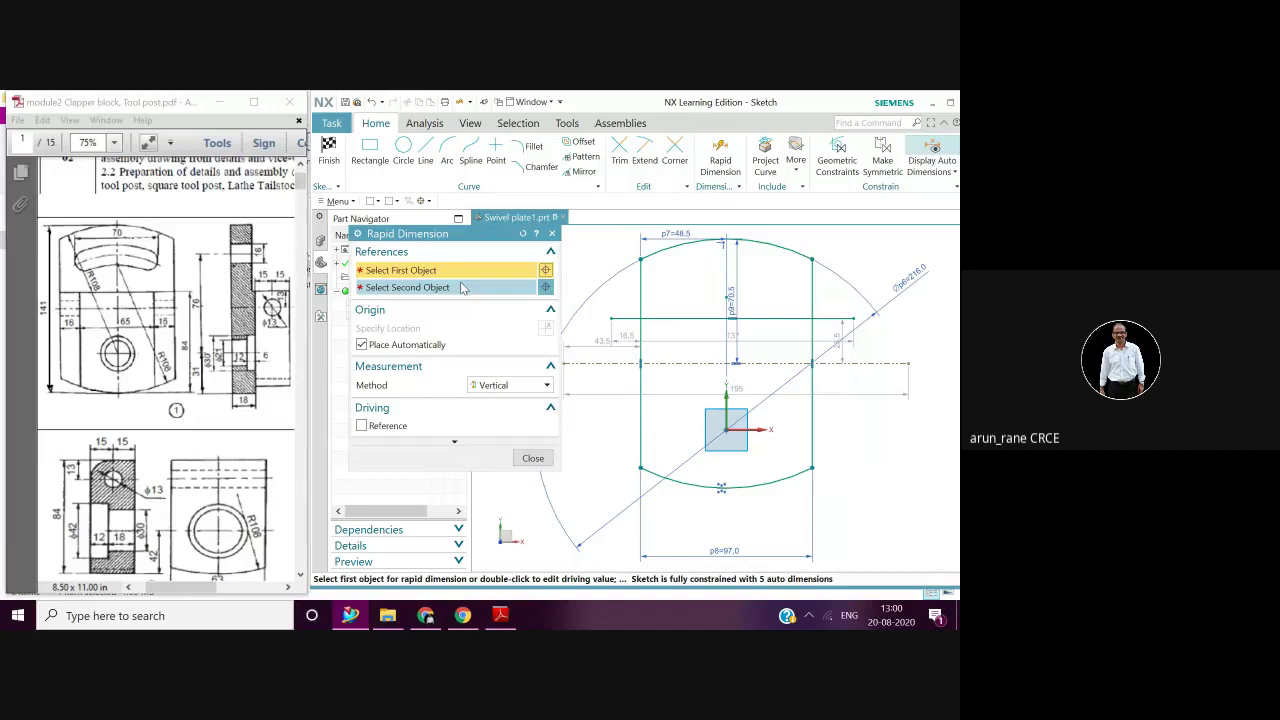
{"action": "left_click", "coordinate": [677, 318]}
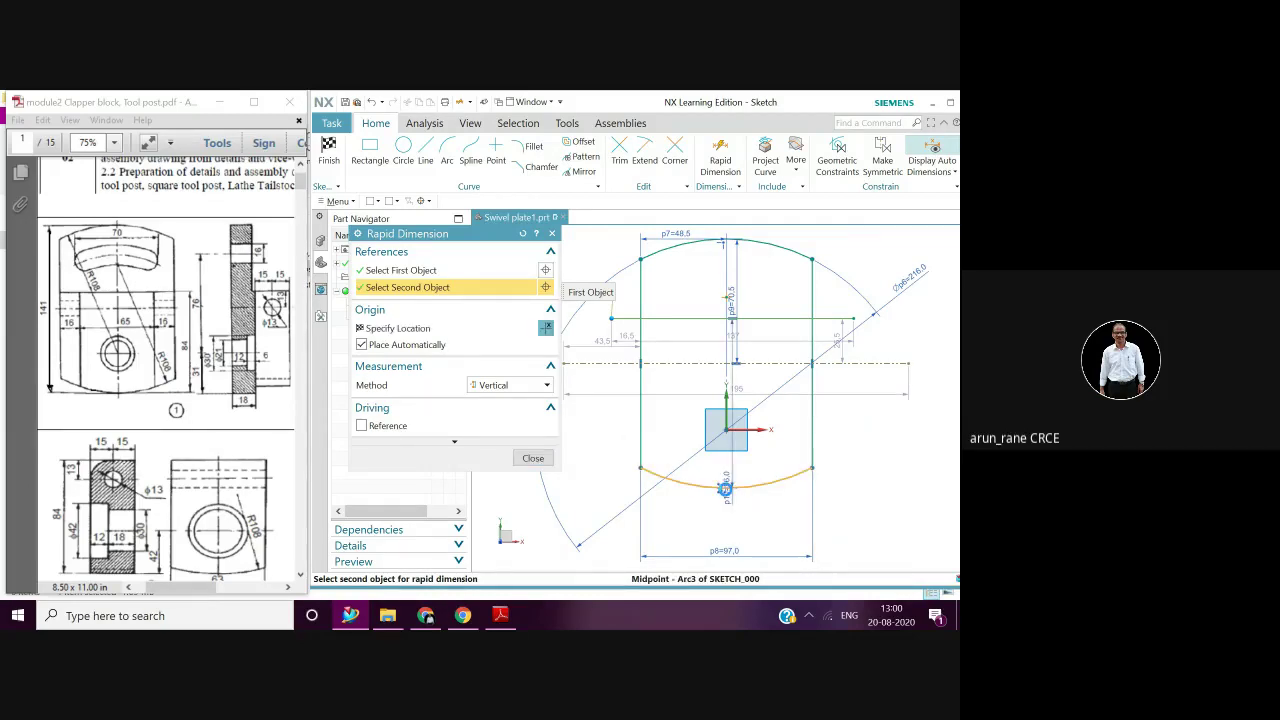
{"action": "left_click", "coordinate": [725, 487]}
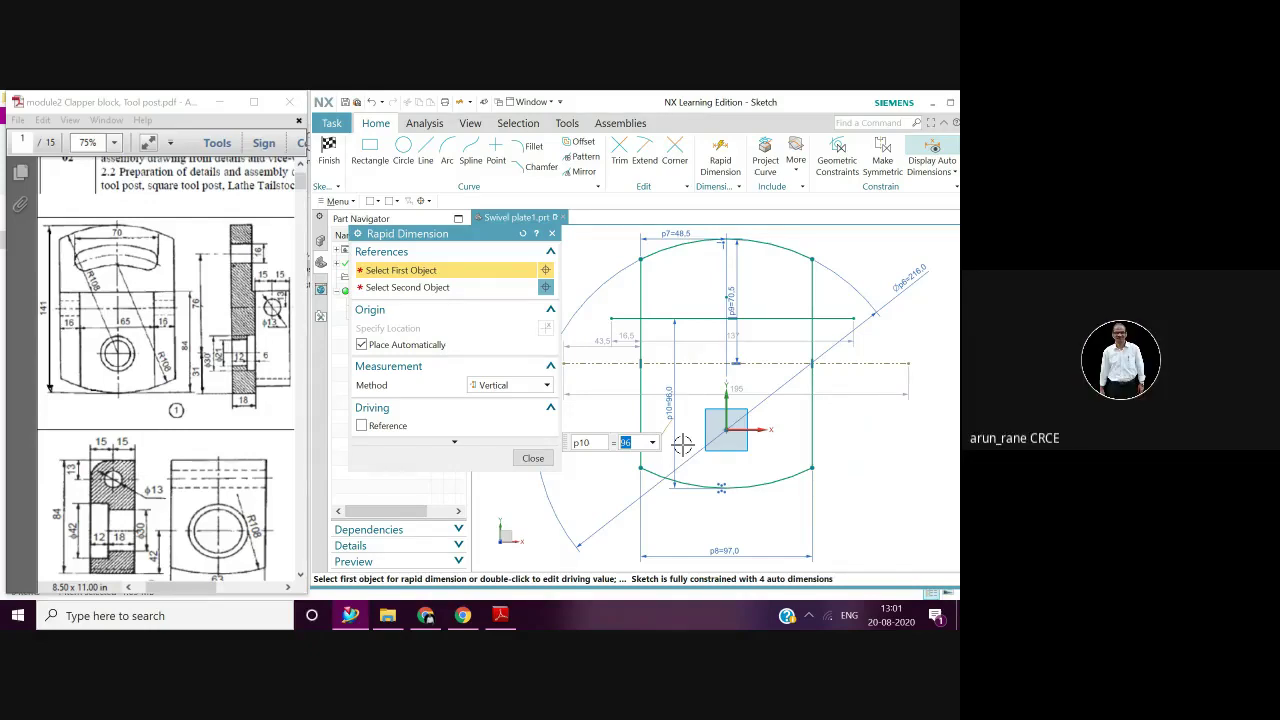
{"action": "type", "text": "84"}
{"action": "key", "text": "Return"}
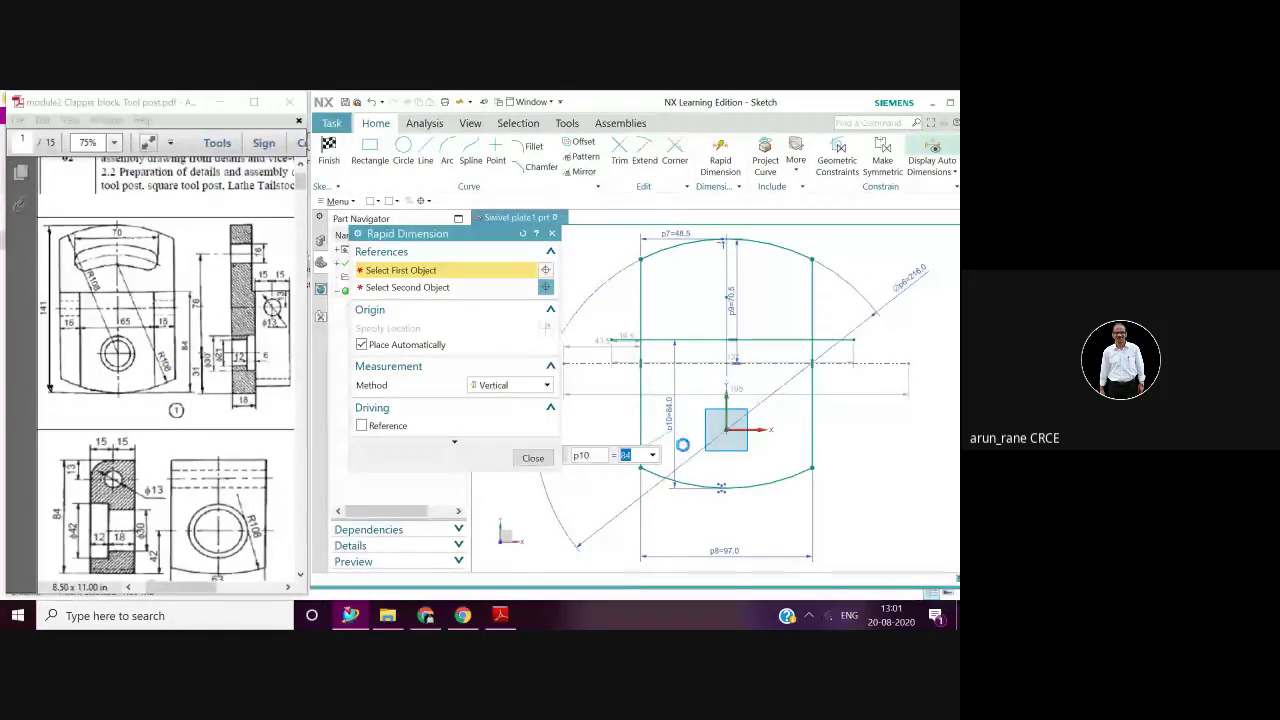
{"action": "left_click", "coordinate": [533, 457]}
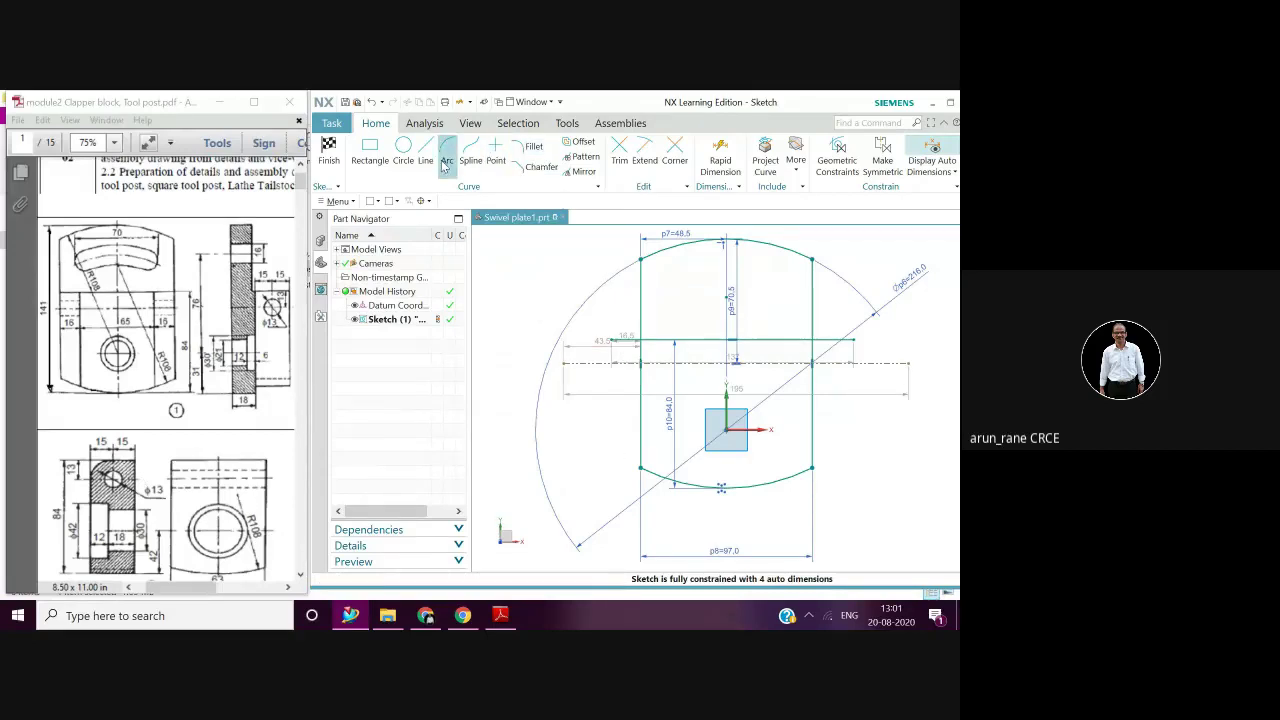
Trim the horizontal line's end projecting beyond the outline's left vertical side
{"action": "left_click", "coordinate": [619, 152]}
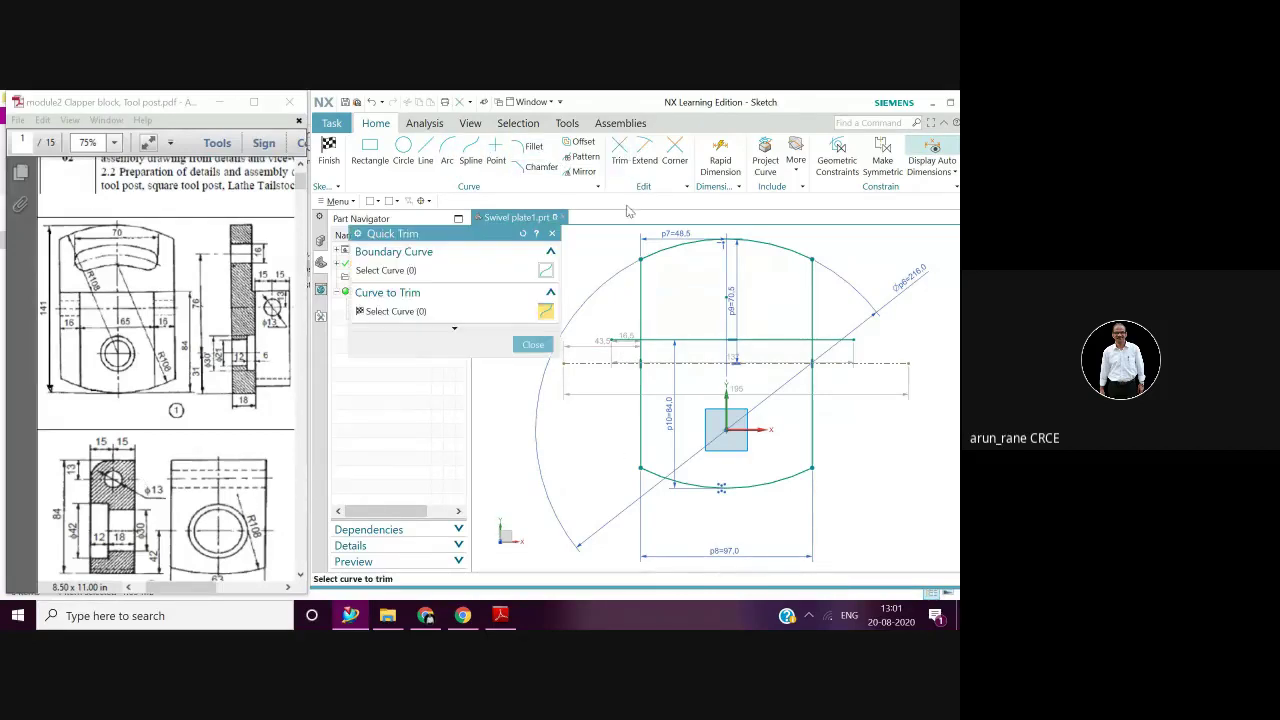
{"action": "left_click", "coordinate": [630, 340]}
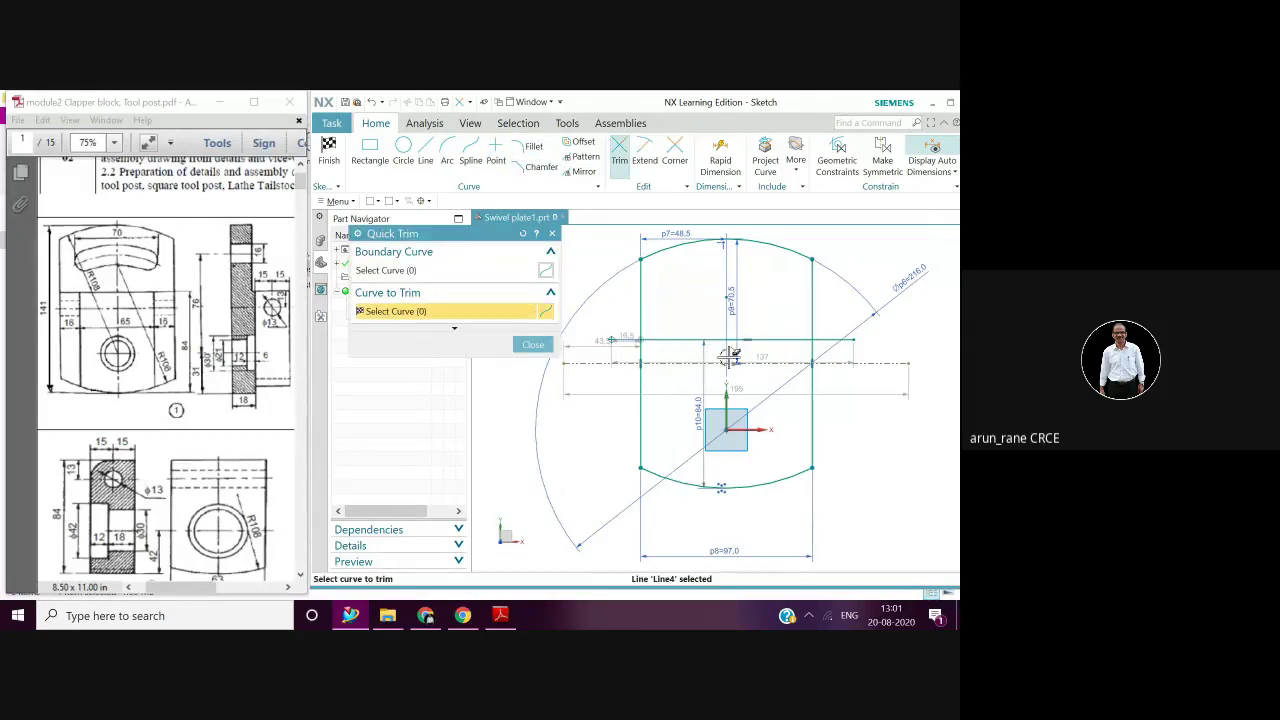
{"action": "left_click", "coordinate": [533, 344]}
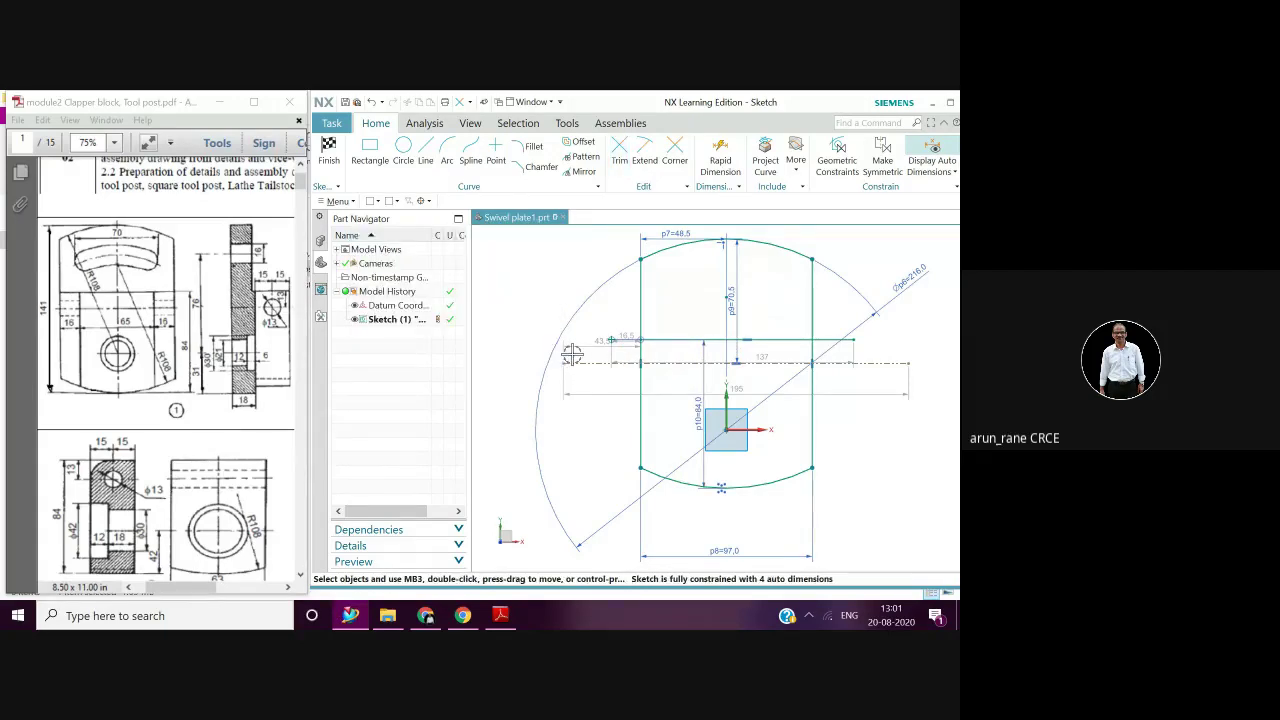
{"action": "left_click", "coordinate": [618, 162]}
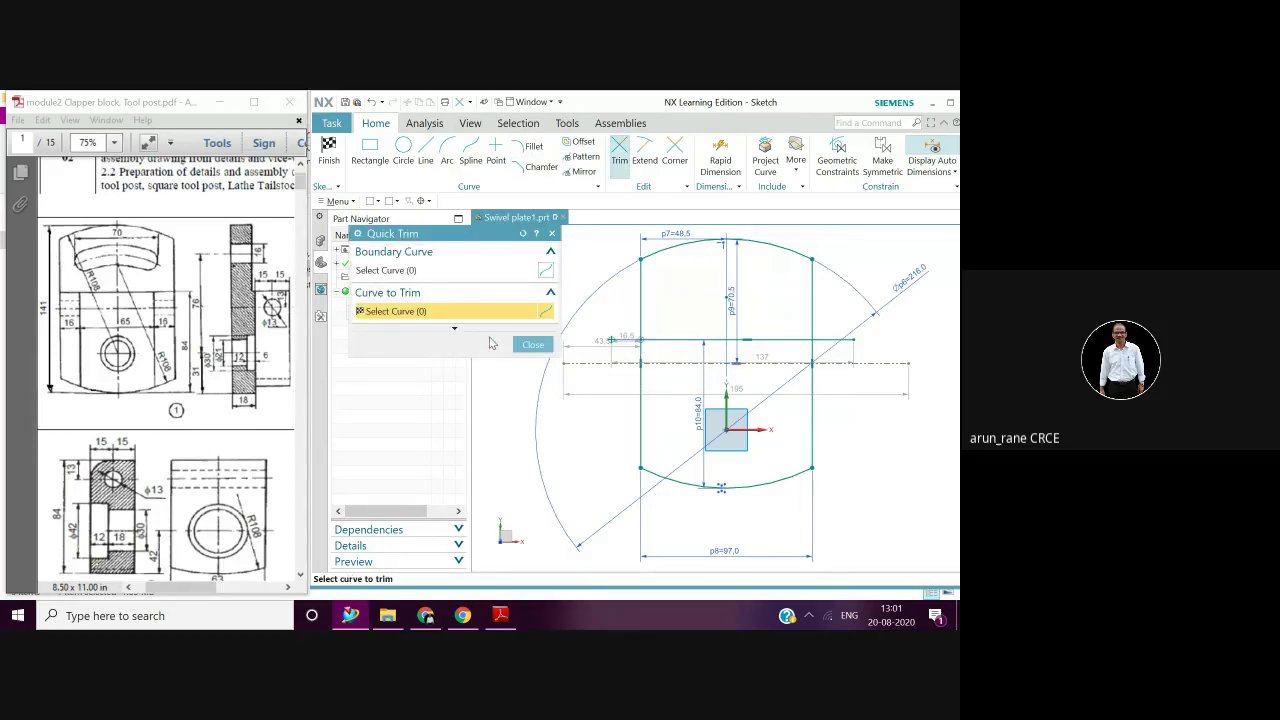
{"action": "left_click", "coordinate": [381, 271]}
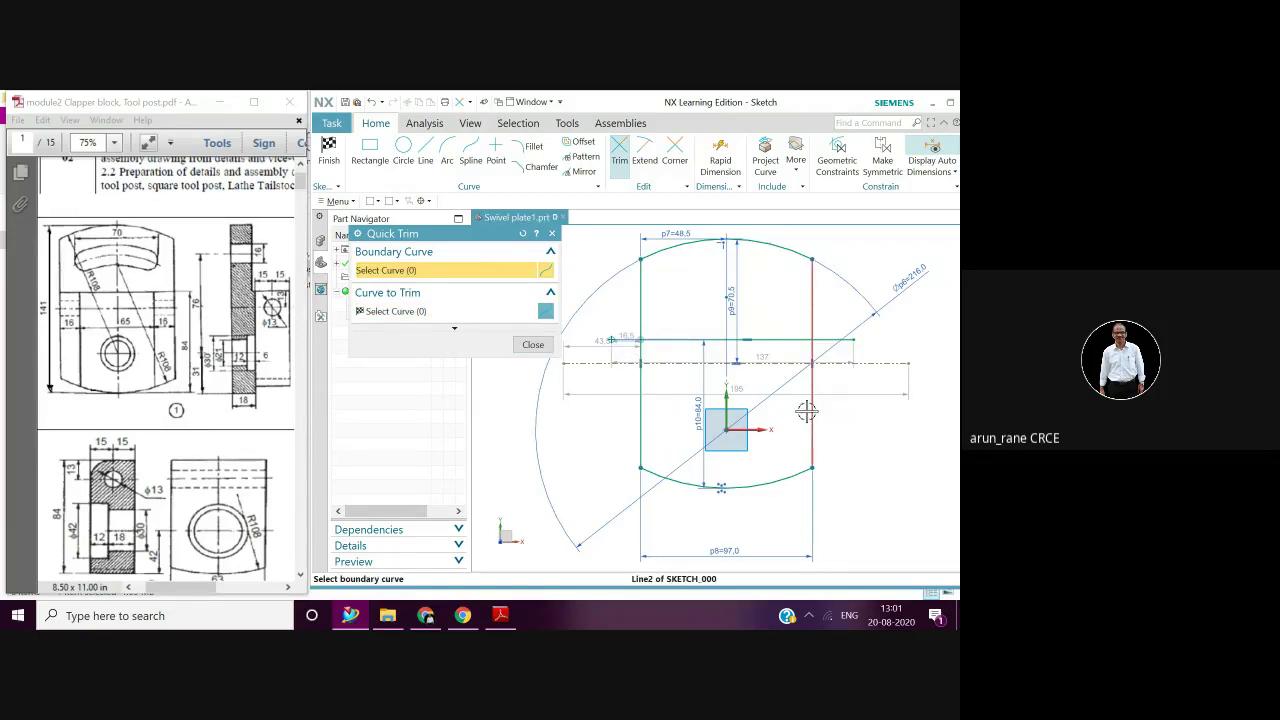
{"action": "key", "text": "Escape"}
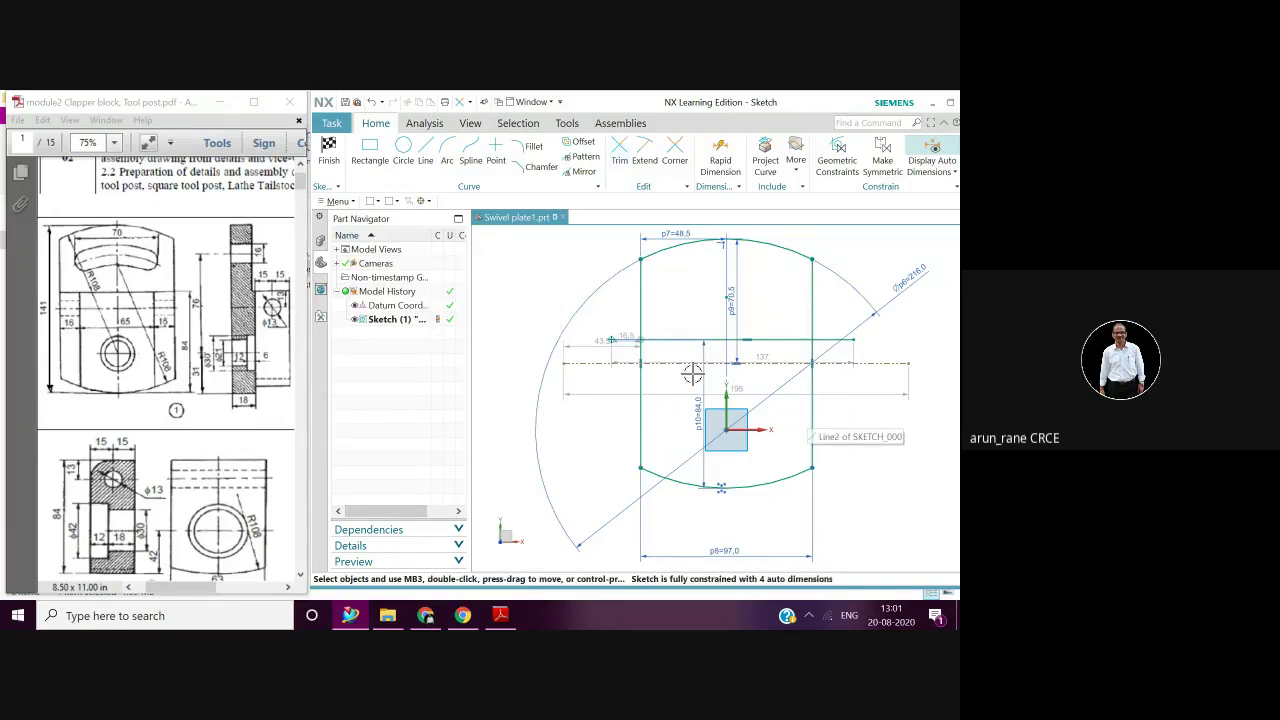
Trim the horizontal line's end projecting beyond the outline's right vertical side
{"action": "scroll", "coordinate": [693, 373], "scroll_direction": "up", "scroll_amount": 4}
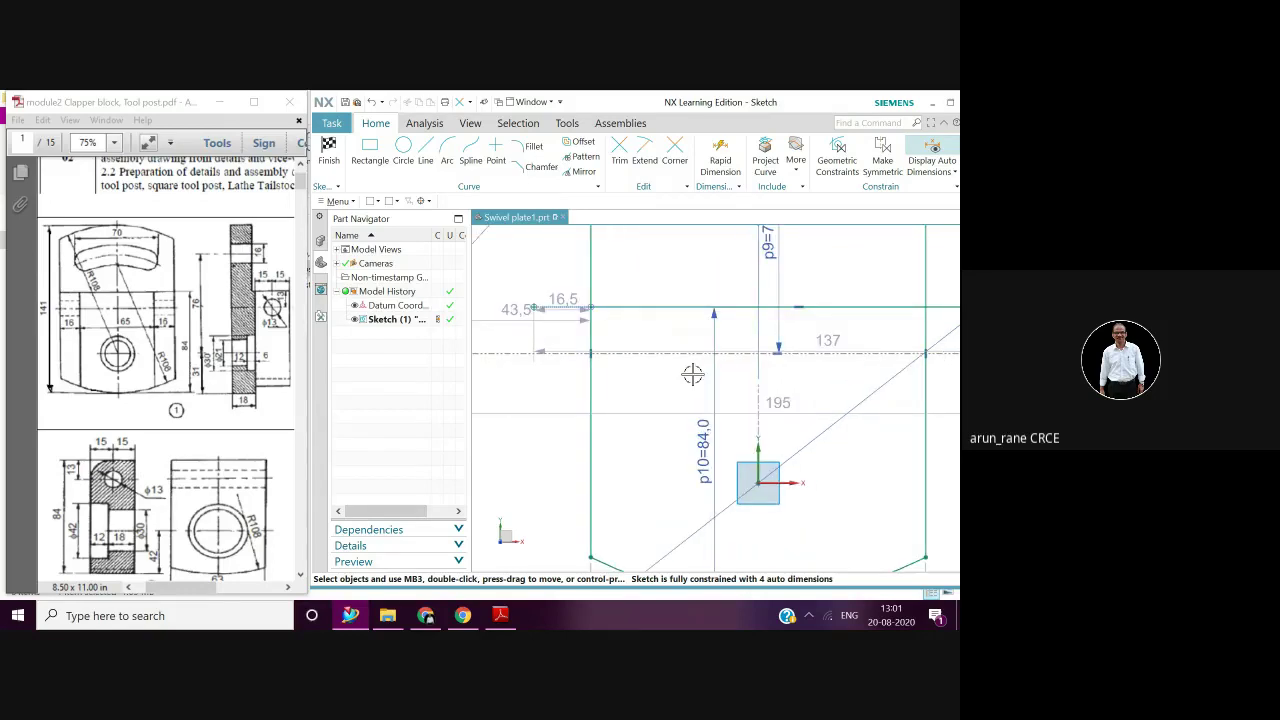
{"action": "scroll", "coordinate": [693, 374], "scroll_direction": "down", "scroll_amount": 2}
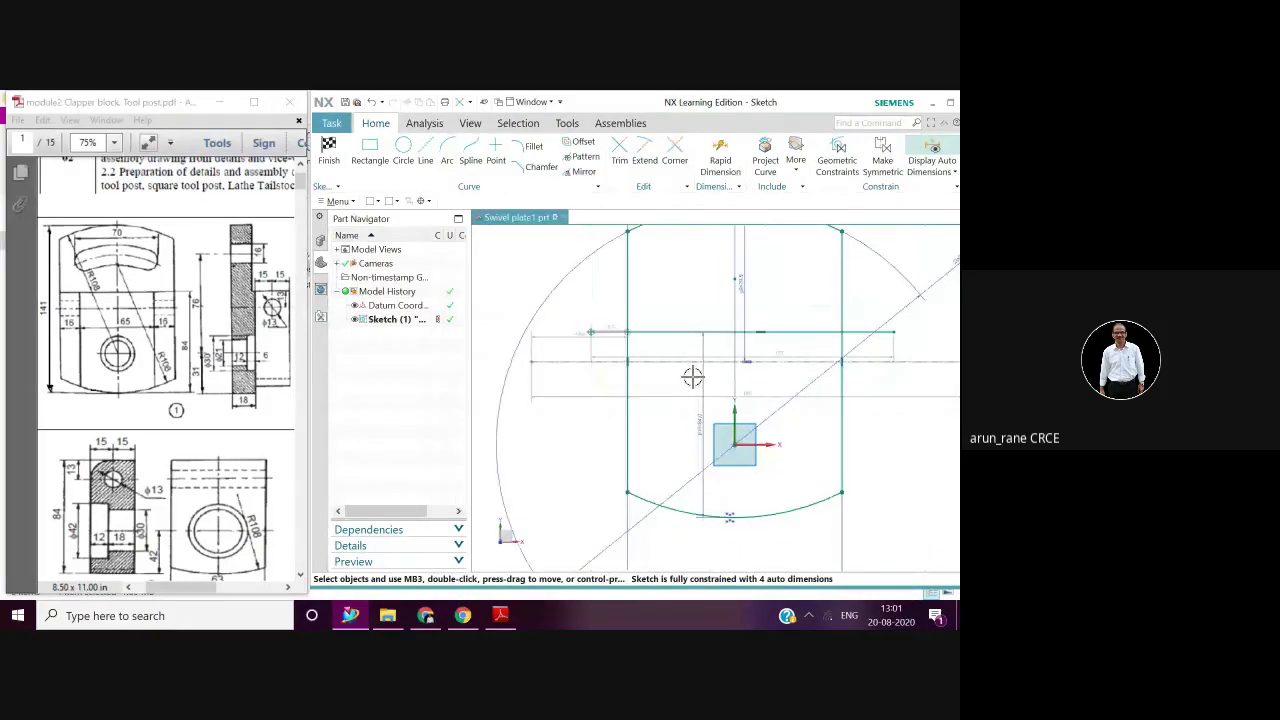
{"action": "key", "text": "t"}
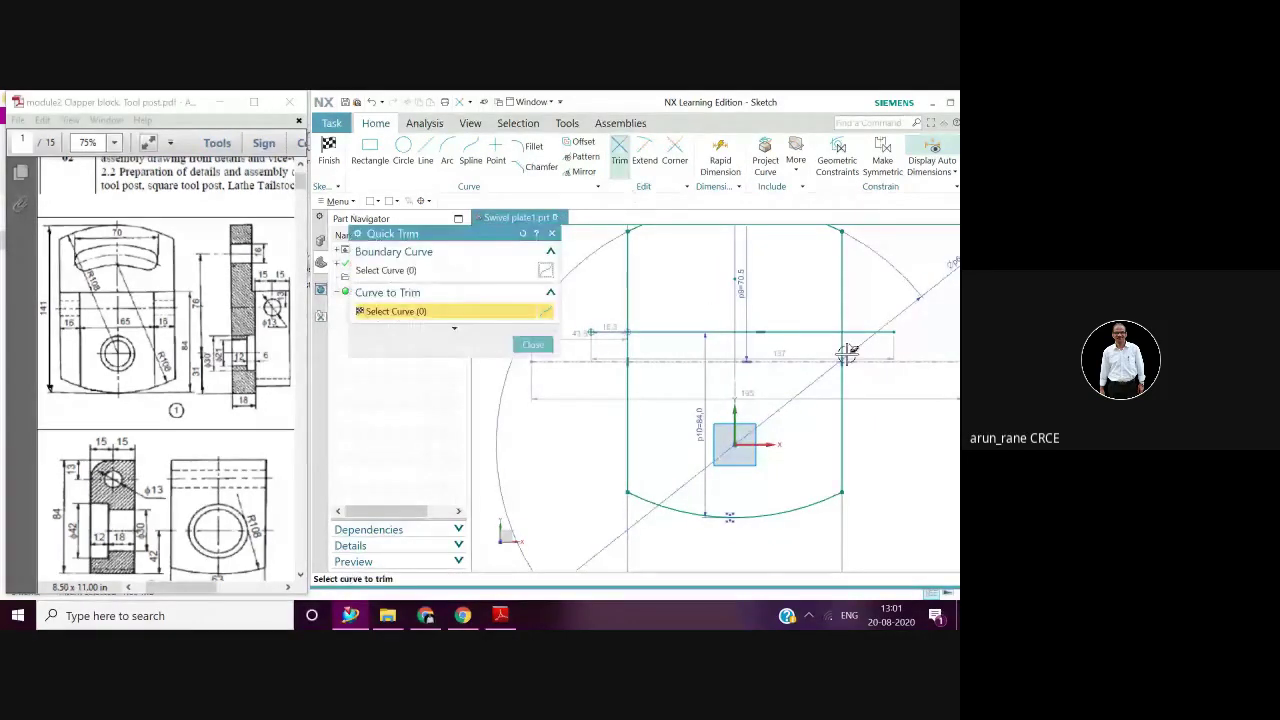
{"action": "left_click", "coordinate": [866, 331]}
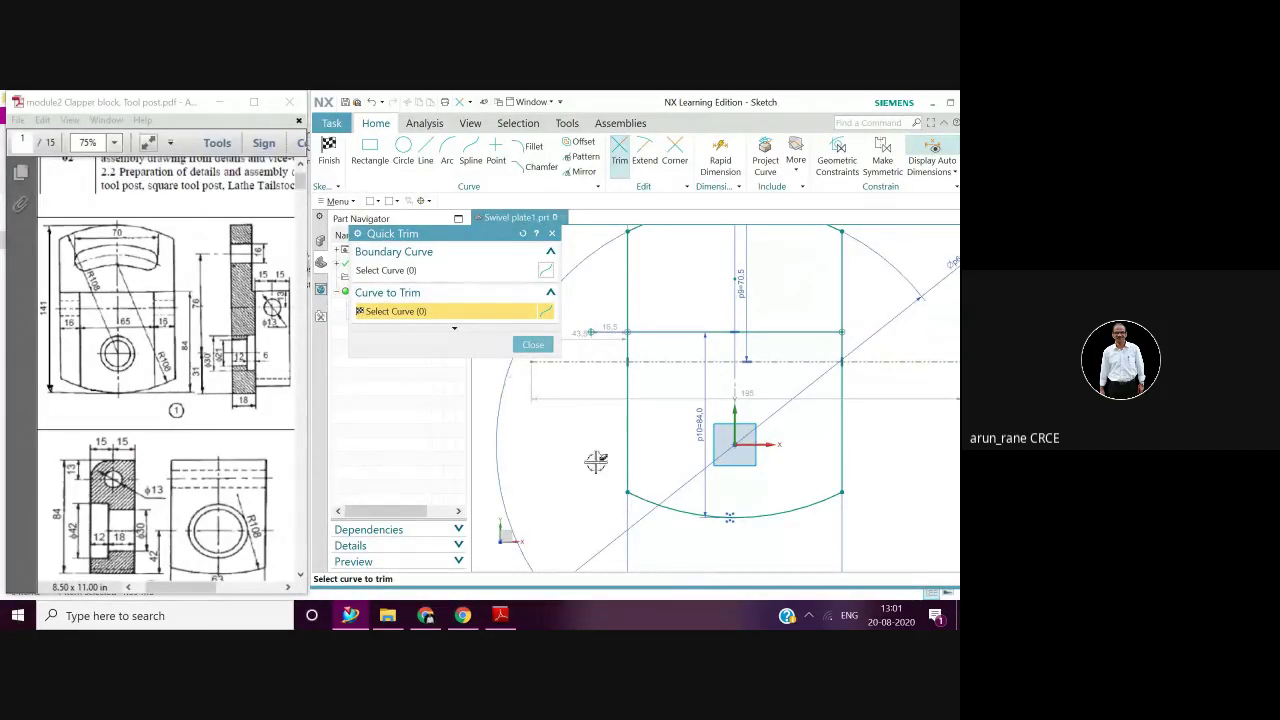
{"action": "left_click", "coordinate": [533, 344]}
{"action": "scroll", "coordinate": [587, 427], "scroll_direction": "up", "scroll_amount": 2}
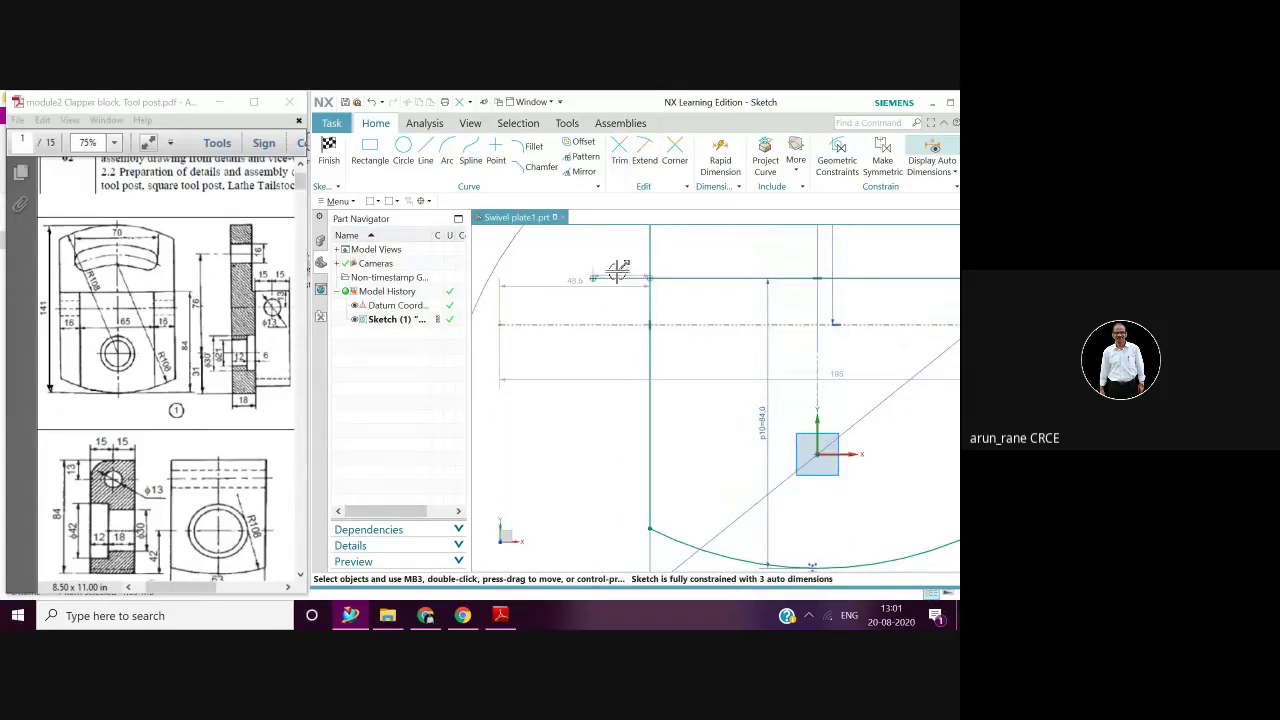
{"action": "left_click_drag", "start_coordinate": [619, 270], "coordinate": [608, 260]}
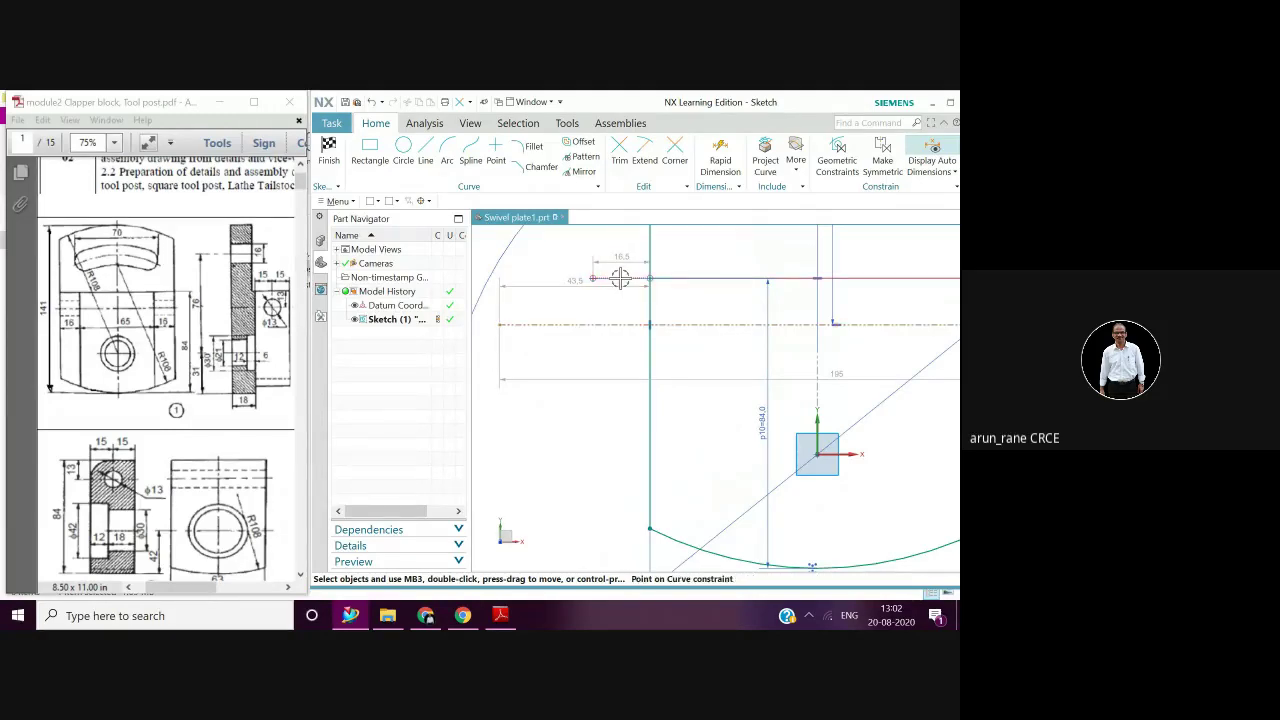
{"action": "left_click", "coordinate": [619, 152]}
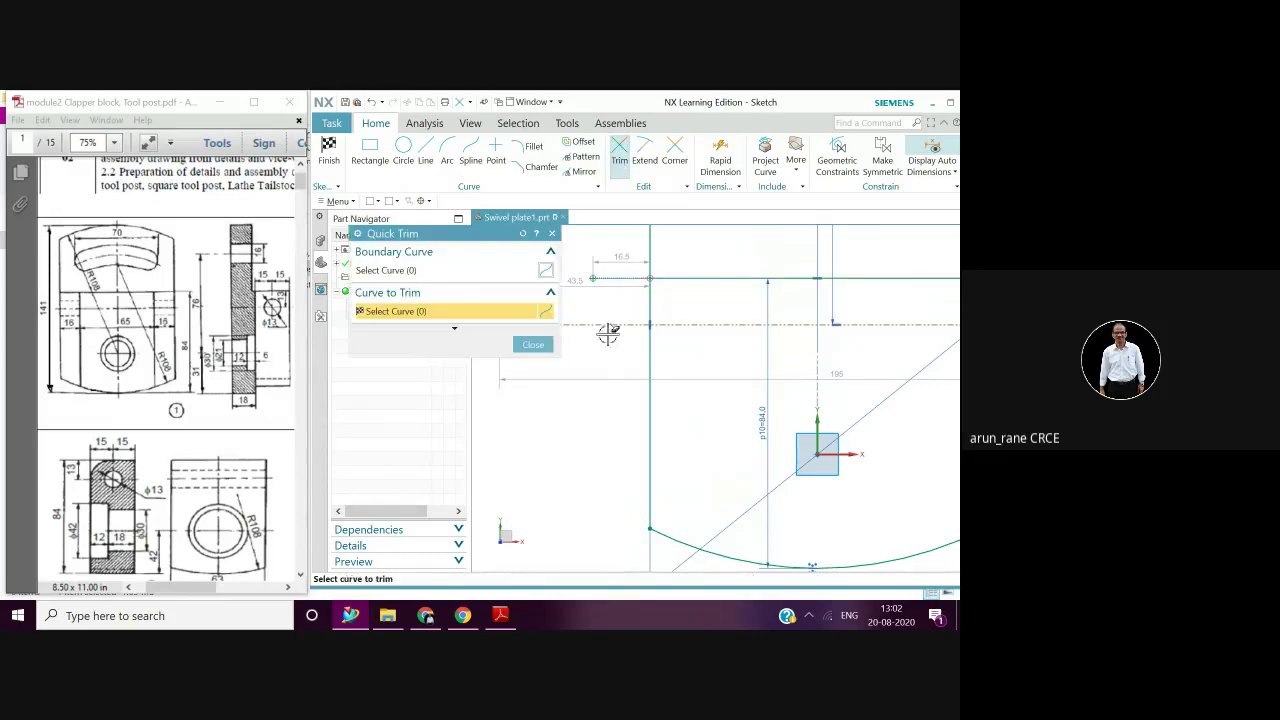
{"action": "scroll", "coordinate": [608, 333], "scroll_direction": "up", "scroll_amount": 2}
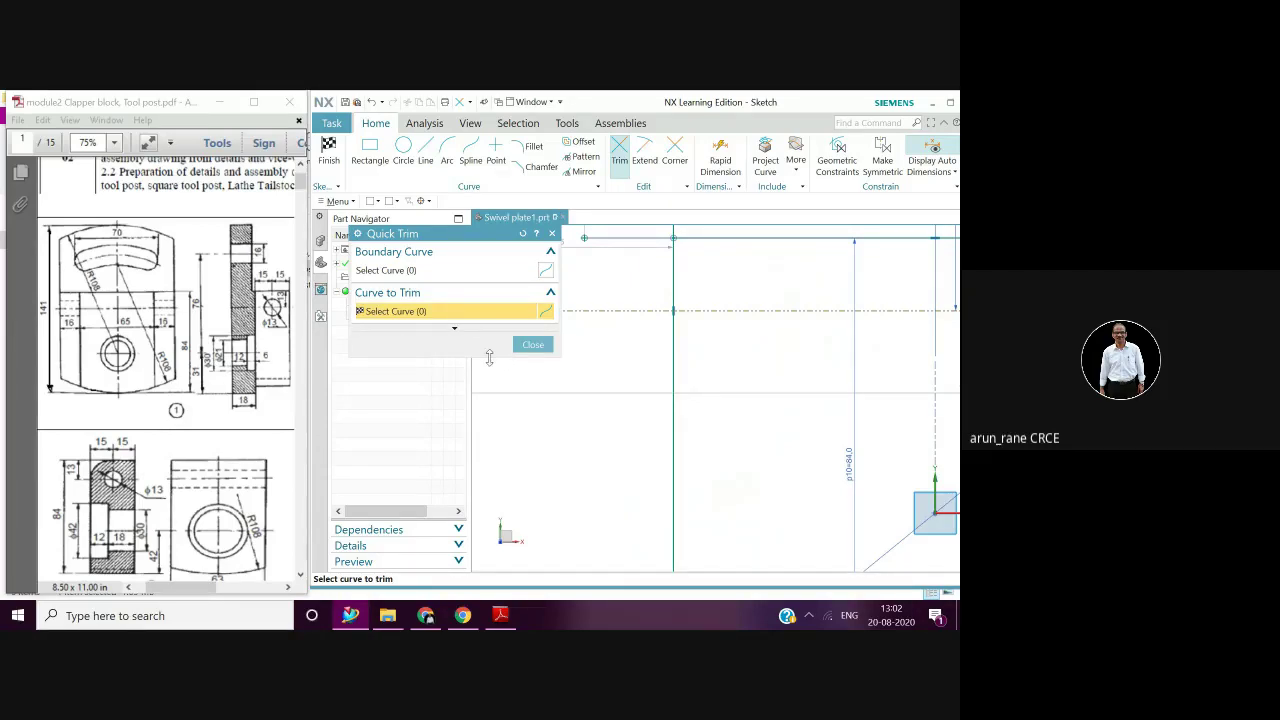
{"action": "left_click", "coordinate": [533, 345]}
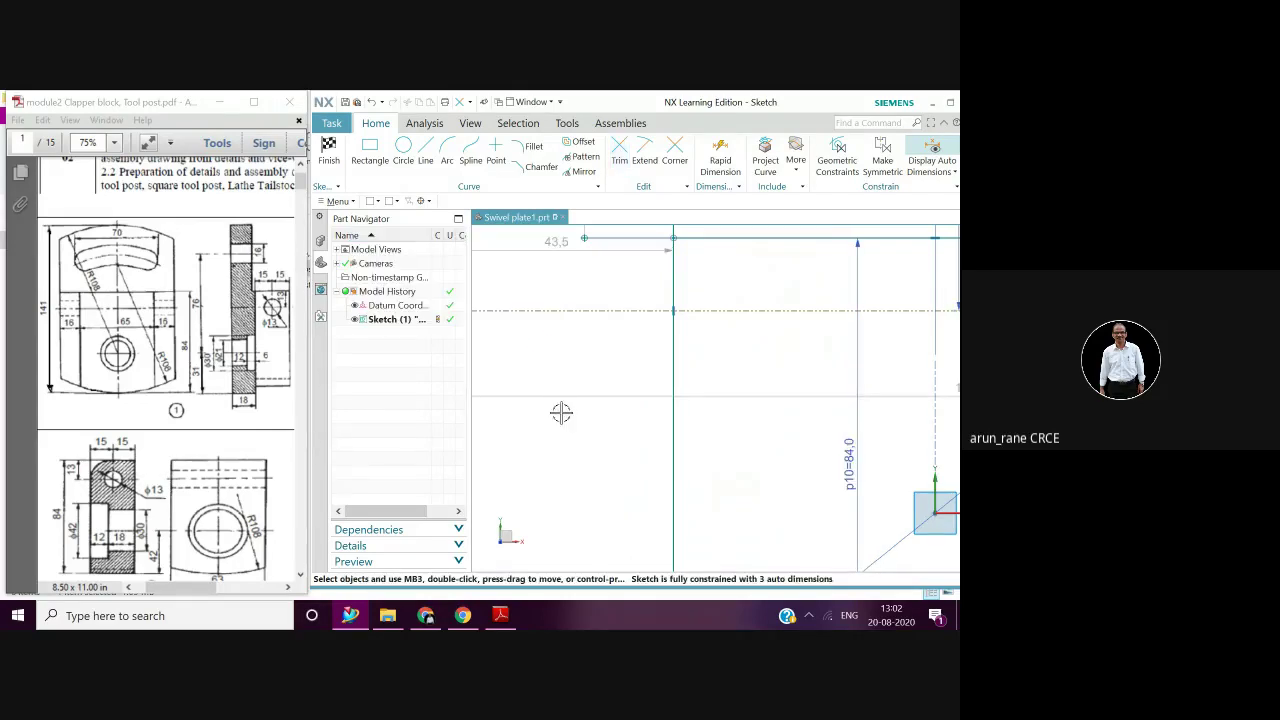
Draw a vertical line about 93 mm long just inside the outline's left side, crossing both the 84 mm horizontal line and the lower arc
{"action": "scroll", "coordinate": [670, 422], "scroll_direction": "down", "scroll_amount": 1}
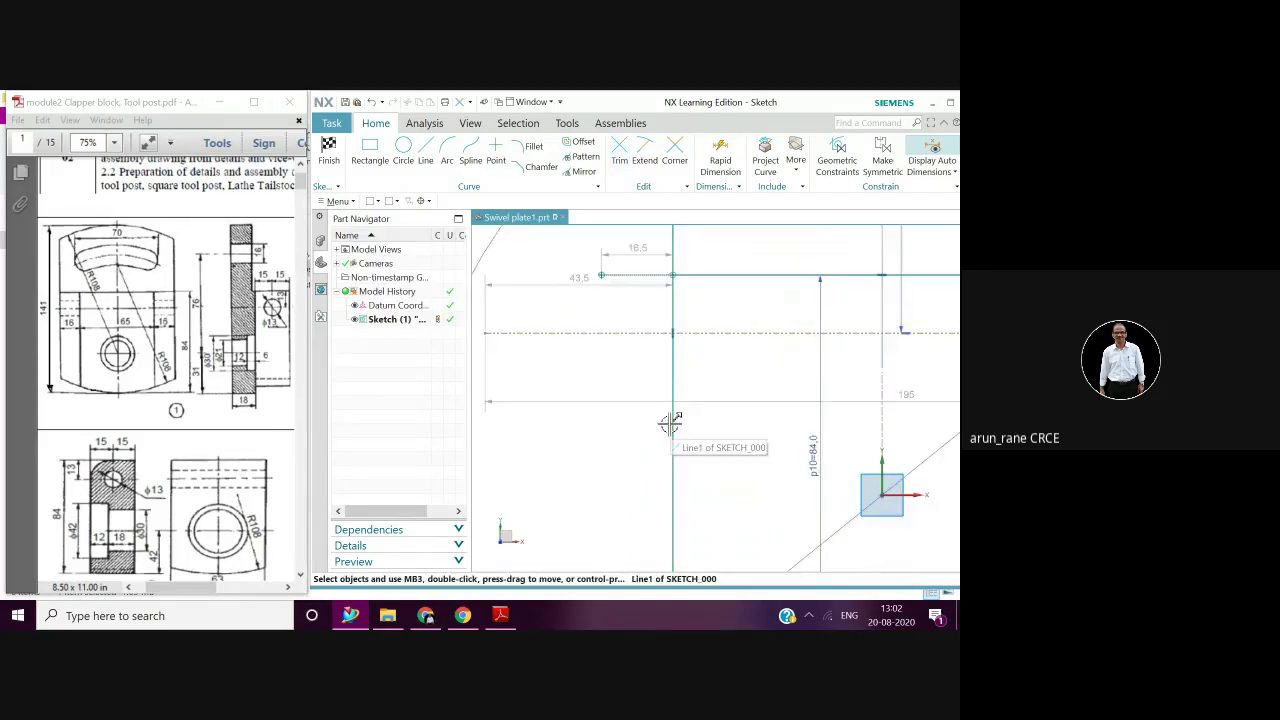
{"action": "scroll", "coordinate": [670, 424], "scroll_direction": "down", "scroll_amount": 2}
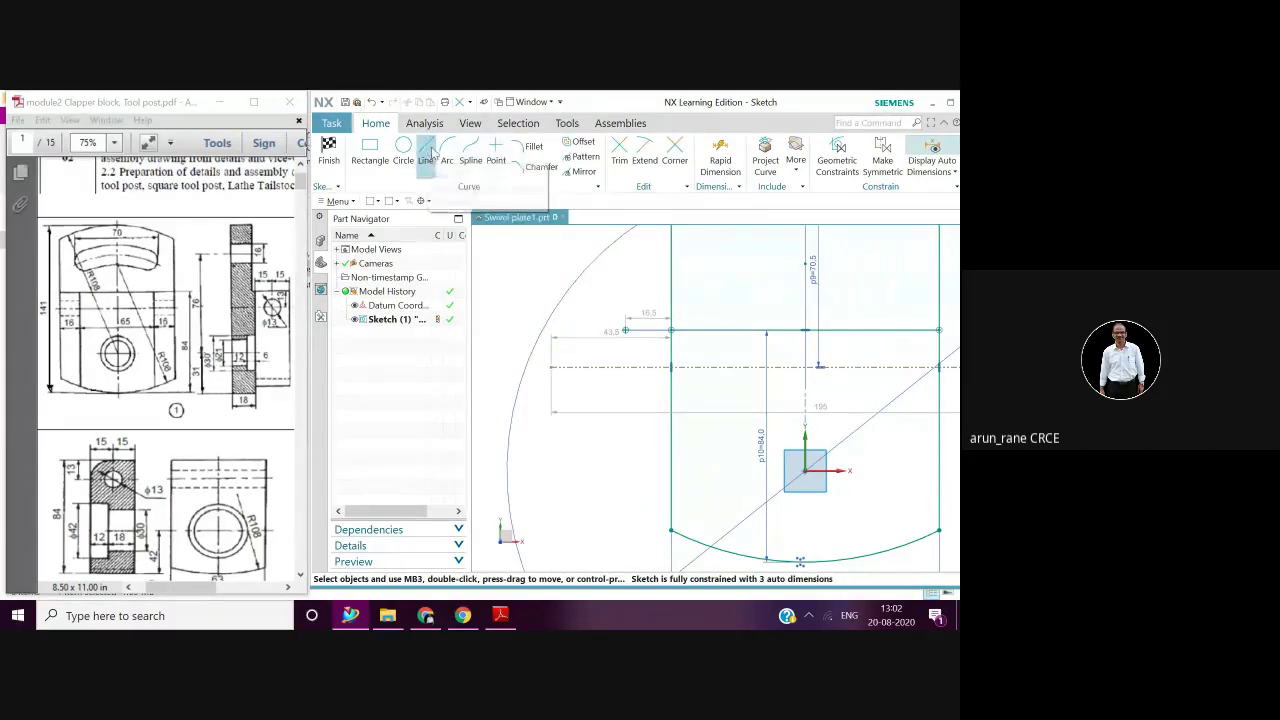
{"action": "left_click", "coordinate": [426, 152]}
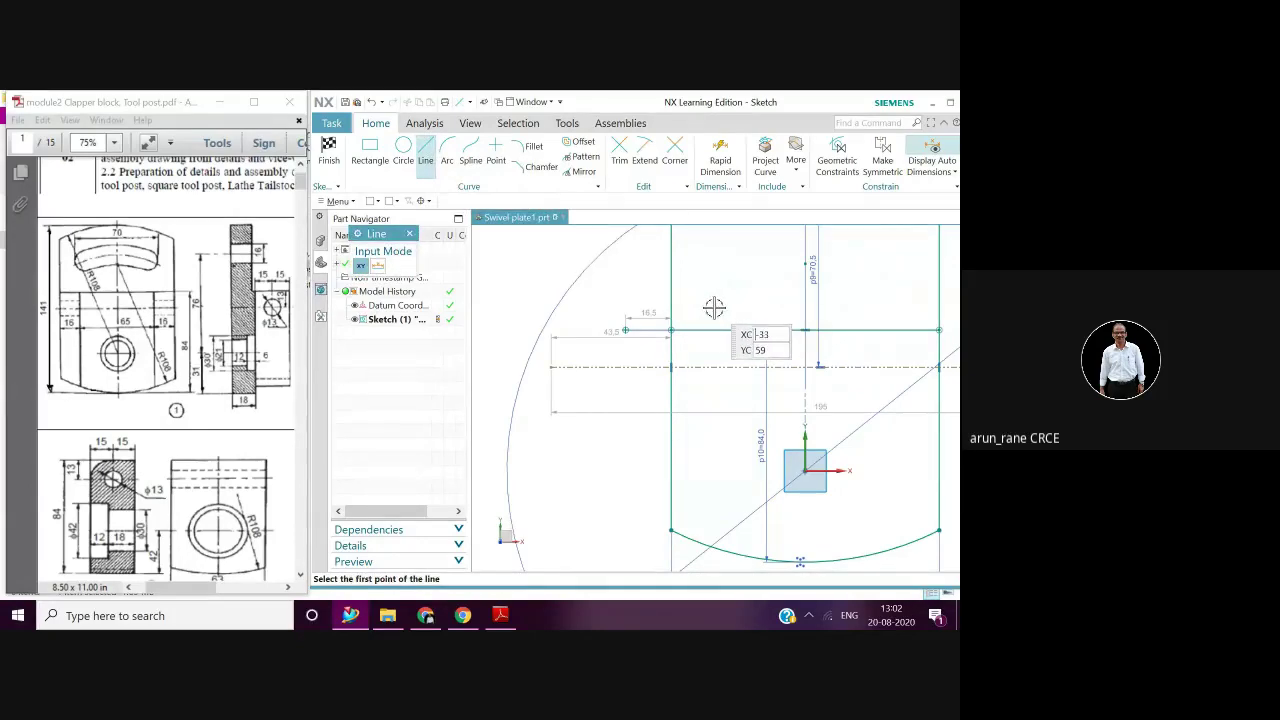
{"action": "left_click", "coordinate": [766, 330]}
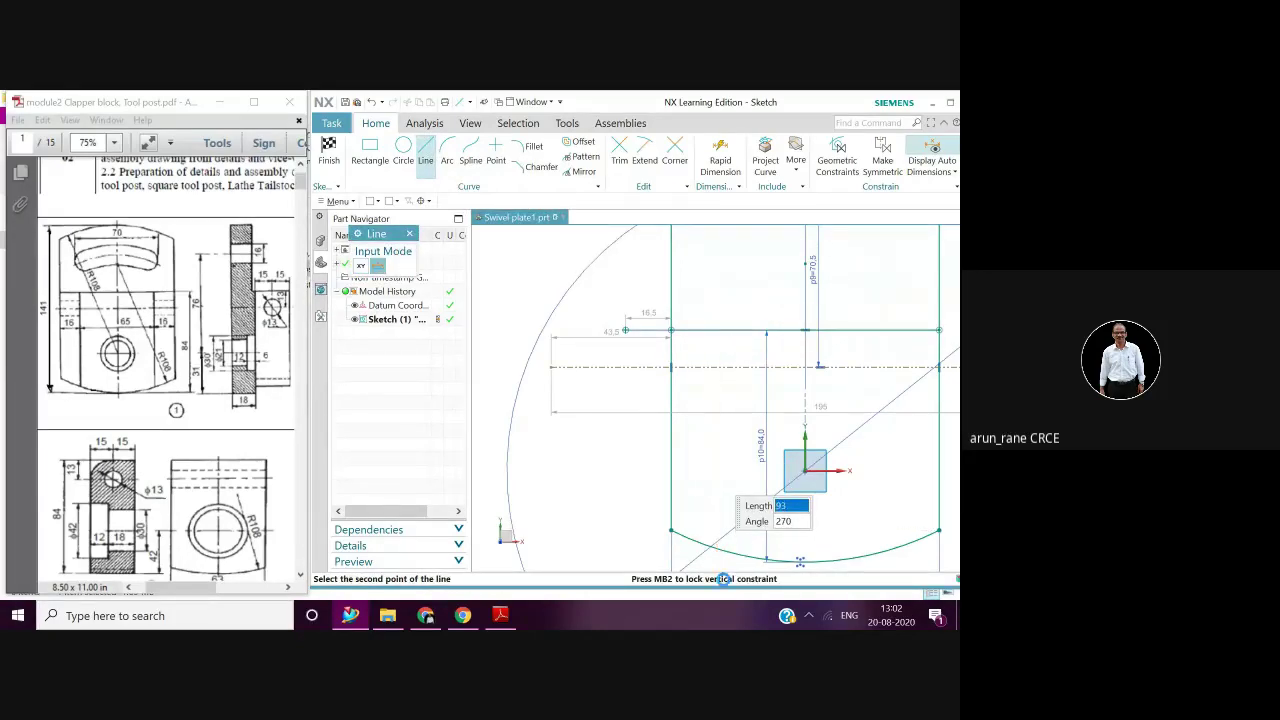
{"action": "left_click", "coordinate": [718, 565]}
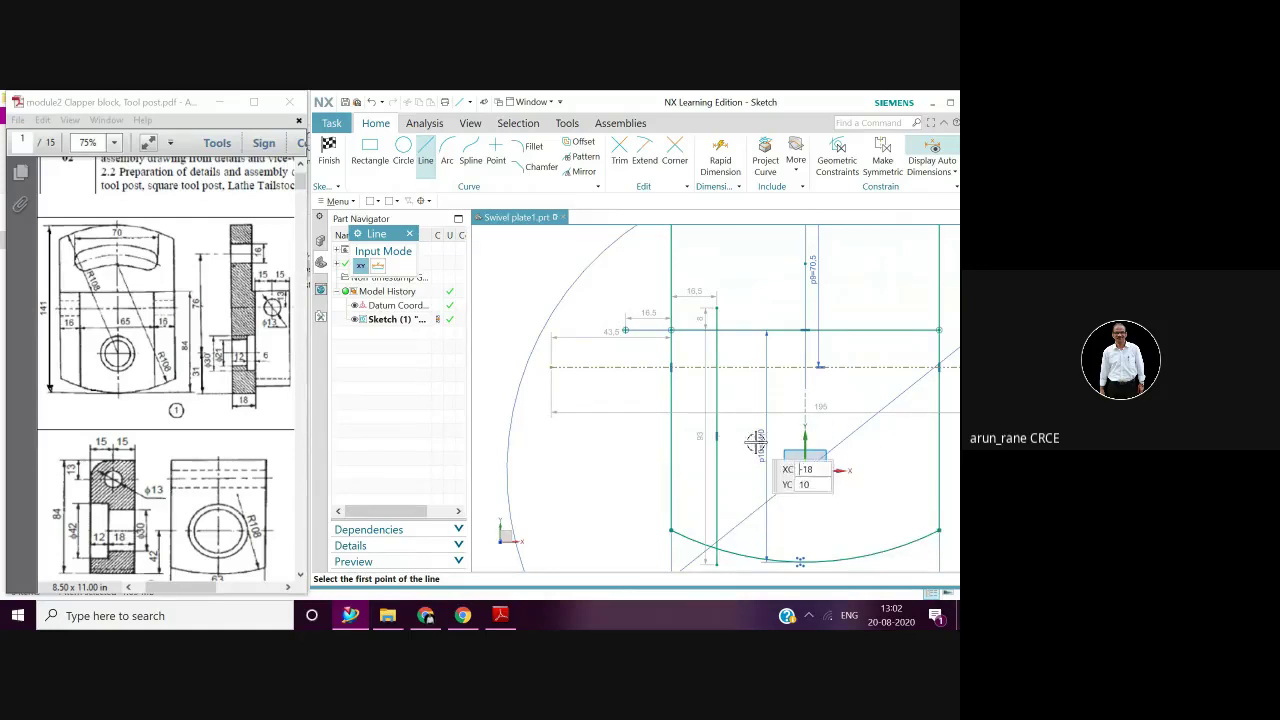
{"action": "left_click", "coordinate": [695, 291]}
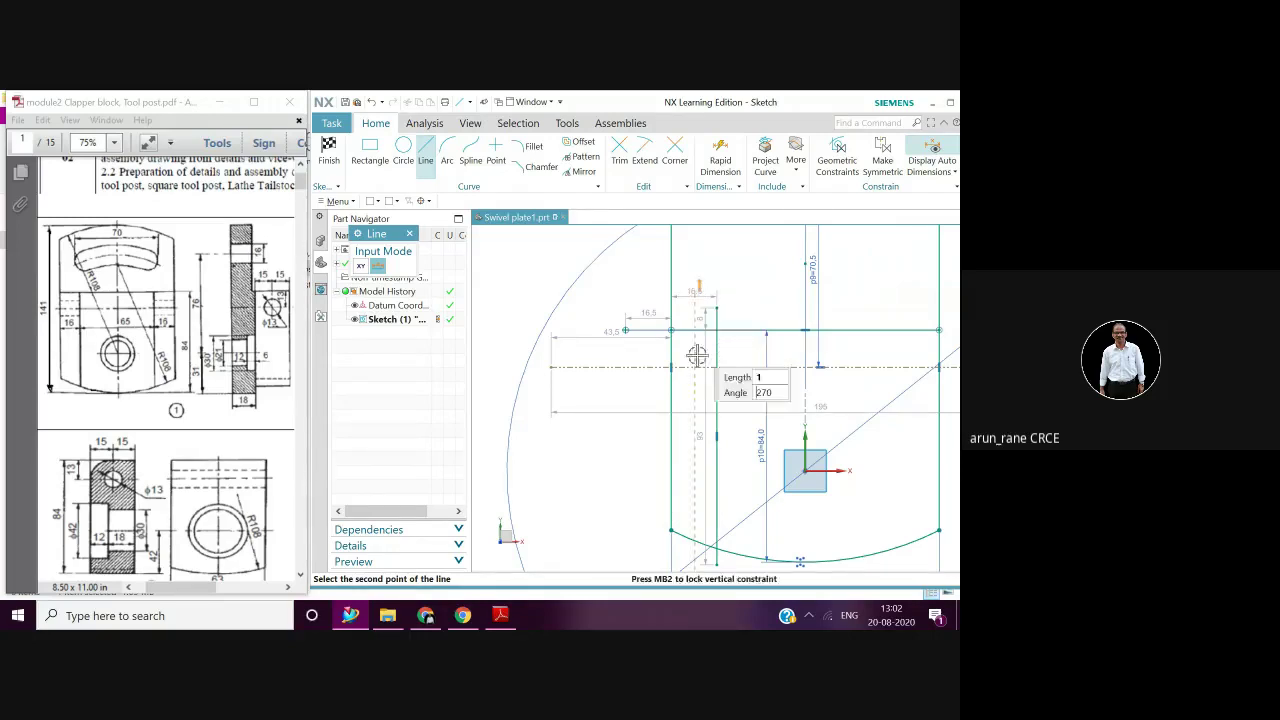
{"action": "key", "text": "Escape"}
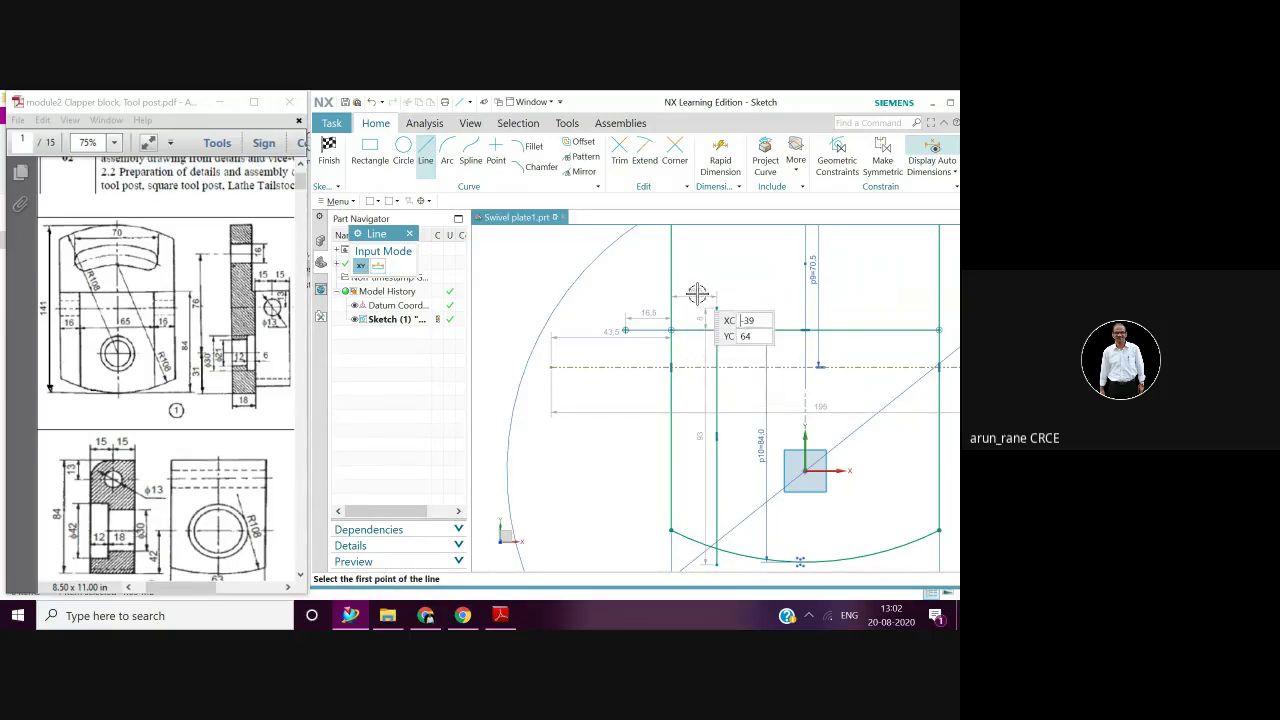
{"action": "left_click", "coordinate": [697, 292]}
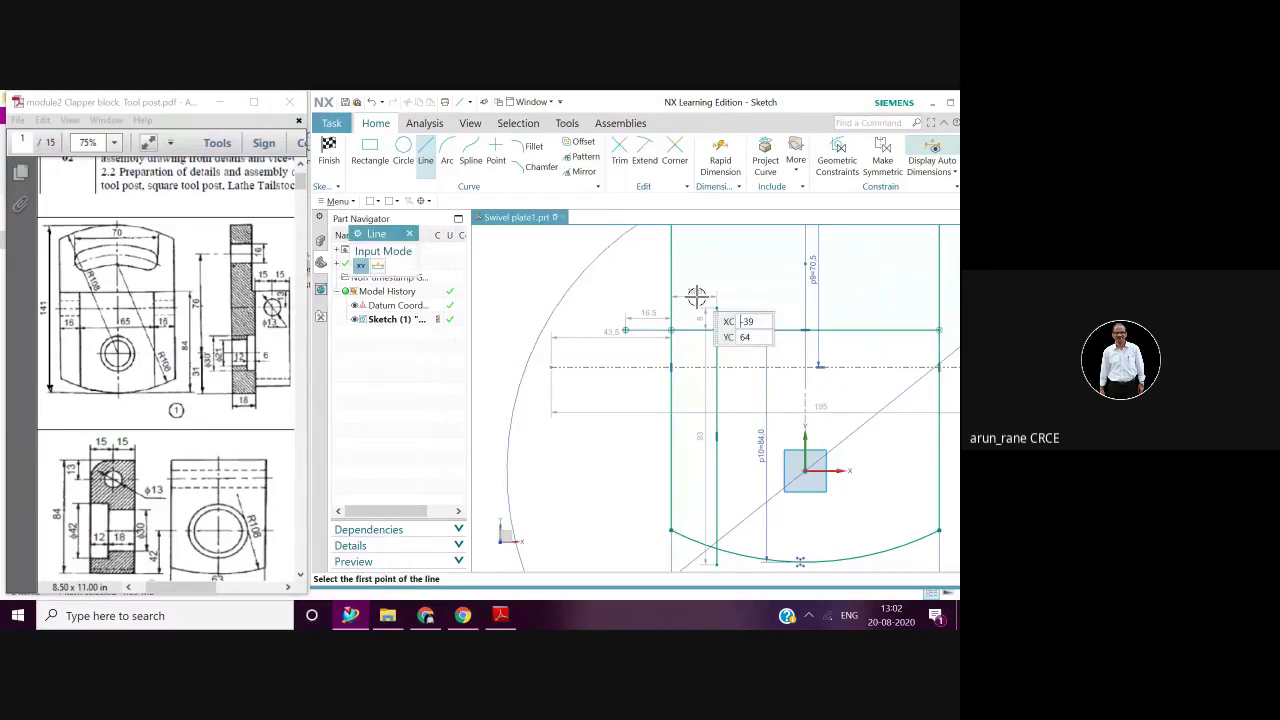
{"action": "left_click", "coordinate": [700, 326]}
Set the distance between the outline's left side and the new inner vertical line to 16 mm
{"action": "key", "text": "Escape"}
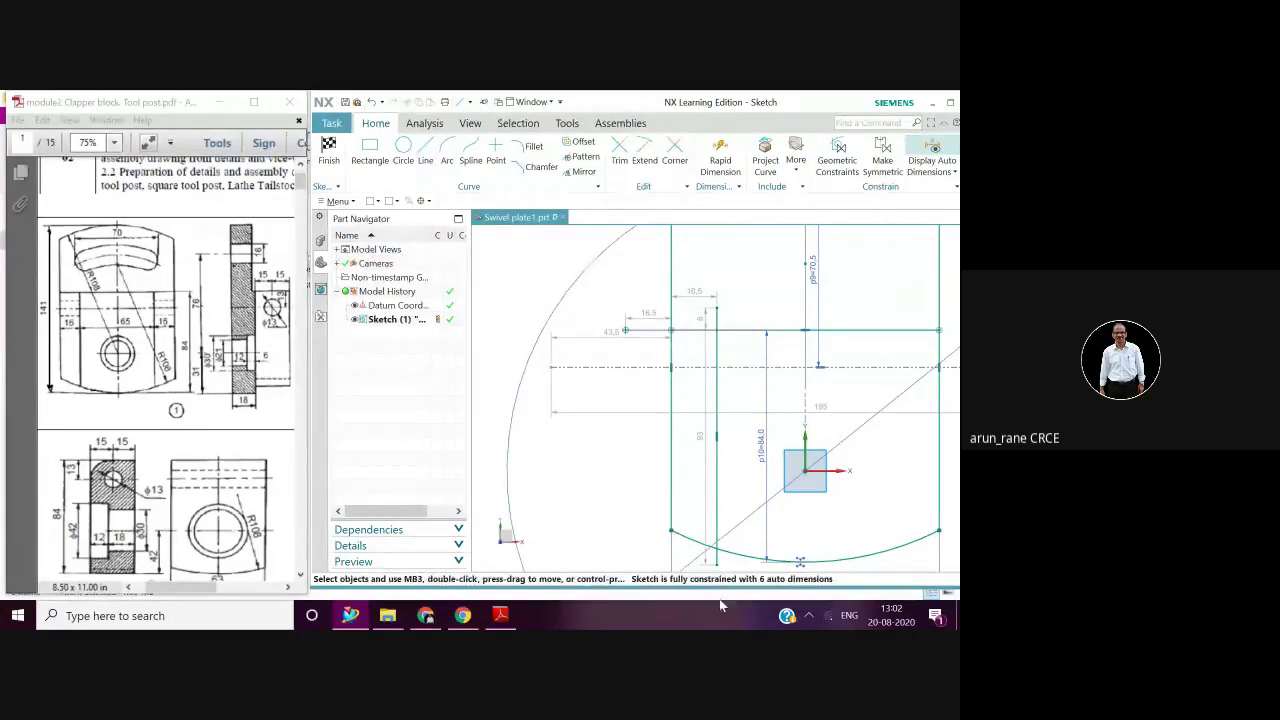
{"action": "left_click", "coordinate": [695, 292]}
{"action": "double_click", "coordinate": [694, 291]}
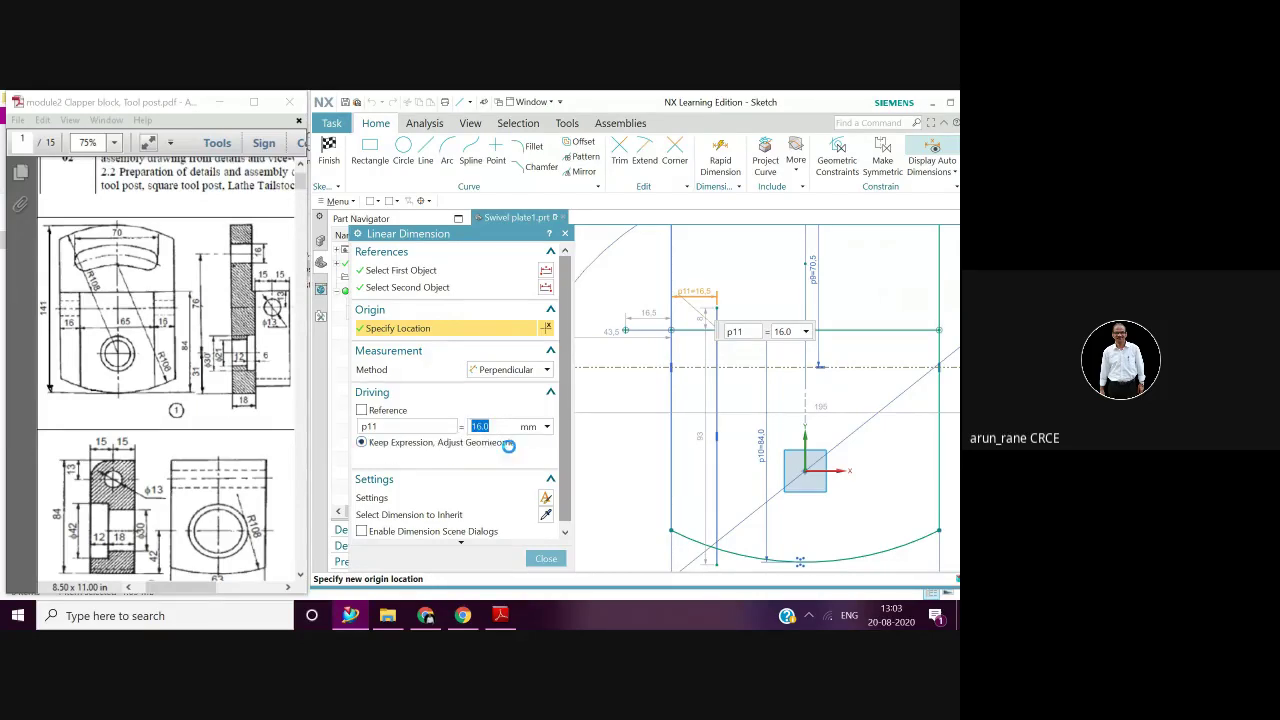
{"action": "left_click", "coordinate": [495, 457]}
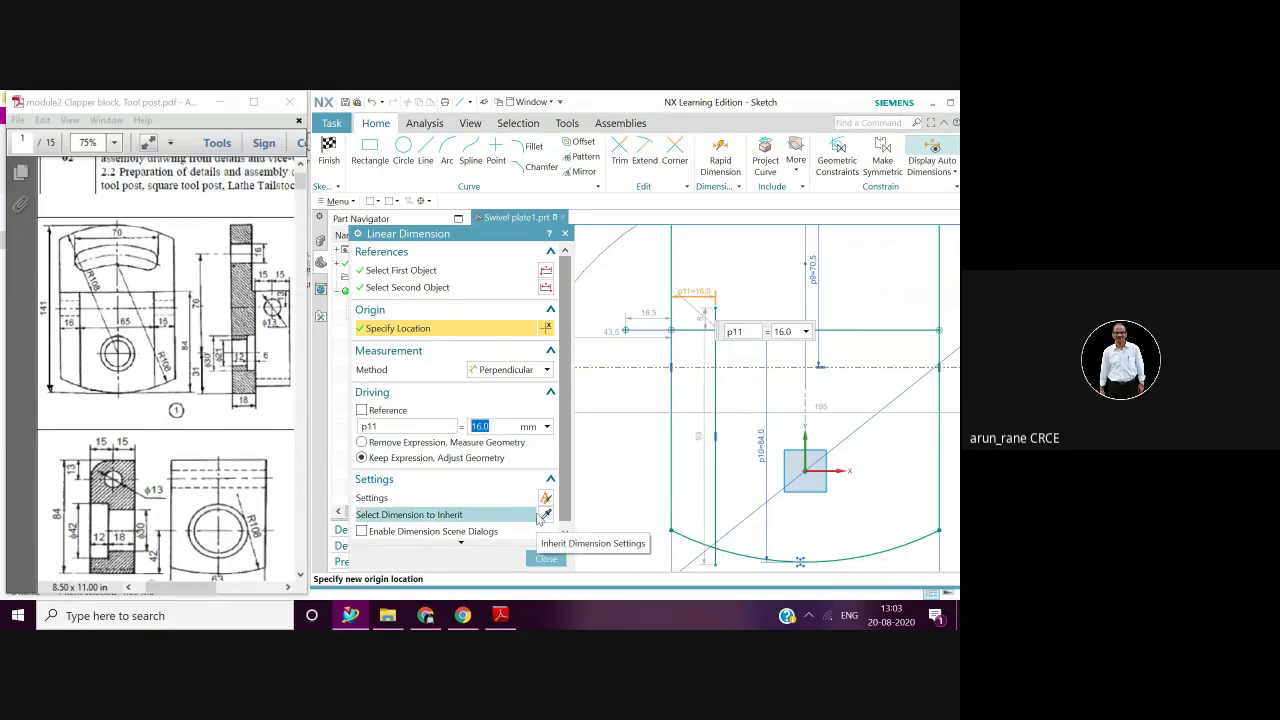
{"action": "left_click", "coordinate": [546, 558]}
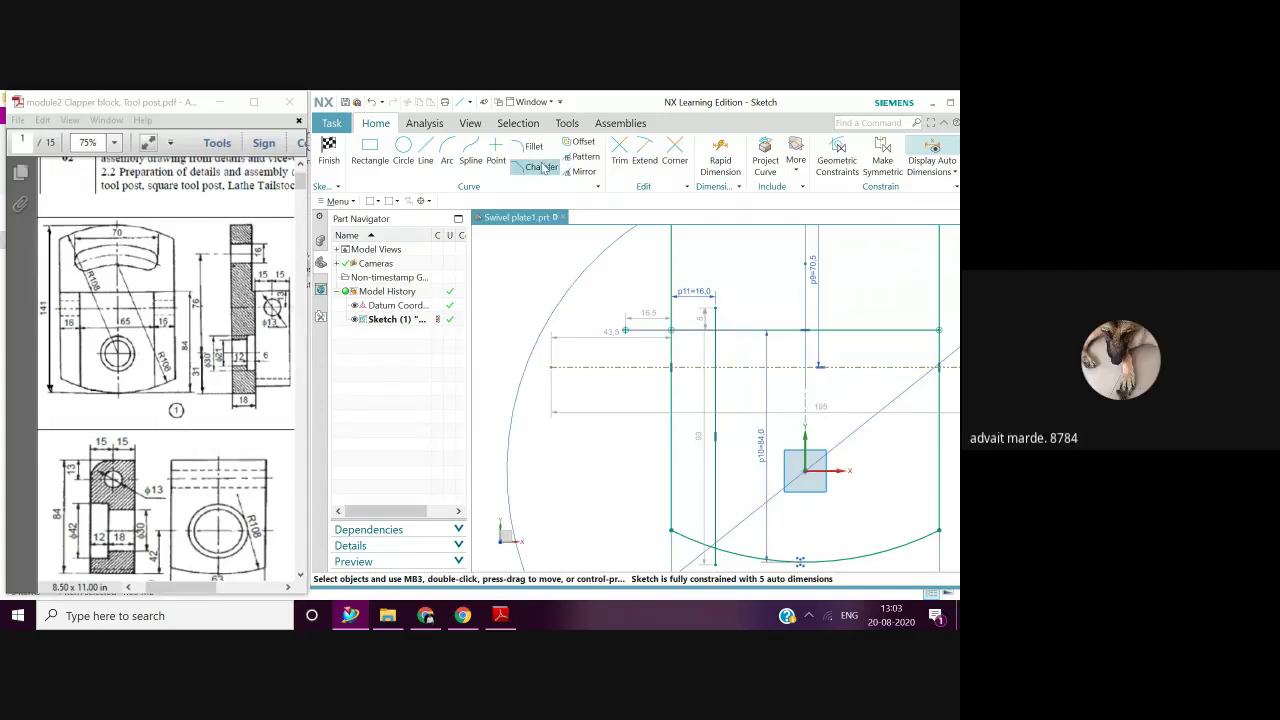
Trim the inner vertical line's ends projecting above the 84 mm horizontal line and below the lower arc
{"action": "left_click", "coordinate": [619, 152]}
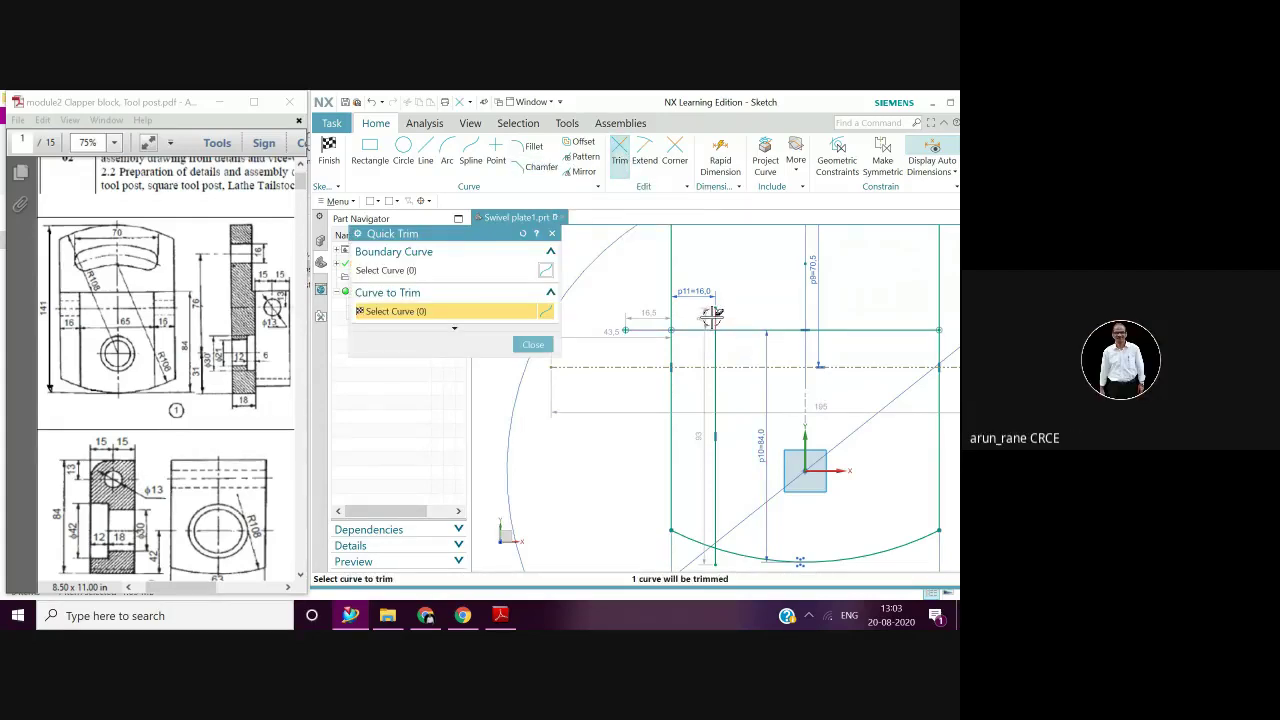
{"action": "left_click", "coordinate": [712, 315]}
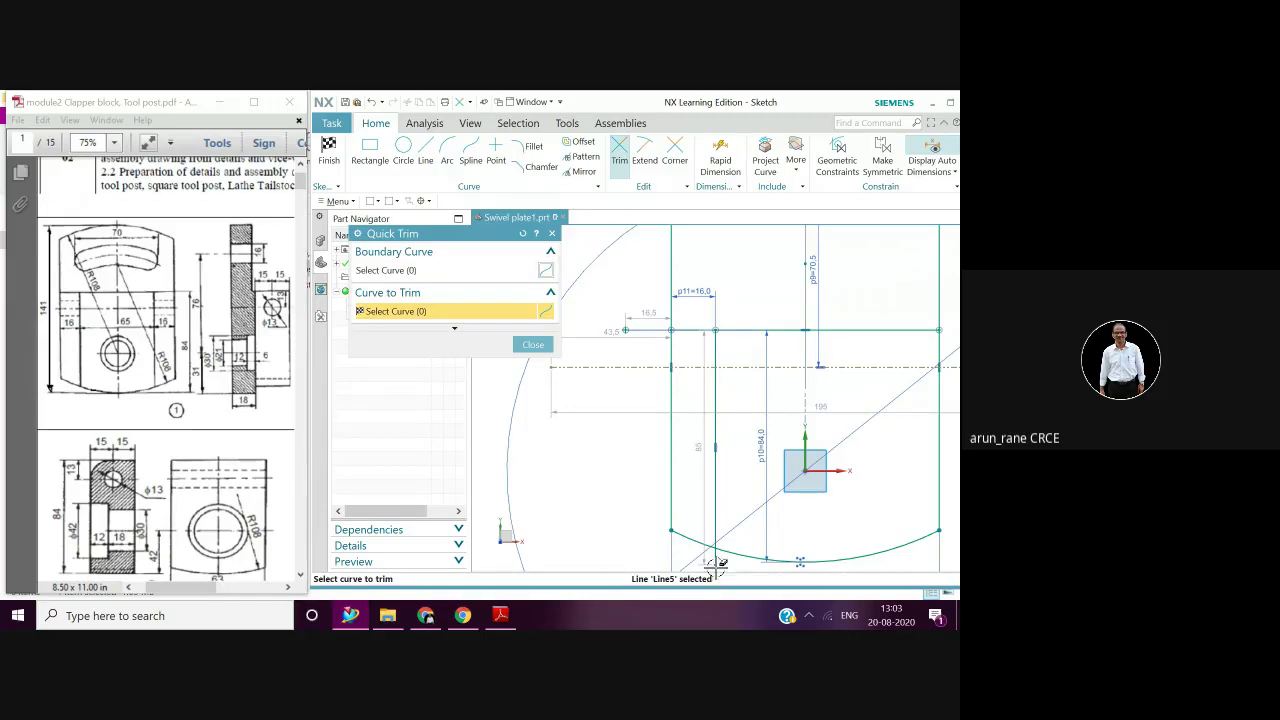
{"action": "left_click", "coordinate": [715, 559]}
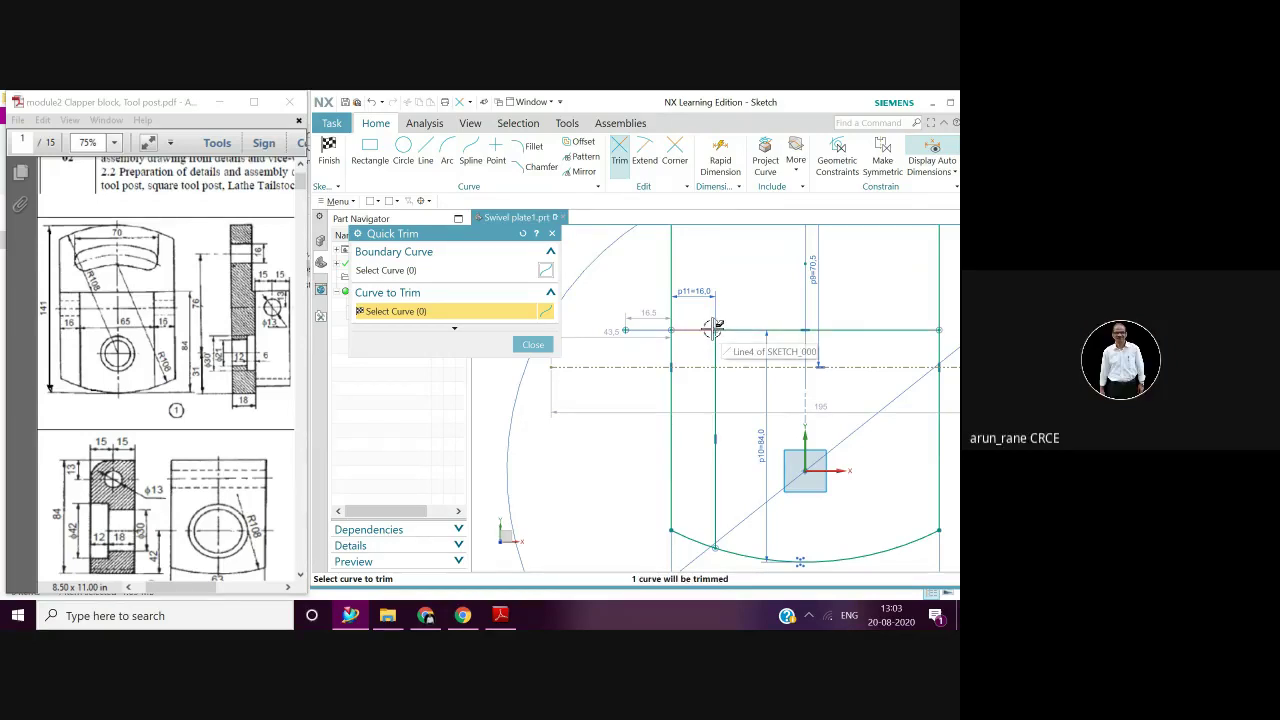
{"action": "left_click", "coordinate": [533, 345]}
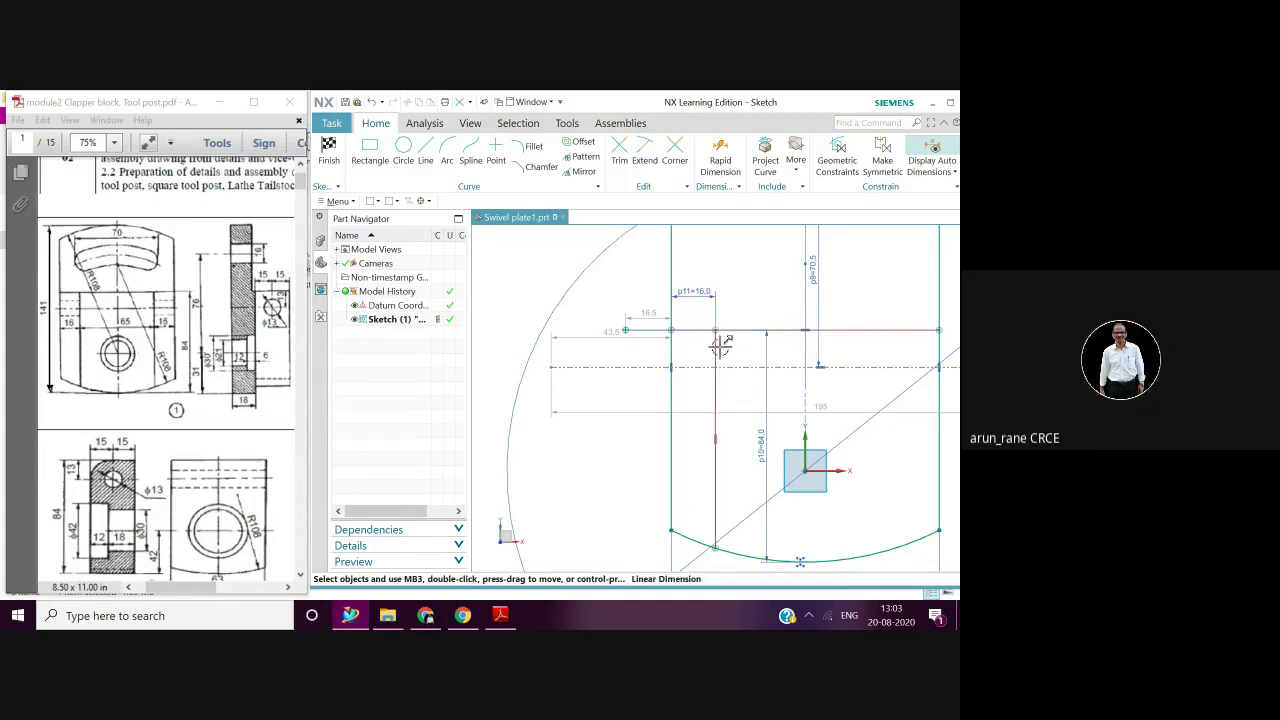
Mirror the inner vertical line about the sketch's Y axis to the outline's right half
{"action": "left_click", "coordinate": [584, 171]}
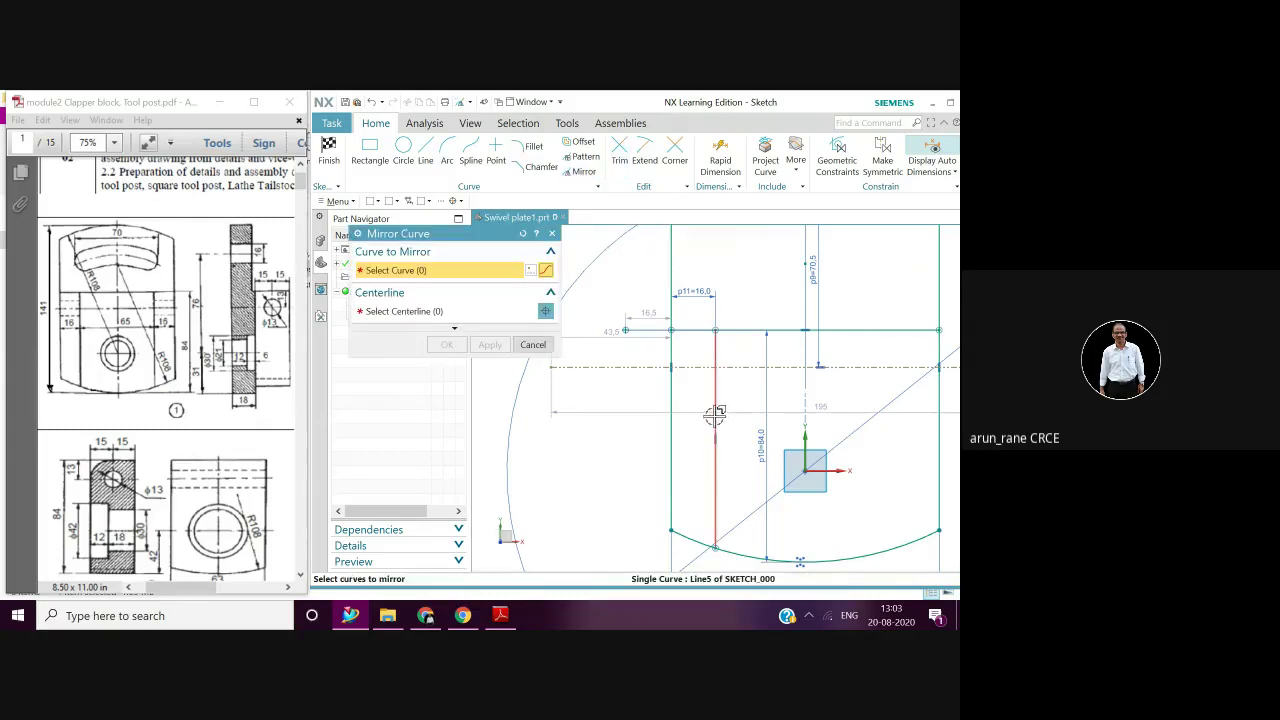
{"action": "left_click", "coordinate": [714, 414]}
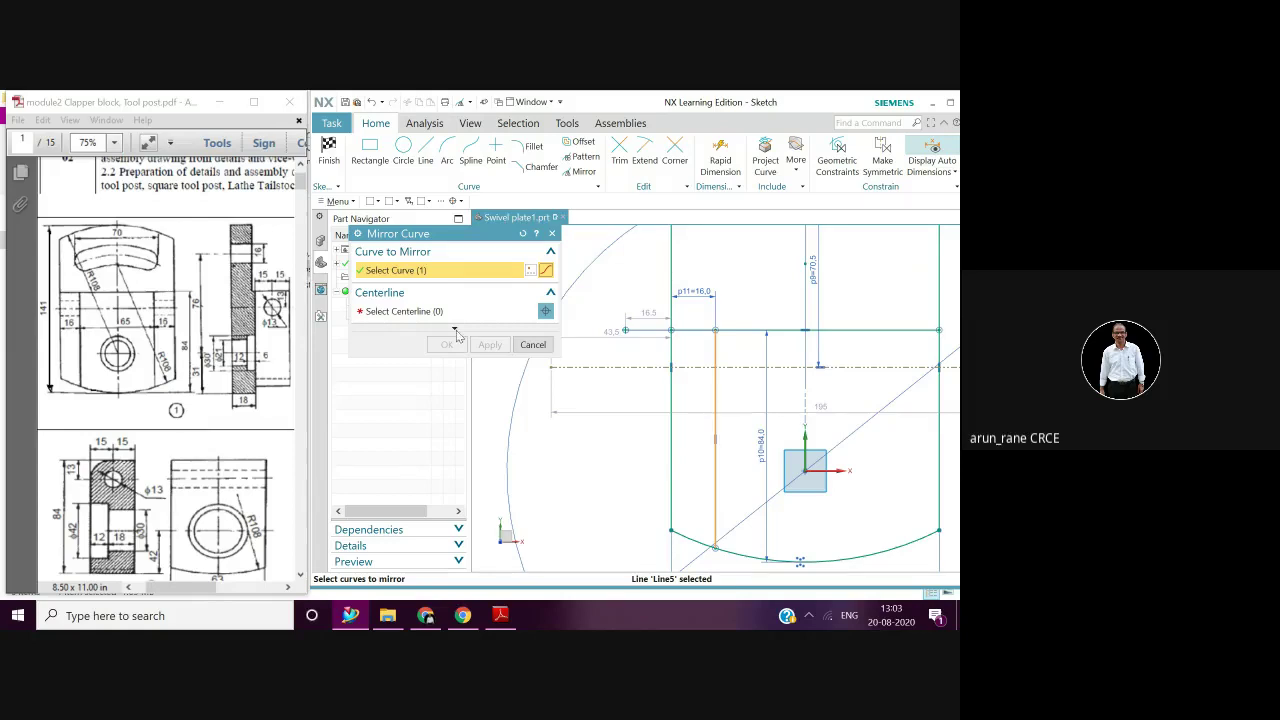
{"action": "left_click", "coordinate": [405, 312]}
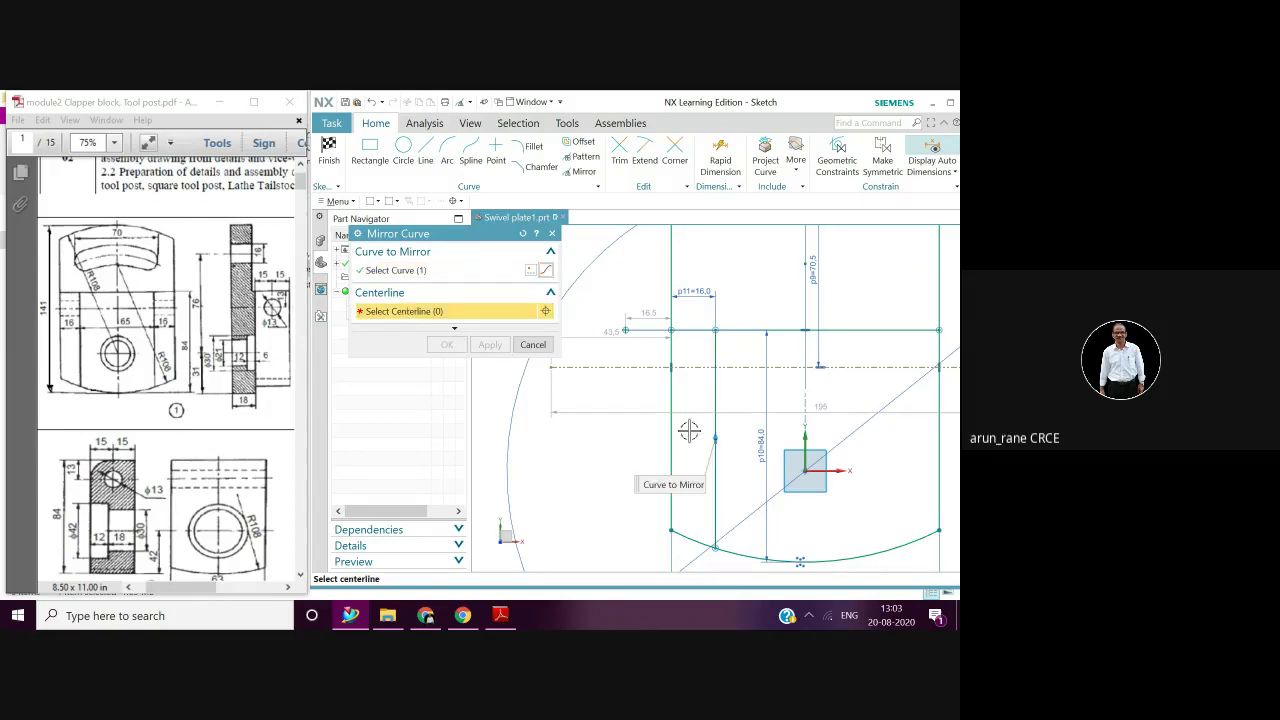
{"action": "left_click", "coordinate": [806, 442]}
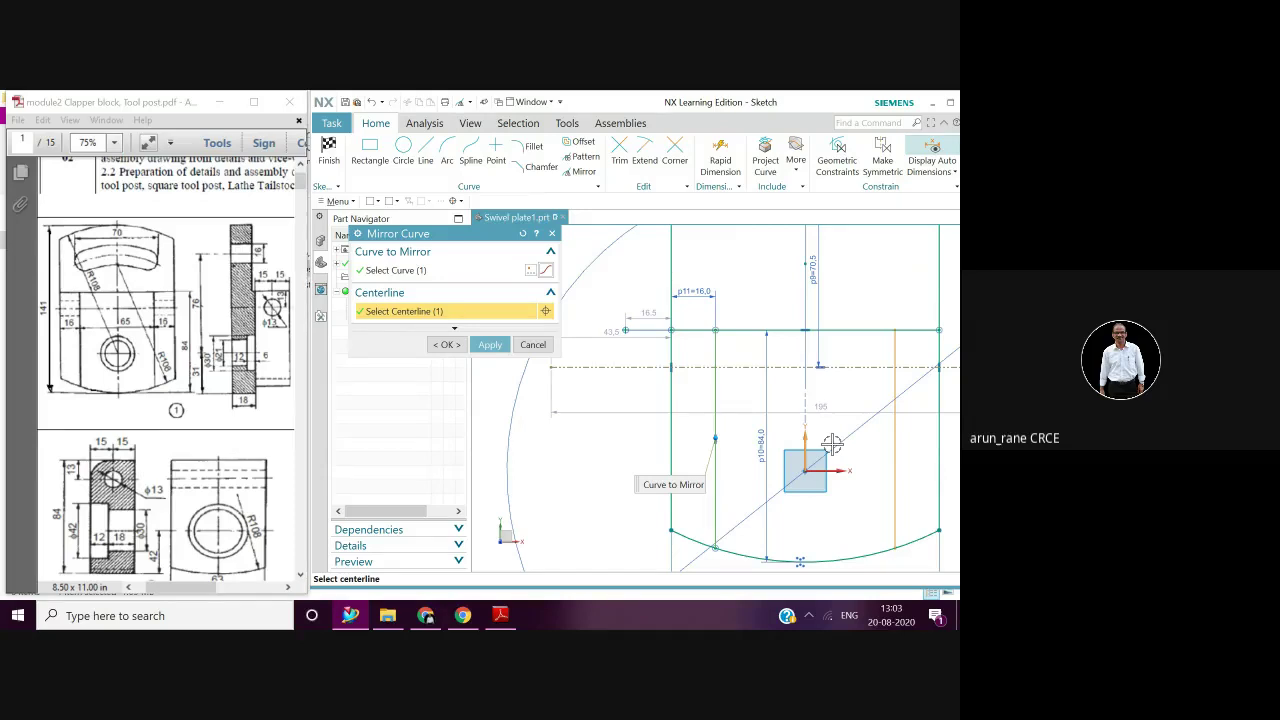
{"action": "left_click", "coordinate": [489, 345]}
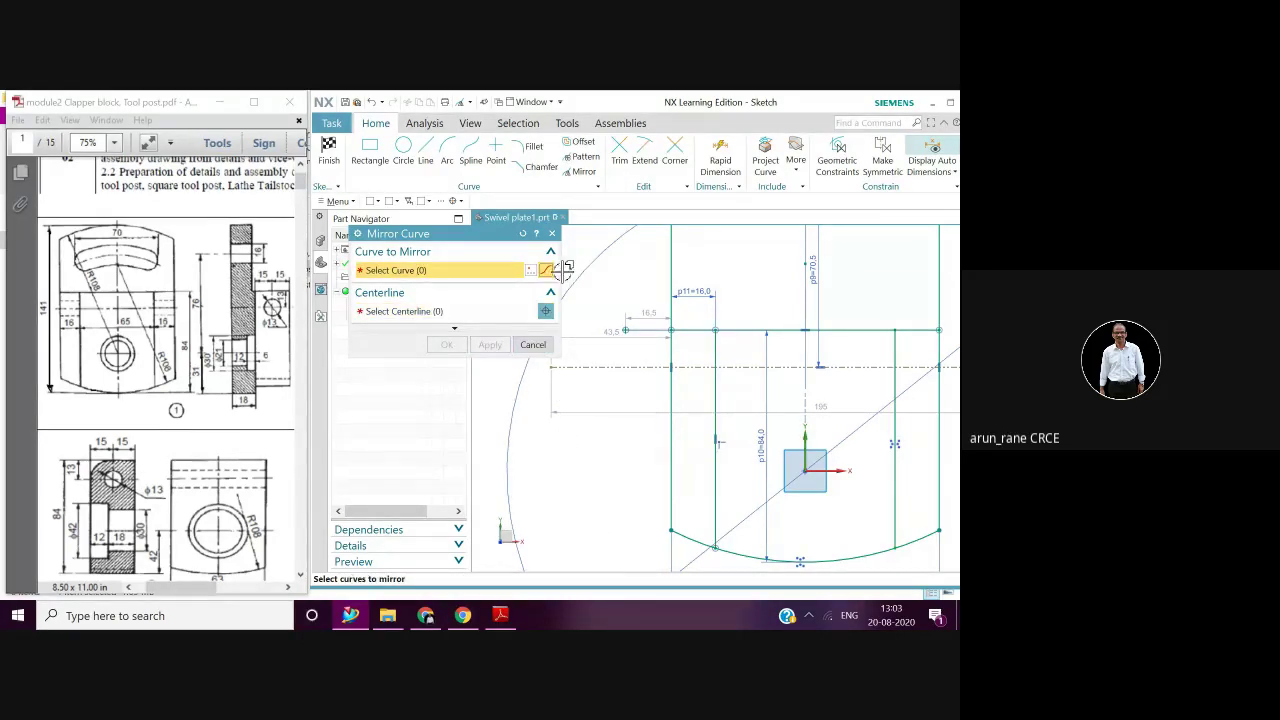
{"action": "left_click", "coordinate": [551, 233]}
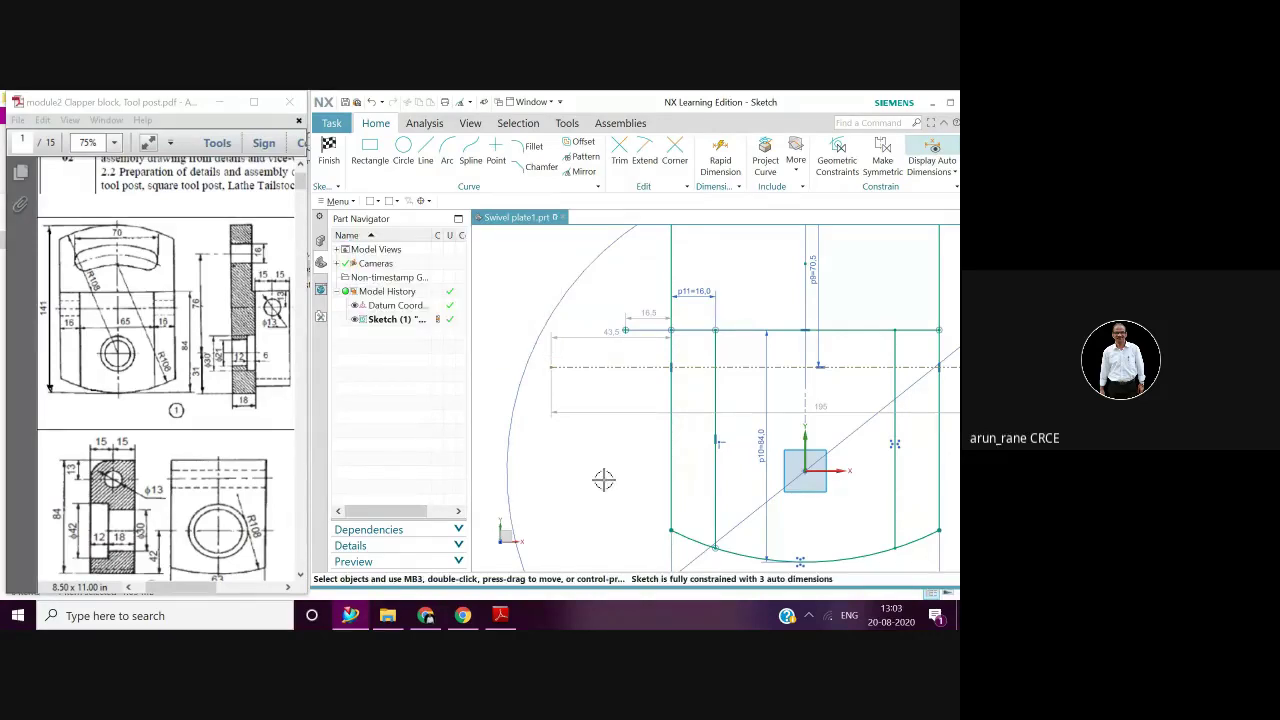
Shift the 216 mm diameter dimension's label slightly closer to the large circle
{"action": "scroll", "coordinate": [604, 480], "scroll_direction": "down", "scroll_amount": 3}
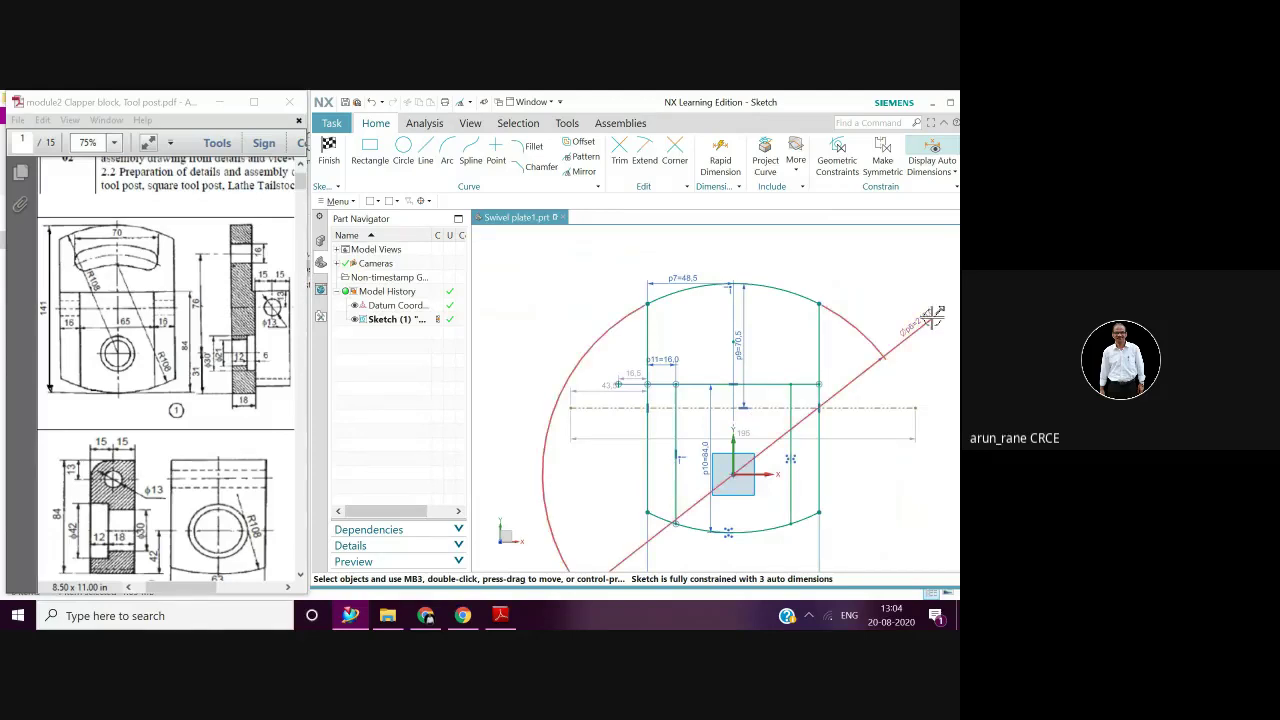
{"action": "left_click_drag", "start_coordinate": [917, 331], "coordinate": [902, 330]}
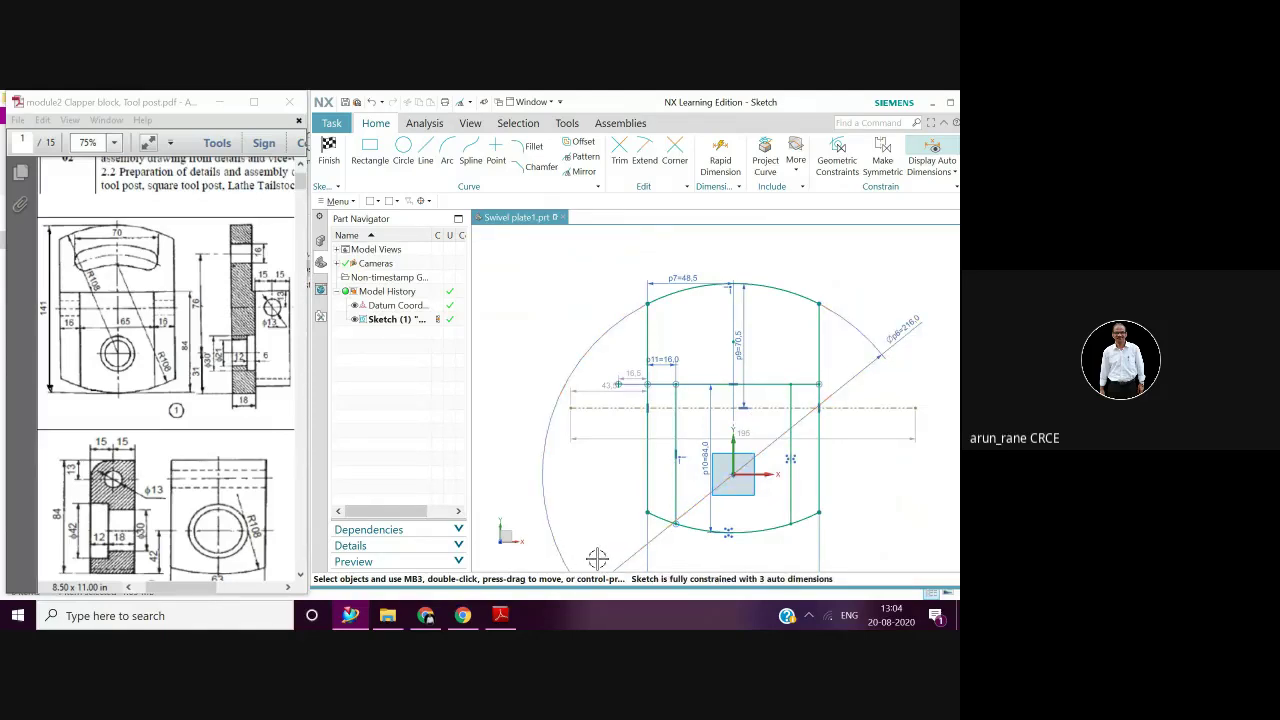
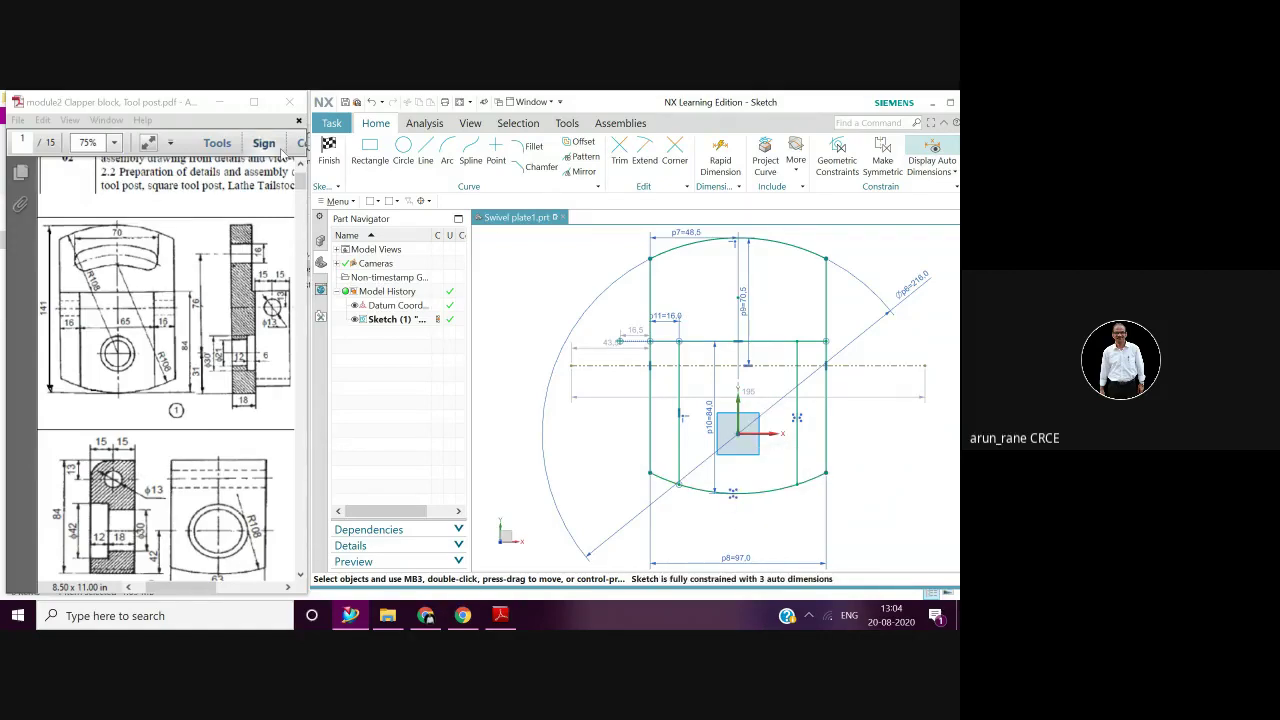
Try to draw a 26 mm line at 90° upward from the lower arc's midpoint
{"action": "left_click", "coordinate": [424, 150]}
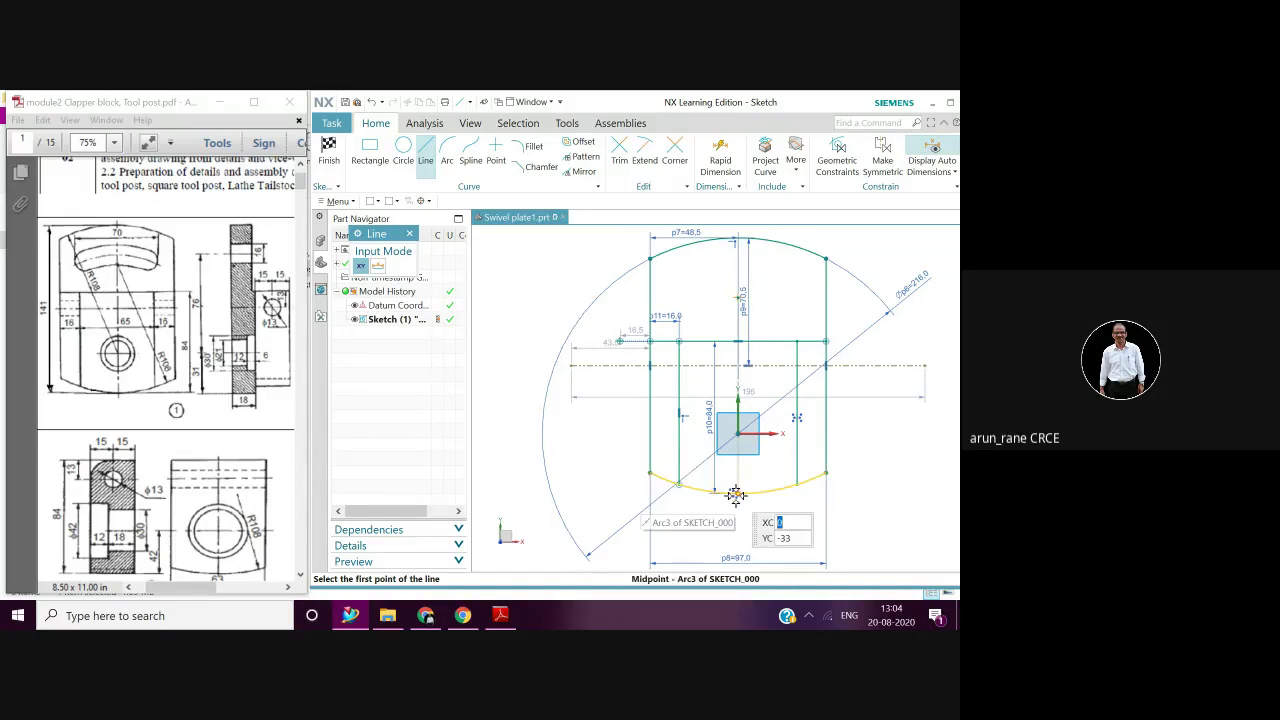
{"action": "left_click", "coordinate": [736, 494]}
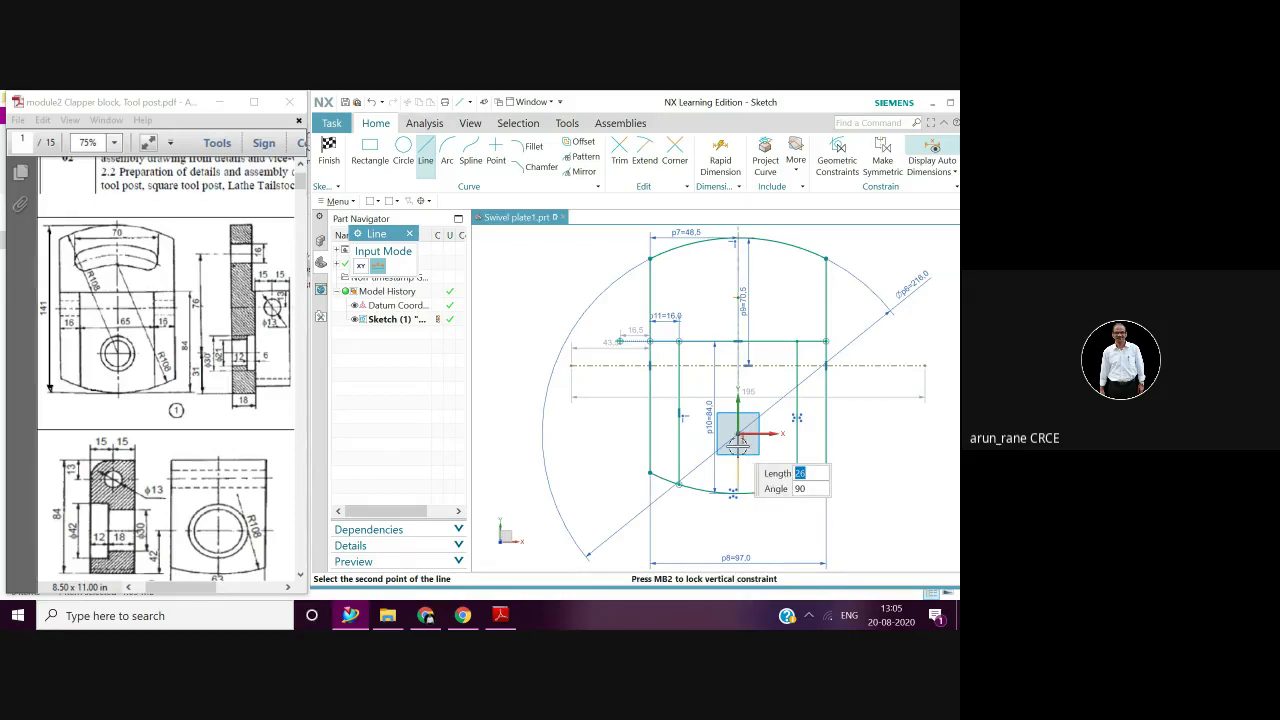
{"action": "type", "text": "26"}
{"action": "key", "text": "Tab"}
{"action": "type", "text": "90"}
{"action": "key", "text": "Tab"}
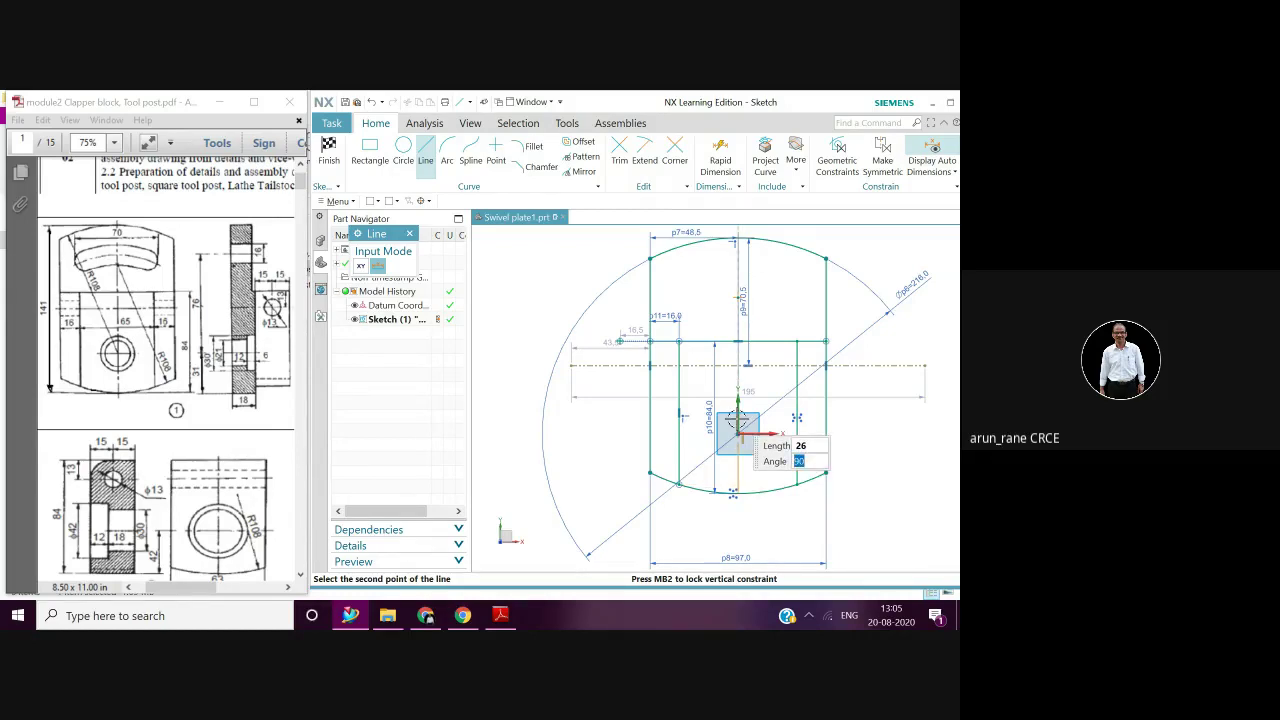
{"action": "key", "text": "Return"}
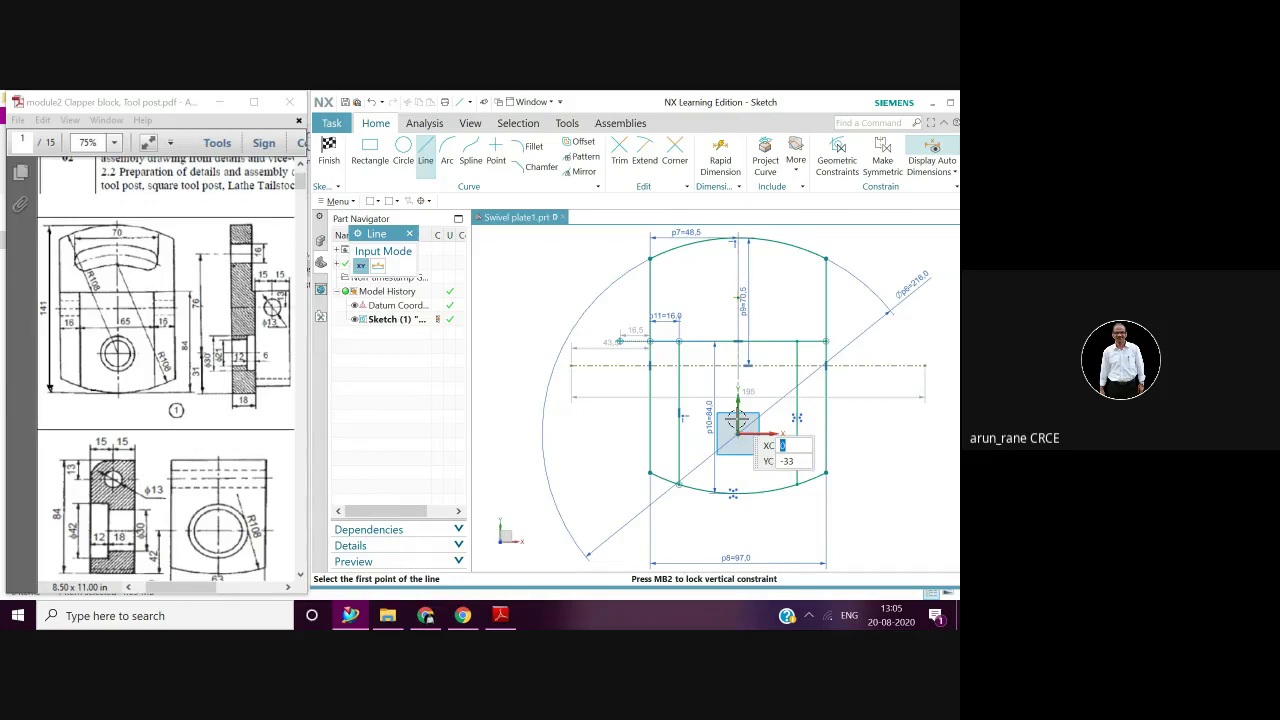
Draw a vertical line 31 mm long upward from the lower arc's midpoint
{"action": "left_click", "coordinate": [736, 493]}
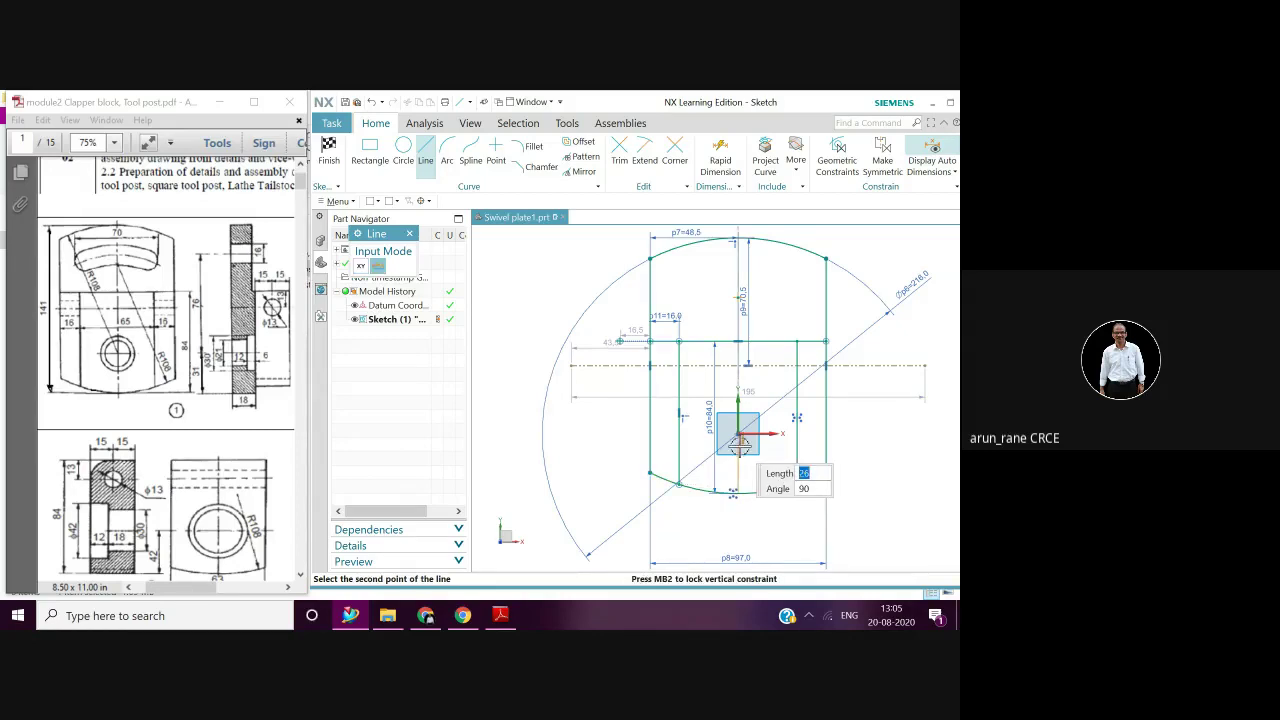
{"action": "type", "text": "31"}
{"action": "key", "text": "Tab"}
{"action": "key", "text": "Return"}
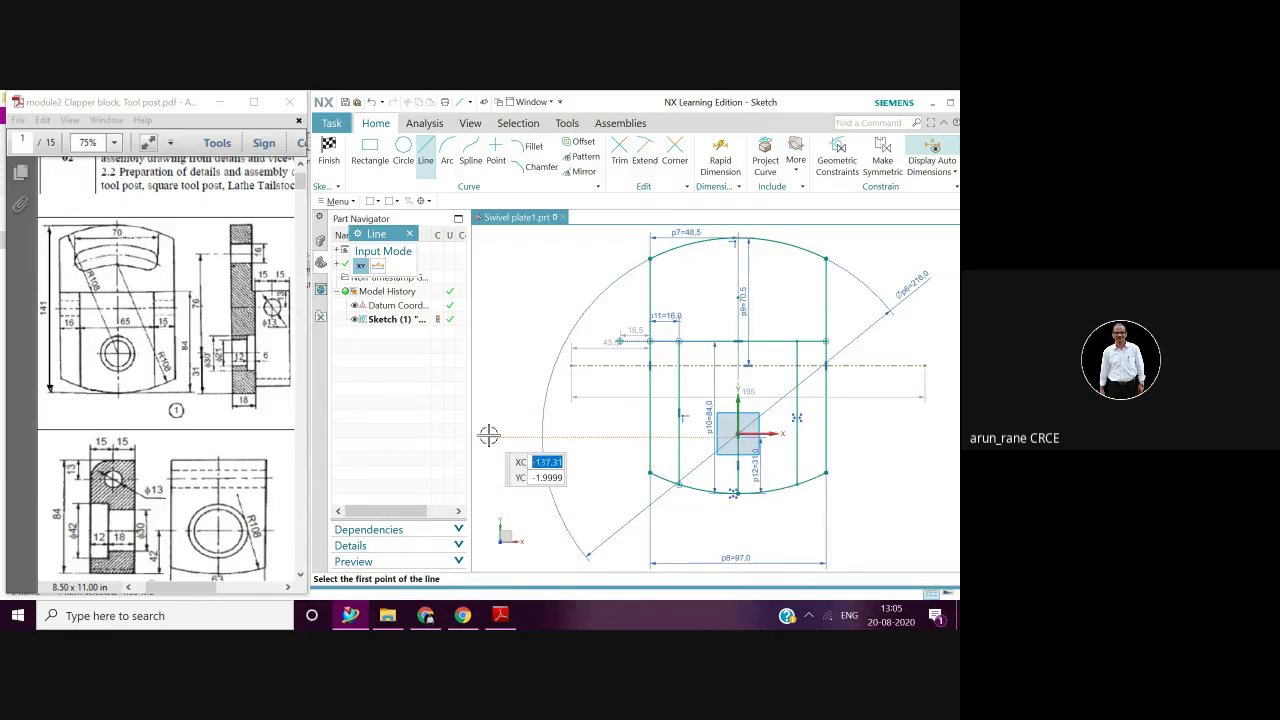
Examine the gap between the upper end of the vertical line from the lower arc and the sketch origin
{"action": "key", "text": "Escape"}
{"action": "scroll", "coordinate": [737, 430], "scroll_direction": "up", "scroll_amount": 3}
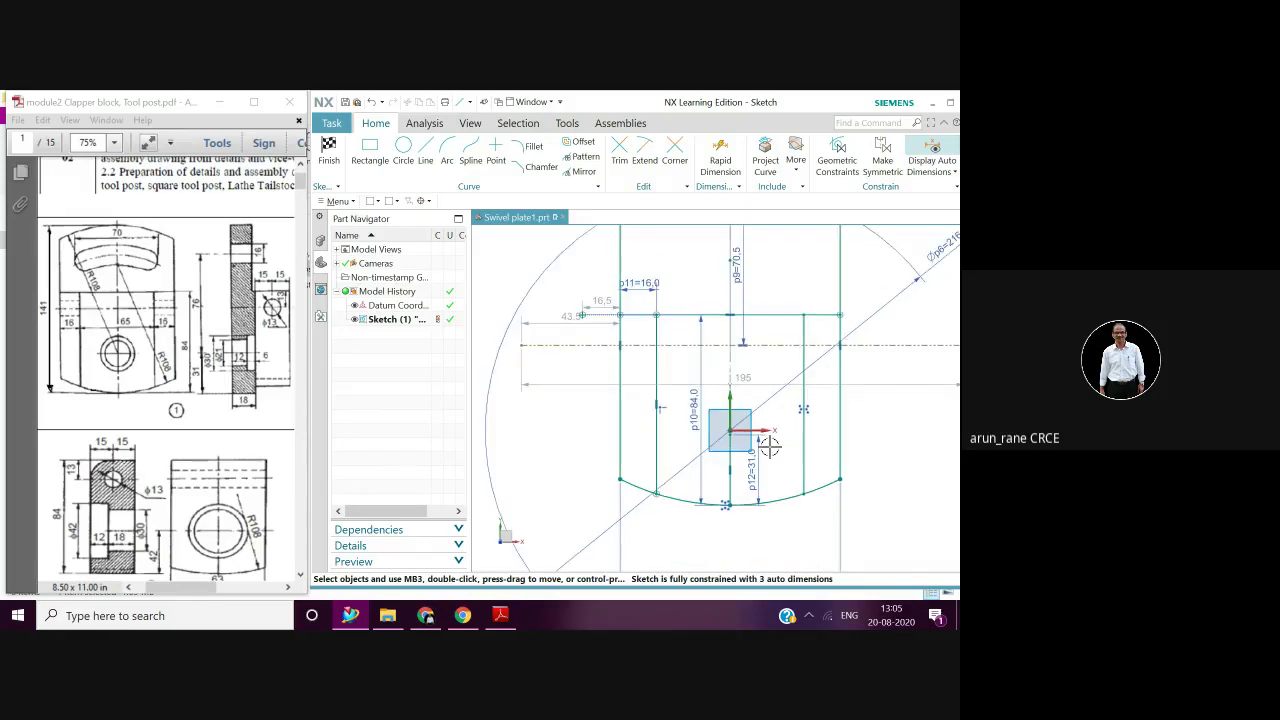
{"action": "scroll", "coordinate": [769, 447], "scroll_direction": "up", "scroll_amount": 4}
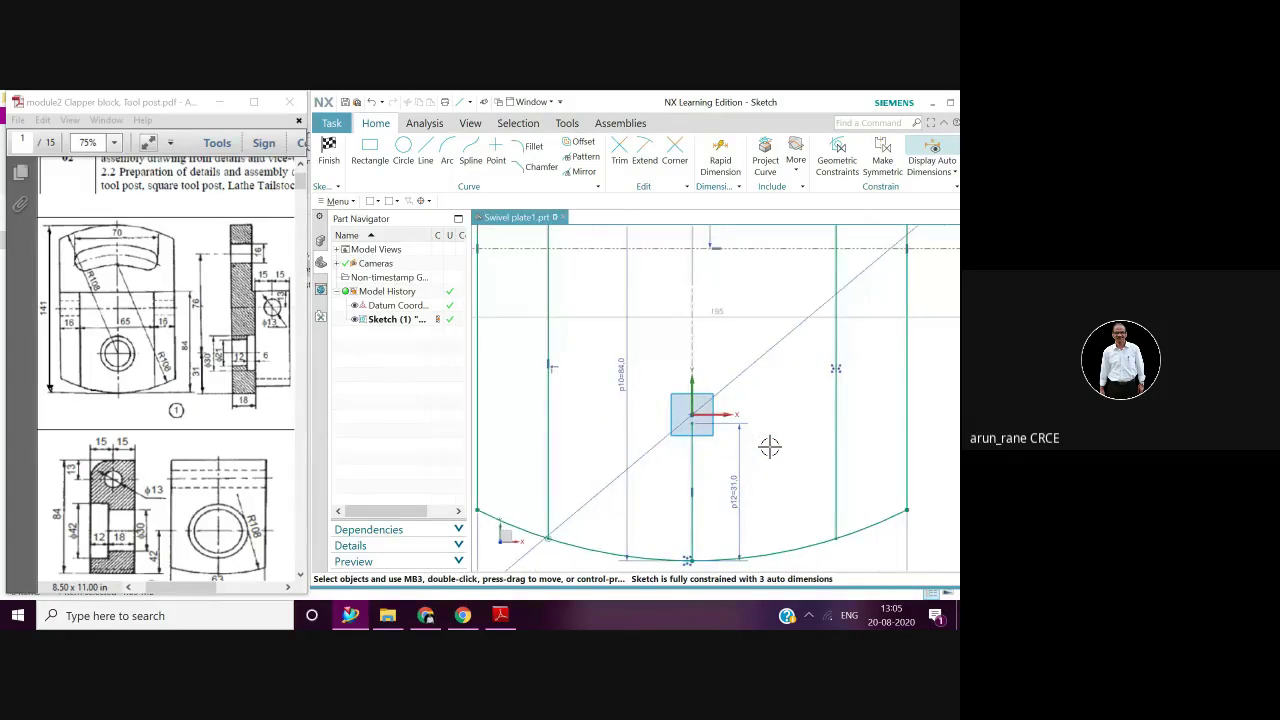
{"action": "scroll", "coordinate": [767, 447], "scroll_direction": "up", "scroll_amount": 1}
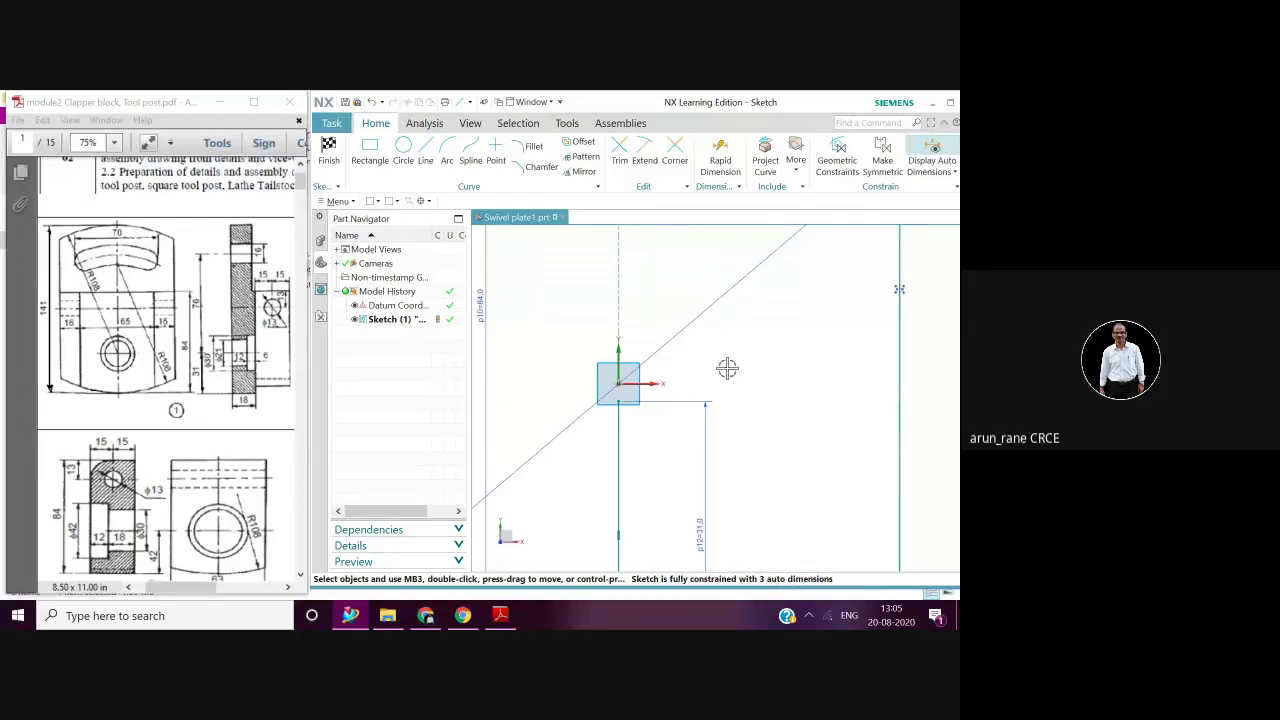
{"action": "scroll", "coordinate": [774, 365], "scroll_direction": "down", "scroll_amount": 4}
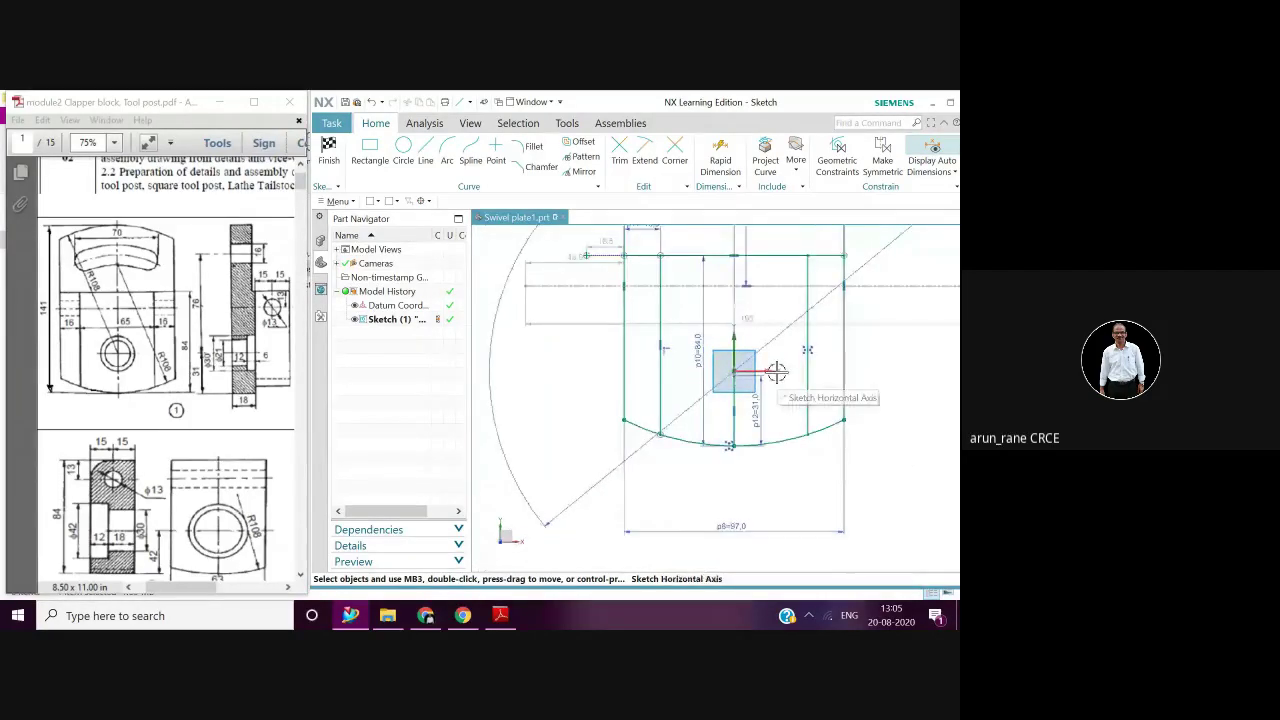
{"action": "scroll", "coordinate": [778, 373], "scroll_direction": "down", "scroll_amount": 1}
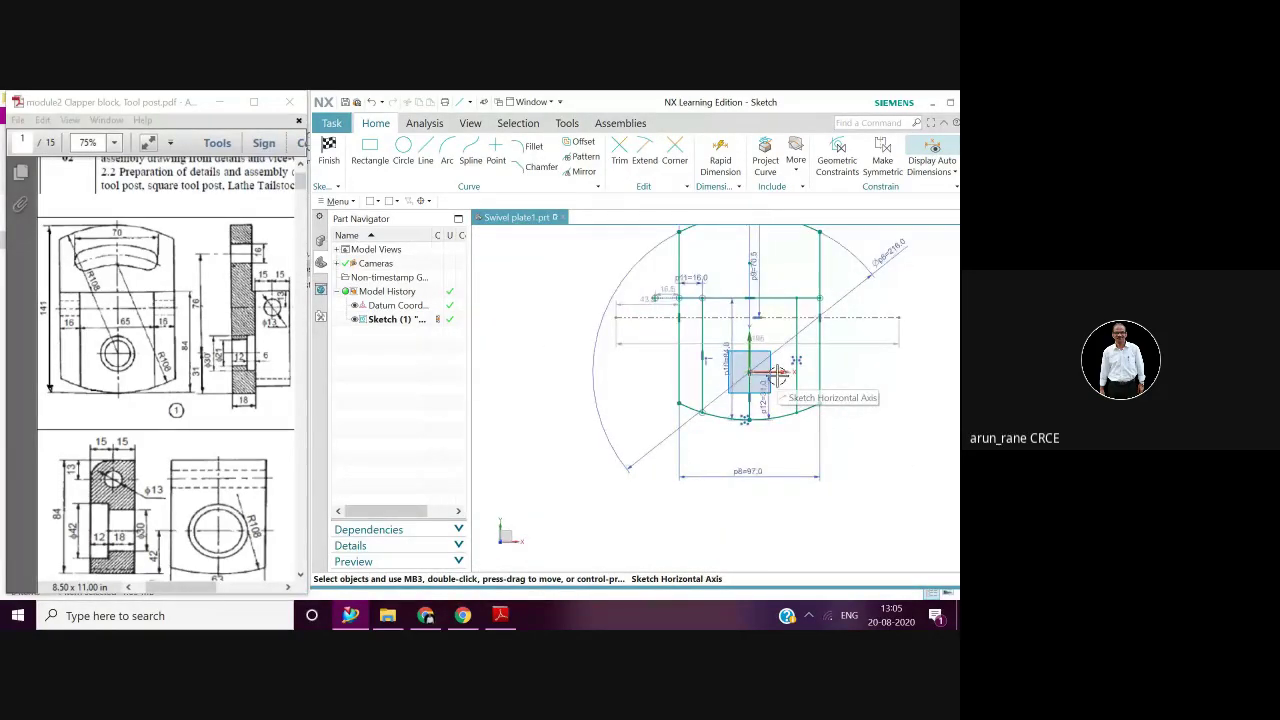
{"action": "scroll", "coordinate": [778, 376], "scroll_direction": "down", "scroll_amount": 1}
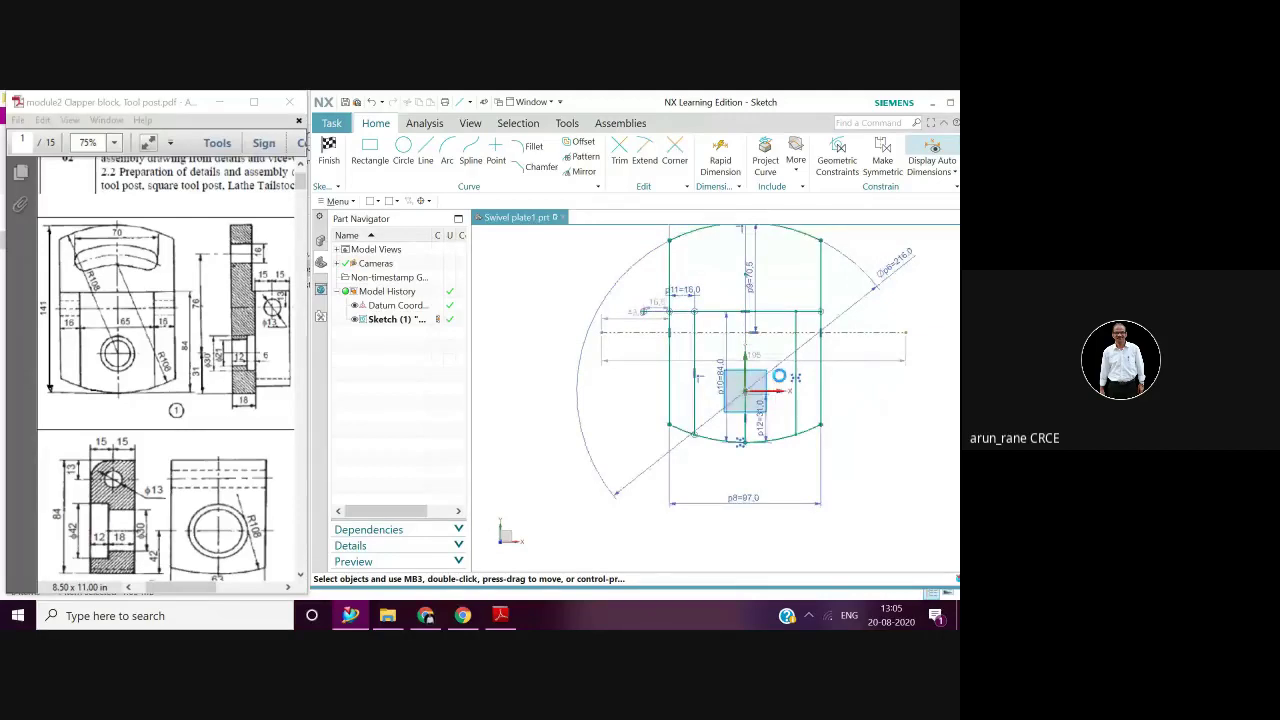
{"action": "scroll", "coordinate": [779, 376], "scroll_direction": "up", "scroll_amount": 1}
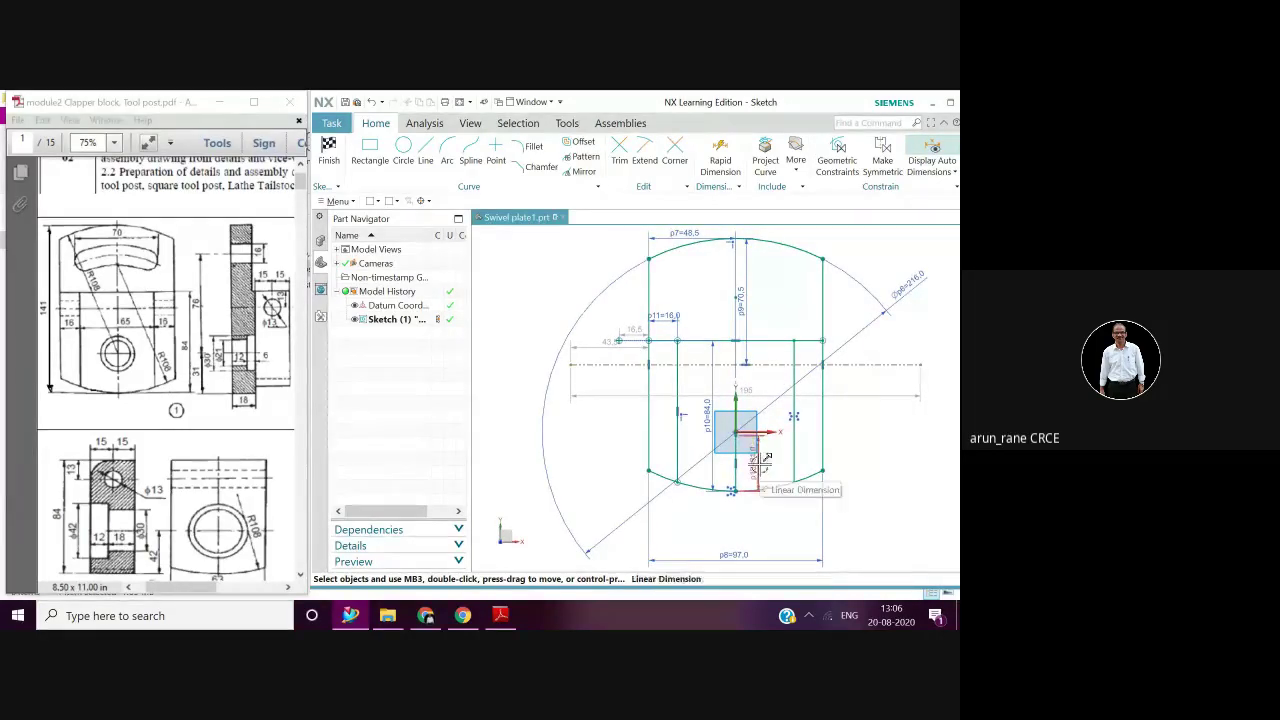
{"action": "scroll", "coordinate": [776, 458], "scroll_direction": "up", "scroll_amount": 1}
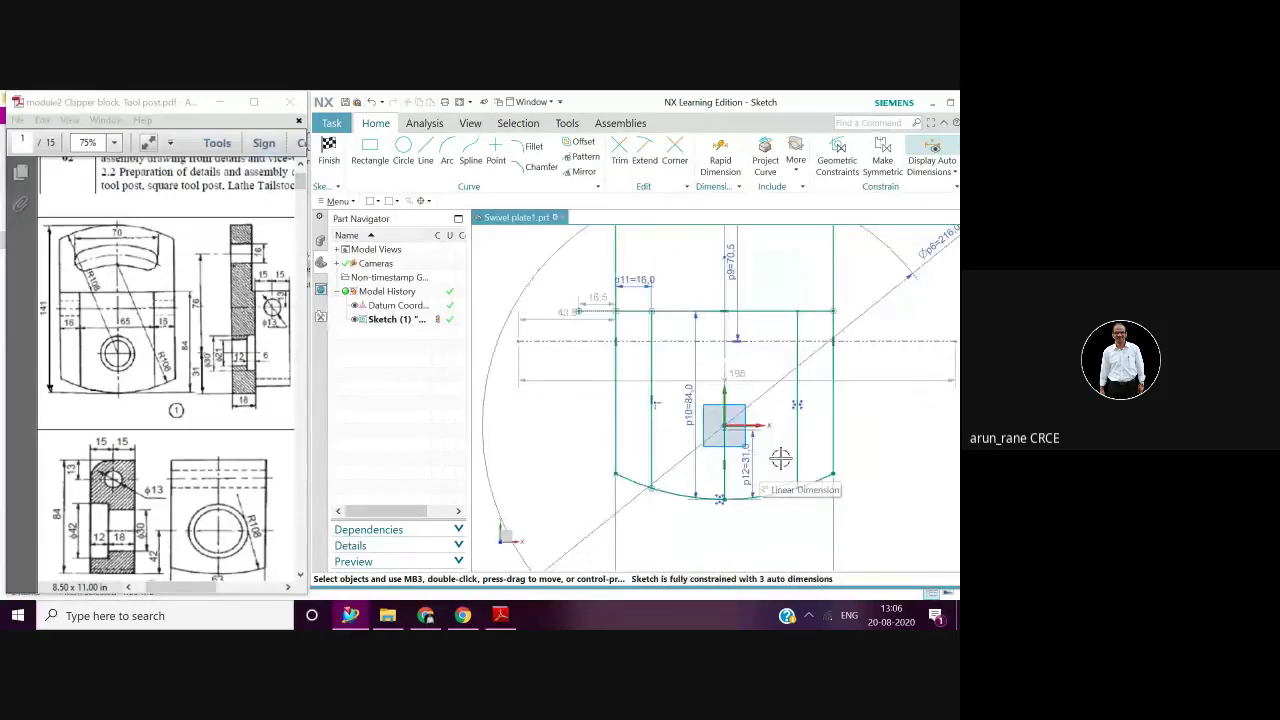
{"action": "scroll", "coordinate": [780, 458], "scroll_direction": "up", "scroll_amount": 1}
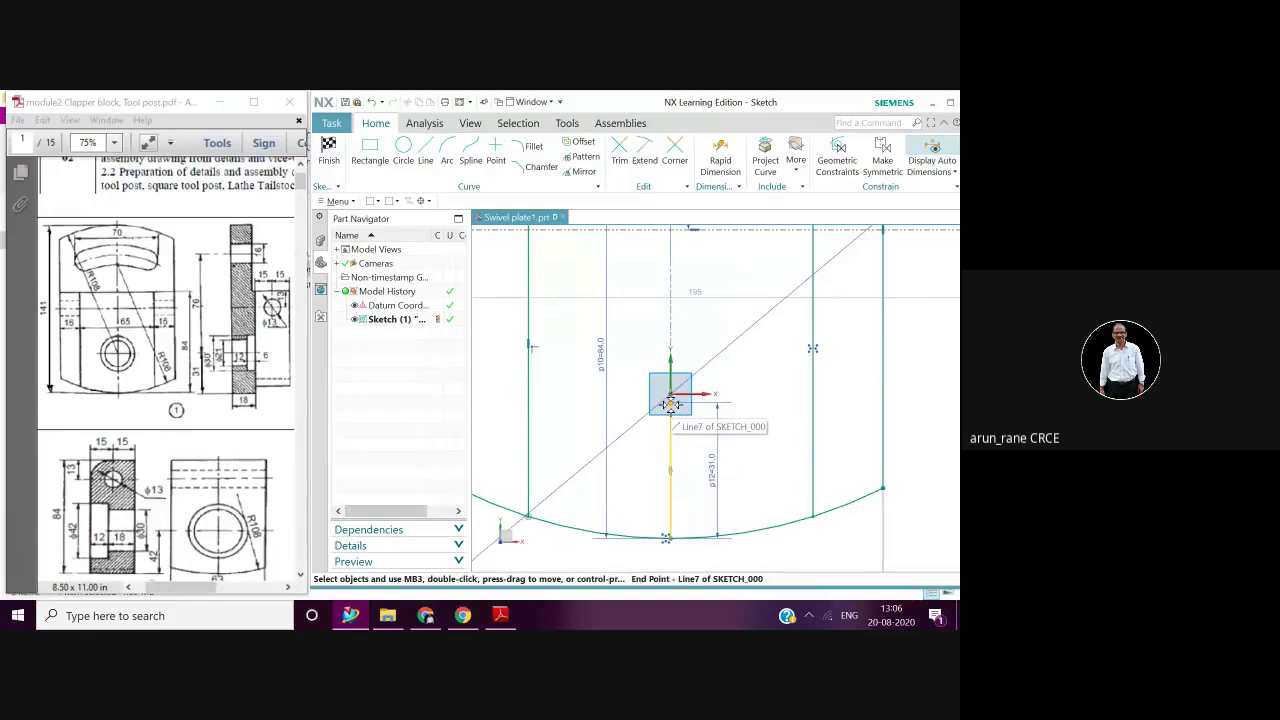
{"action": "scroll", "coordinate": [825, 426], "scroll_direction": "down", "scroll_amount": 2}
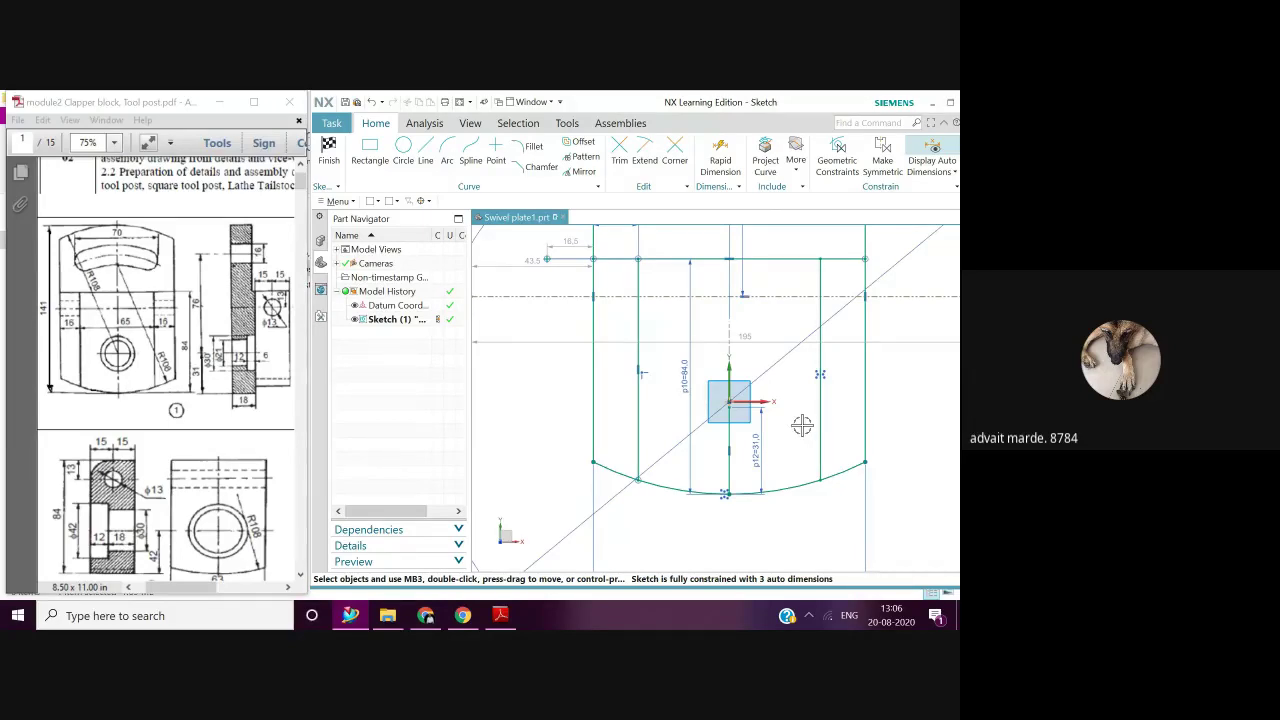
{"action": "scroll", "coordinate": [805, 425], "scroll_direction": "up", "scroll_amount": 2}
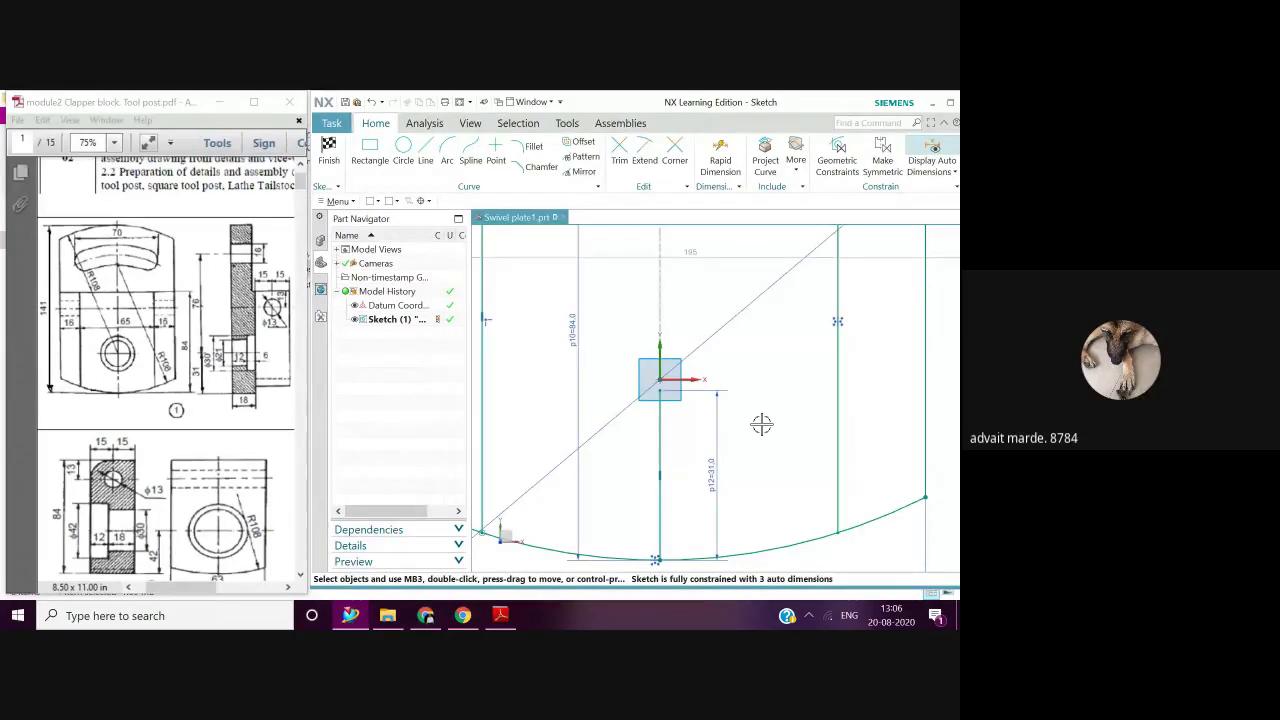
{"action": "scroll", "coordinate": [762, 425], "scroll_direction": "up", "scroll_amount": 2}
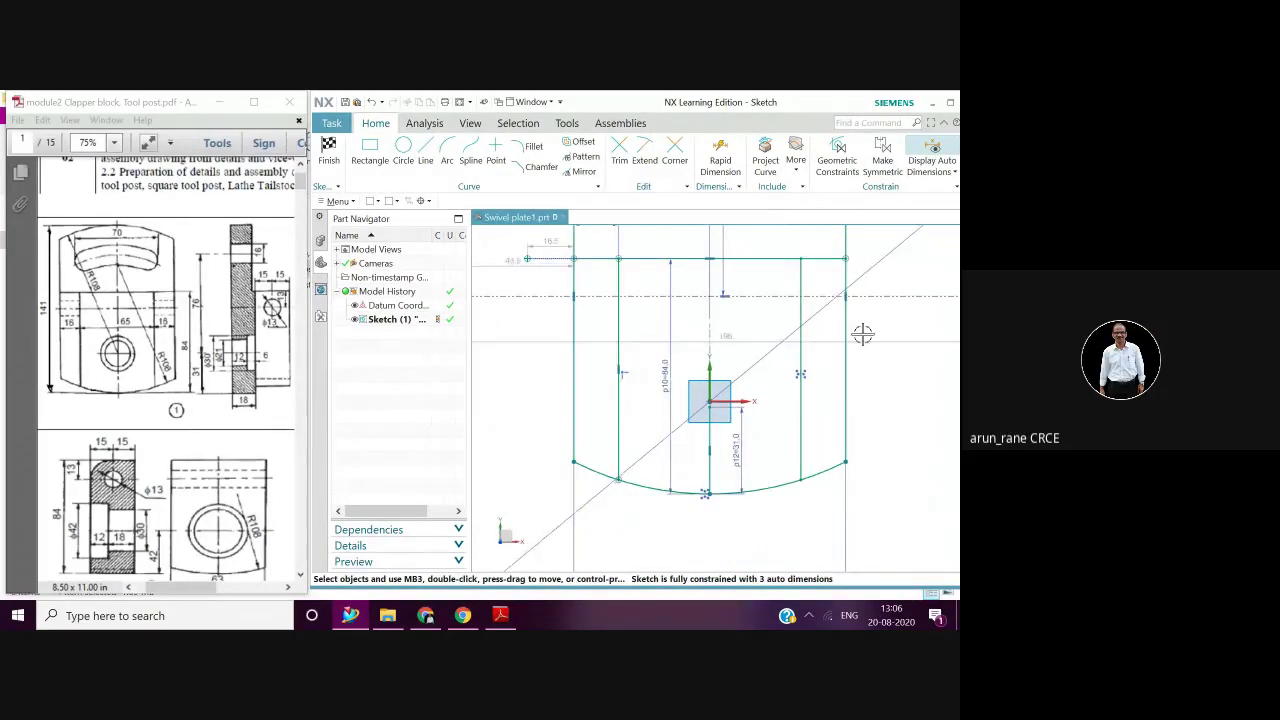
{"action": "left_click", "coordinate": [777, 375]}
{"action": "scroll", "coordinate": [770, 460], "scroll_direction": "up", "scroll_amount": 2}
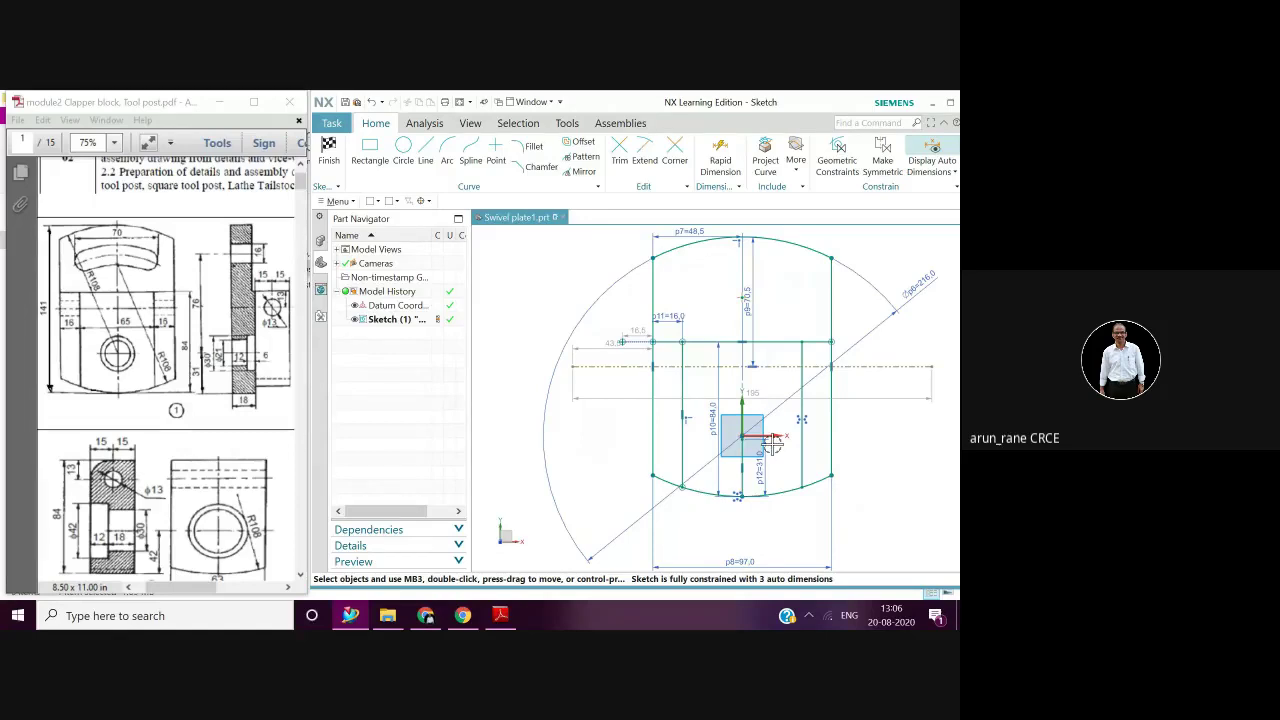
{"action": "scroll", "coordinate": [773, 443], "scroll_direction": "down", "scroll_amount": 2}
{"action": "middle_click_drag", "start_coordinate": [775, 435], "coordinate": [782, 413]}
{"action": "scroll", "coordinate": [782, 410], "scroll_direction": "down", "scroll_amount": 3}
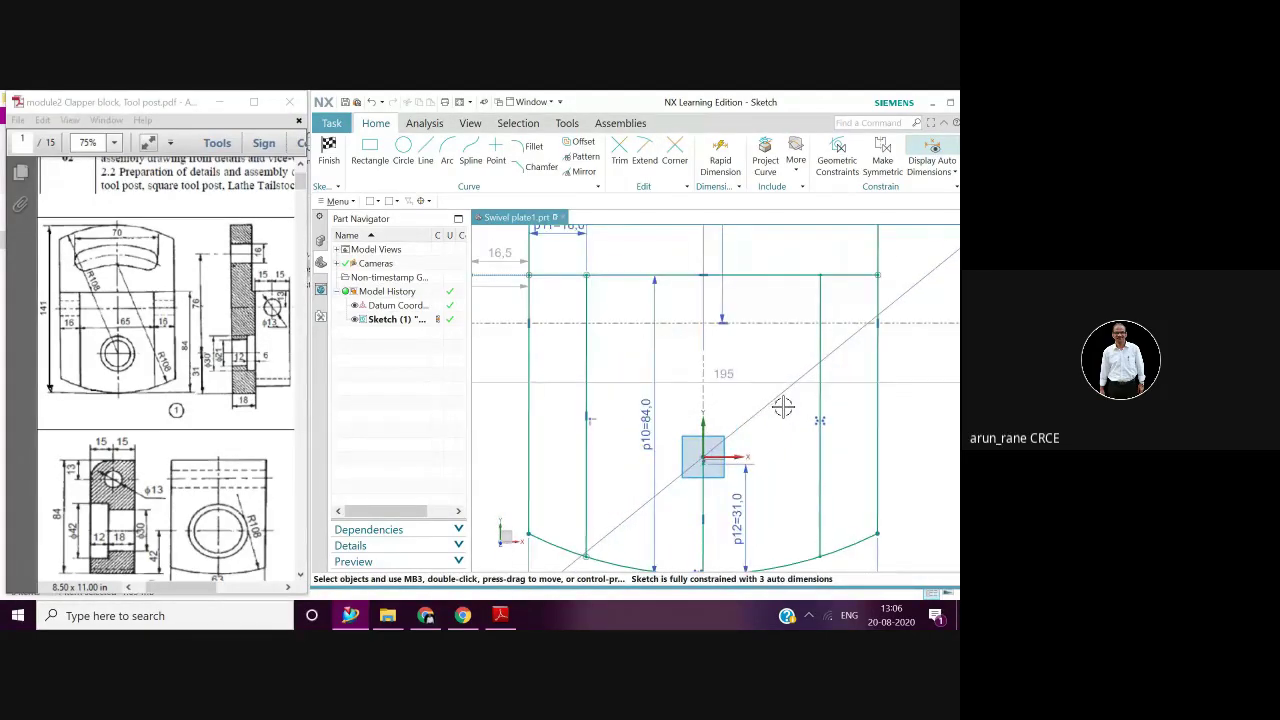
{"action": "scroll", "coordinate": [782, 406], "scroll_direction": "up", "scroll_amount": 3}
{"action": "scroll", "coordinate": [785, 404], "scroll_direction": "down", "scroll_amount": 1}
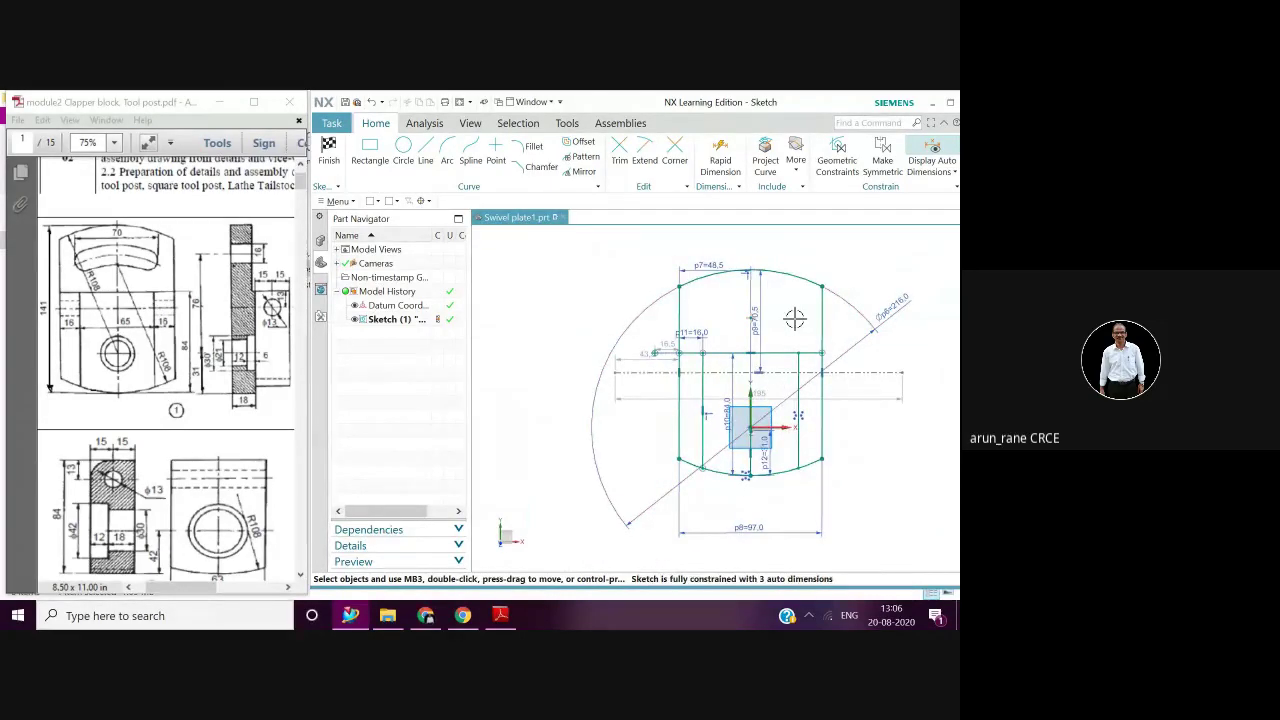
Rotate the sketch view and orient it back square to the sketch plane
{"action": "middle_click_drag", "start_coordinate": [794, 318], "coordinate": [771, 391]}
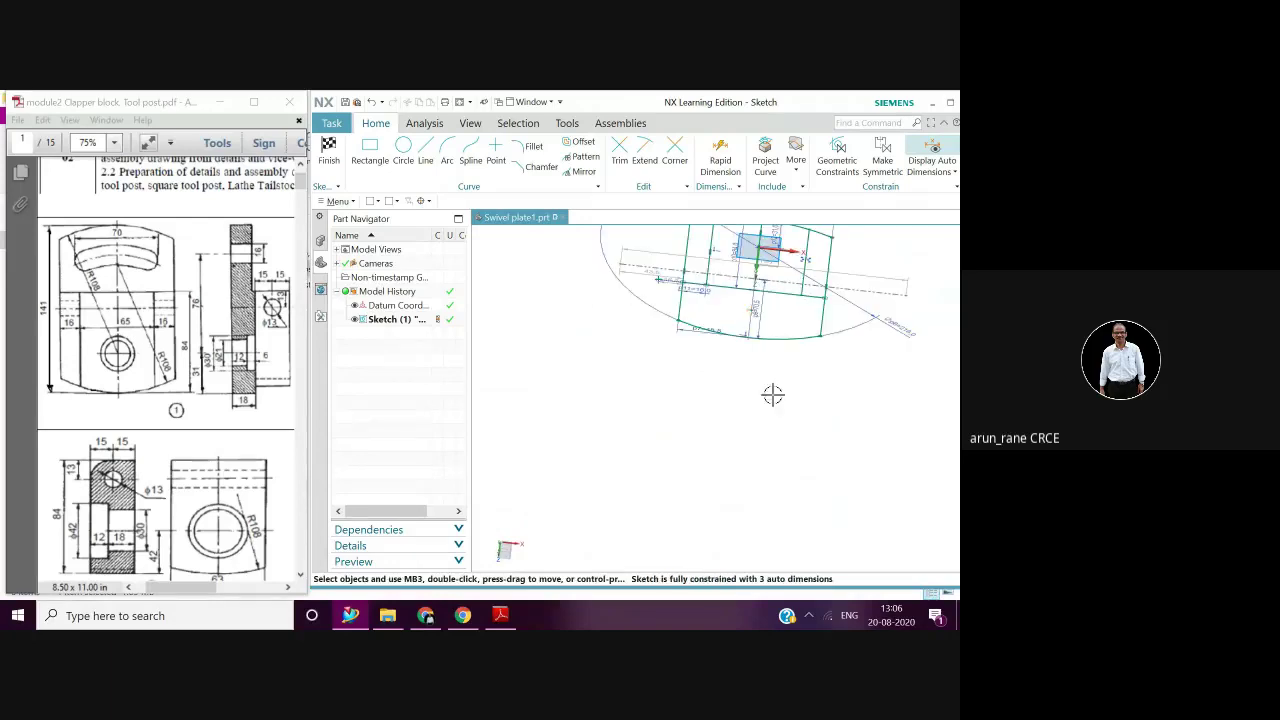
{"action": "right_click", "coordinate": [917, 418]}
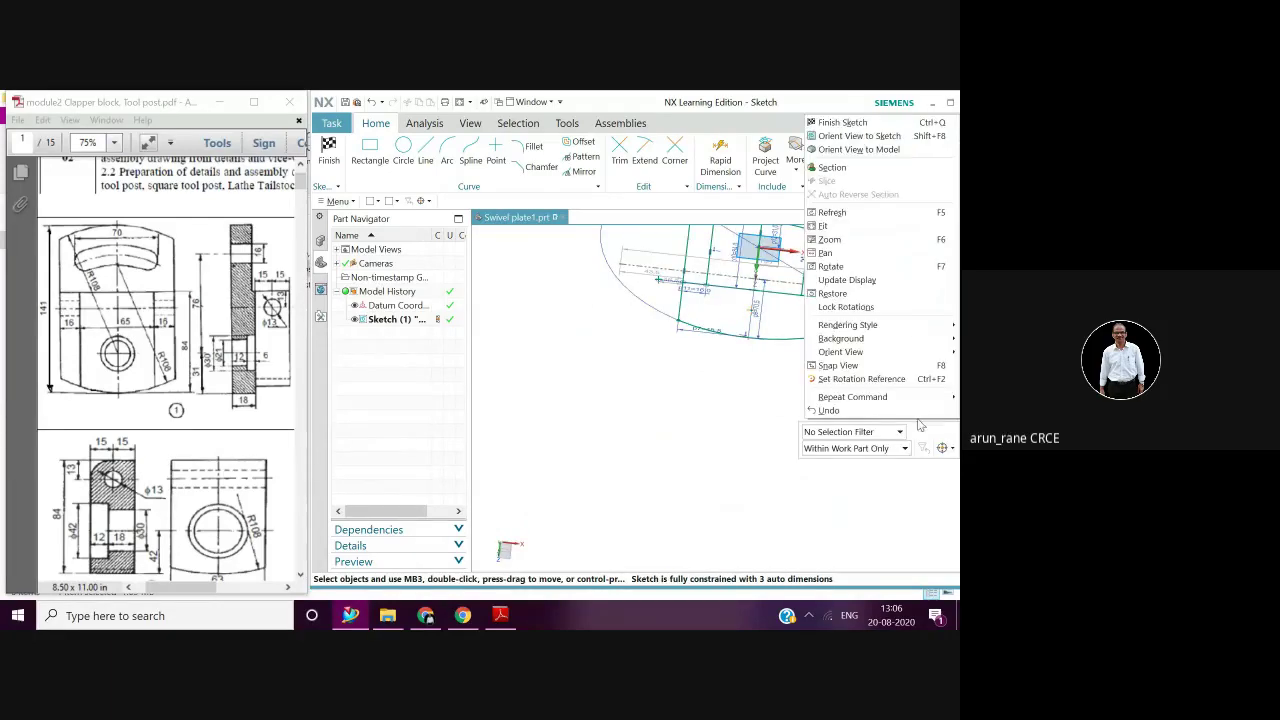
{"action": "left_click", "coordinate": [855, 137]}
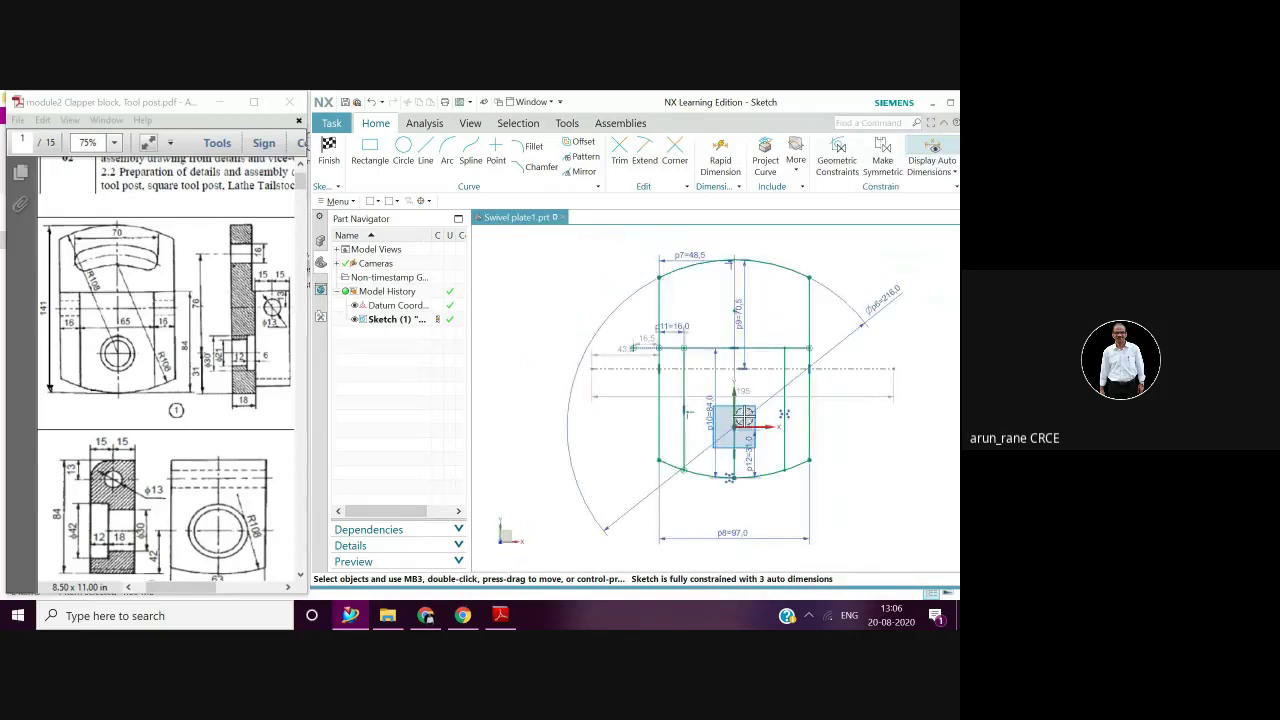
{"action": "scroll", "coordinate": [777, 345], "scroll_direction": "up", "scroll_amount": 2}
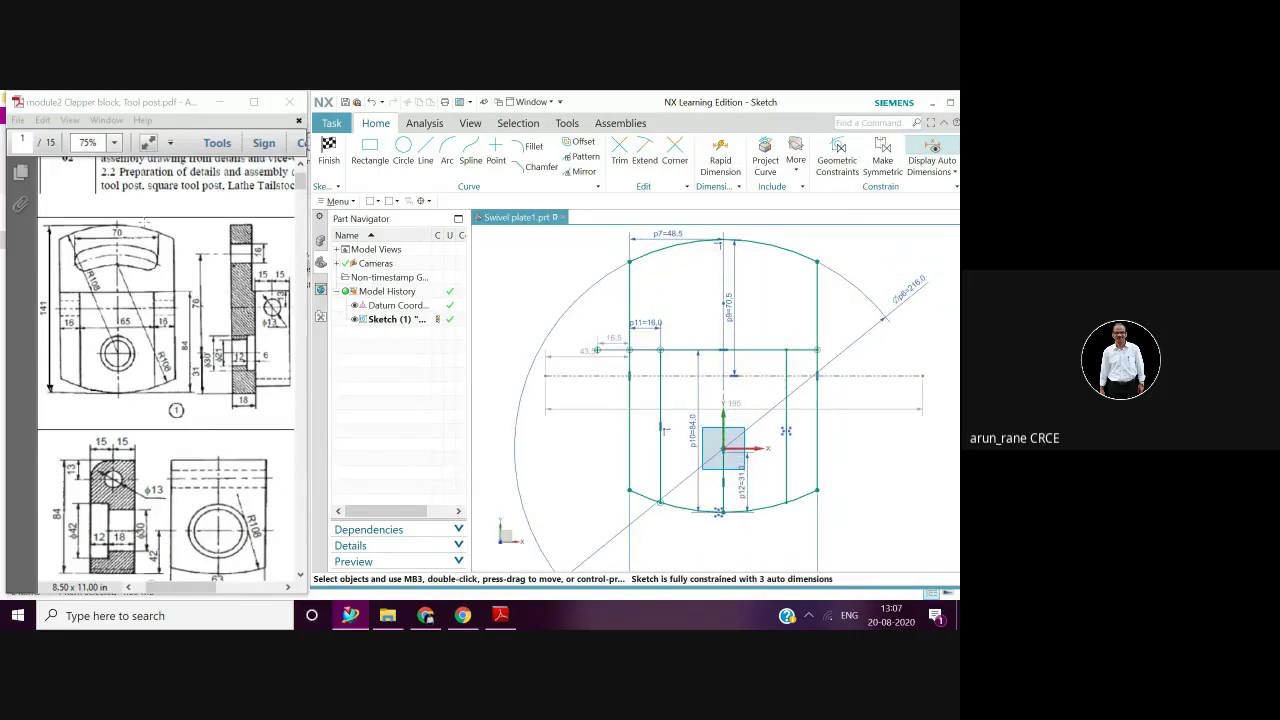
{"action": "left_click", "coordinate": [446, 155]}
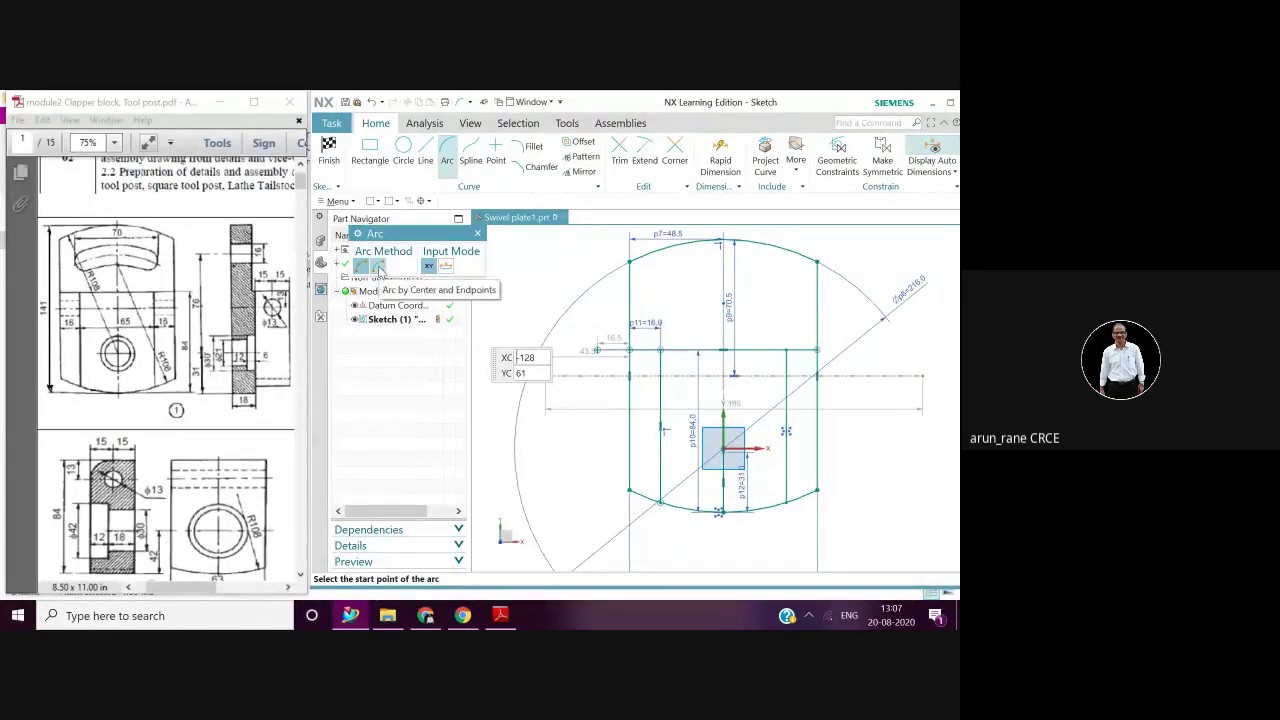
{"action": "left_click", "coordinate": [379, 267]}
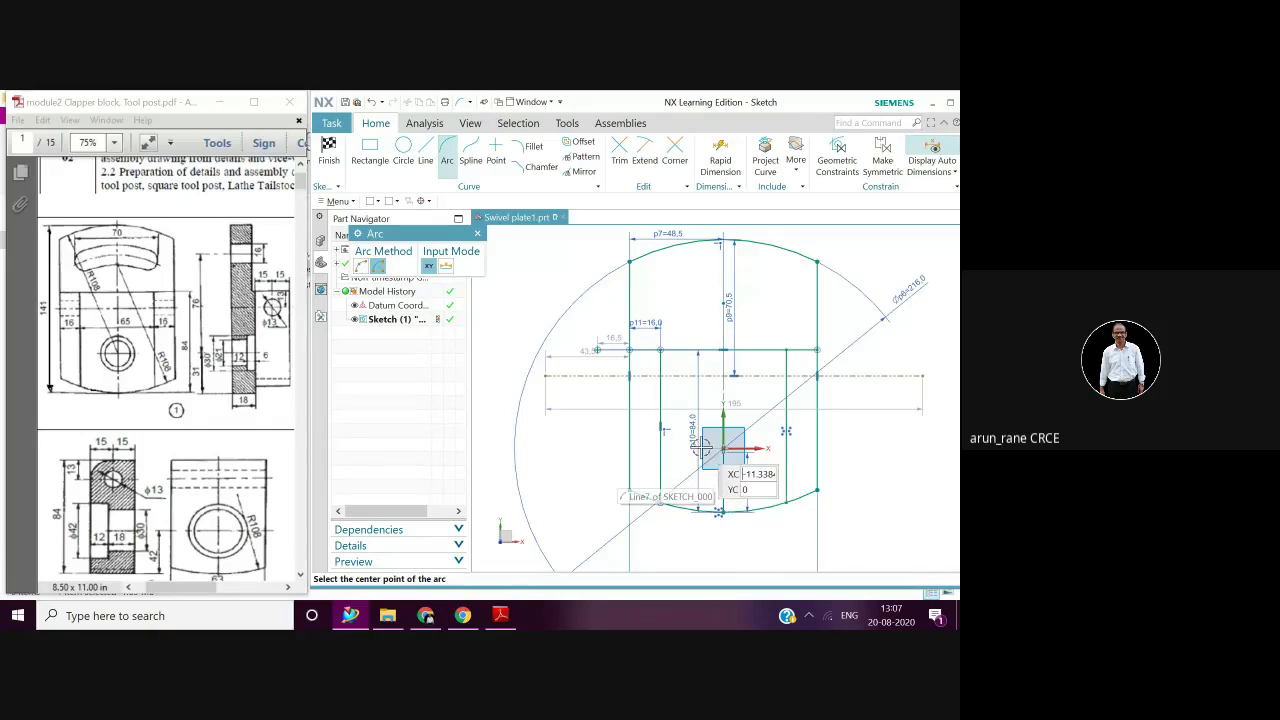
{"action": "scroll", "coordinate": [703, 447], "scroll_direction": "up", "scroll_amount": 5}
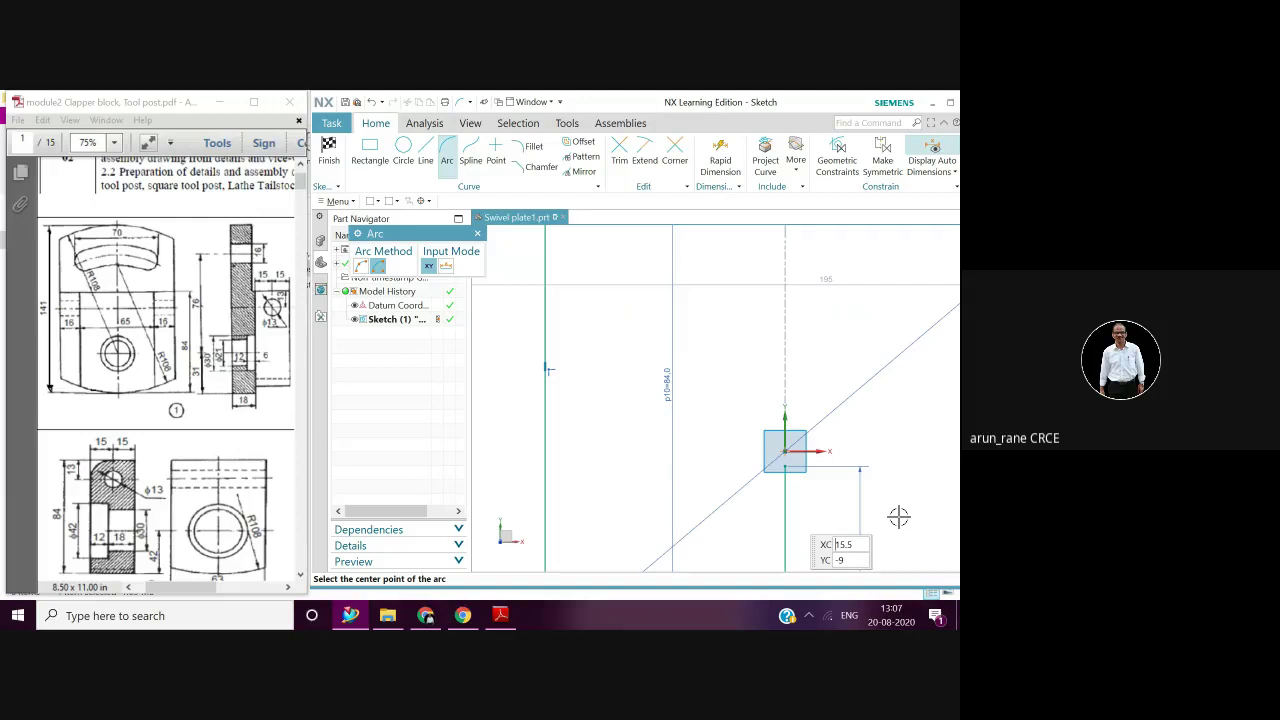
{"action": "scroll", "coordinate": [845, 510], "scroll_direction": "up", "scroll_amount": 2}
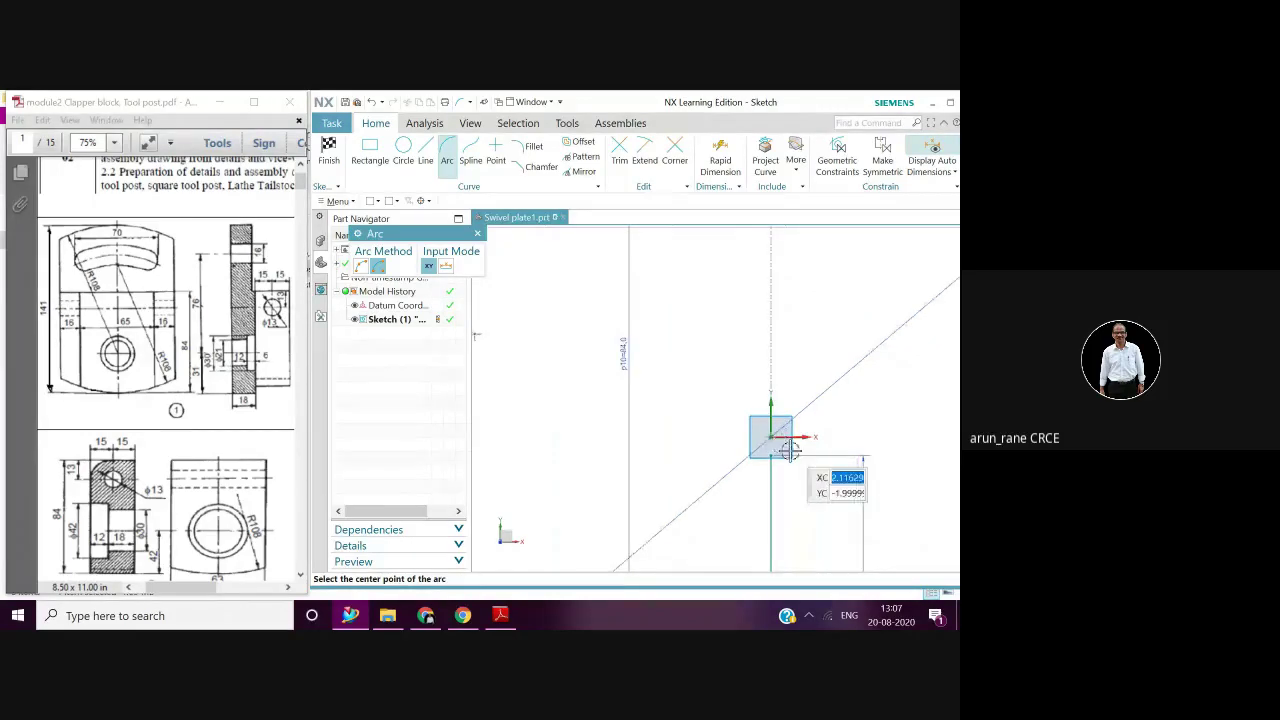
{"action": "key", "text": "Escape"}
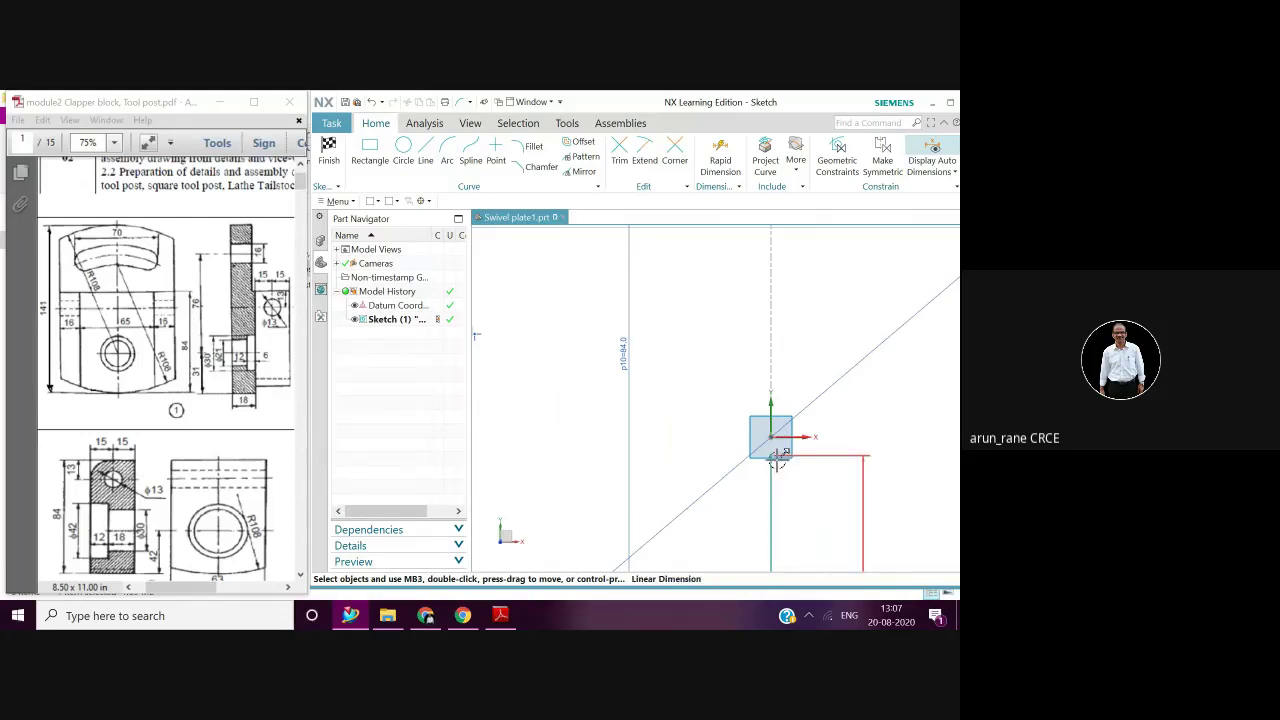
Add a vertical rapid dimension between the upper end of the line from the lower arc and the sketch origin
{"action": "left_click", "coordinate": [720, 162]}
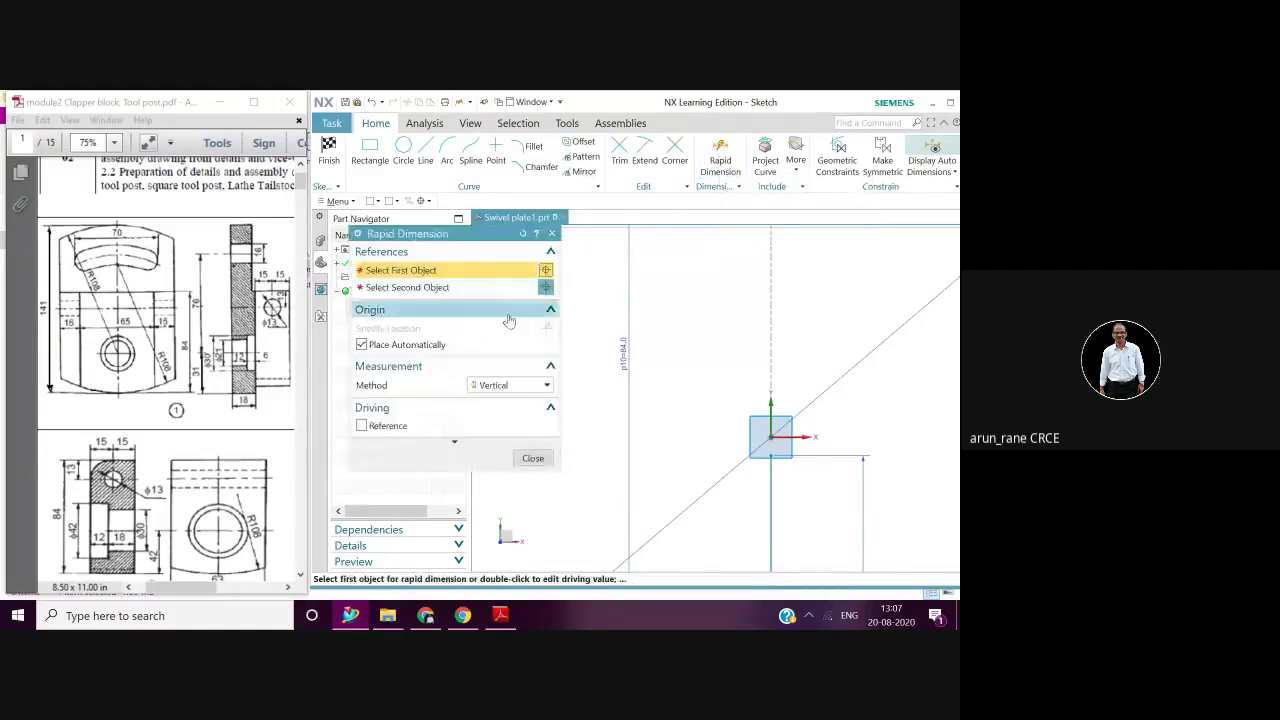
{"action": "left_click", "coordinate": [772, 457]}
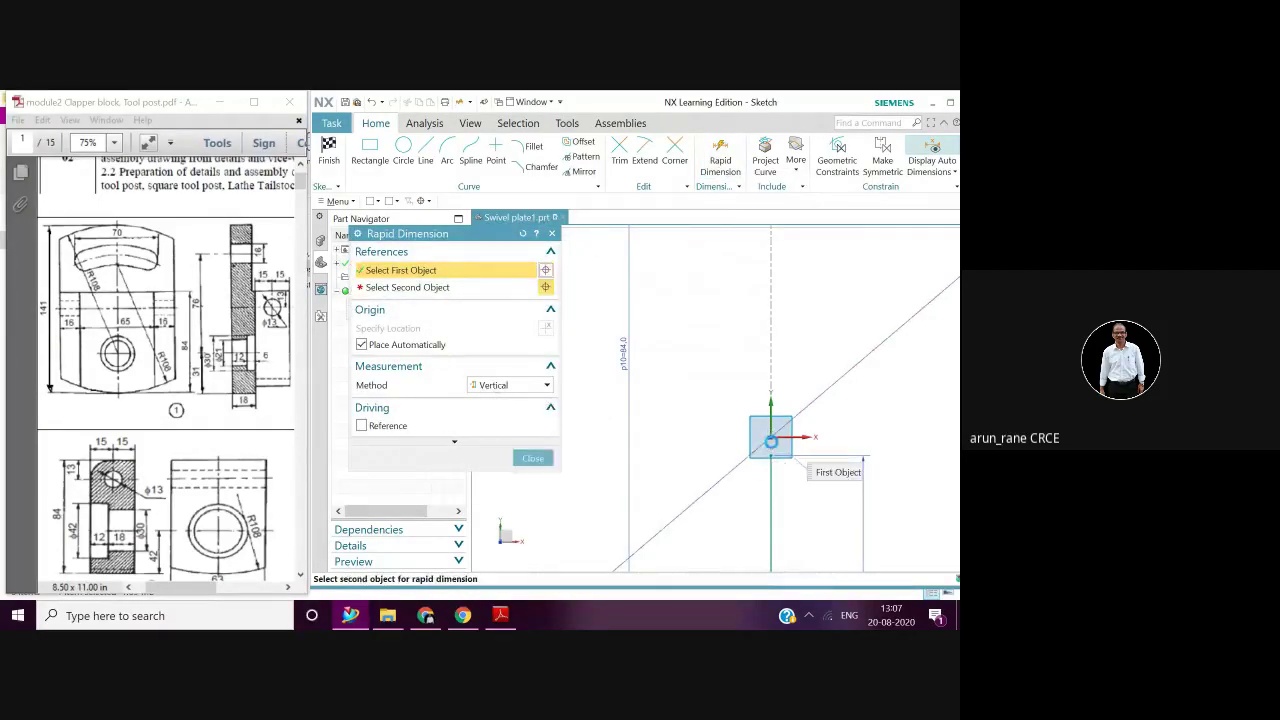
{"action": "left_click", "coordinate": [771, 456]}
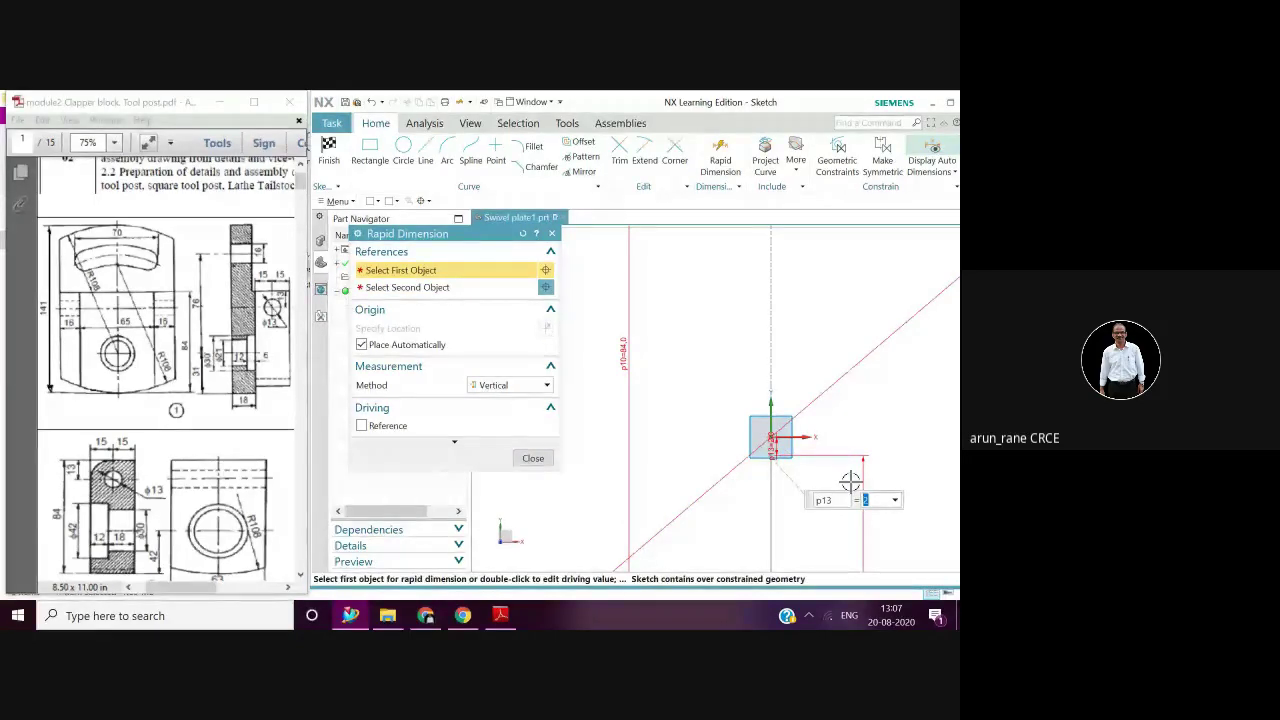
{"action": "middle_click", "coordinate": [849, 480]}
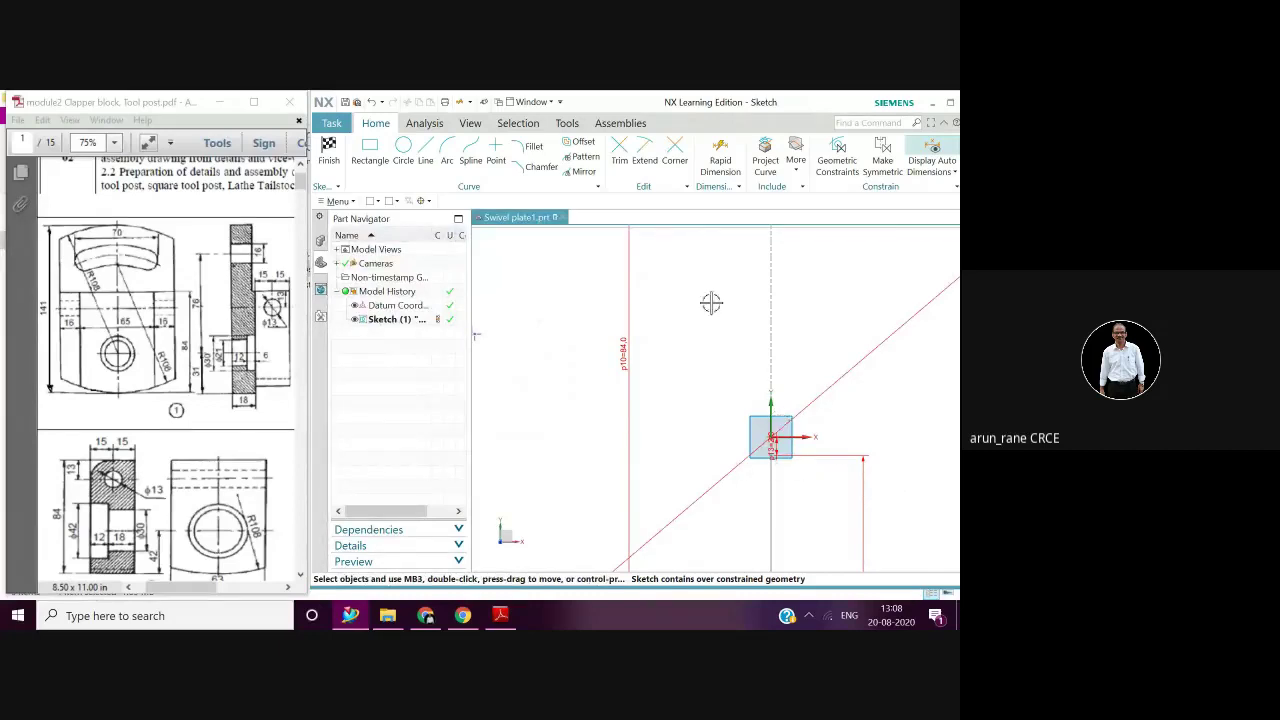
{"action": "scroll", "coordinate": [698, 352], "scroll_direction": "down", "scroll_amount": 1}
{"action": "scroll", "coordinate": [698, 352], "scroll_direction": "down", "scroll_amount": 3}
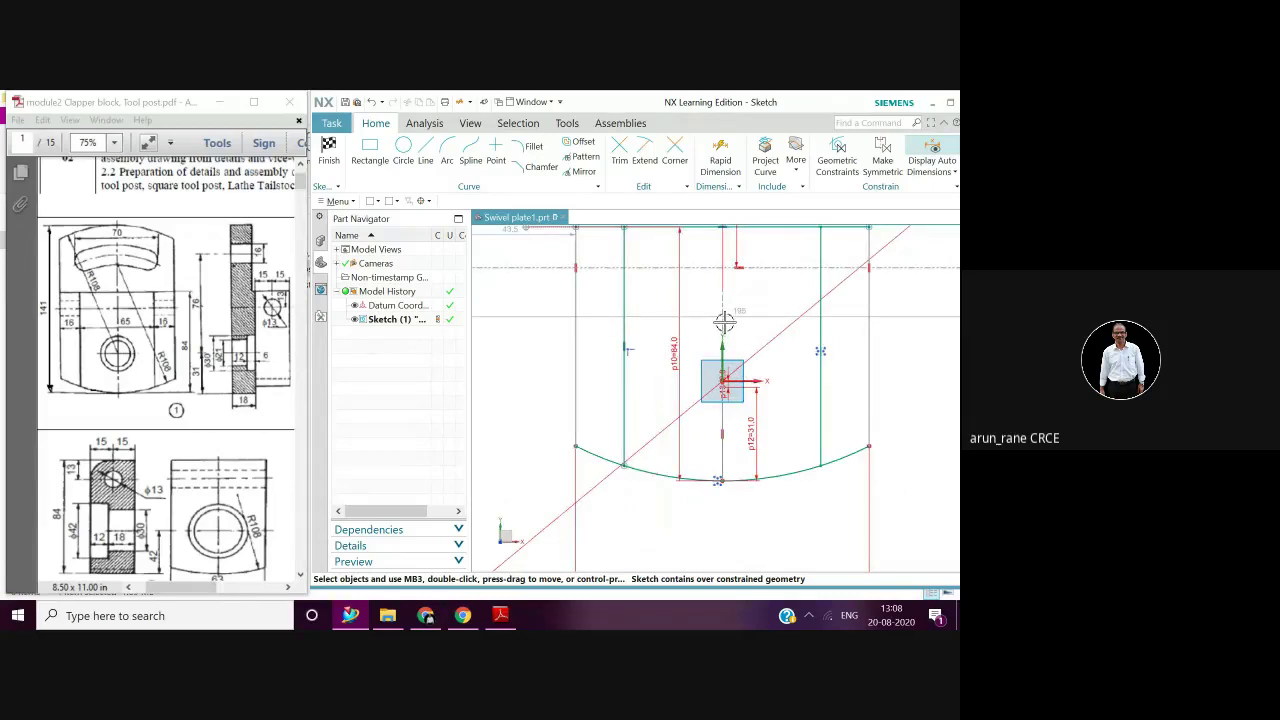
{"action": "scroll", "coordinate": [723, 328], "scroll_direction": "down", "scroll_amount": 1}
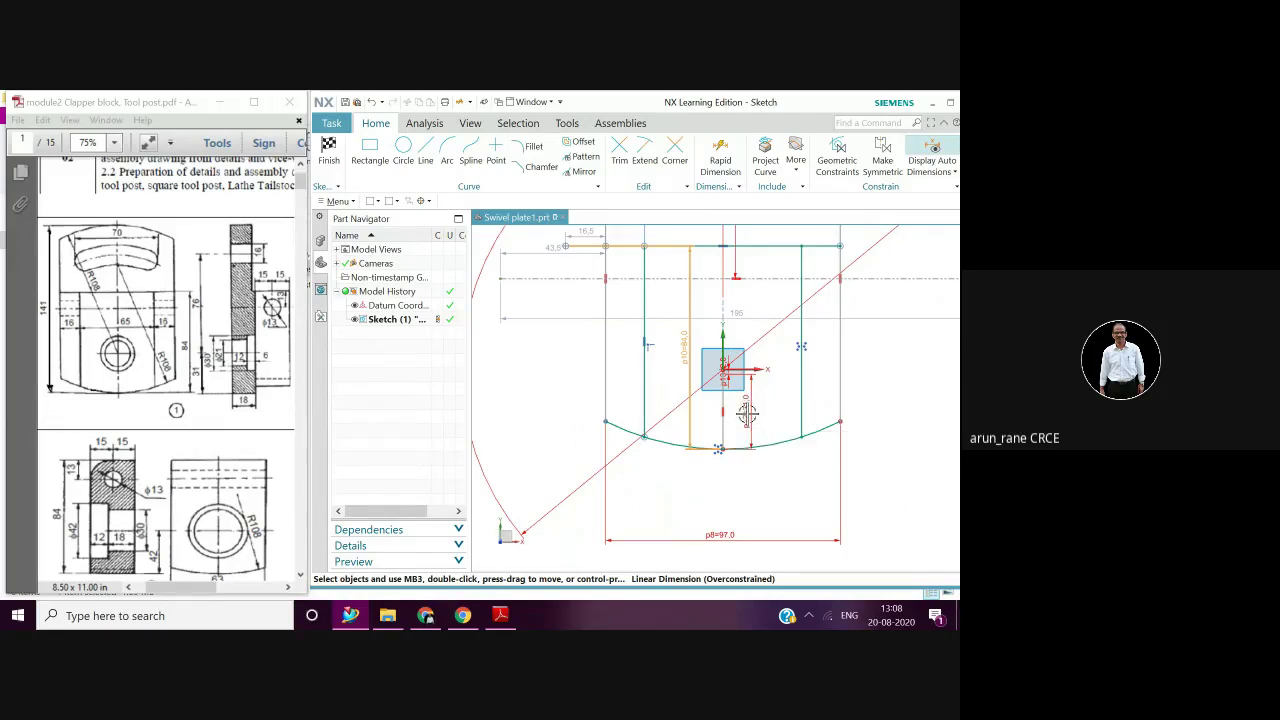
{"action": "left_click", "coordinate": [746, 400]}
{"action": "right_click", "coordinate": [769, 397]}
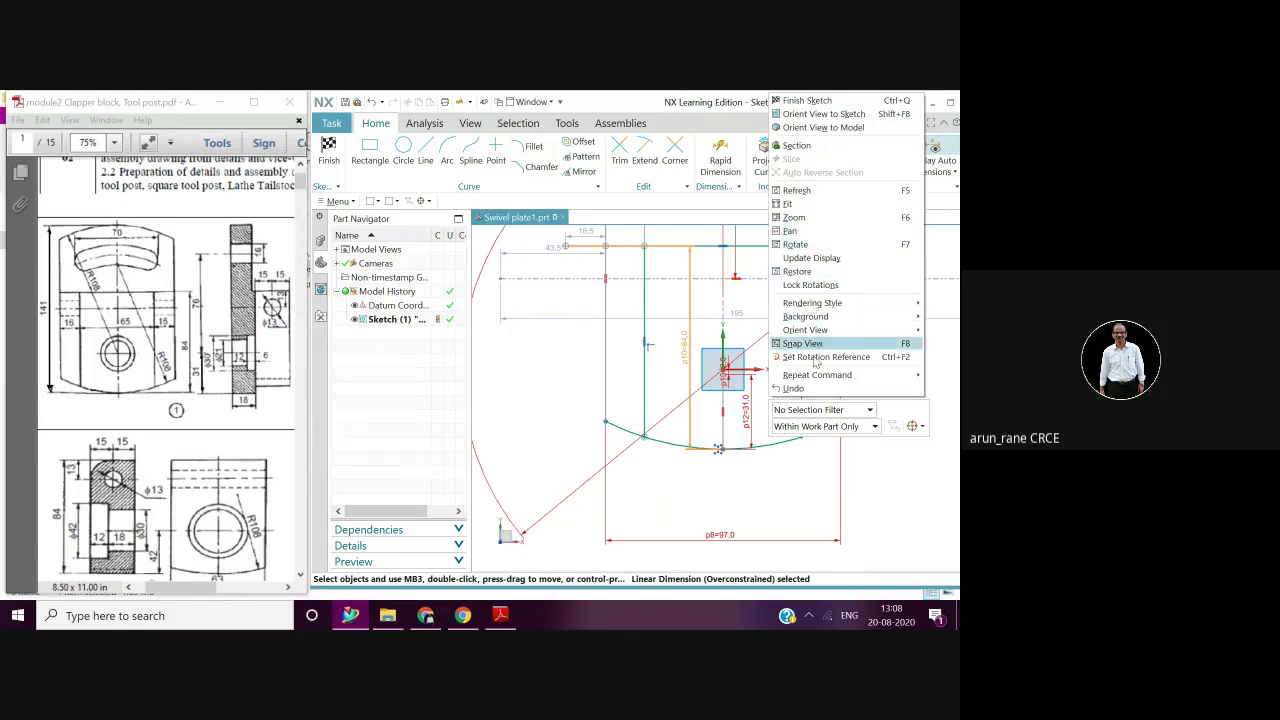
{"action": "left_click", "coordinate": [877, 466]}
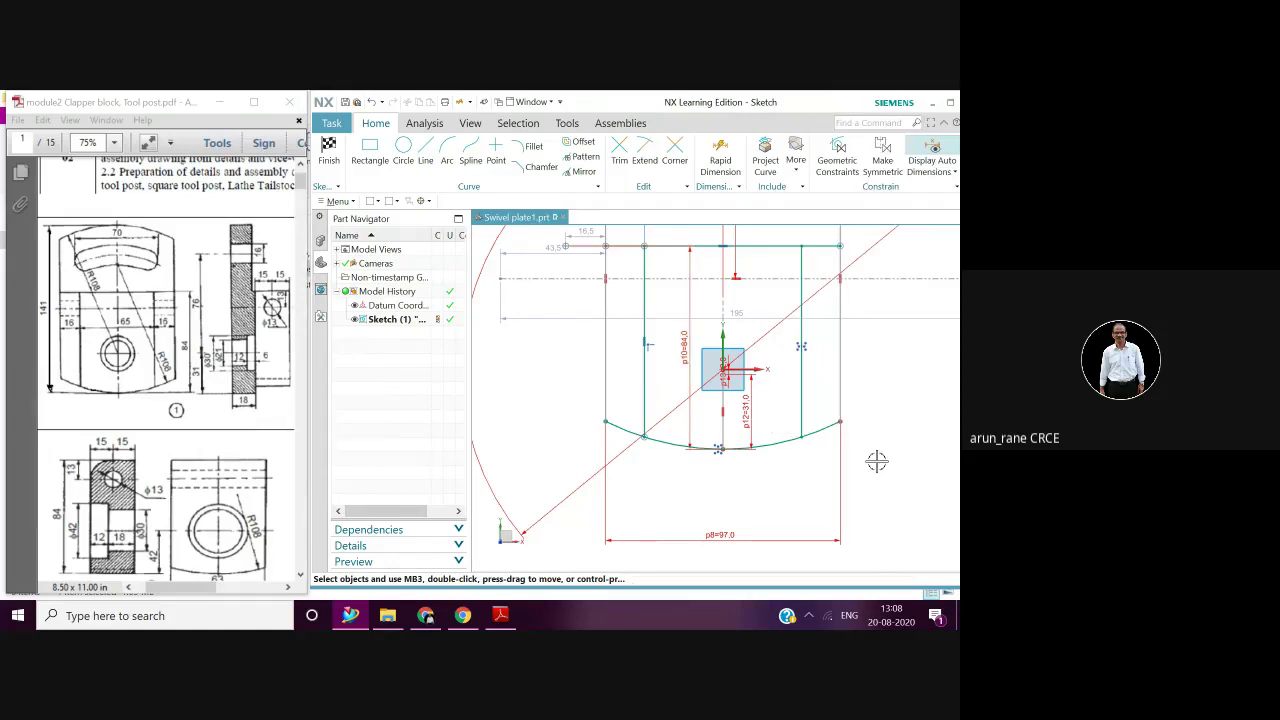
Delete the 84 mm vertical dimension between the horizontal inner line and the lower arc
{"action": "key", "text": "ctrl+f"}
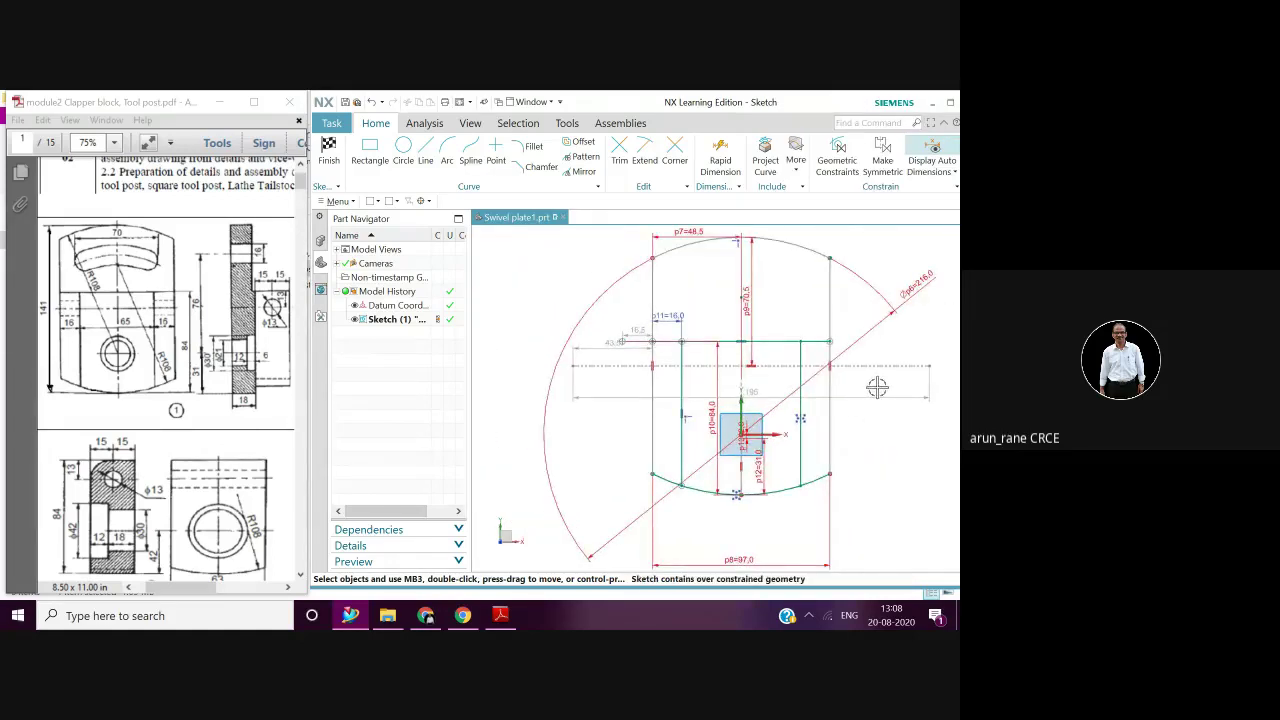
{"action": "left_click", "coordinate": [712, 415]}
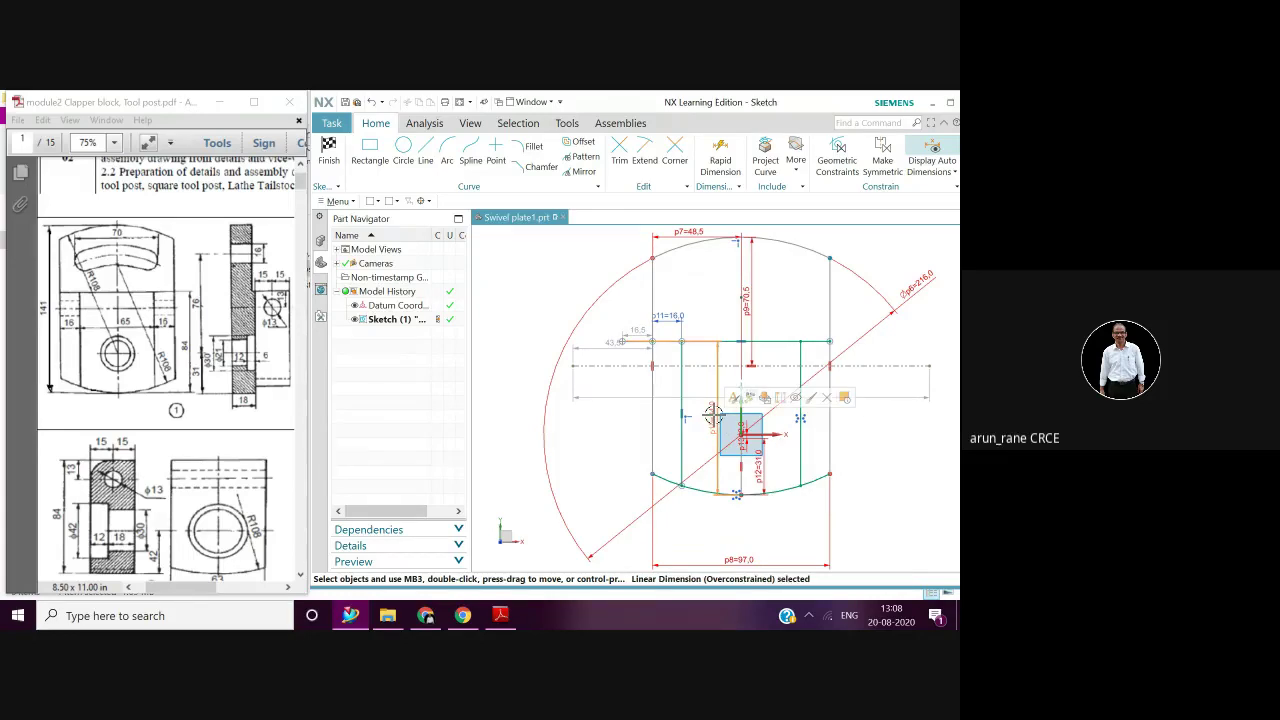
{"action": "key", "text": "Delete"}
{"action": "left_click", "coordinate": [648, 381]}
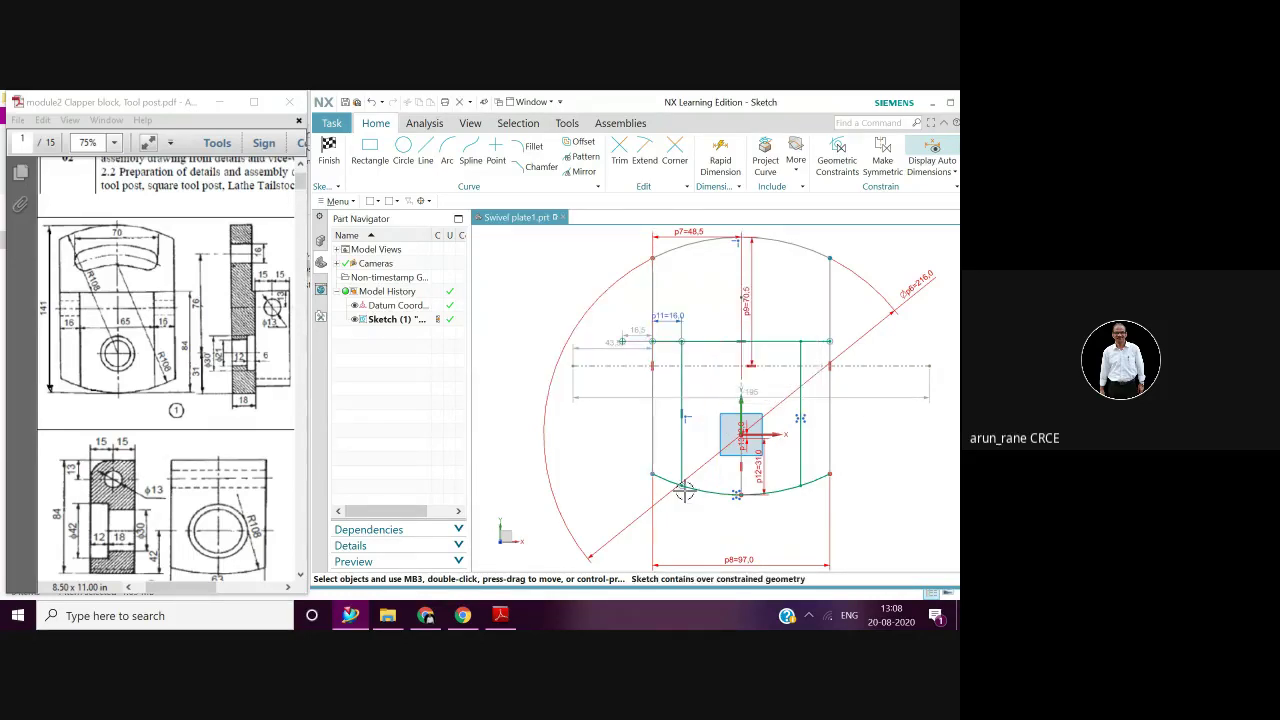
Delete the vertical dimension between the upper end of the line from the lower arc and the sketch origin
{"action": "left_click", "coordinate": [745, 445]}
{"action": "key", "text": "Delete"}
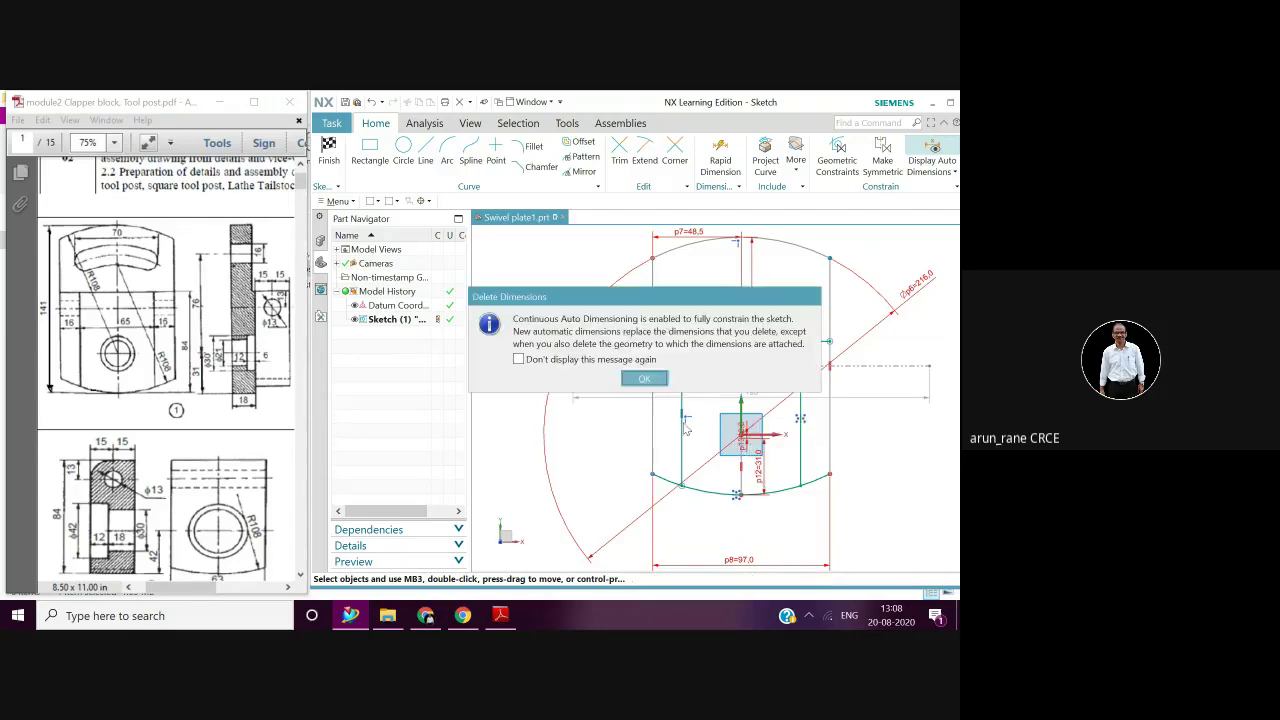
{"action": "left_click", "coordinate": [644, 378]}
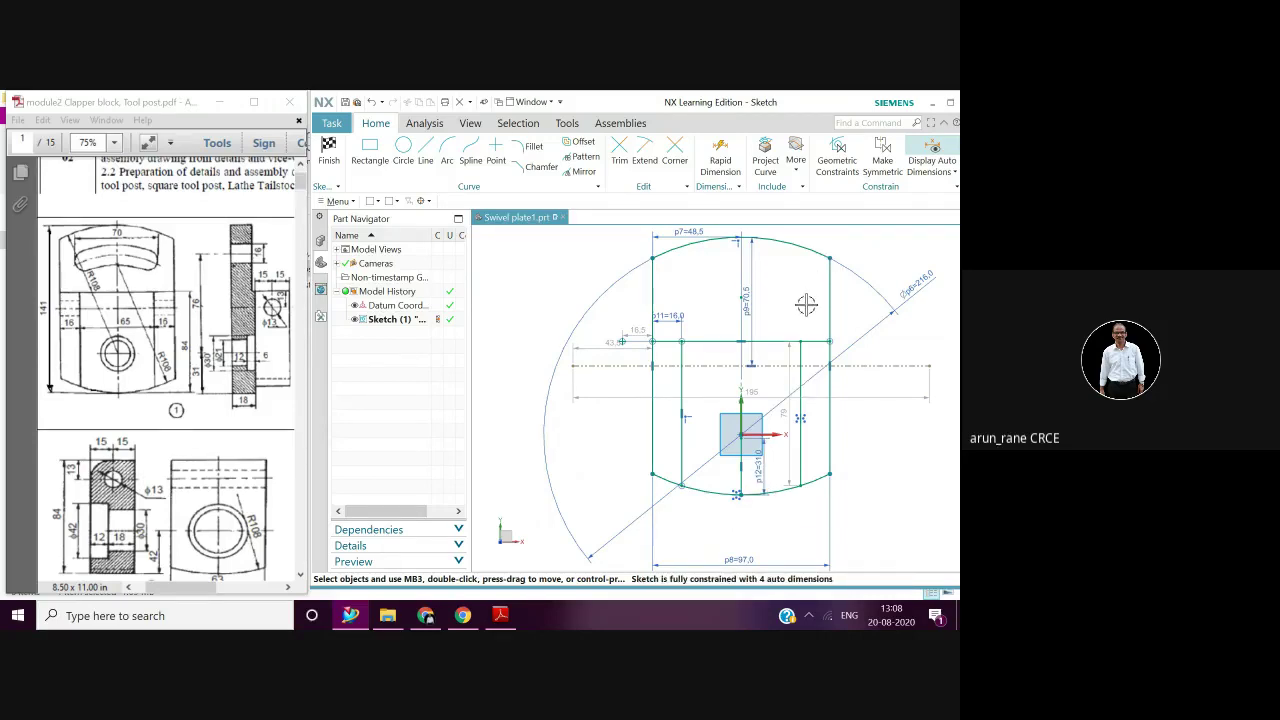
Start a centre-and-endpoints arc with its centre at XC 0, YC -2, the upper end of the line from the lower arc
{"action": "mouse_move", "coordinate": [806, 304]}
{"action": "middle_mouse_down"}
{"action": "mouse_move", "coordinate": [815, 378]}
{"action": "mouse_move", "coordinate": [805, 363]}
{"action": "middle_mouse_up"}
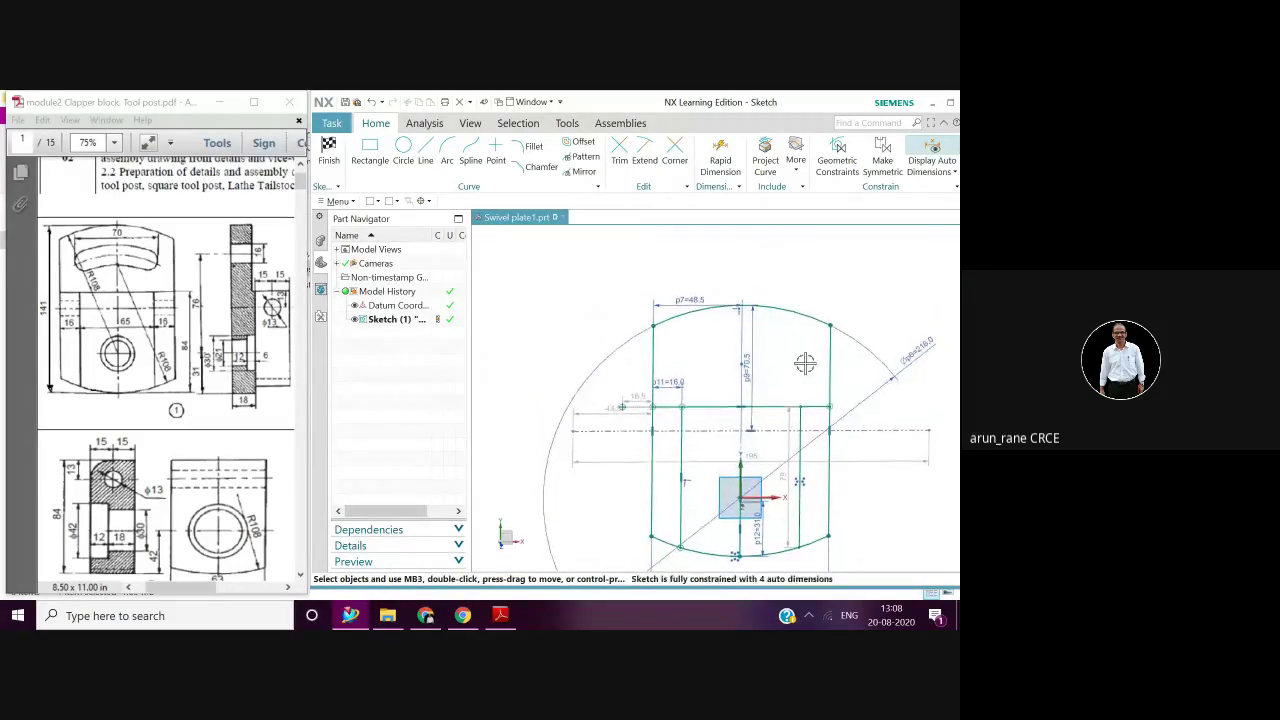
{"action": "scroll", "coordinate": [802, 354], "scroll_direction": "up", "scroll_amount": 1}
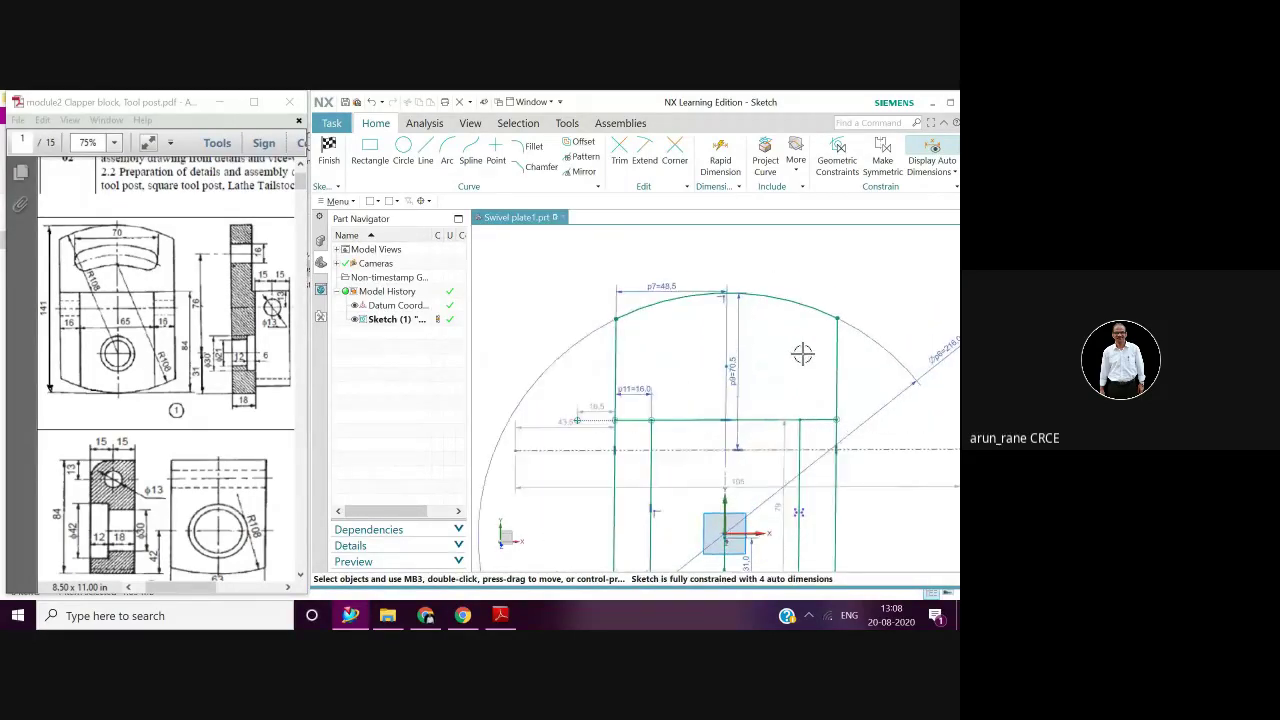
{"action": "middle_click_drag", "start_coordinate": [802, 354], "coordinate": [819, 317], "text": "shift"}
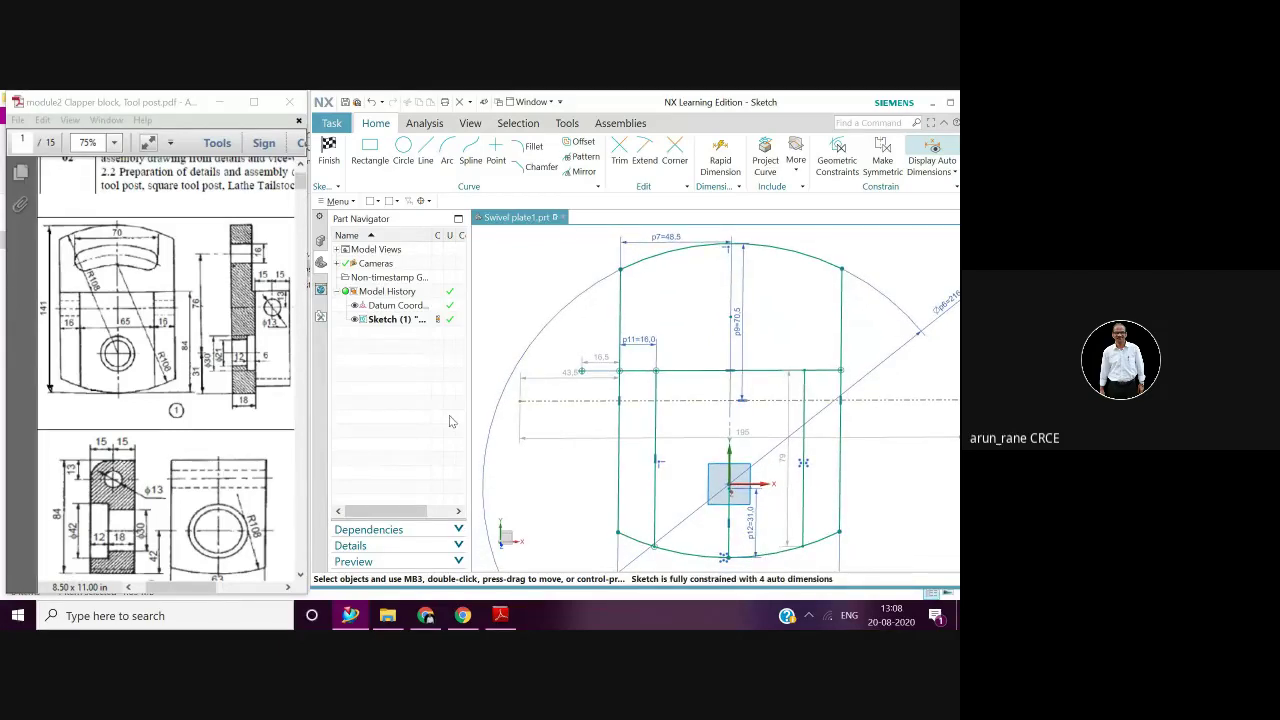
{"action": "left_click", "coordinate": [447, 152]}
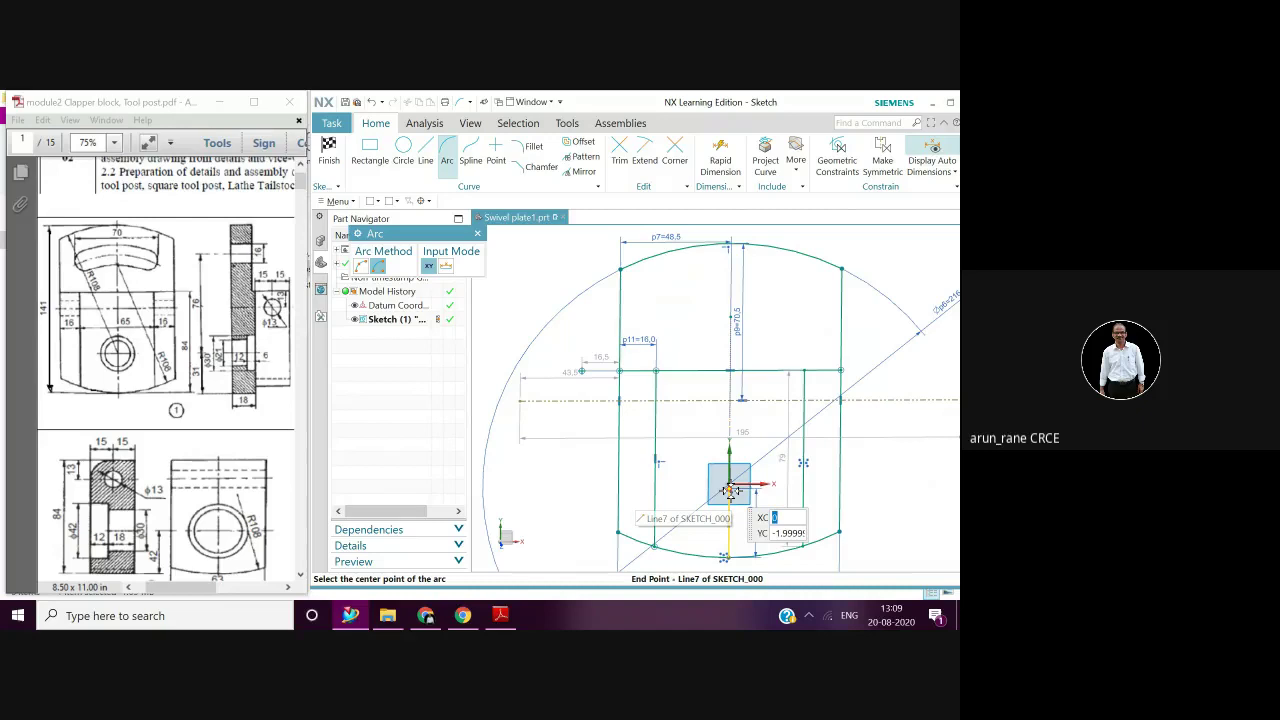
{"action": "key", "text": "Tab"}
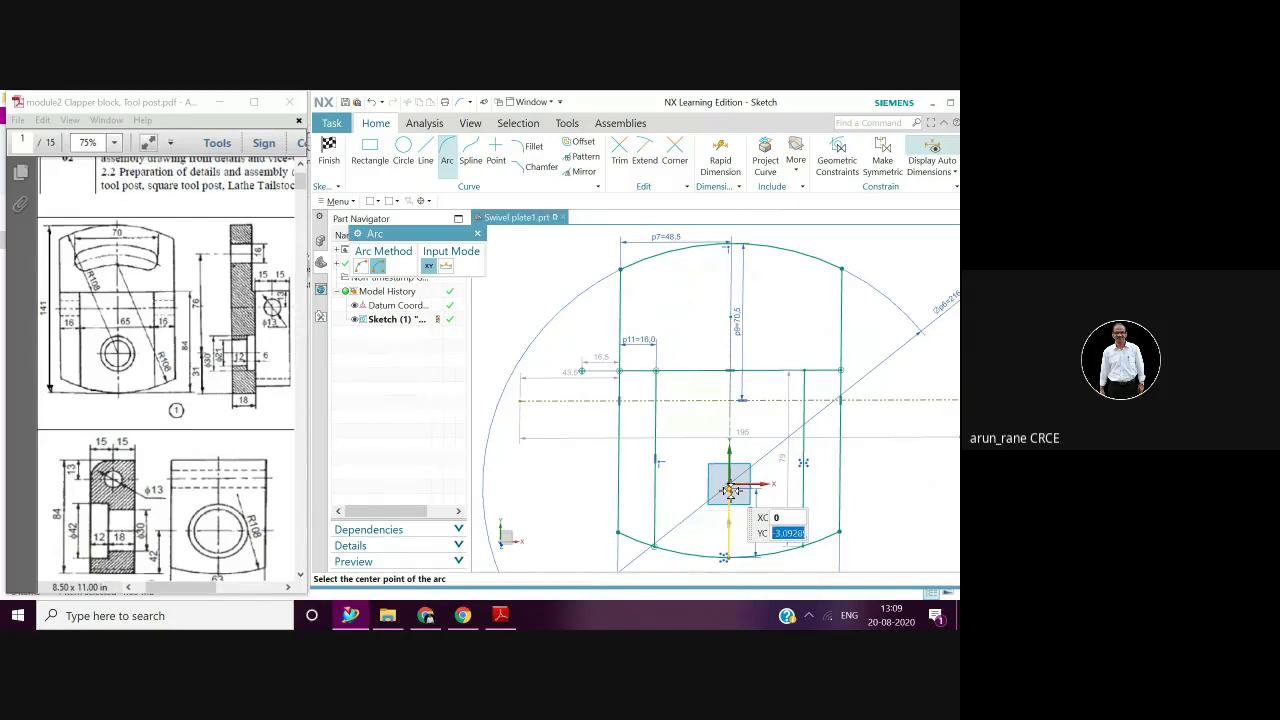
{"action": "type", "text": "-2"}
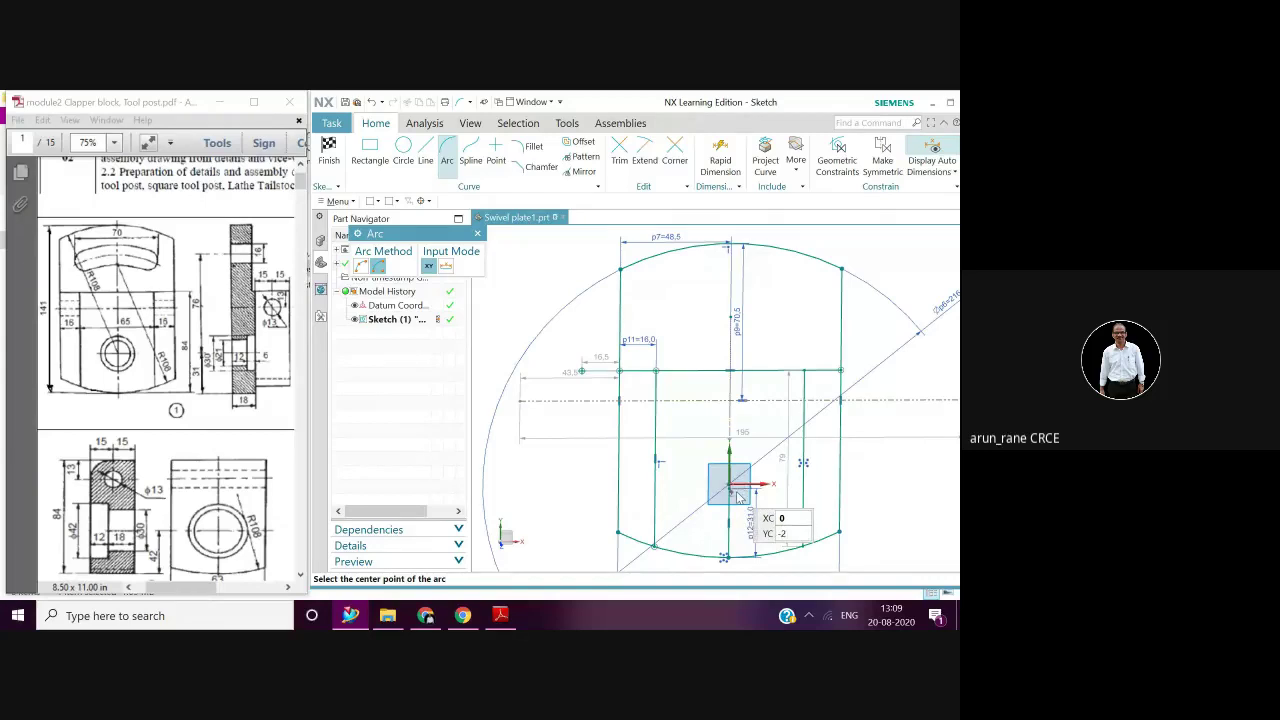
{"action": "key", "text": "Return"}
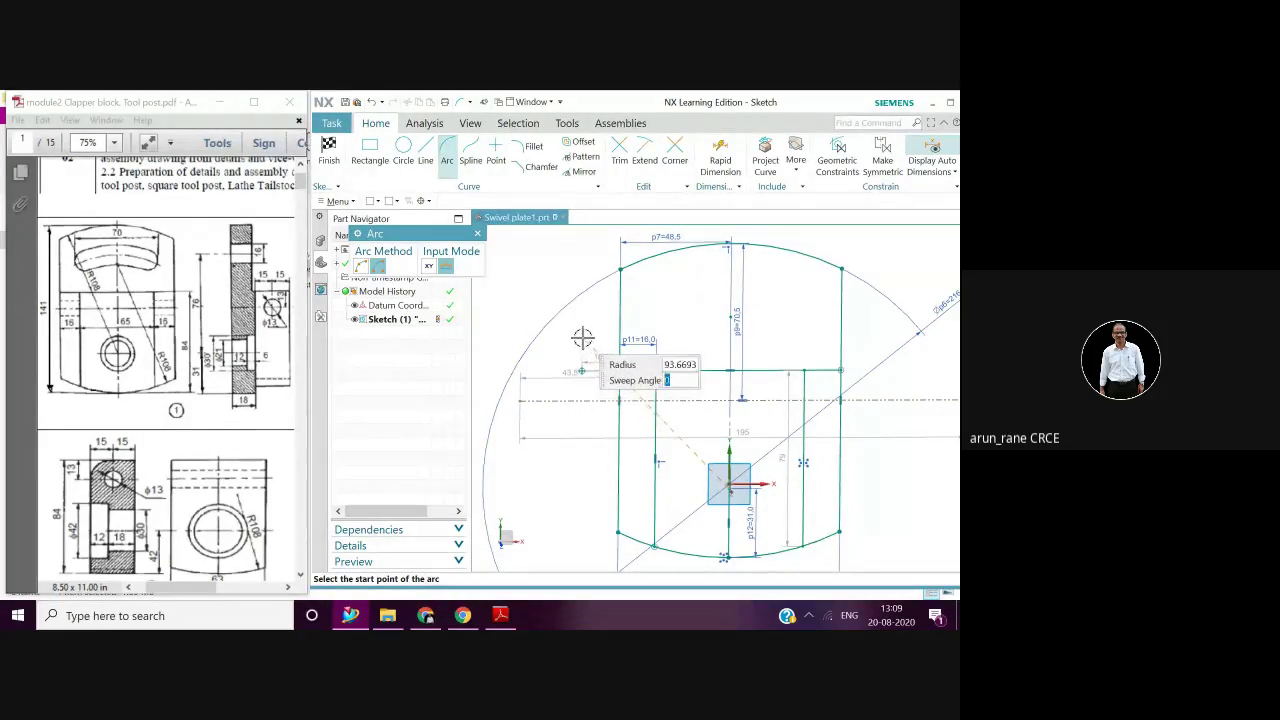
Draw the arc from that centre with radius 84 mm, spanning the plate's width above the horizontal inner line
{"action": "key", "text": "Tab"}
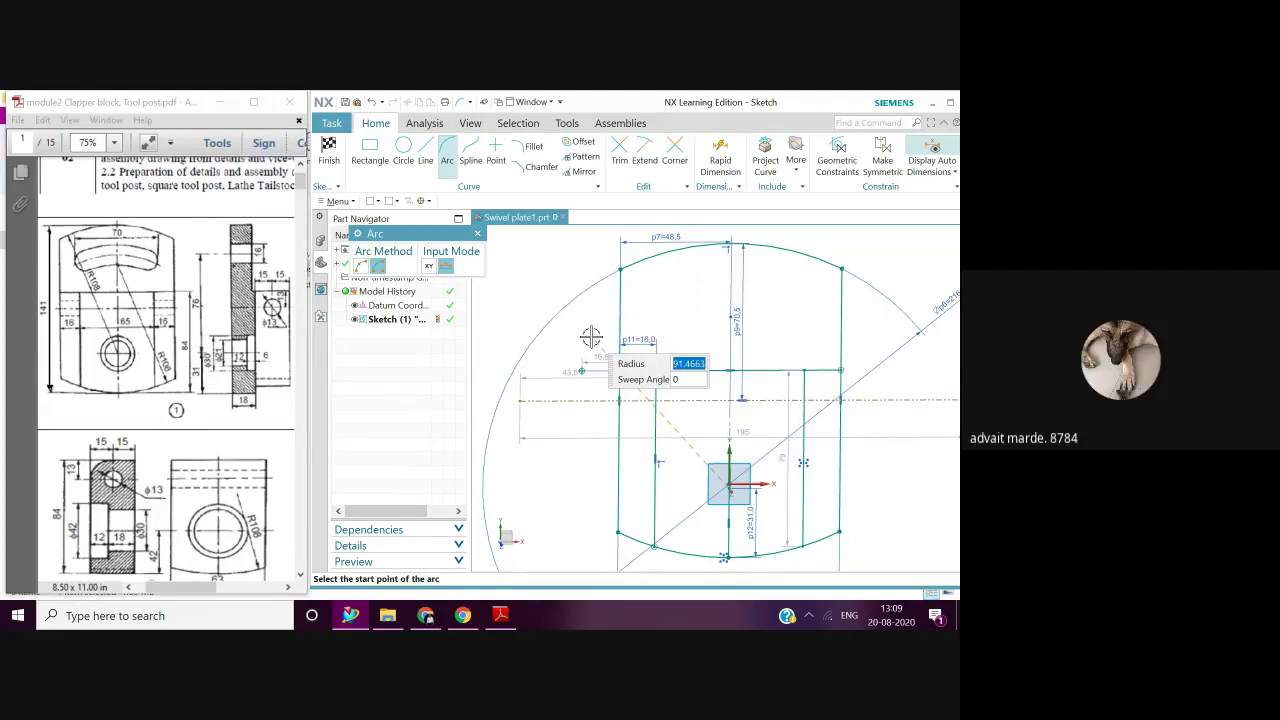
{"action": "type", "text": "91.32"}
{"action": "key", "text": "Tab"}
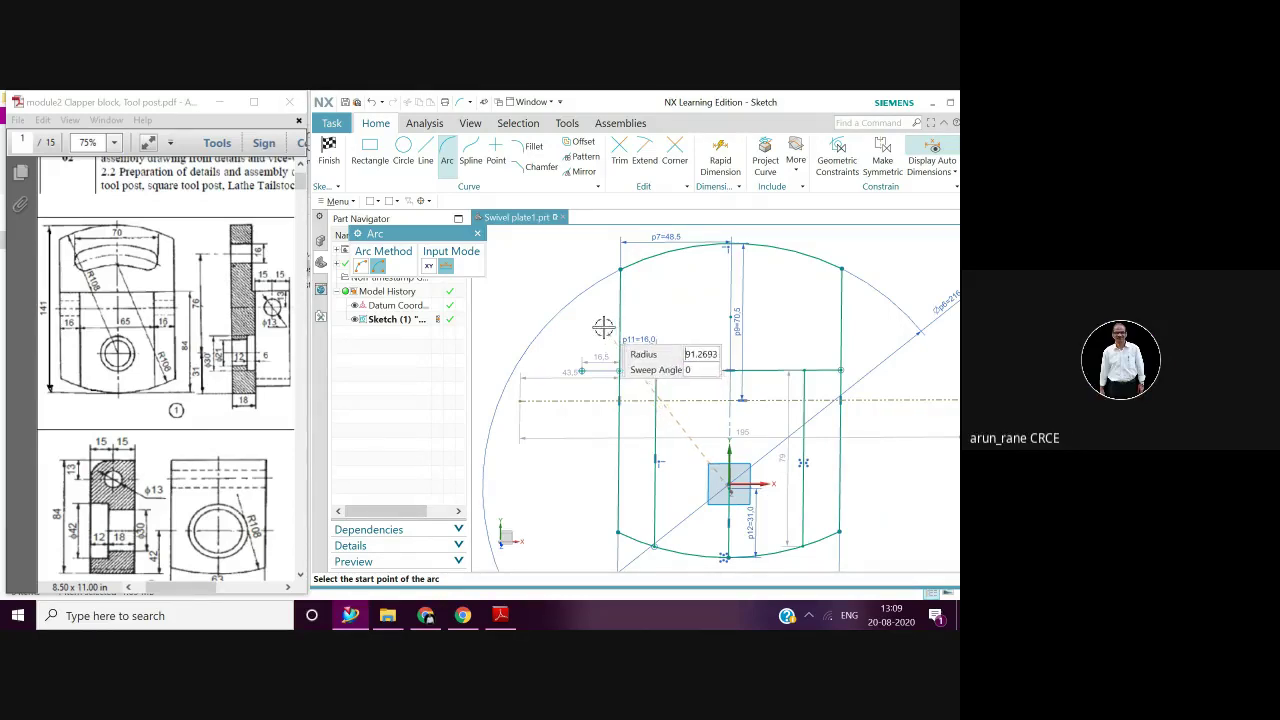
{"action": "key", "text": "Tab"}
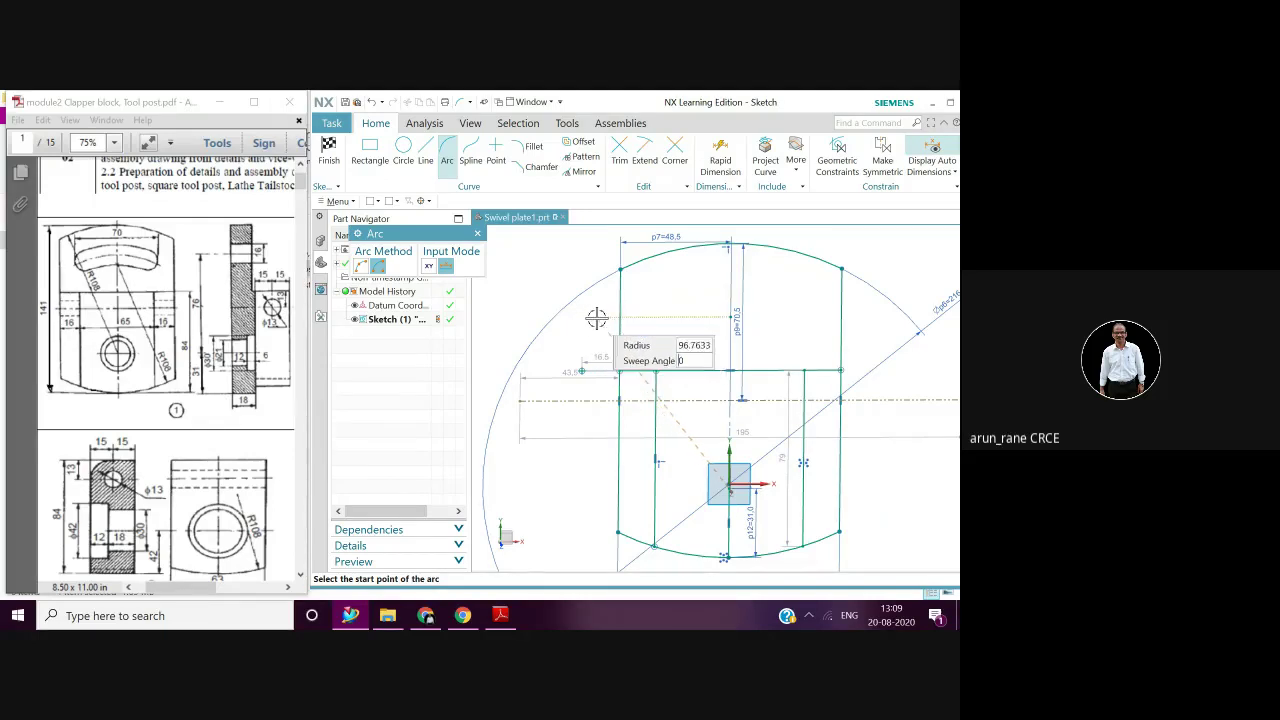
{"action": "key", "text": "Tab"}
{"action": "type", "text": "84"}
{"action": "key", "text": "Tab"}
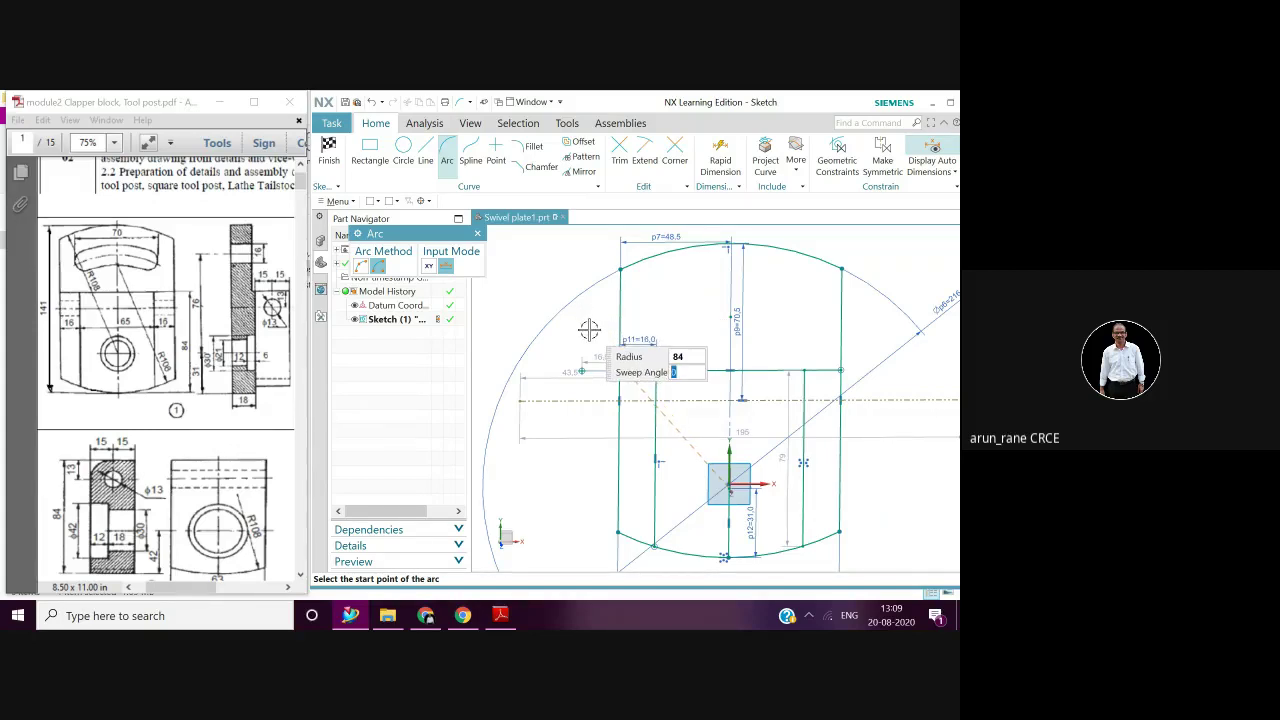
{"action": "left_click", "coordinate": [589, 330]}
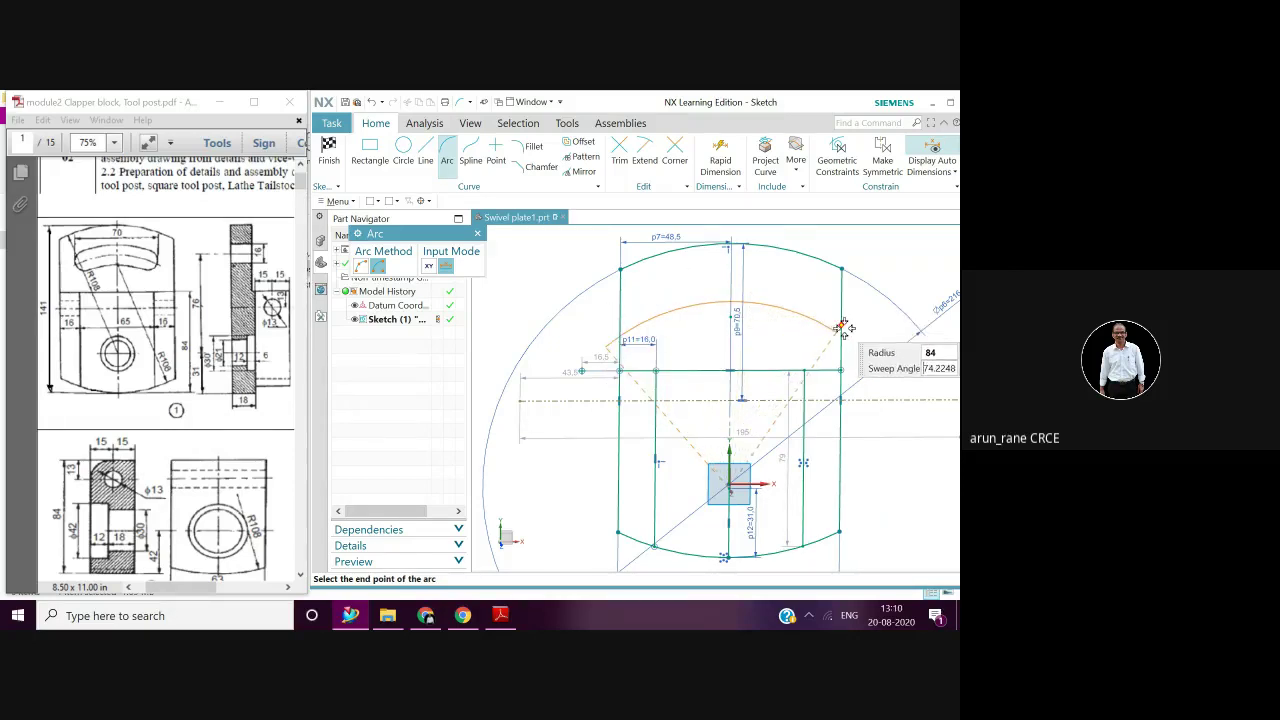
{"action": "key", "text": "Tab"}
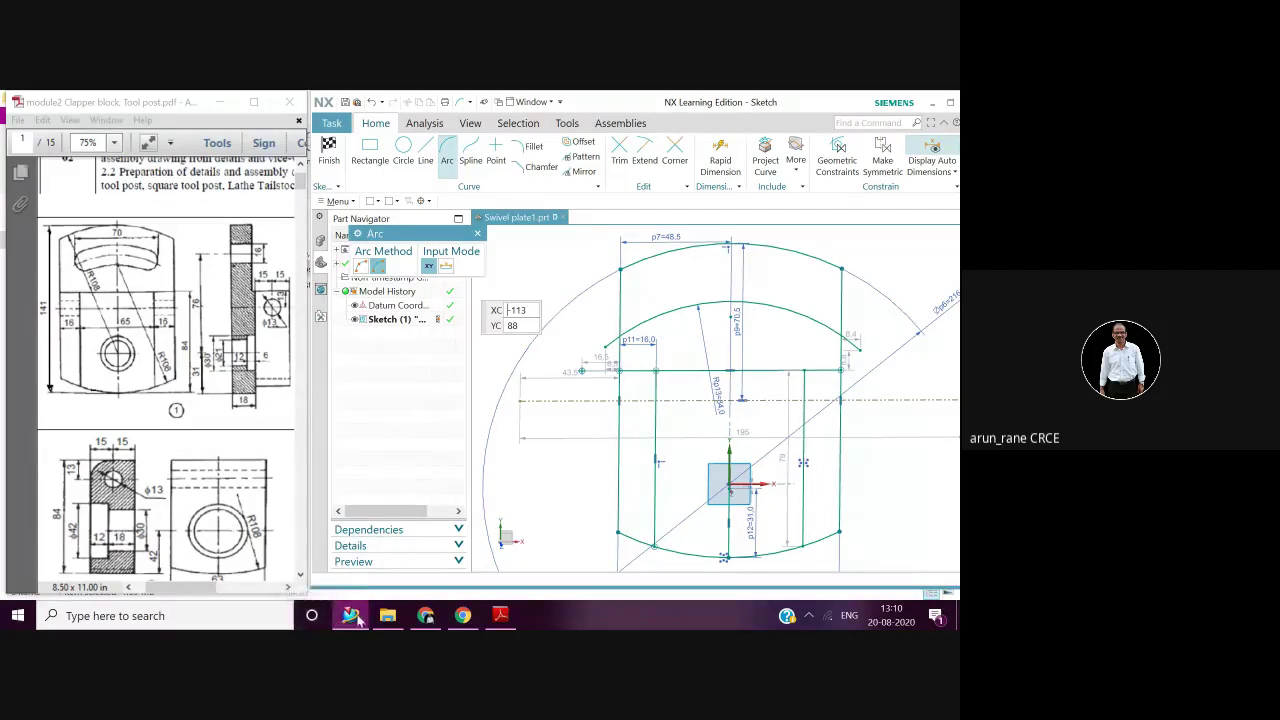
Draw a second arc of radius 68 mm from the same centre, below the 84 mm arc and spanning the plate's width
{"action": "left_click", "coordinate": [729, 488]}
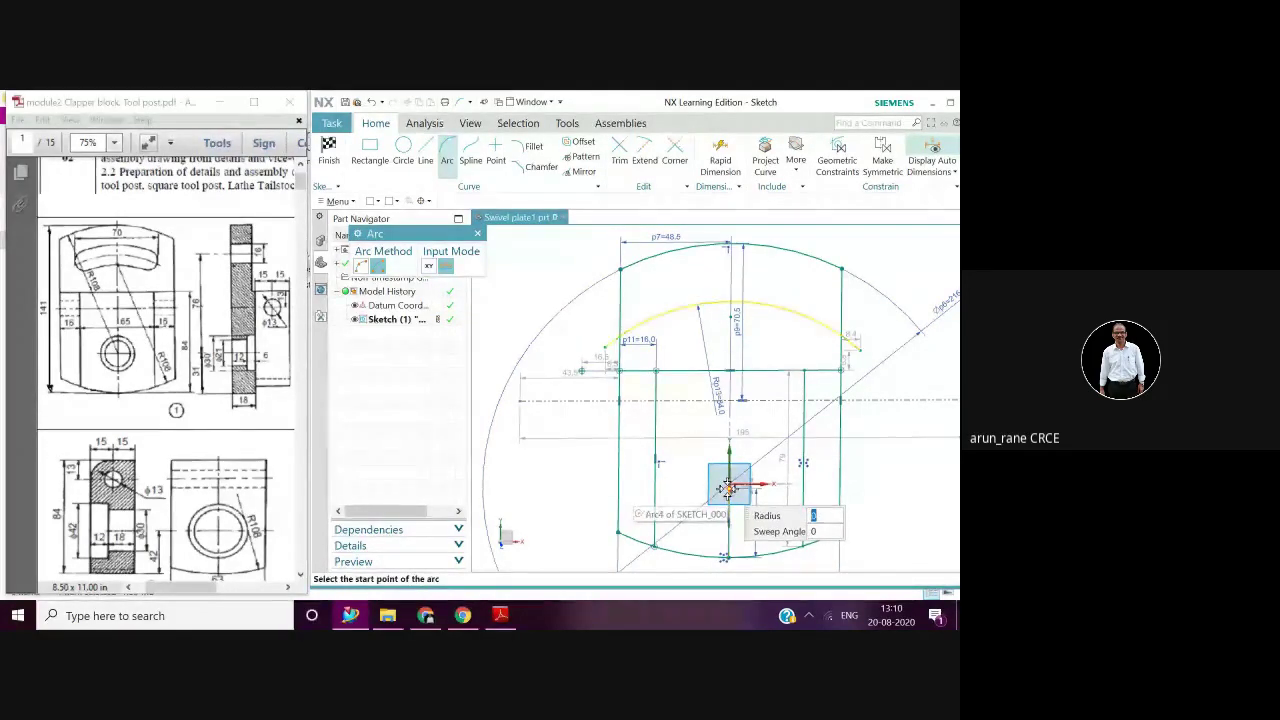
{"action": "type", "text": "8"}
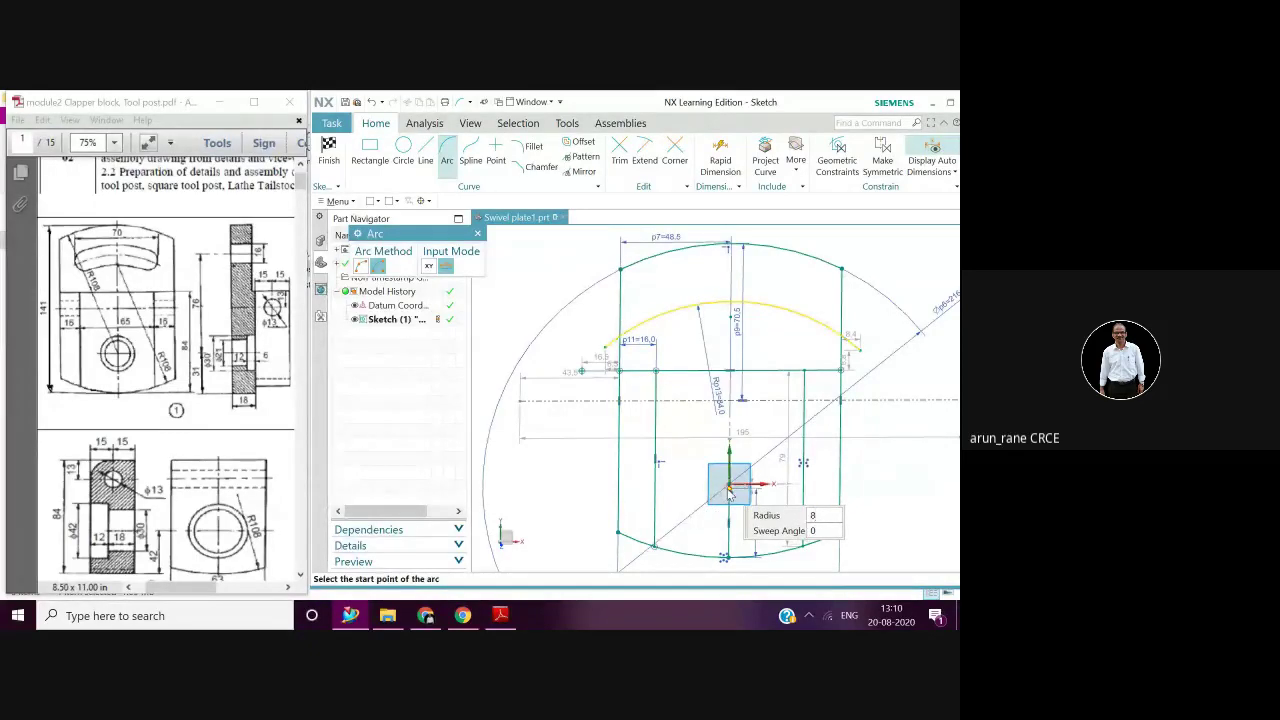
{"action": "key", "text": "BackSpace"}
{"action": "type", "text": "68"}
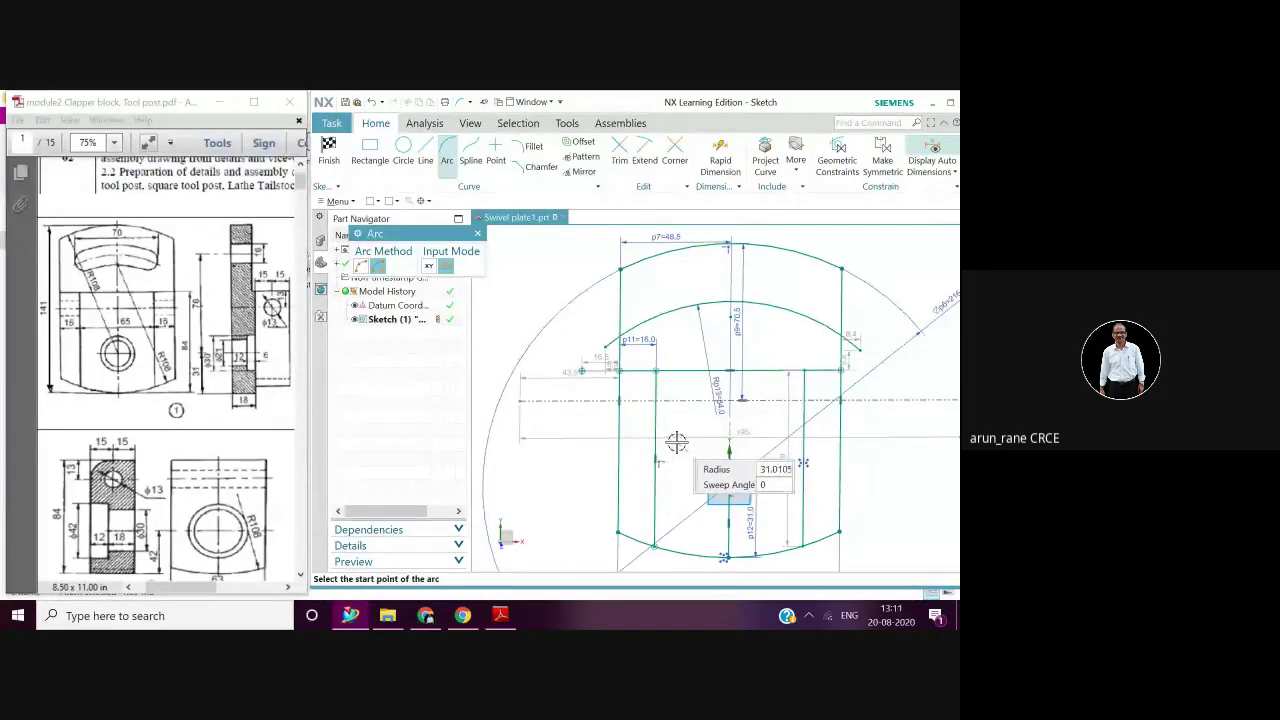
{"action": "type", "text": "68"}
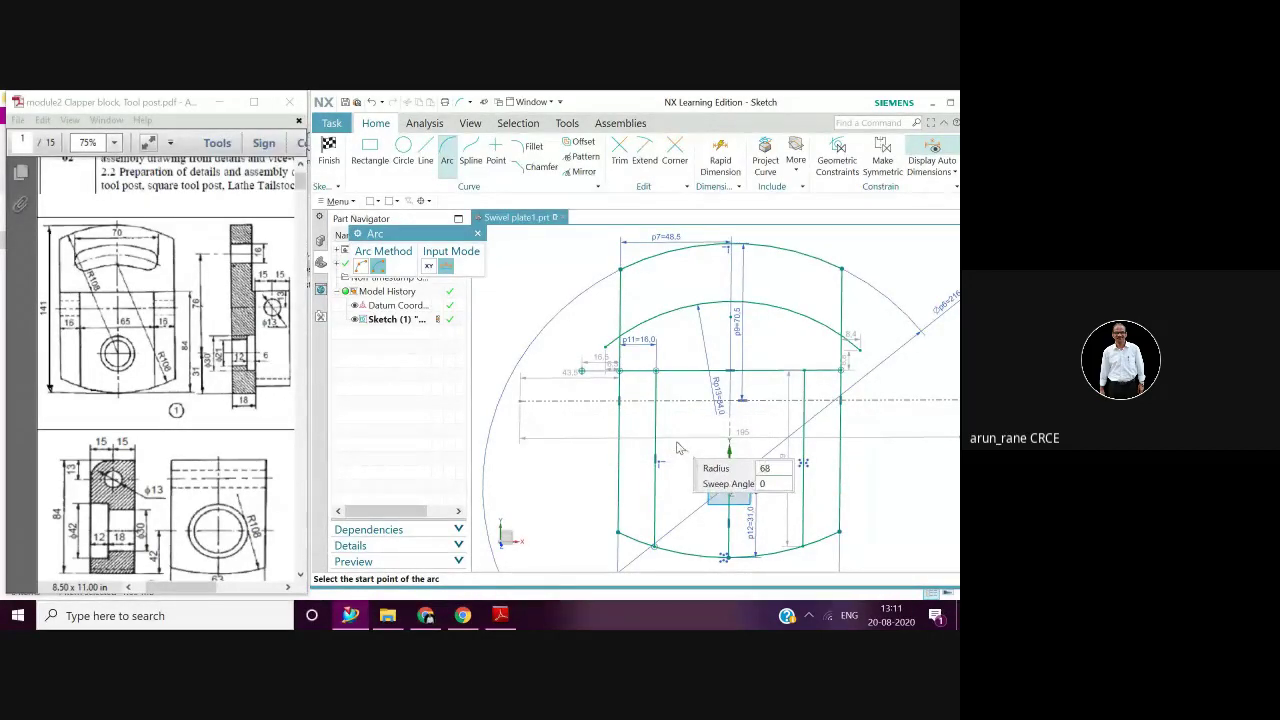
{"action": "key", "text": "Tab"}
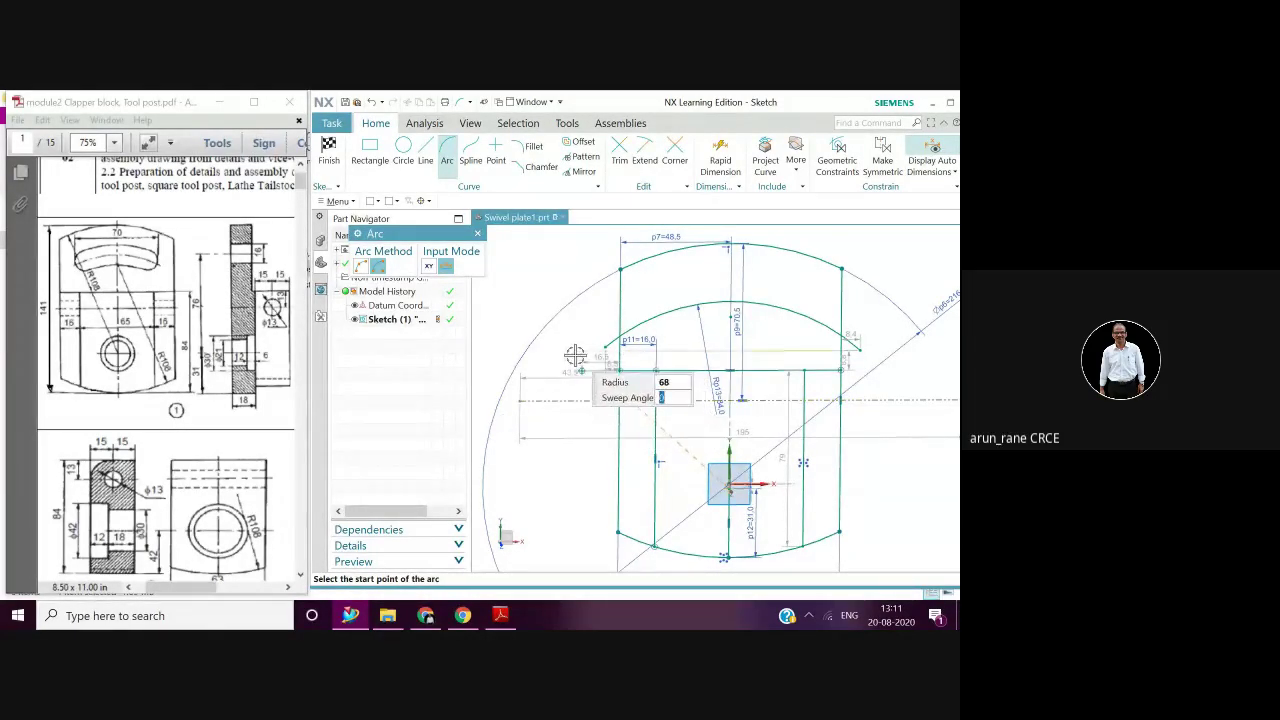
{"action": "left_click", "coordinate": [575, 356]}
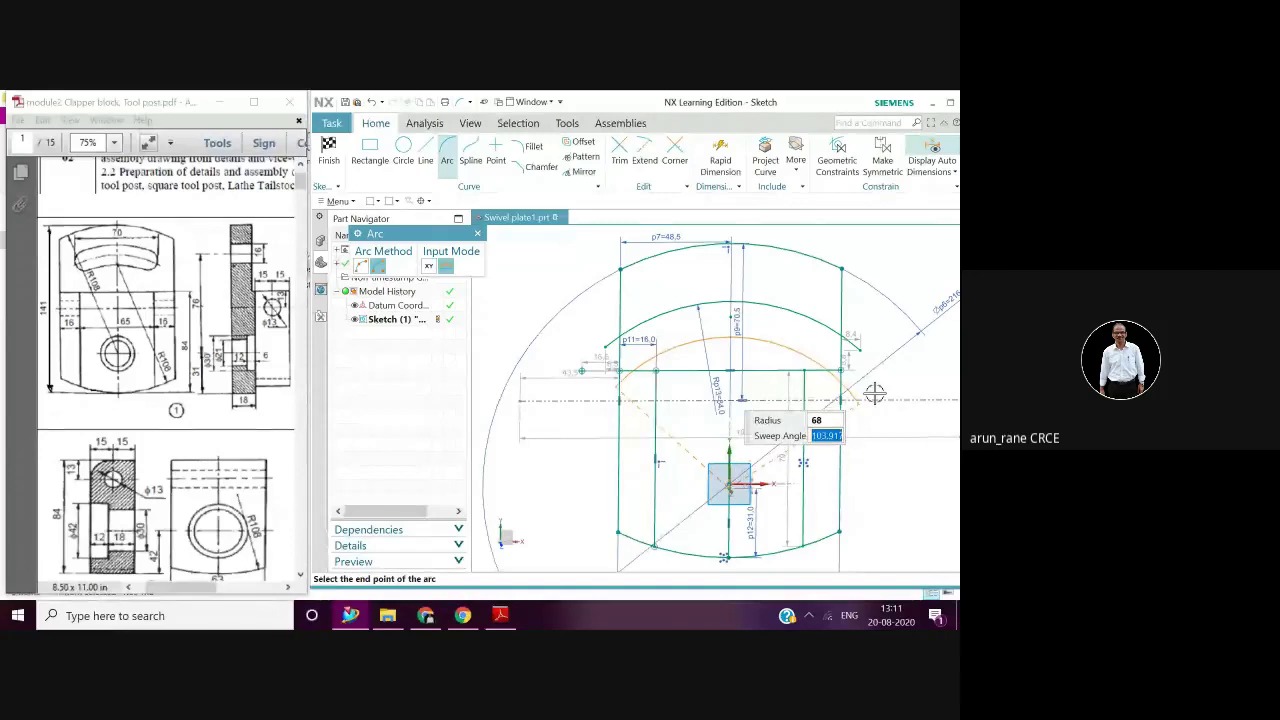
{"action": "left_click", "coordinate": [872, 398]}
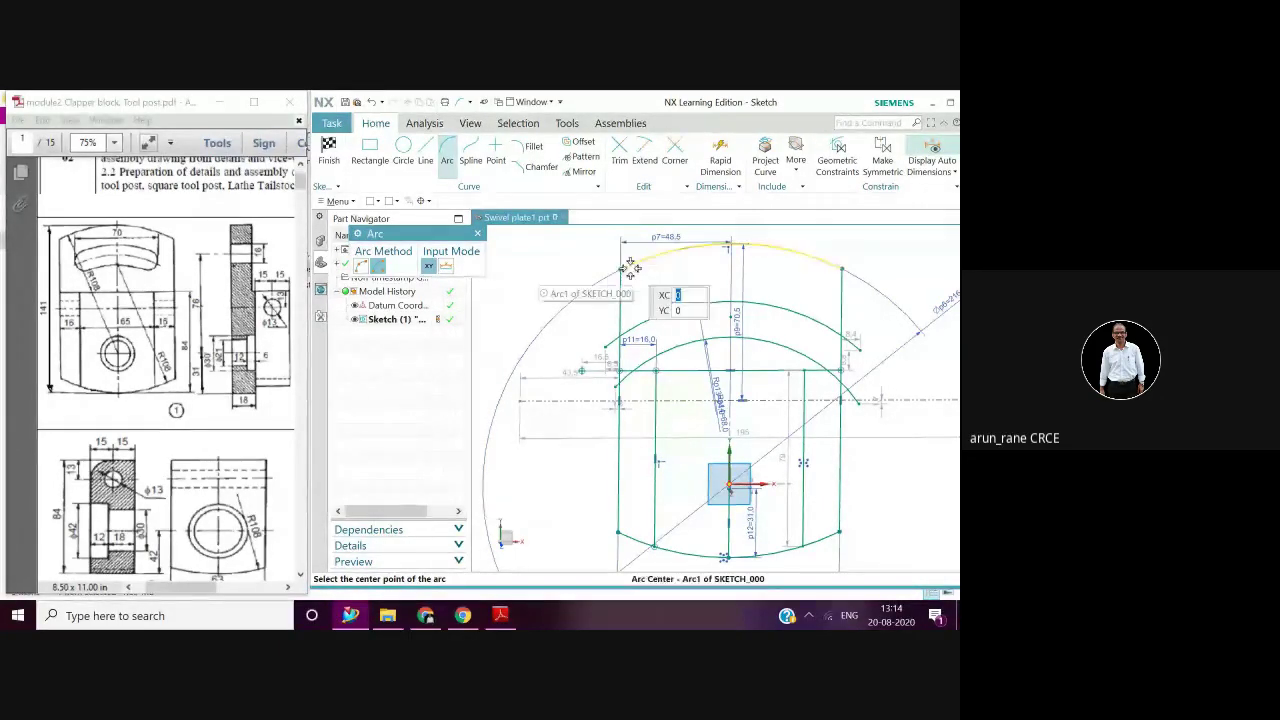
{"action": "key", "text": "Escape"}
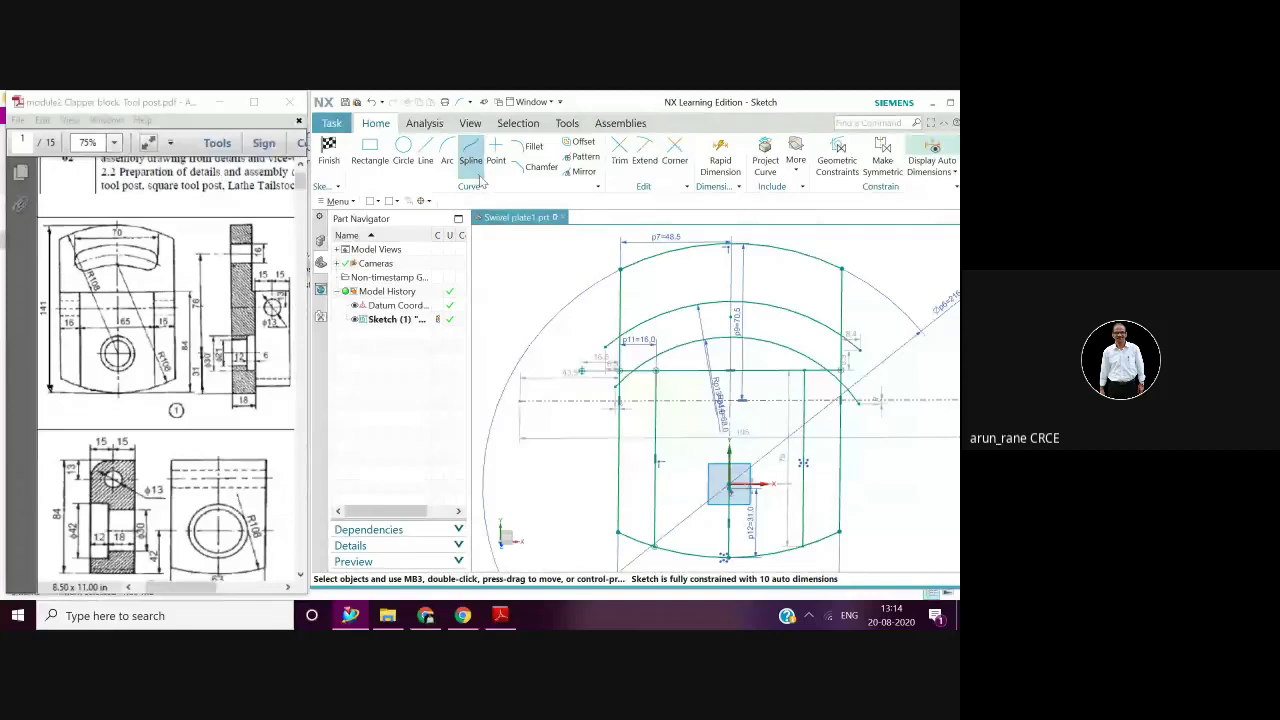
Draw a vertical line about 30 mm long crossing both slot arcs on the left side of the centreline
{"action": "key", "text": "l"}
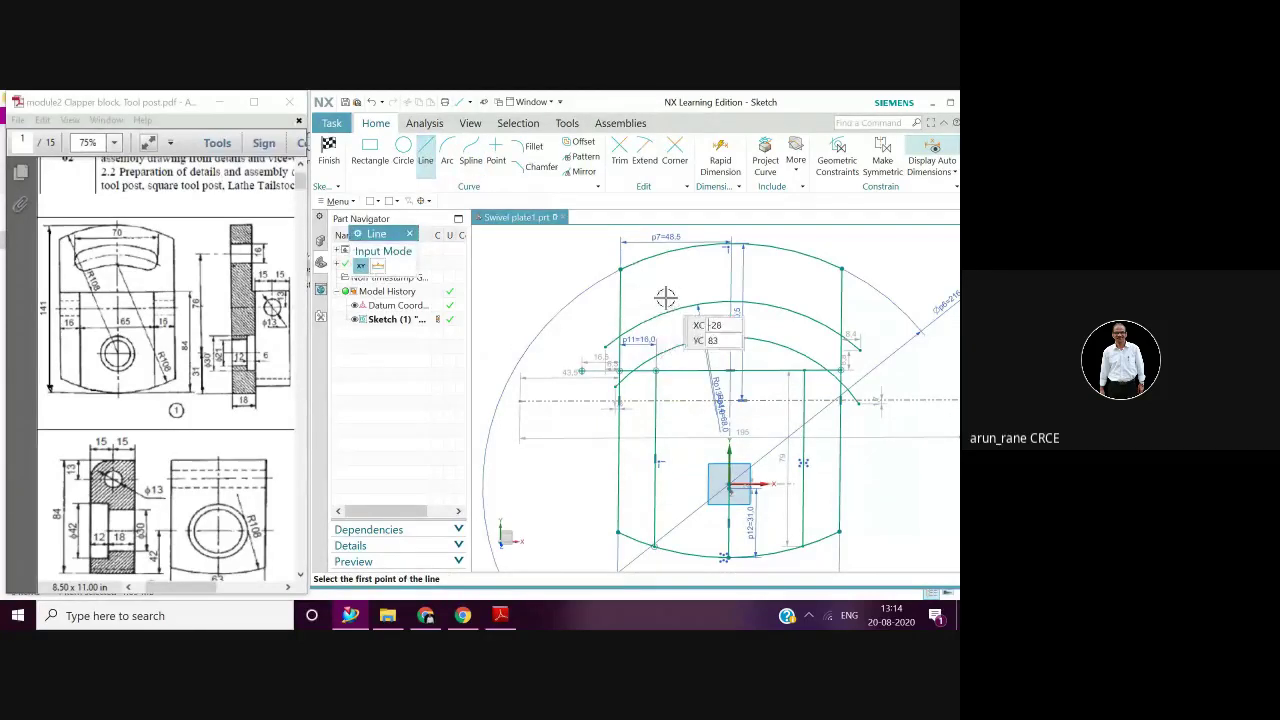
{"action": "left_click", "coordinate": [665, 298]}
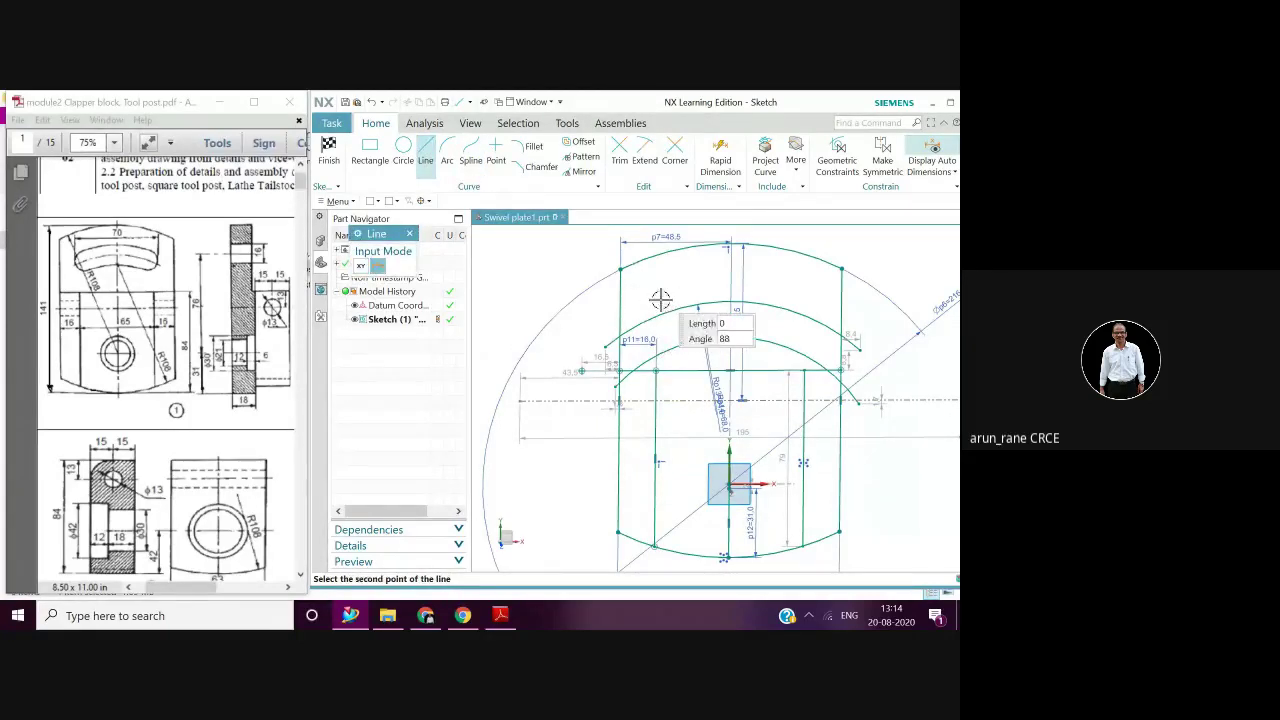
{"action": "left_click", "coordinate": [661, 370]}
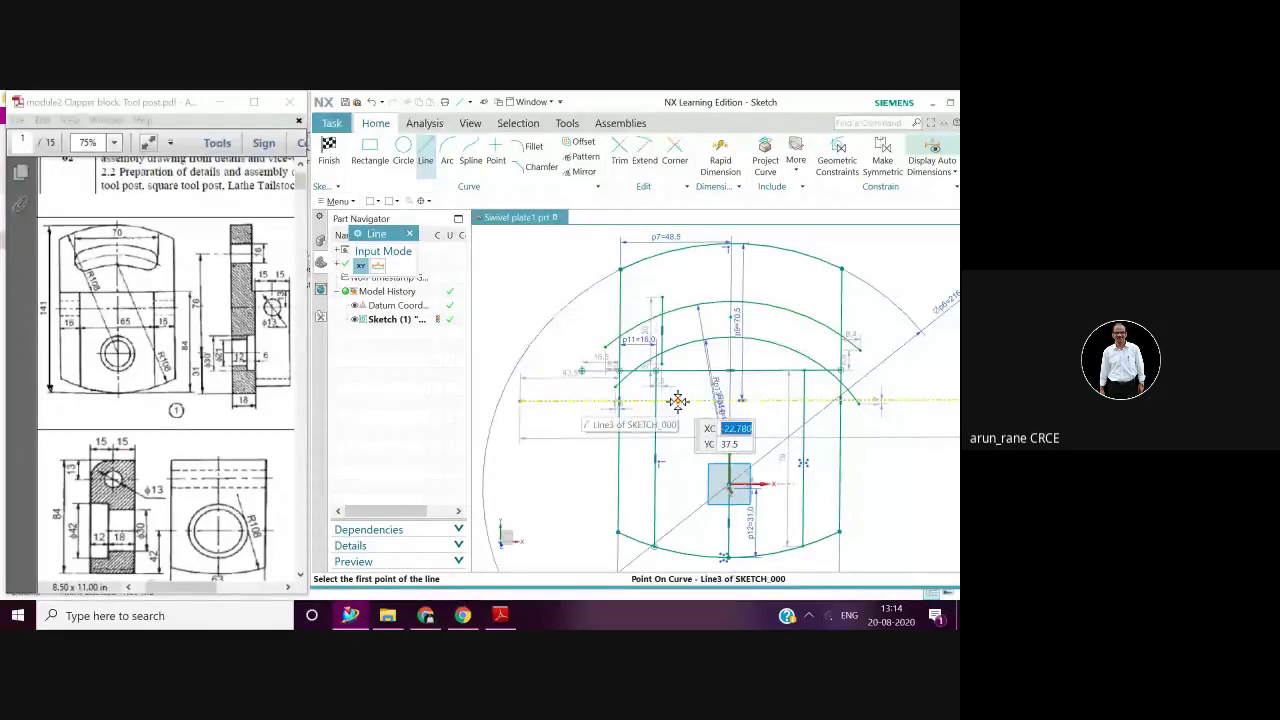
Add a vertical rapid dimension for the length of the short line crossing the two slot arcs
{"action": "left_click", "coordinate": [720, 155]}
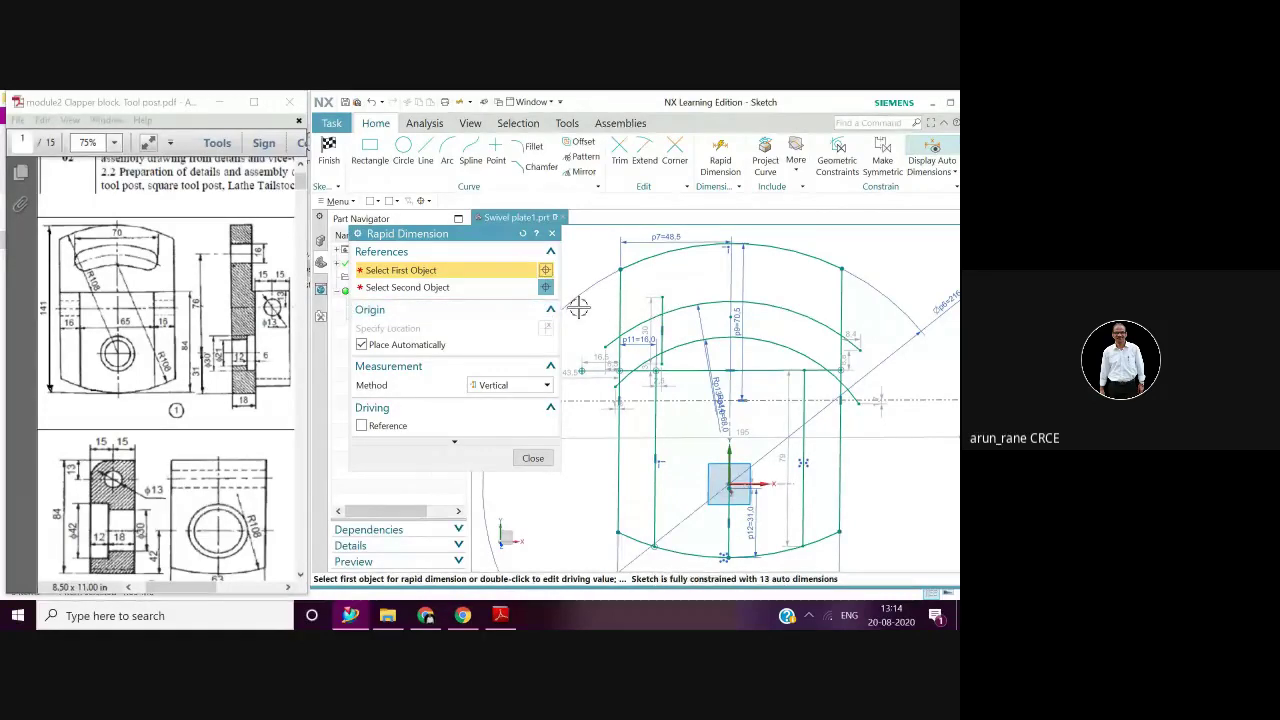
{"action": "left_click", "coordinate": [665, 303]}
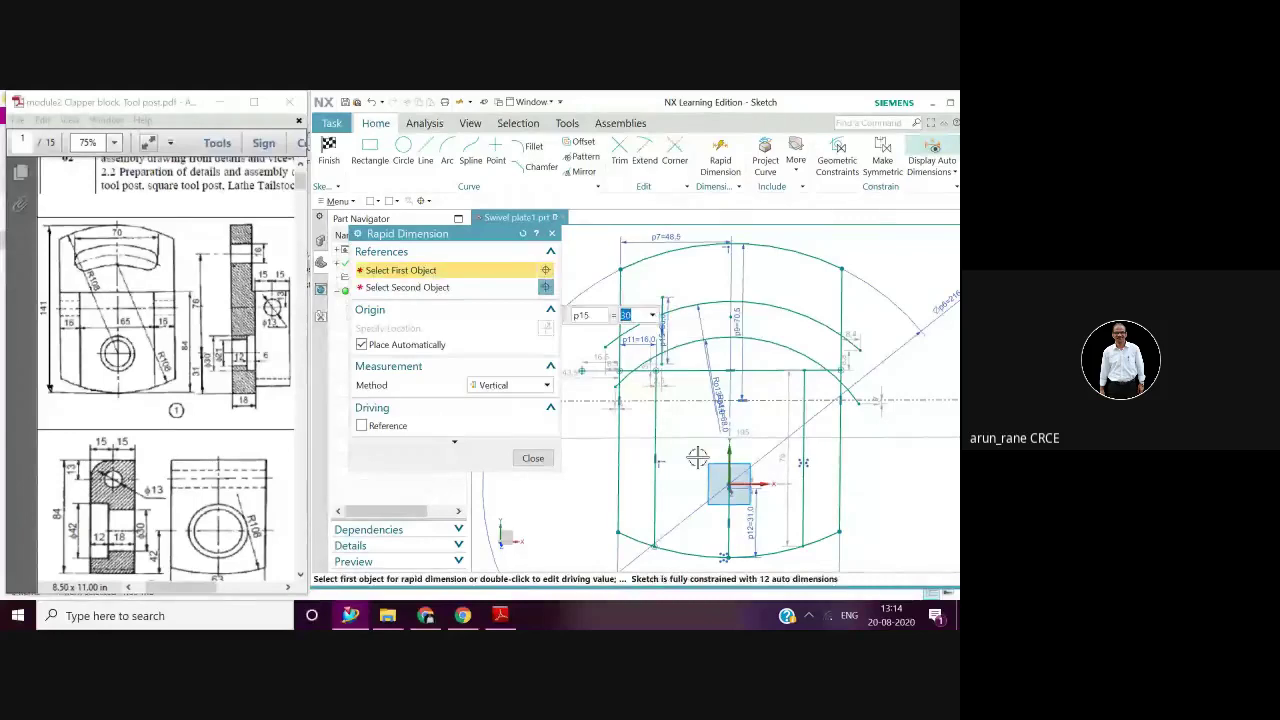
{"action": "left_click", "coordinate": [547, 386]}
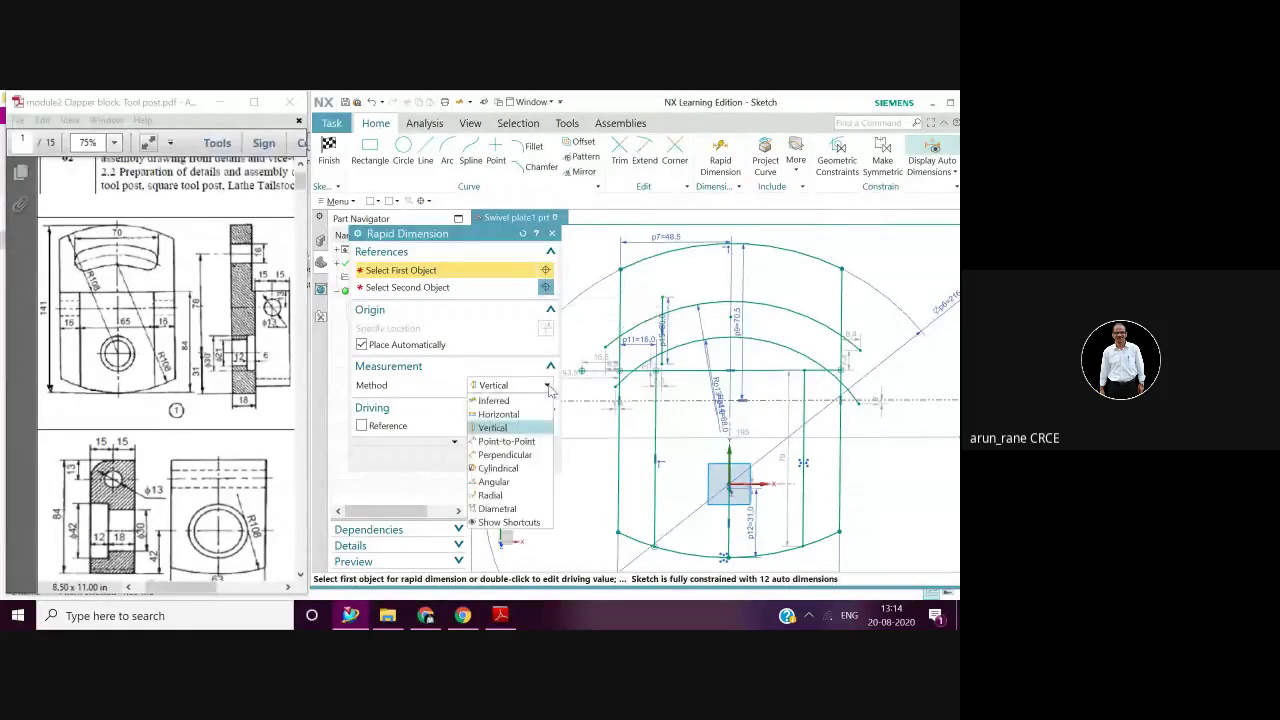
{"action": "left_click", "coordinate": [500, 414]}
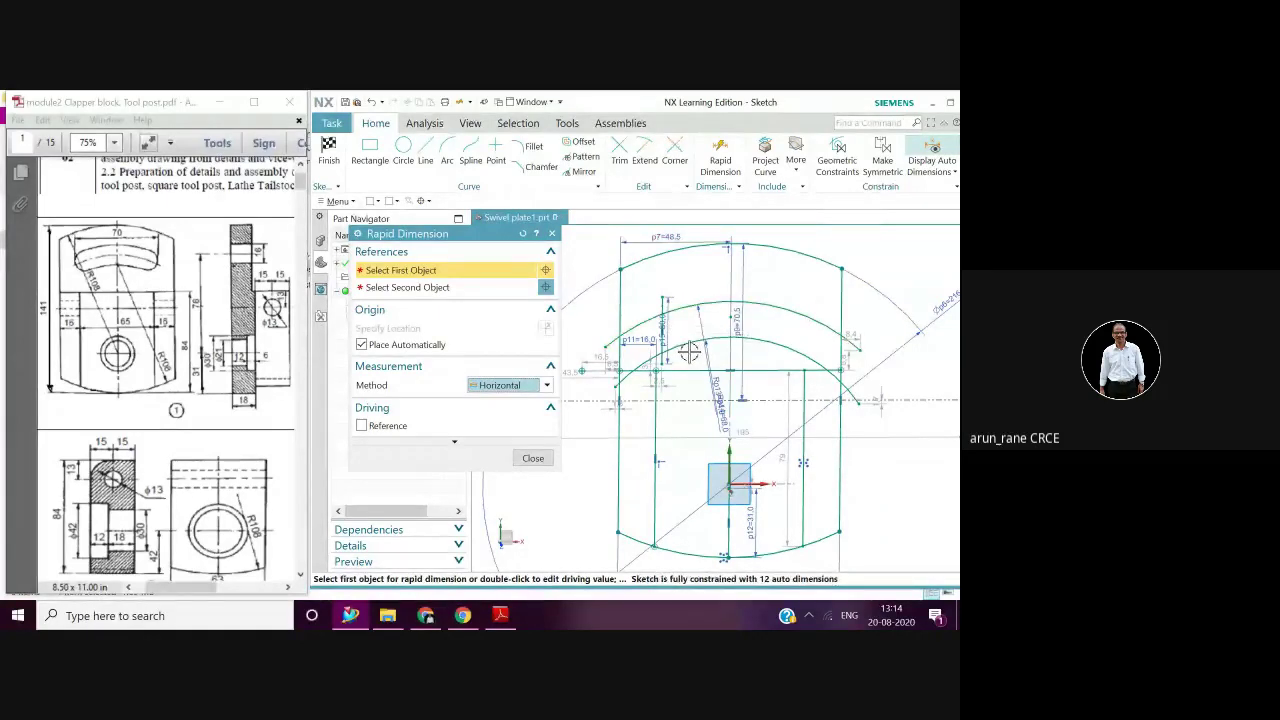
{"action": "key", "text": "Escape"}
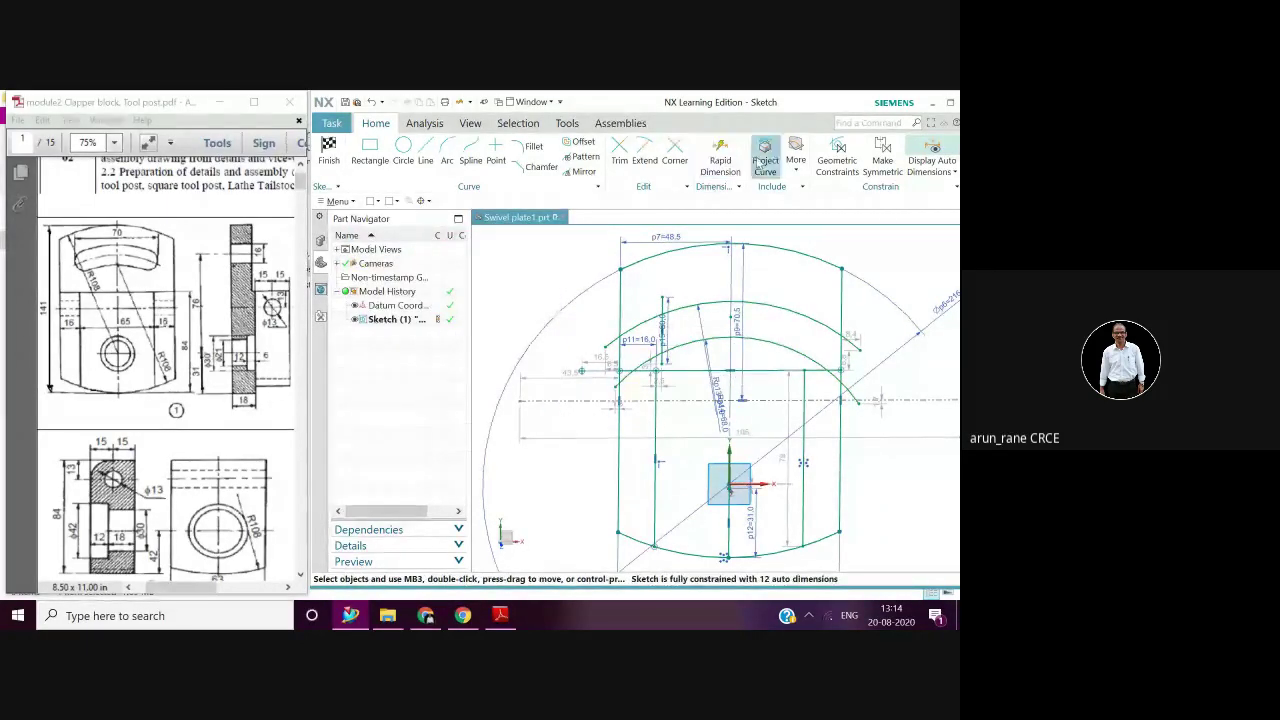
Add a horizontal rapid dimension of 35 mm between the short vertical line crossing the slot arcs and the sketch origin
{"action": "left_click", "coordinate": [730, 168]}
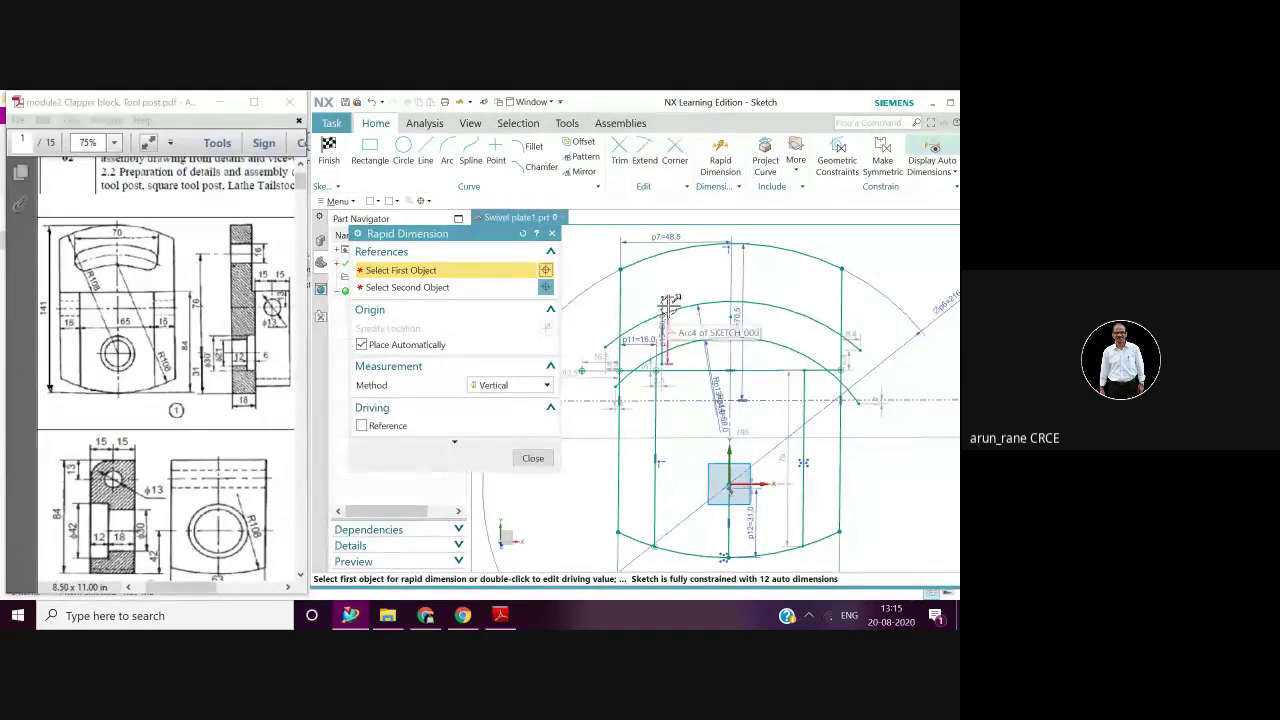
{"action": "left_click", "coordinate": [547, 387]}
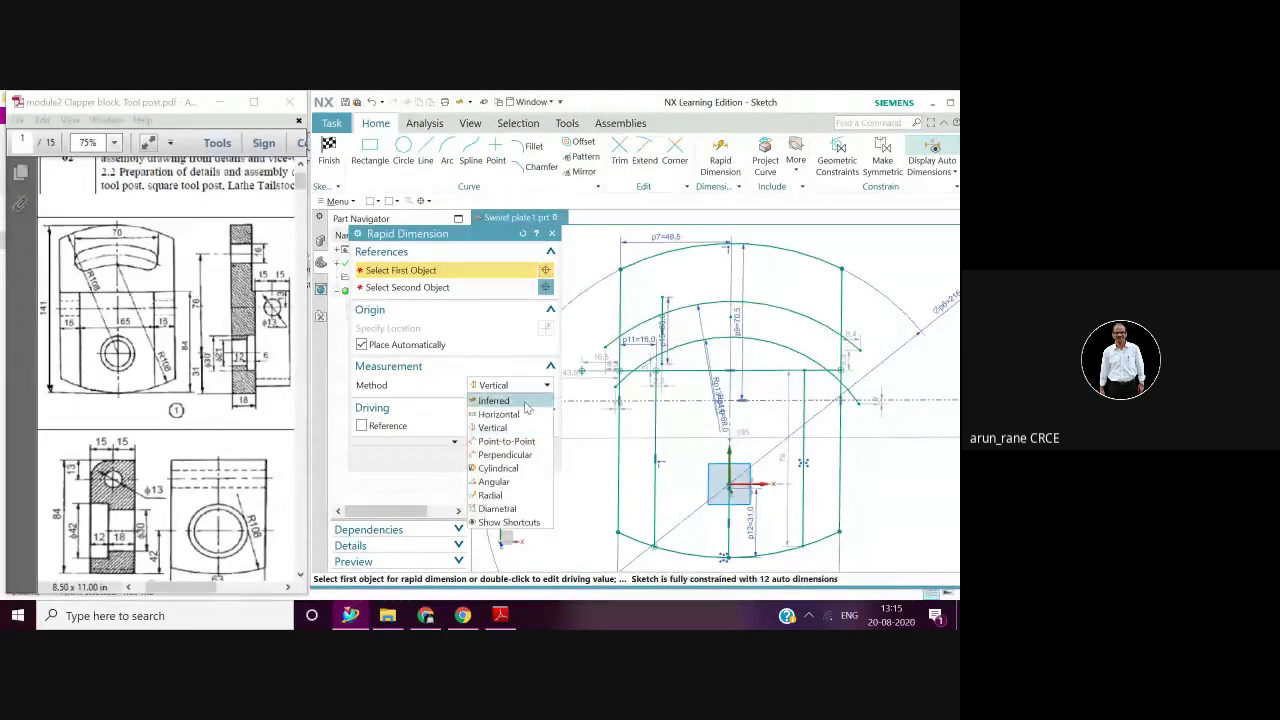
{"action": "left_click", "coordinate": [498, 415]}
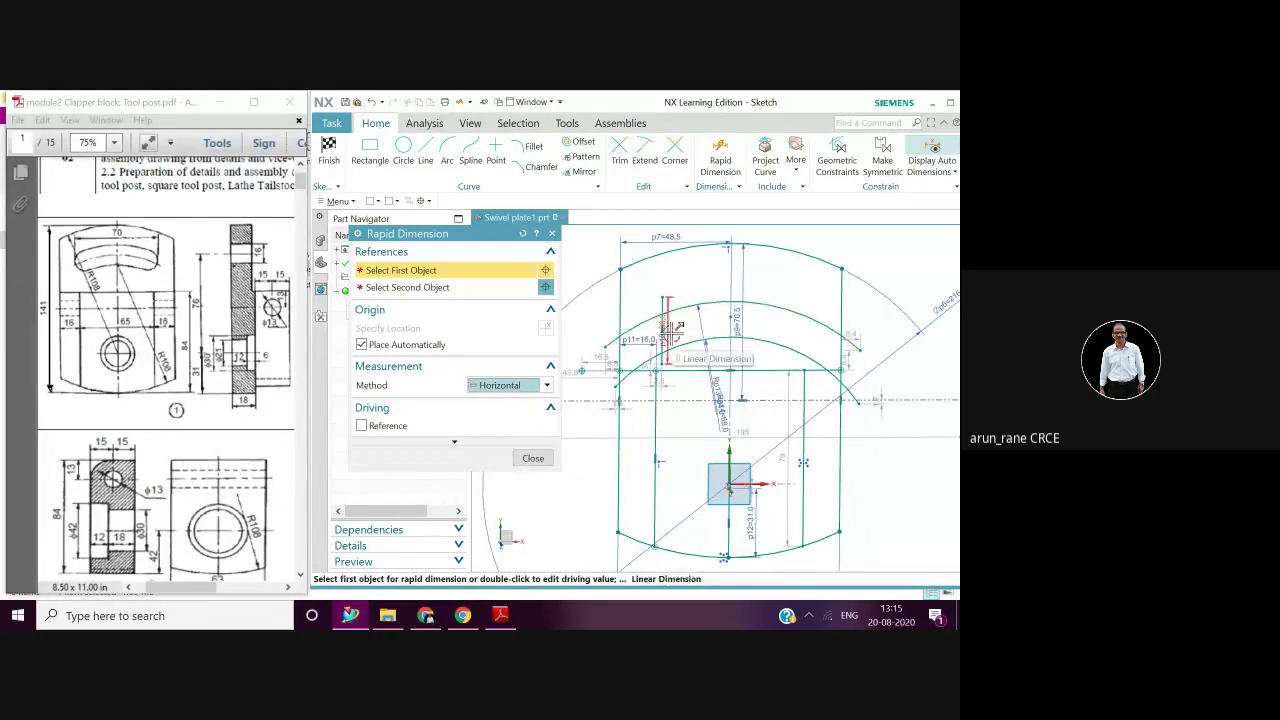
{"action": "scroll", "coordinate": [678, 326], "scroll_direction": "up", "scroll_amount": 2}
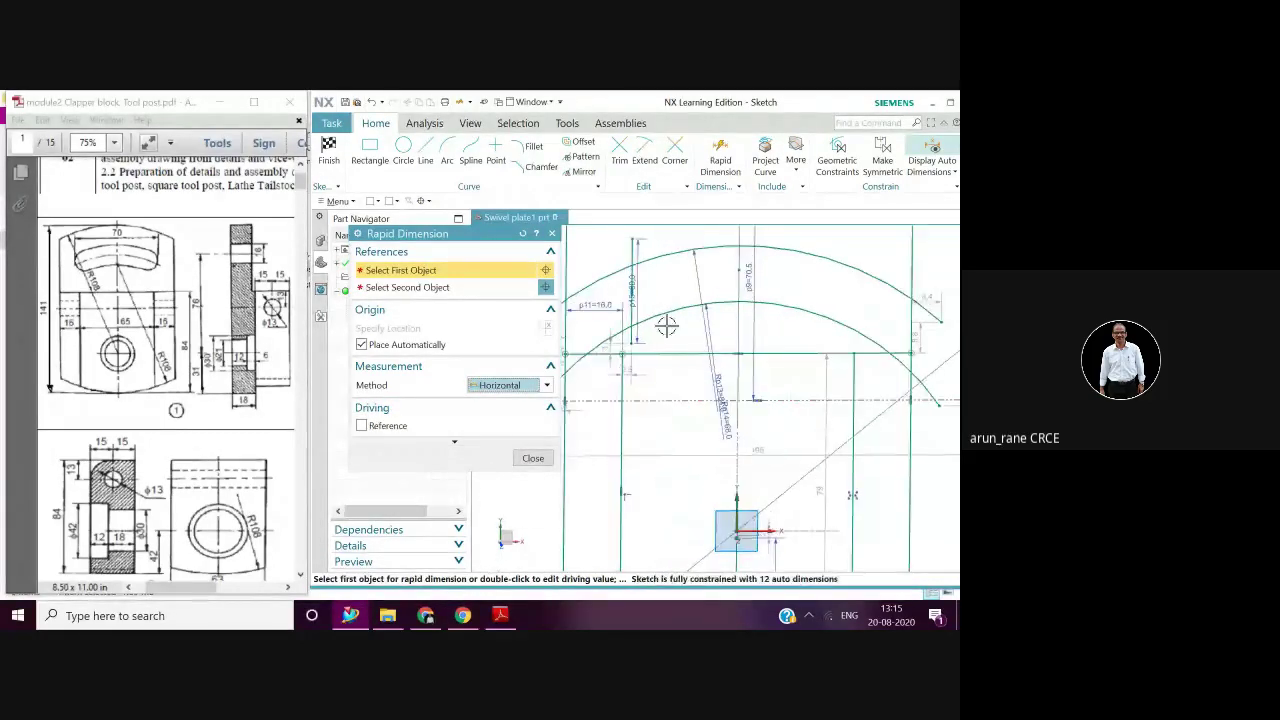
{"action": "left_click", "coordinate": [632, 254]}
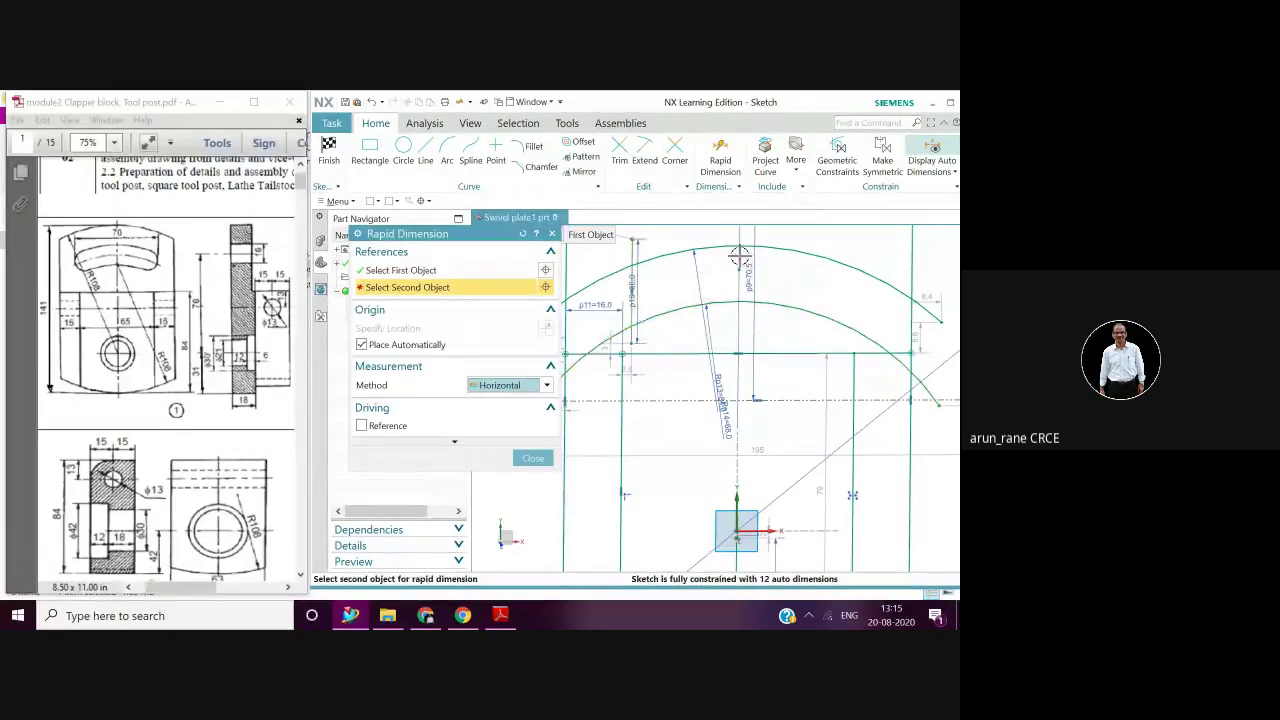
{"action": "left_click", "coordinate": [737, 530]}
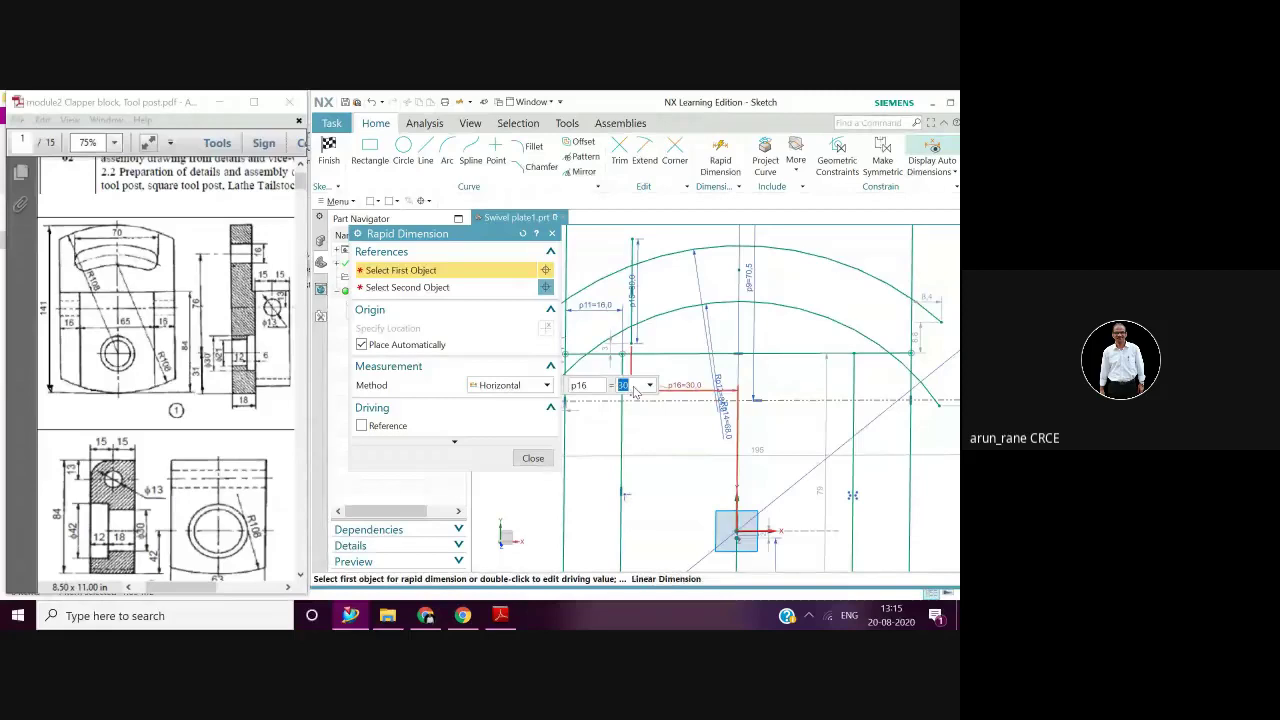
{"action": "type", "text": "35"}
{"action": "key", "text": "Return"}
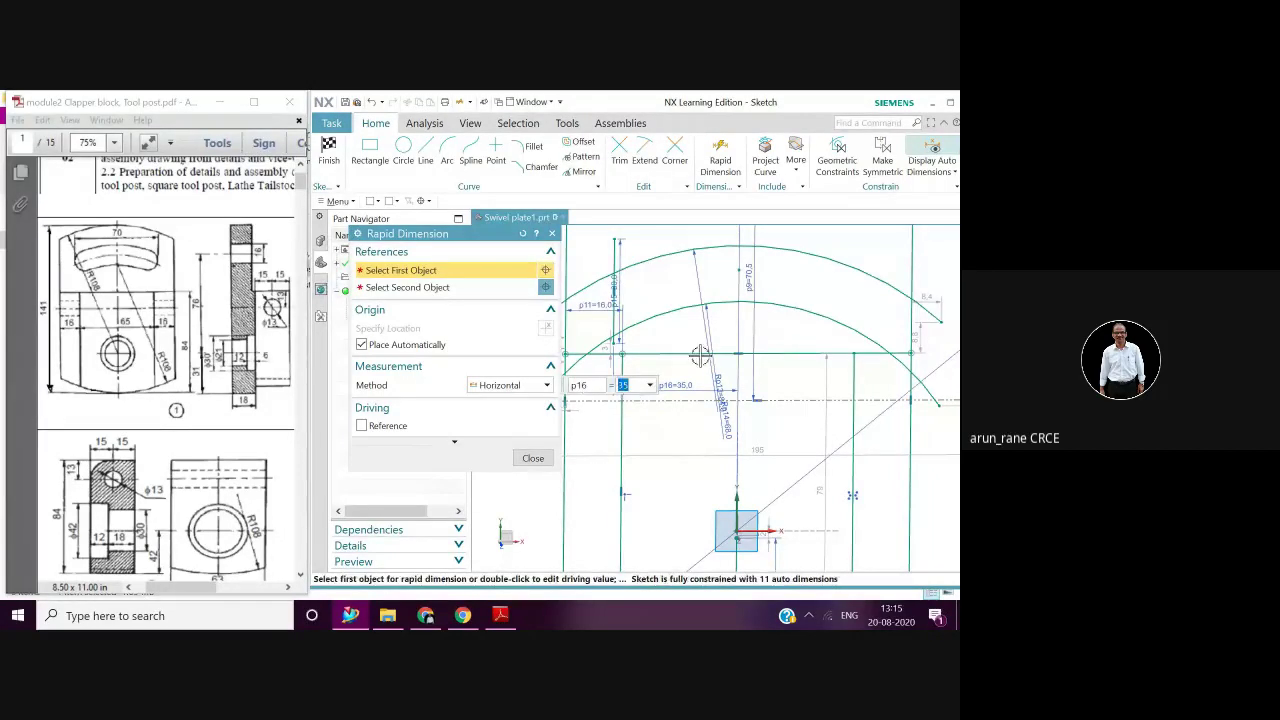
{"action": "middle_click", "coordinate": [650, 400]}
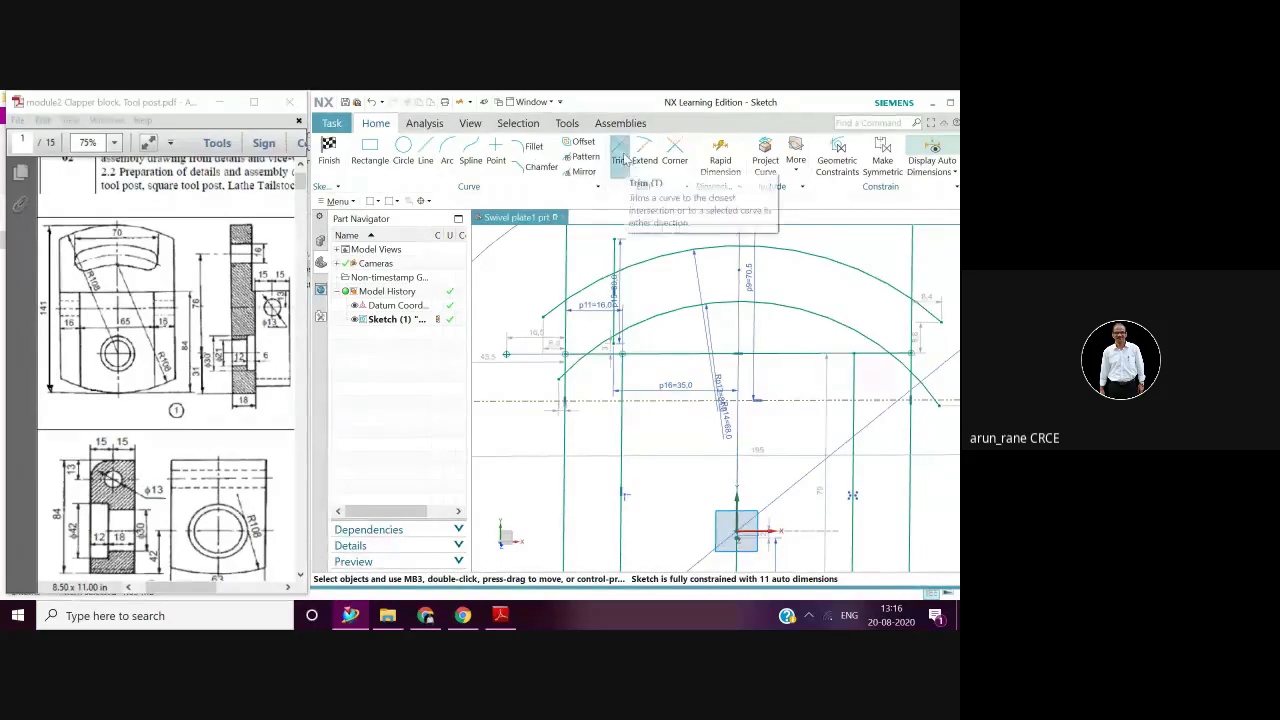
{"action": "left_click", "coordinate": [619, 152]}
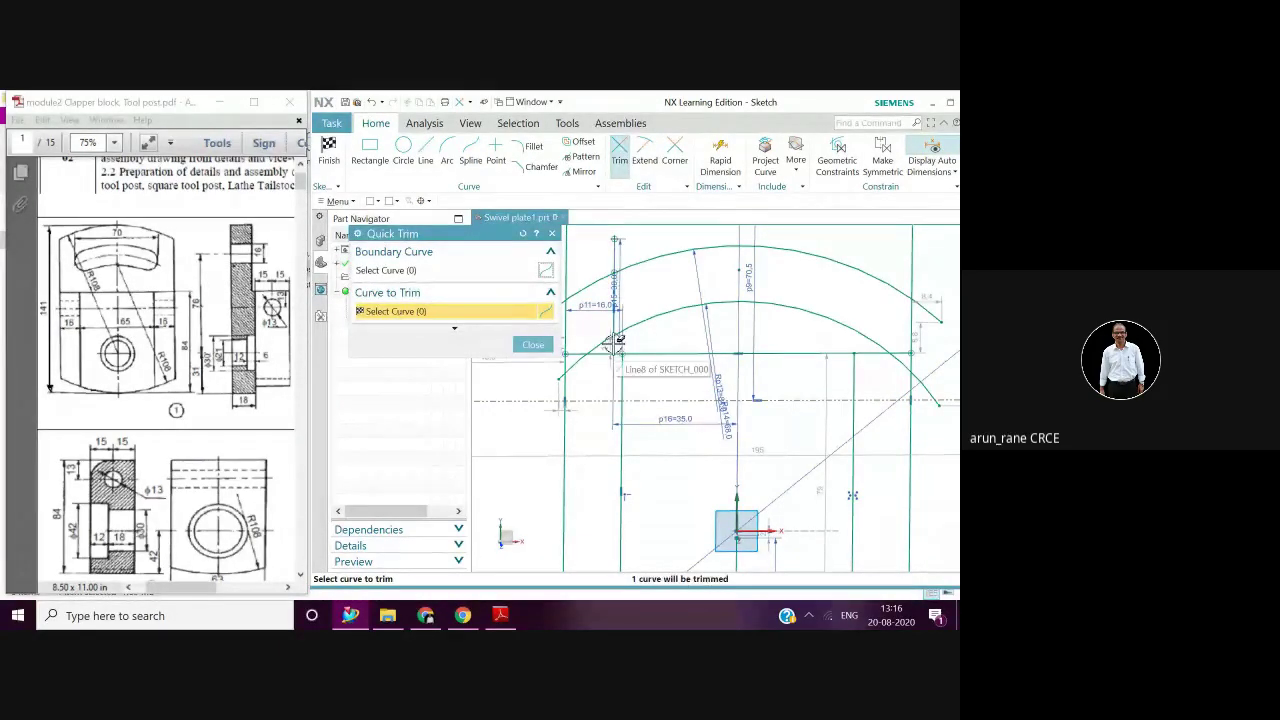
{"action": "scroll", "coordinate": [675, 420], "scroll_direction": "up", "scroll_amount": 3}
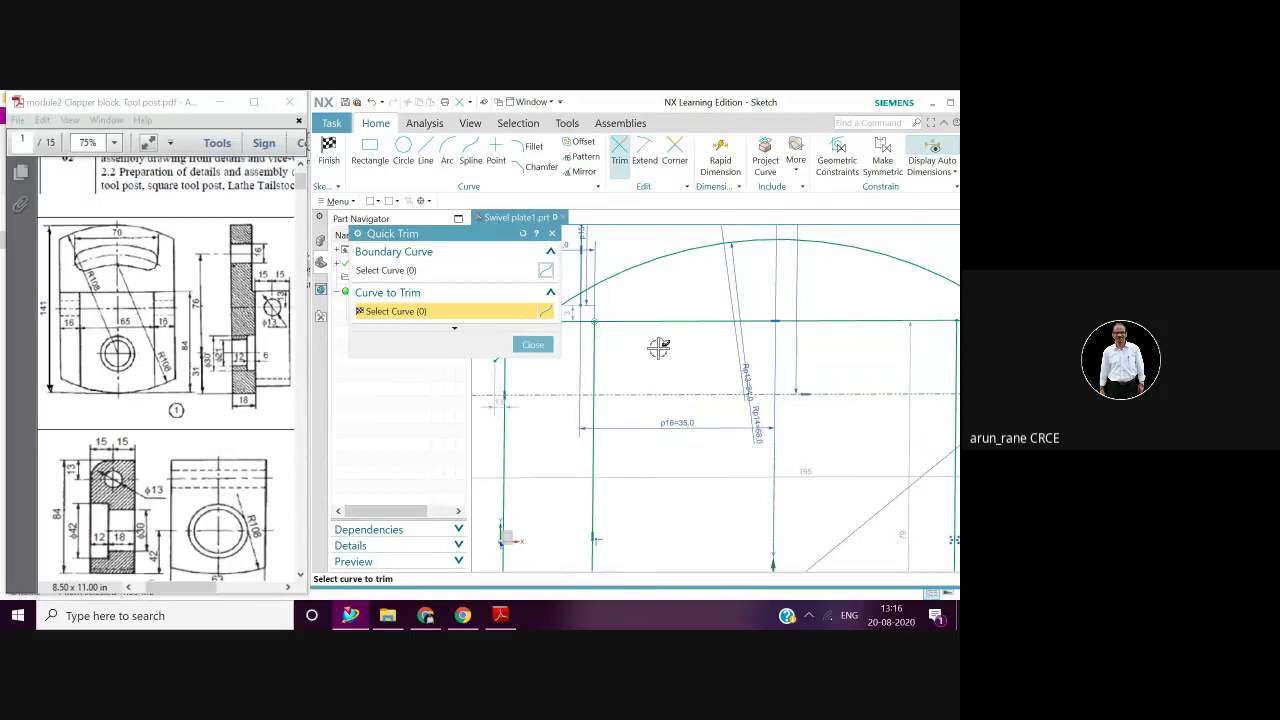
{"action": "scroll", "coordinate": [658, 347], "scroll_direction": "up", "scroll_amount": 2}
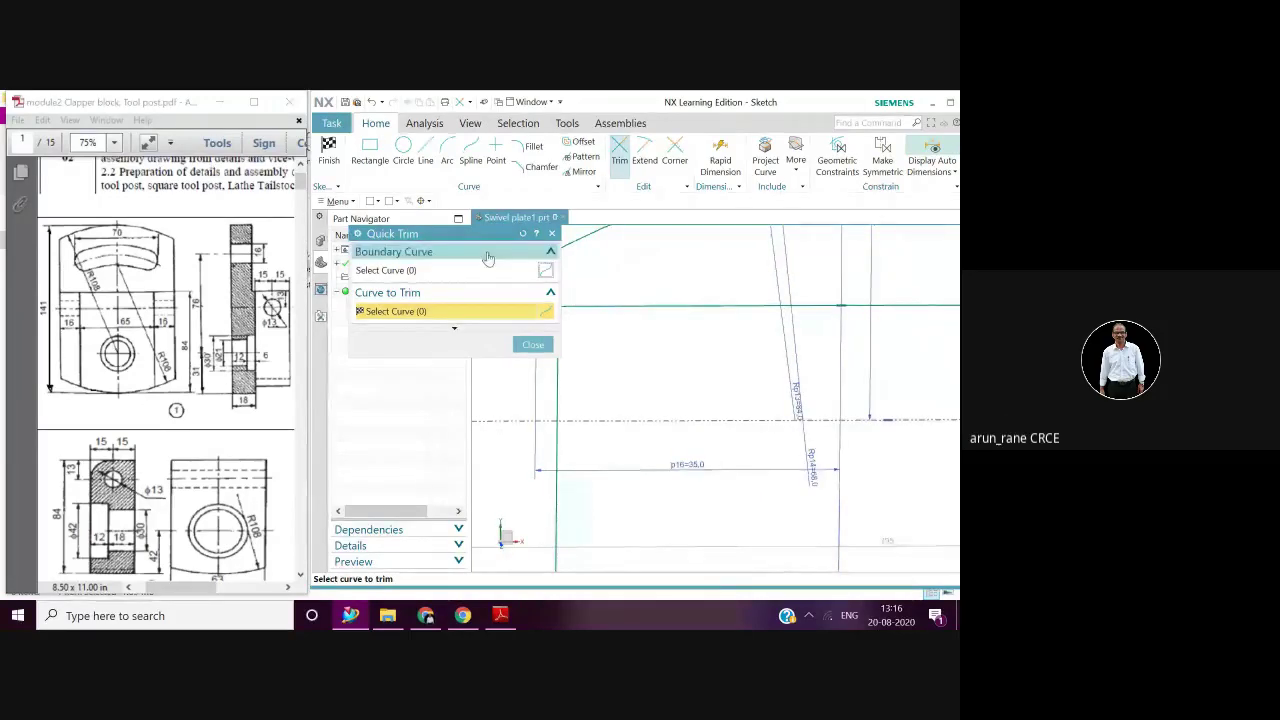
{"action": "double_click", "coordinate": [517, 217]}
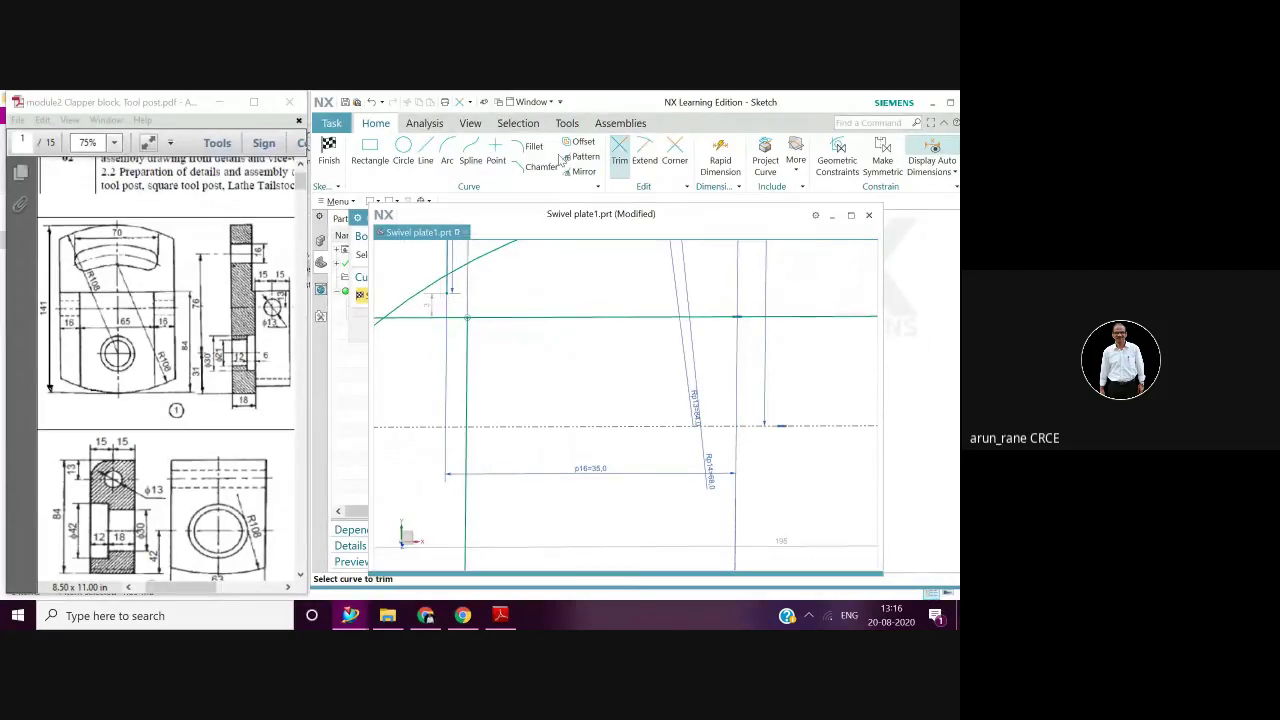
{"action": "left_click", "coordinate": [868, 214]}
{"action": "left_click", "coordinate": [531, 342]}
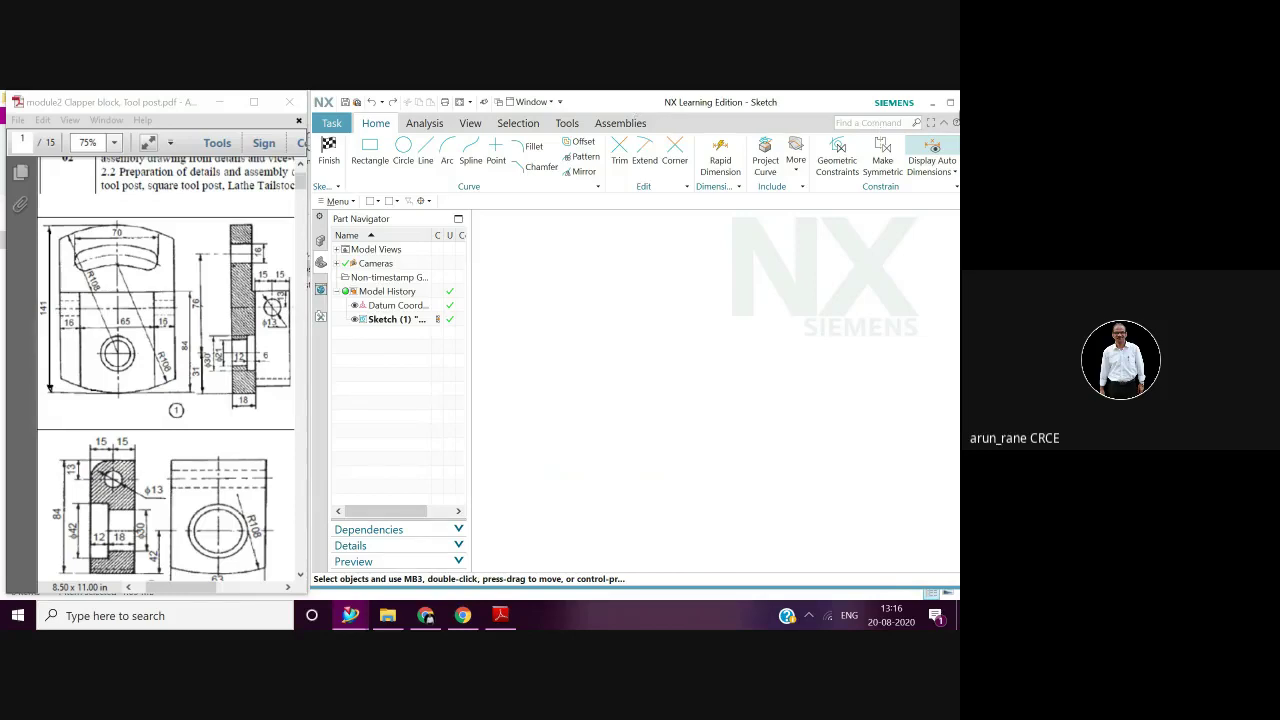
Maximize the NX window and finish the plate sketch to return to modeling
{"action": "left_click", "coordinate": [950, 102]}
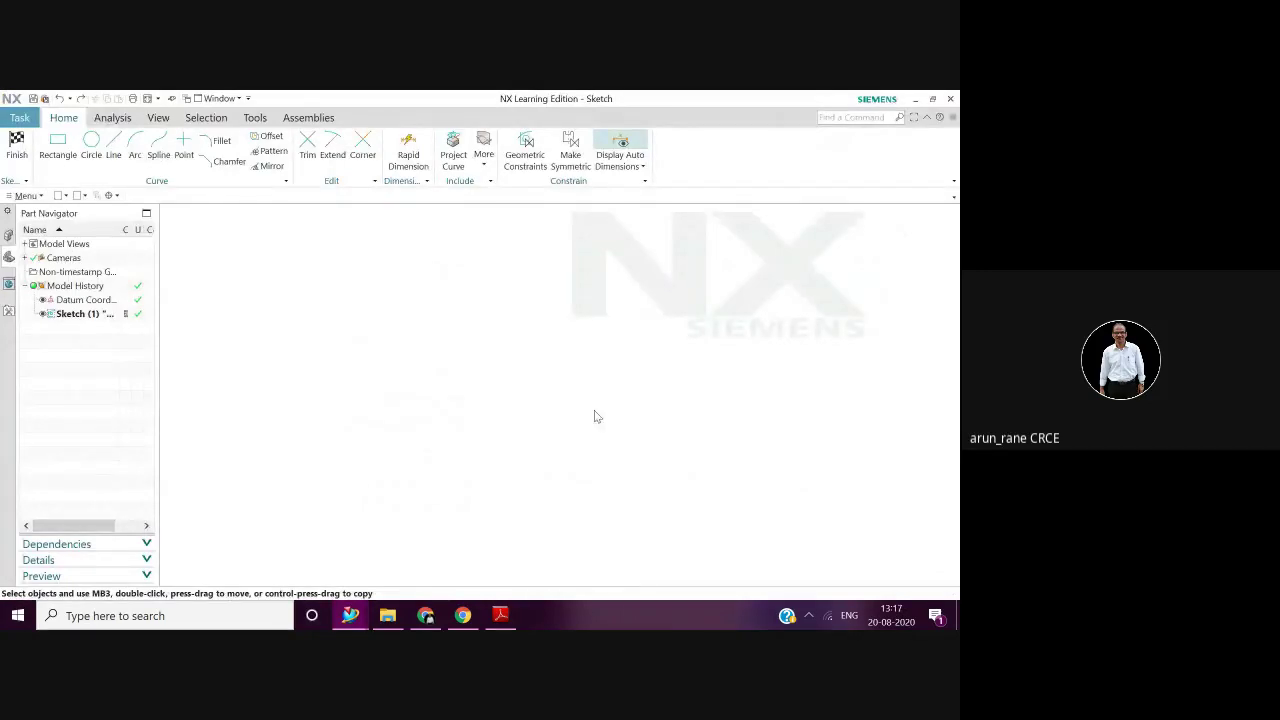
{"action": "left_click", "coordinate": [954, 199]}
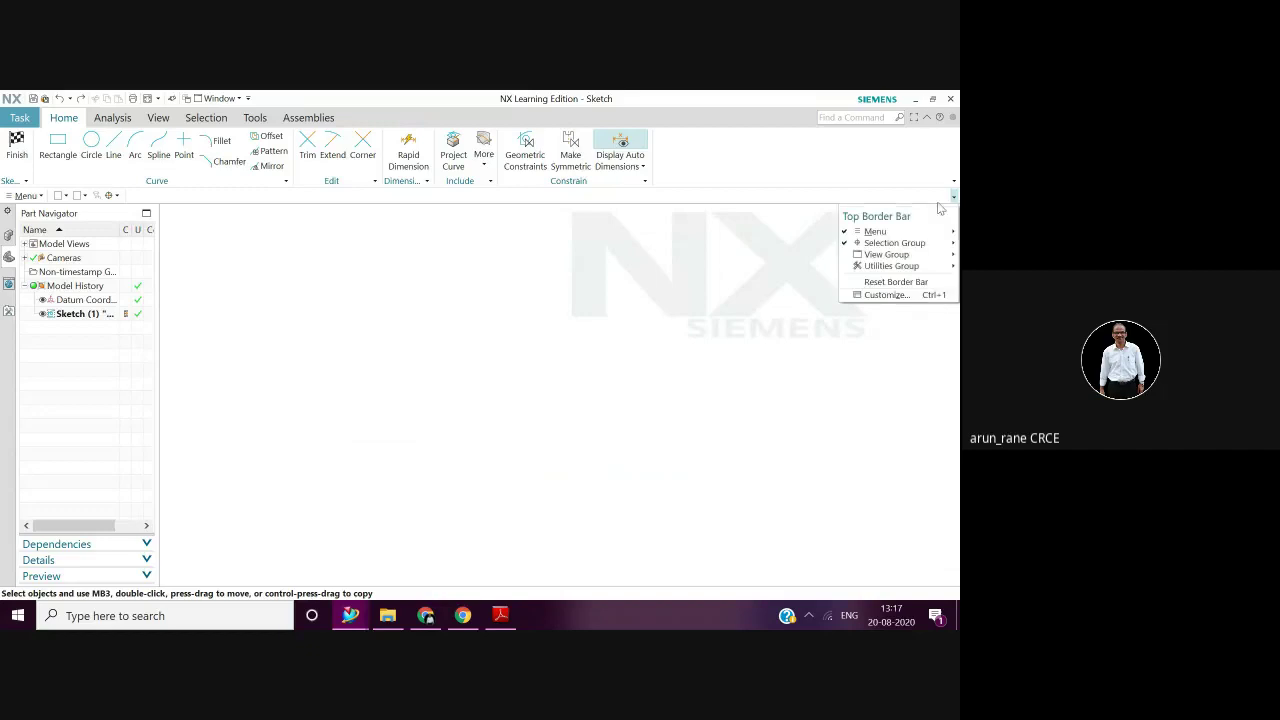
{"action": "left_click", "coordinate": [892, 202]}
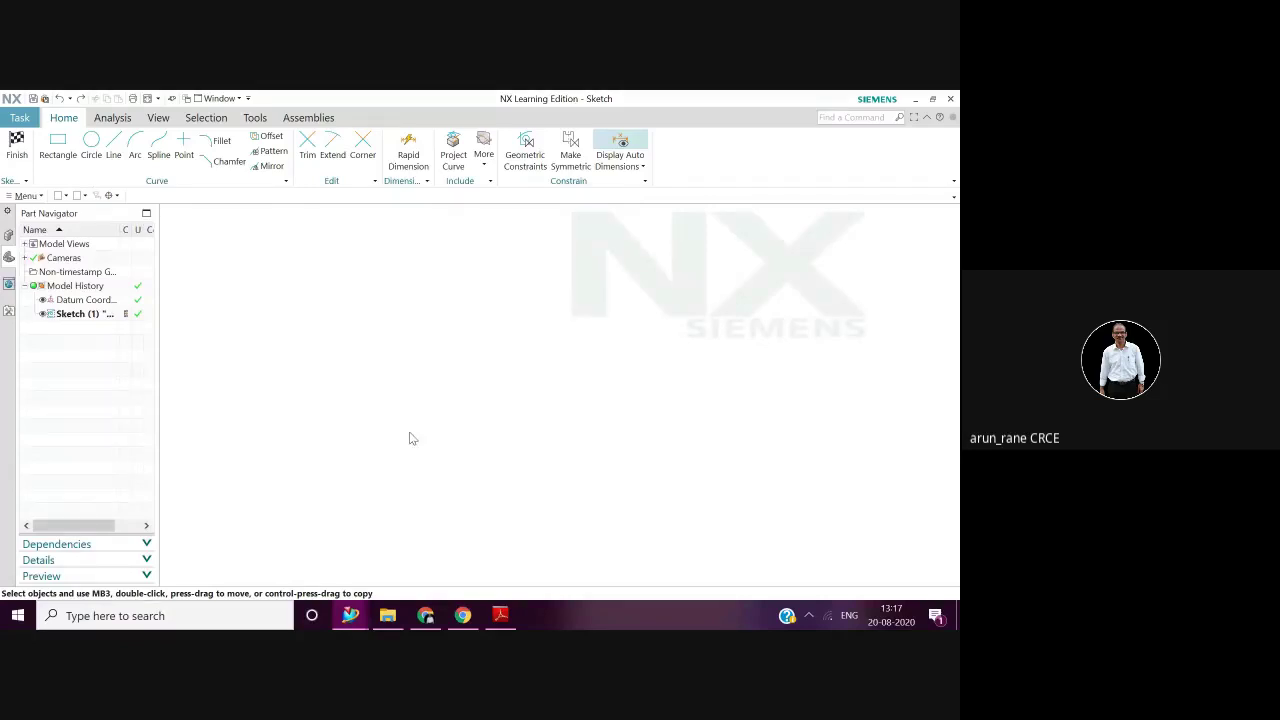
{"action": "left_click", "coordinate": [16, 145]}
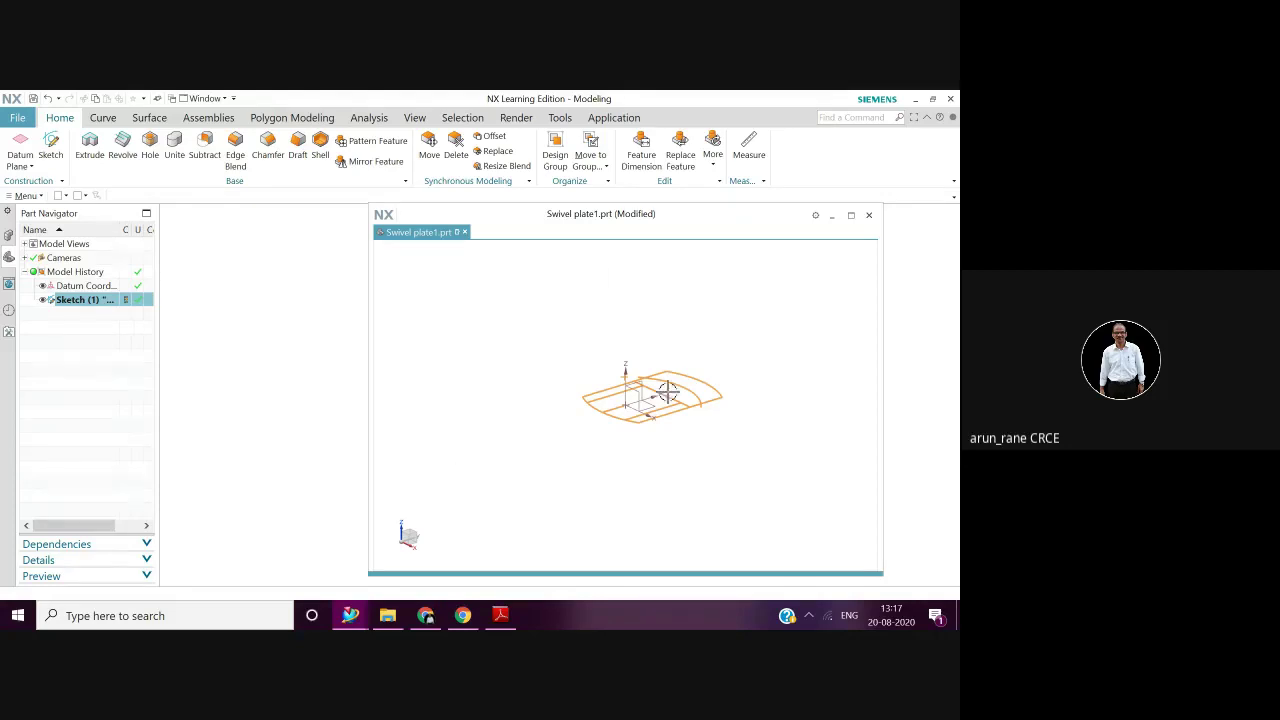
Orient the view to Trimetric and reopen the swivel plate sketch for editing
{"action": "scroll", "coordinate": [582, 450], "scroll_direction": "up", "scroll_amount": 5}
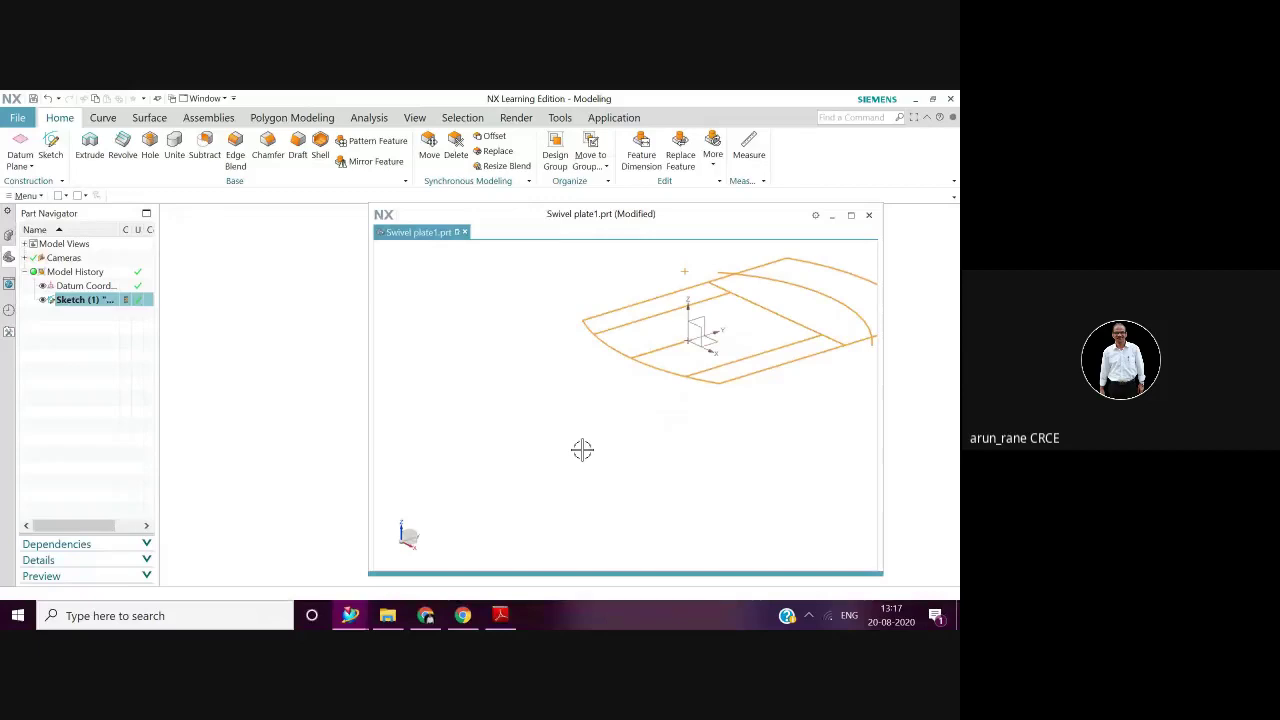
{"action": "middle_click_drag", "start_coordinate": [582, 450], "coordinate": [474, 514], "text": "shift"}
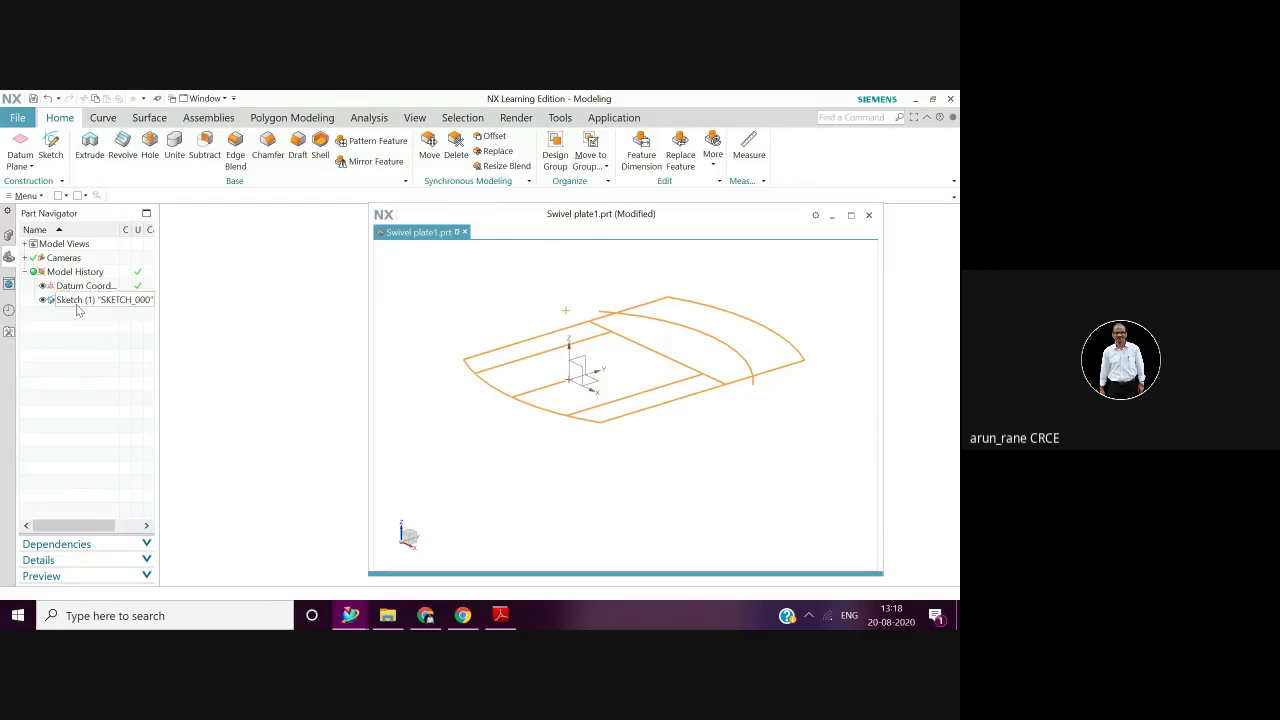
{"action": "right_click", "coordinate": [862, 302]}
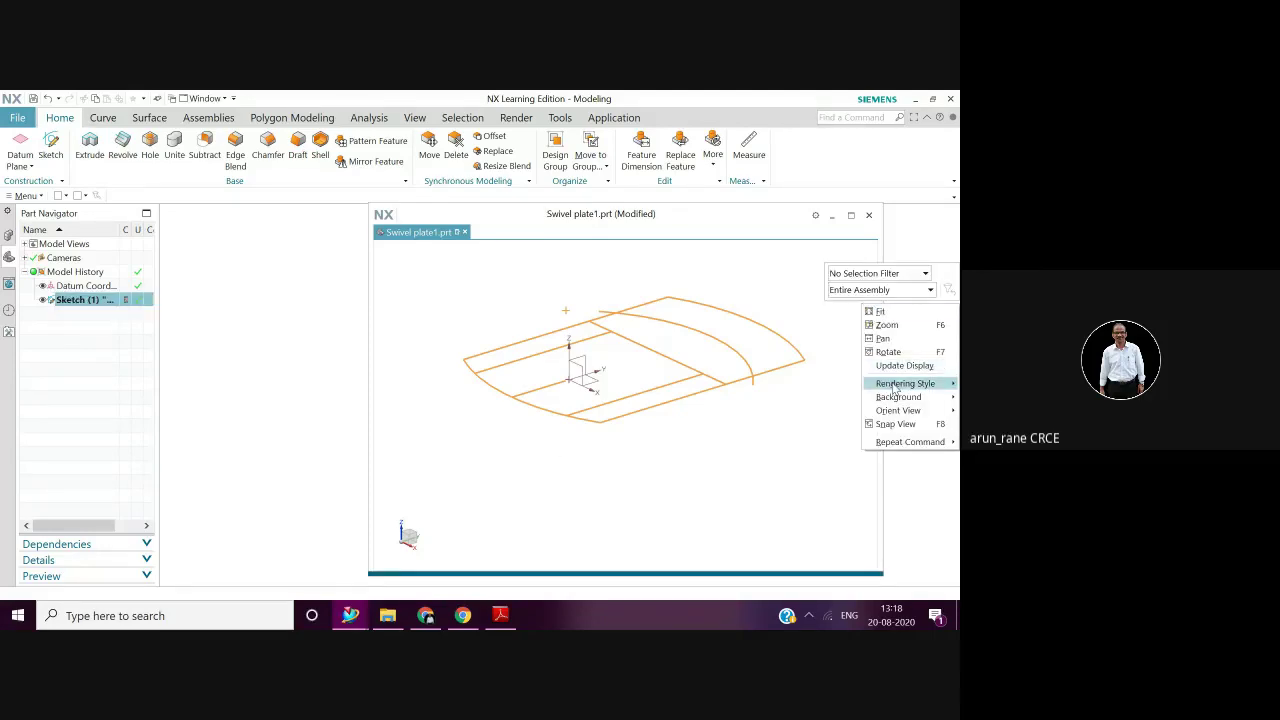
{"action": "mouse_move", "coordinate": [888, 412]}
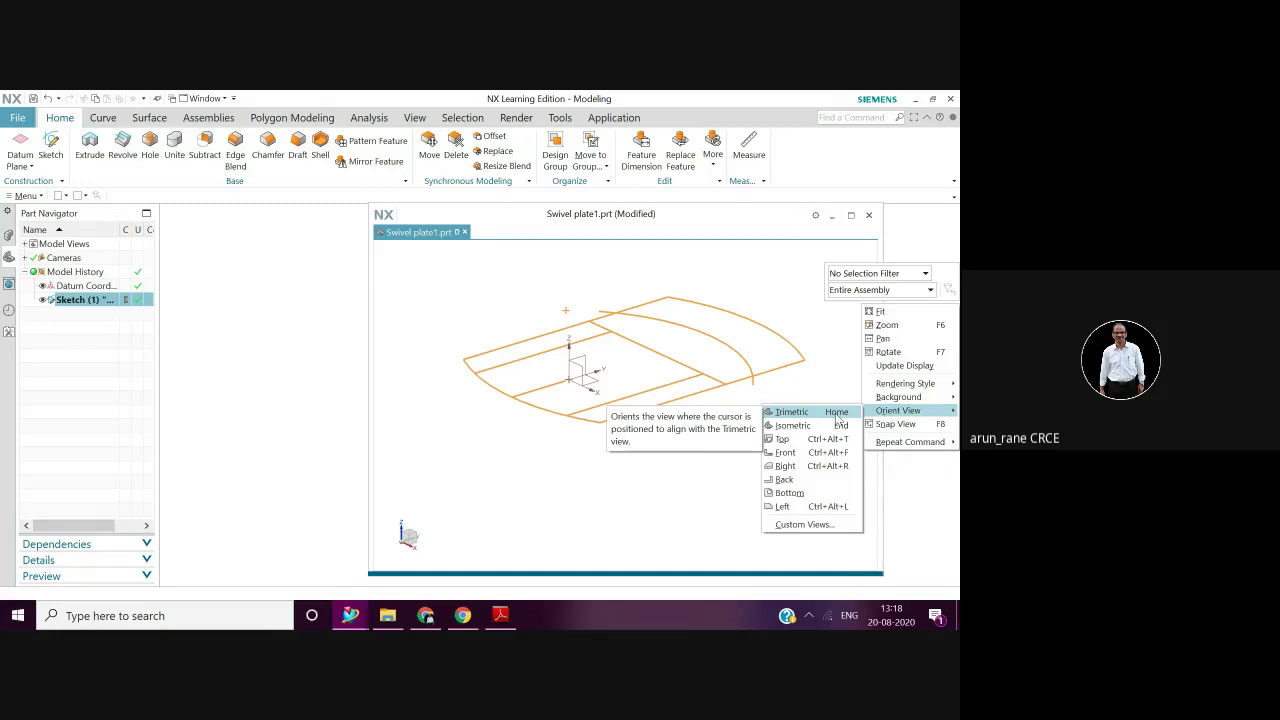
{"action": "left_click", "coordinate": [837, 415]}
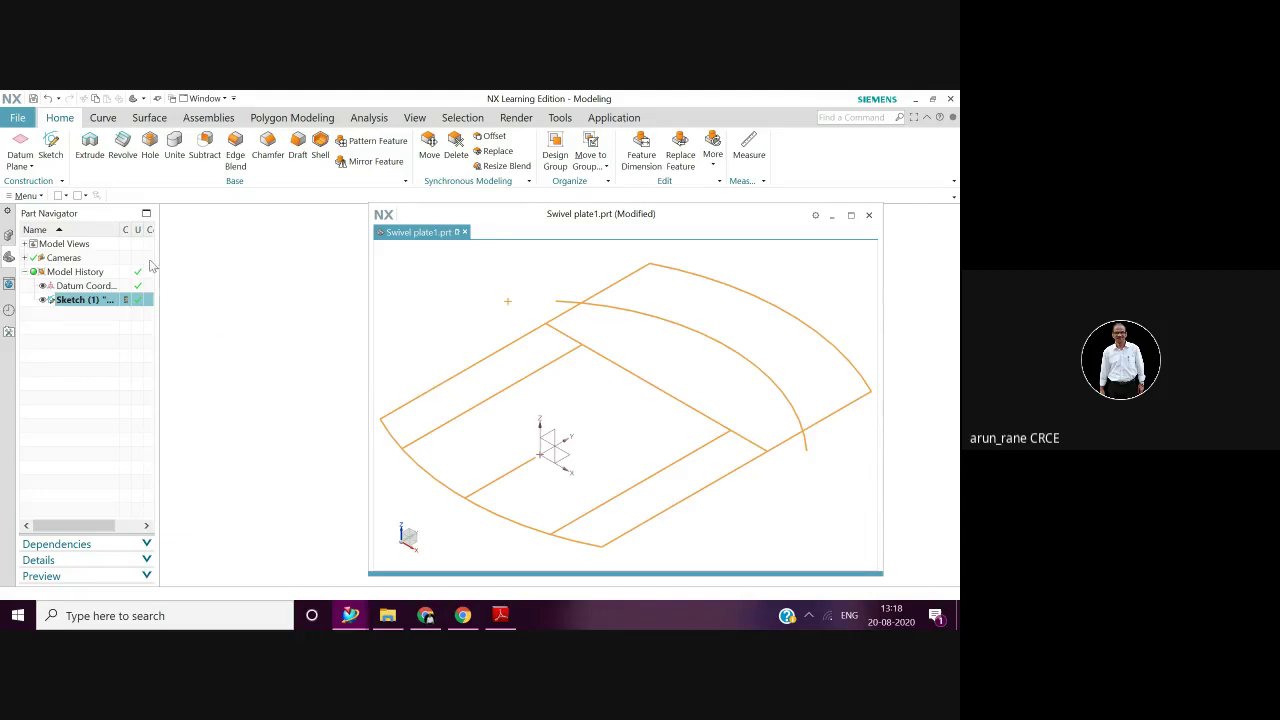
{"action": "left_click", "coordinate": [94, 309]}
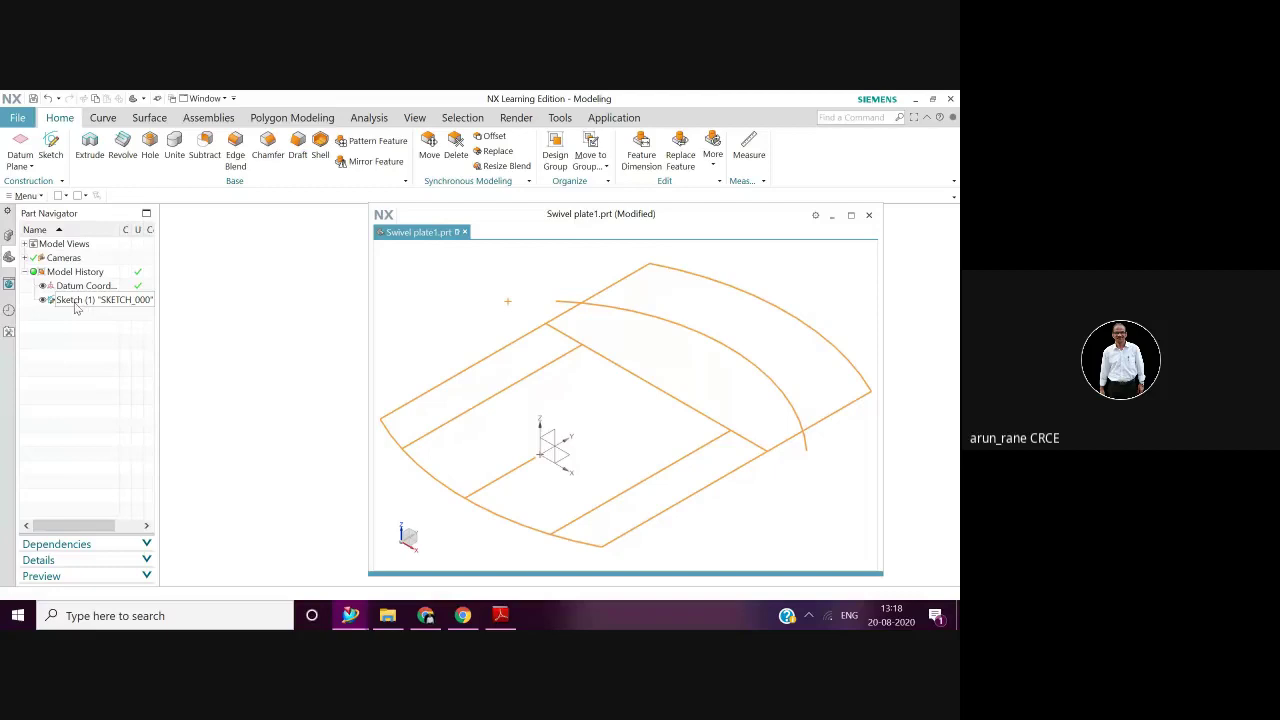
{"action": "double_click", "coordinate": [74, 301]}
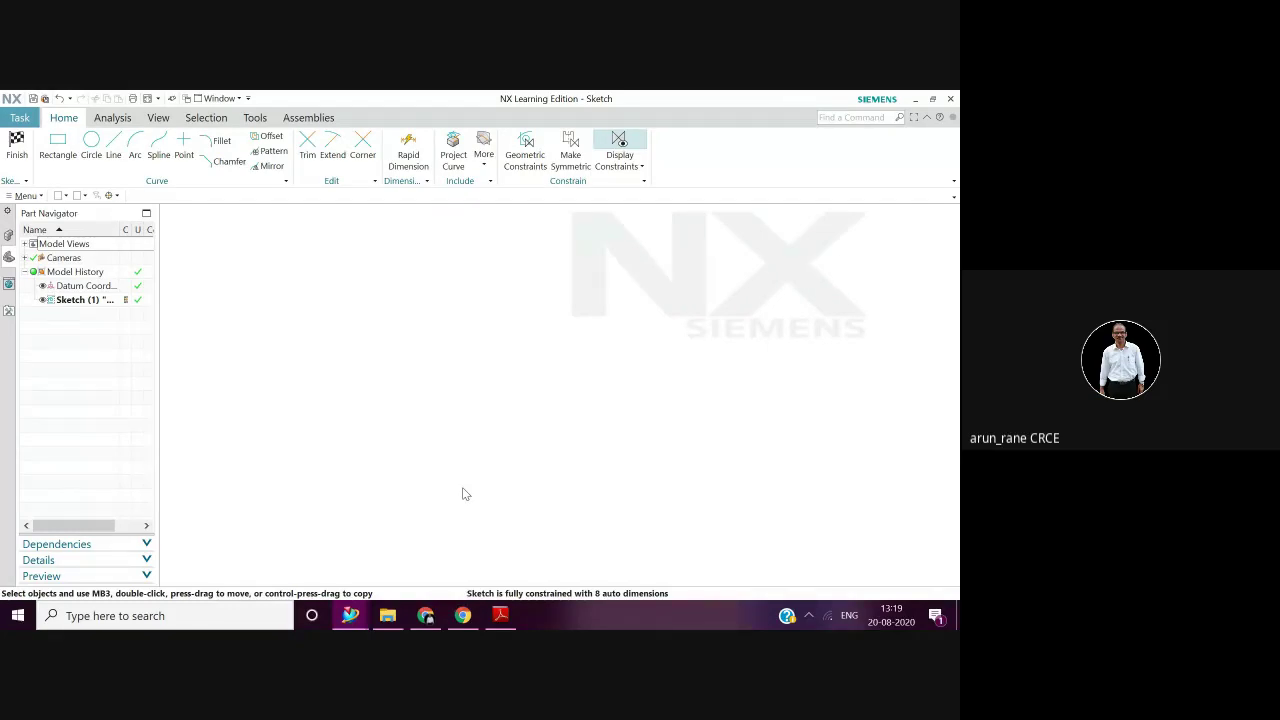
{"action": "left_click", "coordinate": [954, 182]}
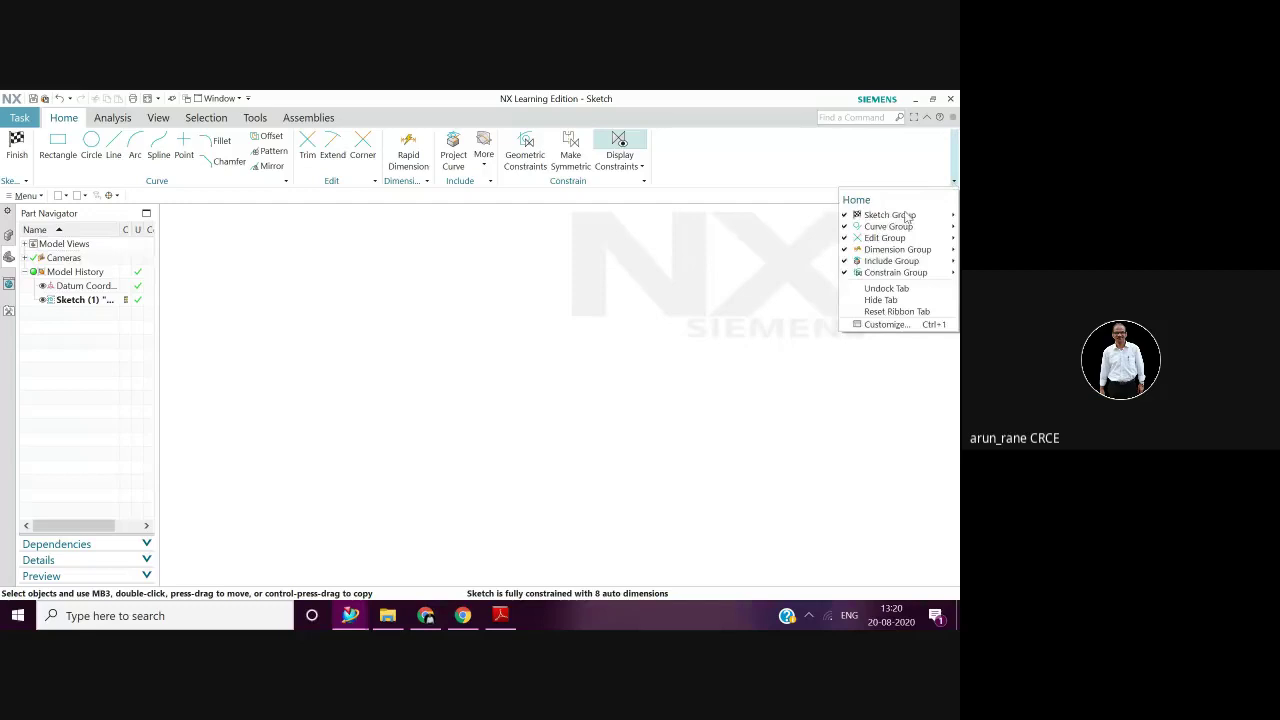
{"action": "left_click", "coordinate": [757, 355]}
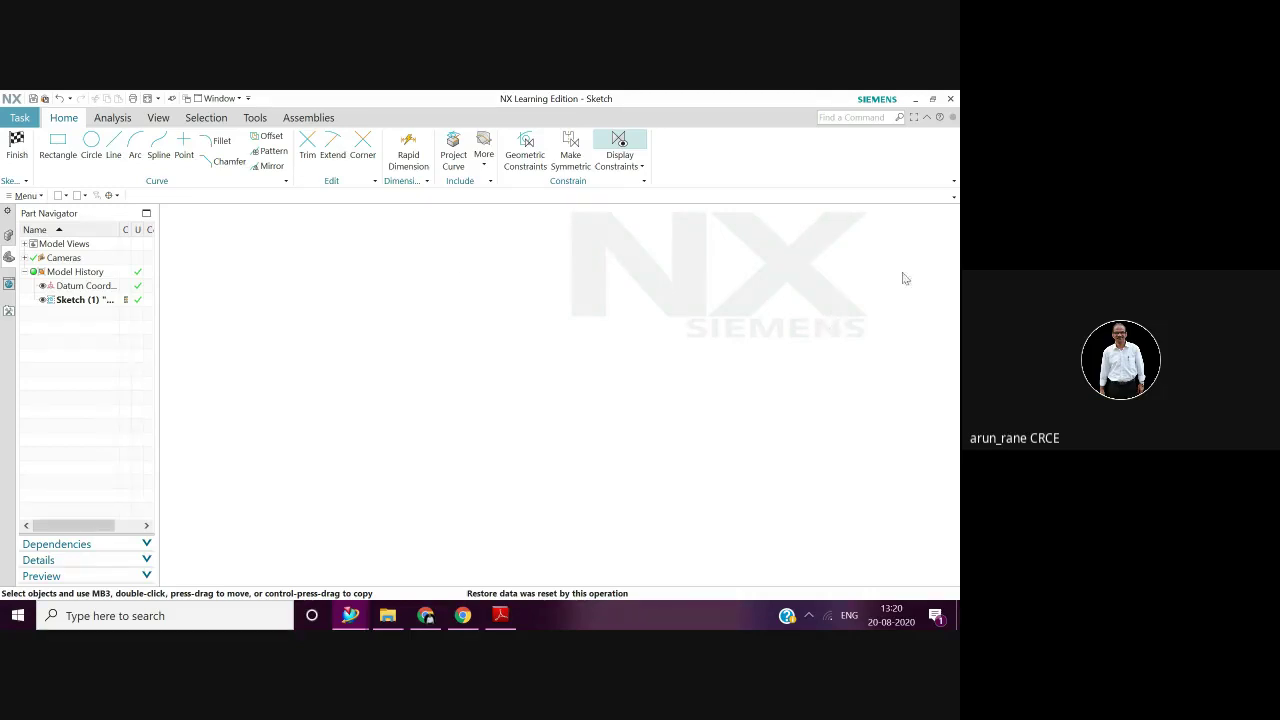
{"action": "left_click", "coordinate": [954, 198]}
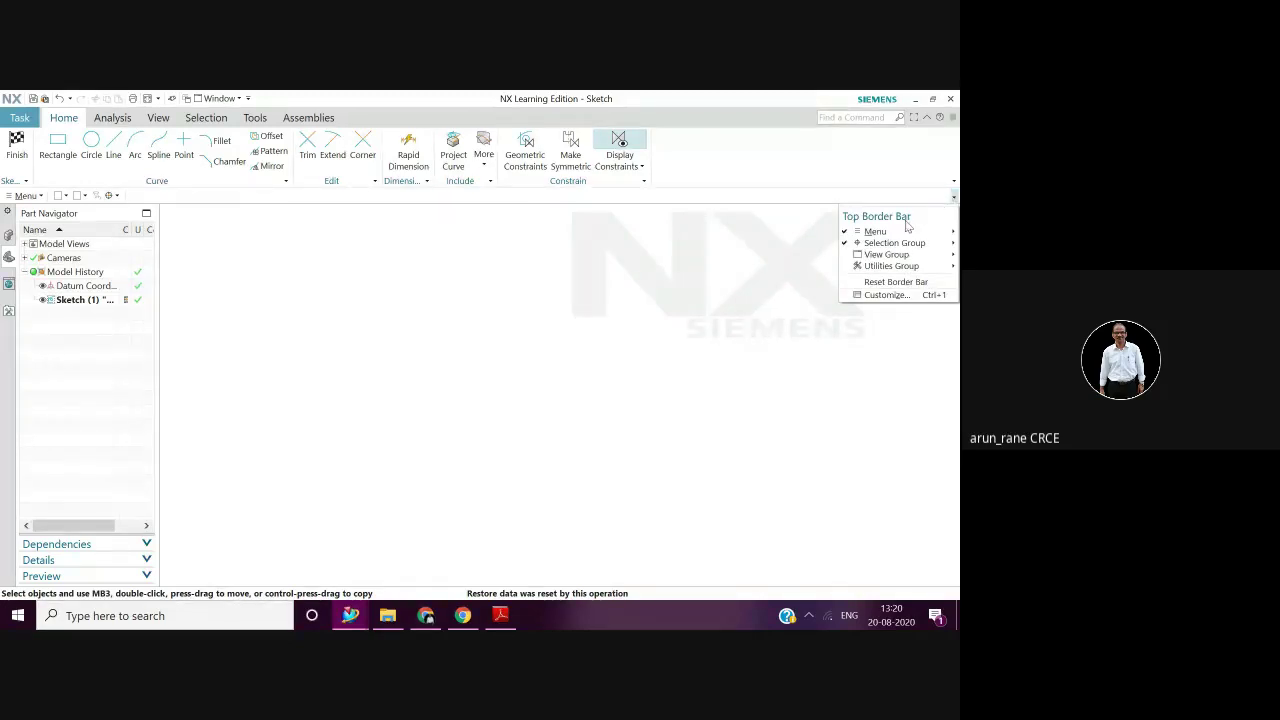
{"action": "left_click", "coordinate": [811, 202]}
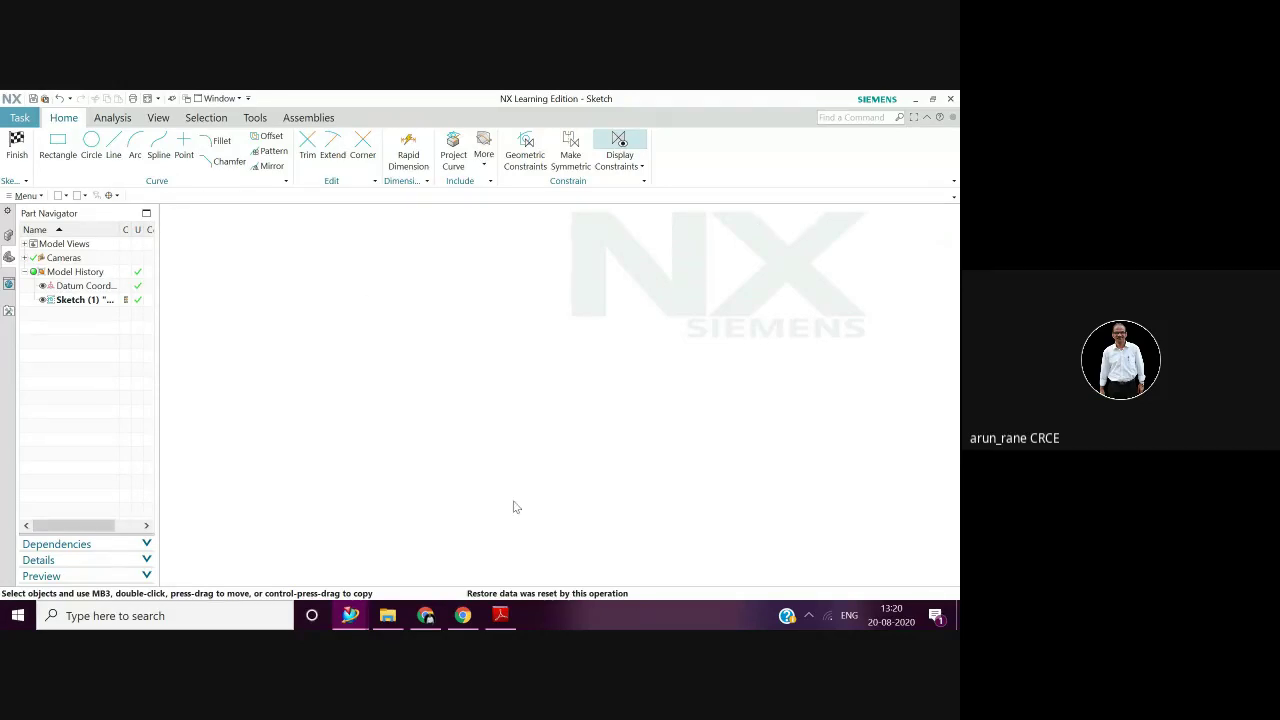
{"action": "left_click", "coordinate": [953, 198]}
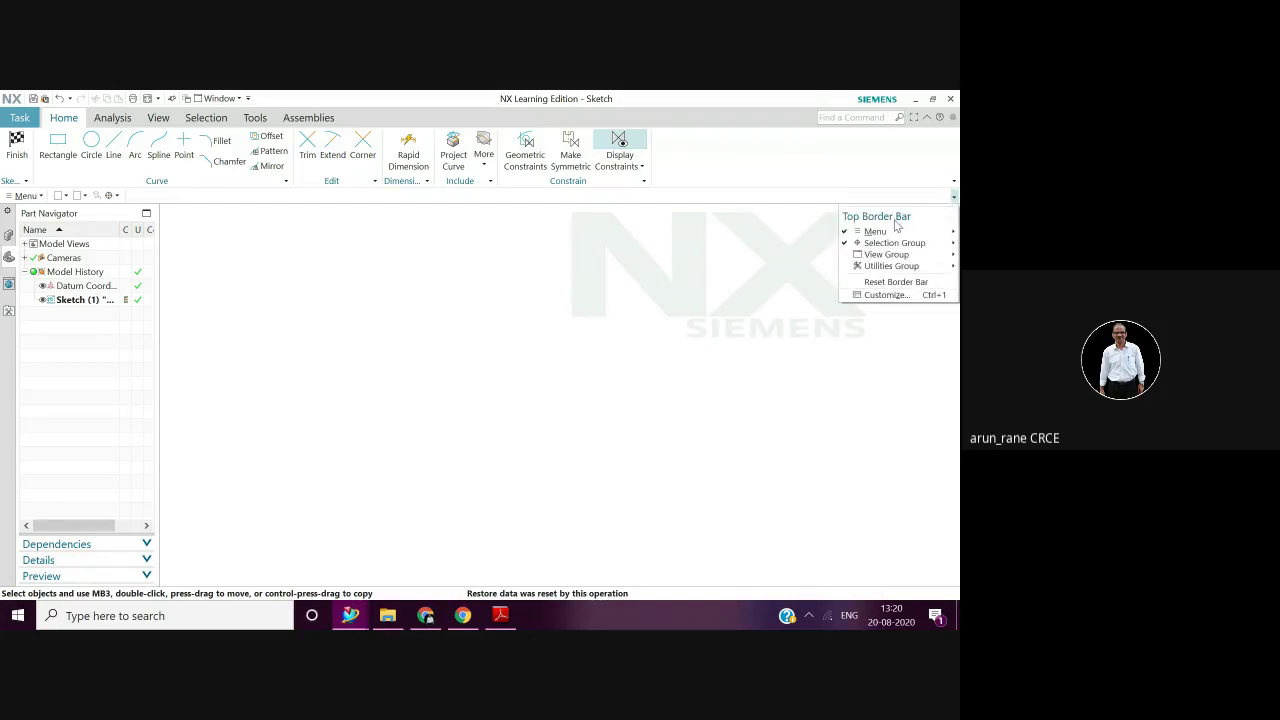
Orient the view to the sketch plane
{"action": "mouse_move", "coordinate": [895, 237]}
{"action": "left_click", "coordinate": [159, 118]}
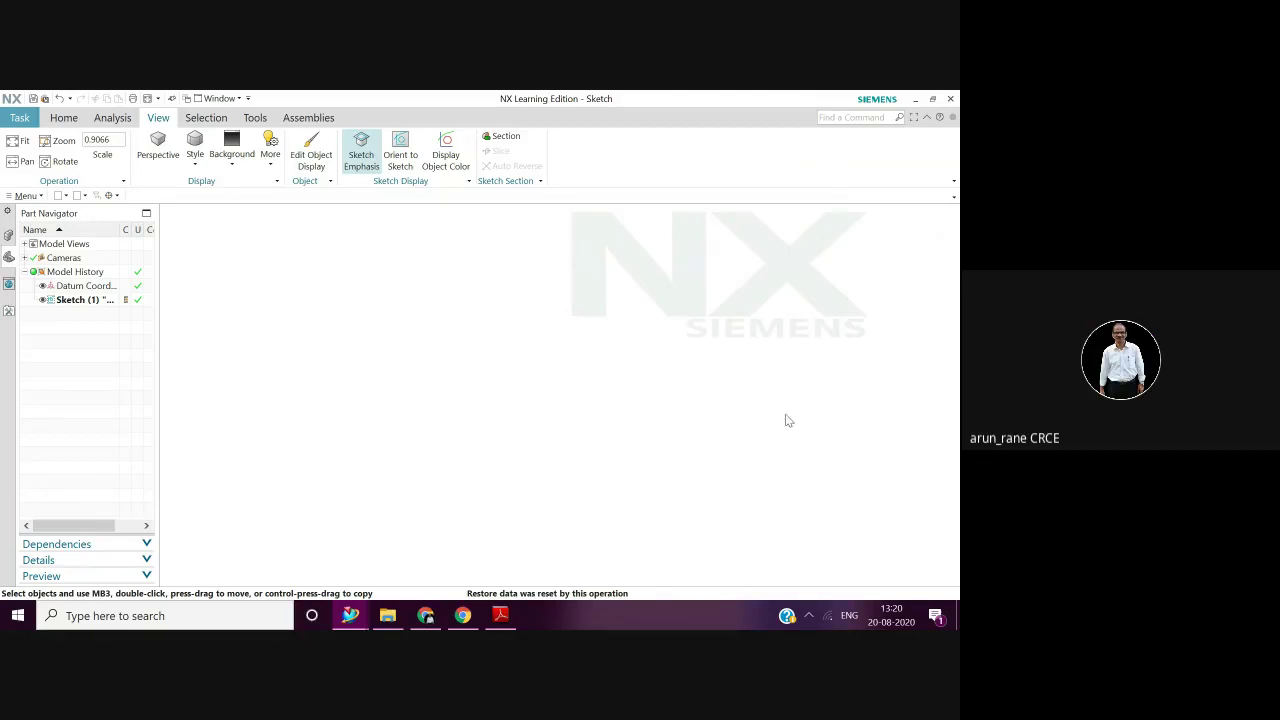
{"action": "left_click", "coordinate": [400, 143]}
{"action": "left_click", "coordinate": [400, 143]}
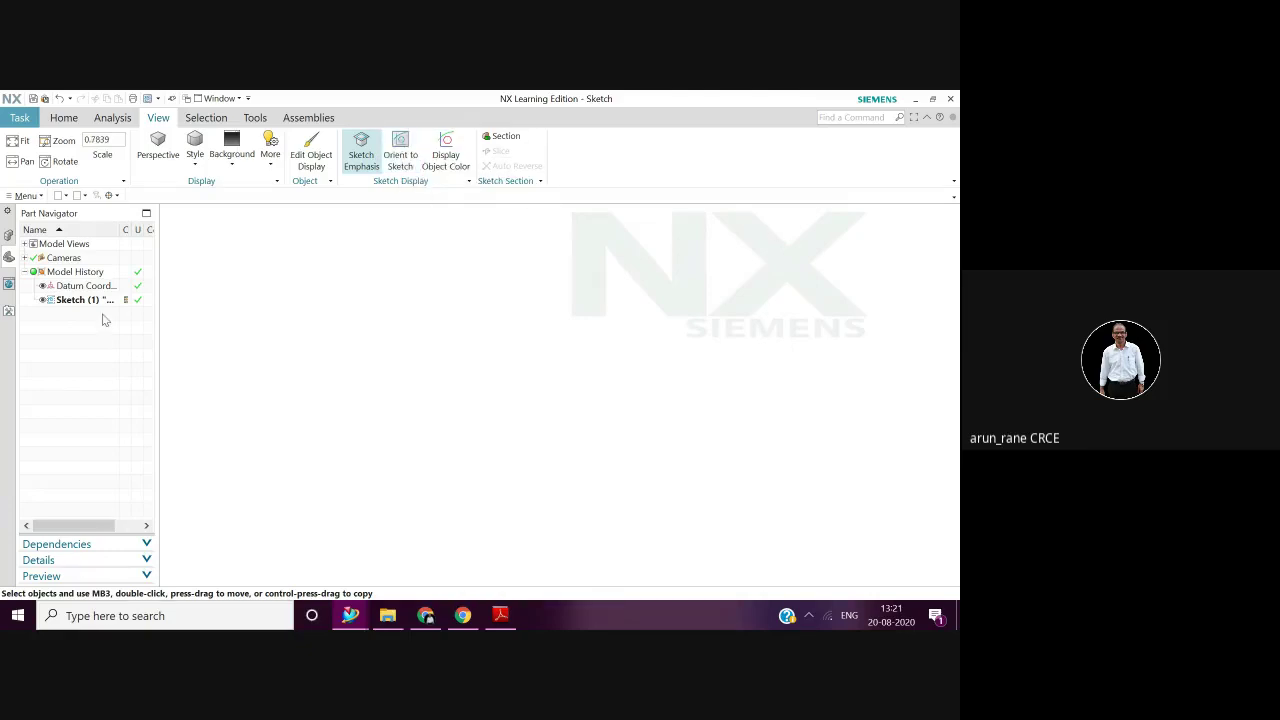
Open the plate sketch's parameters from the model history to bring back its drawing window, and cancel the parameter edit
{"action": "left_click", "coordinate": [75, 300]}
{"action": "double_click", "coordinate": [75, 300]}
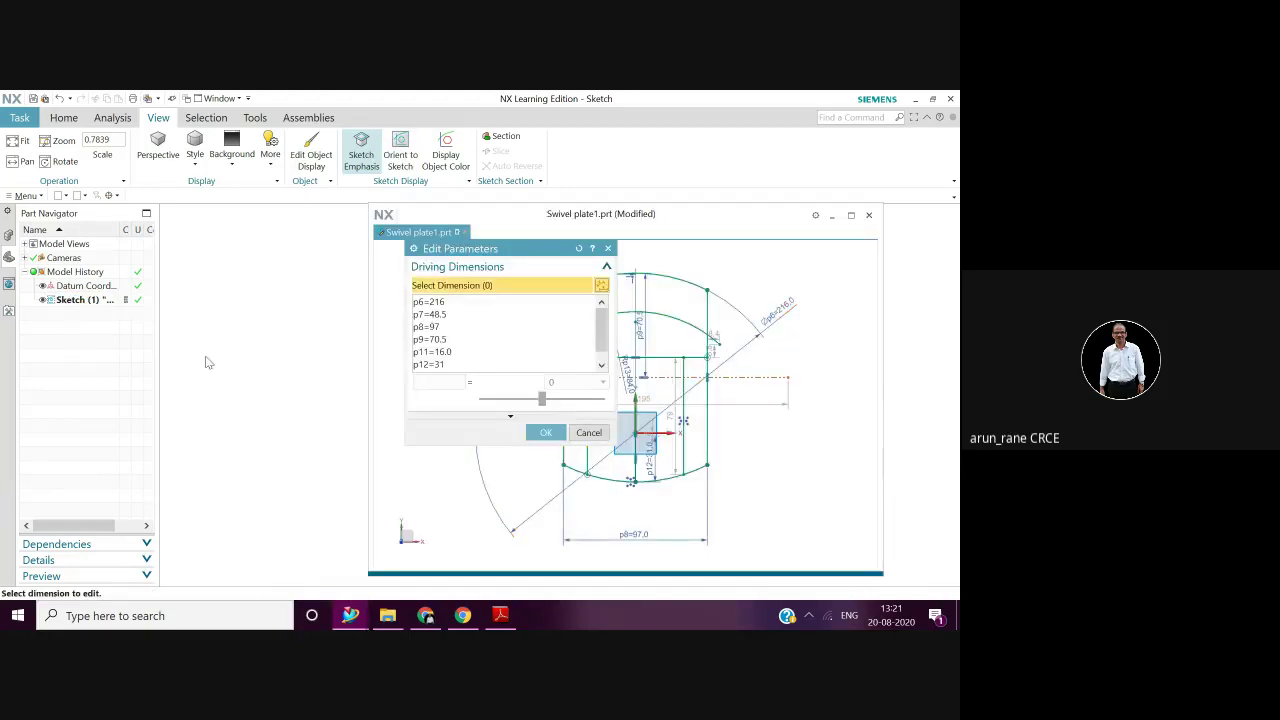
{"action": "key", "text": "Escape"}
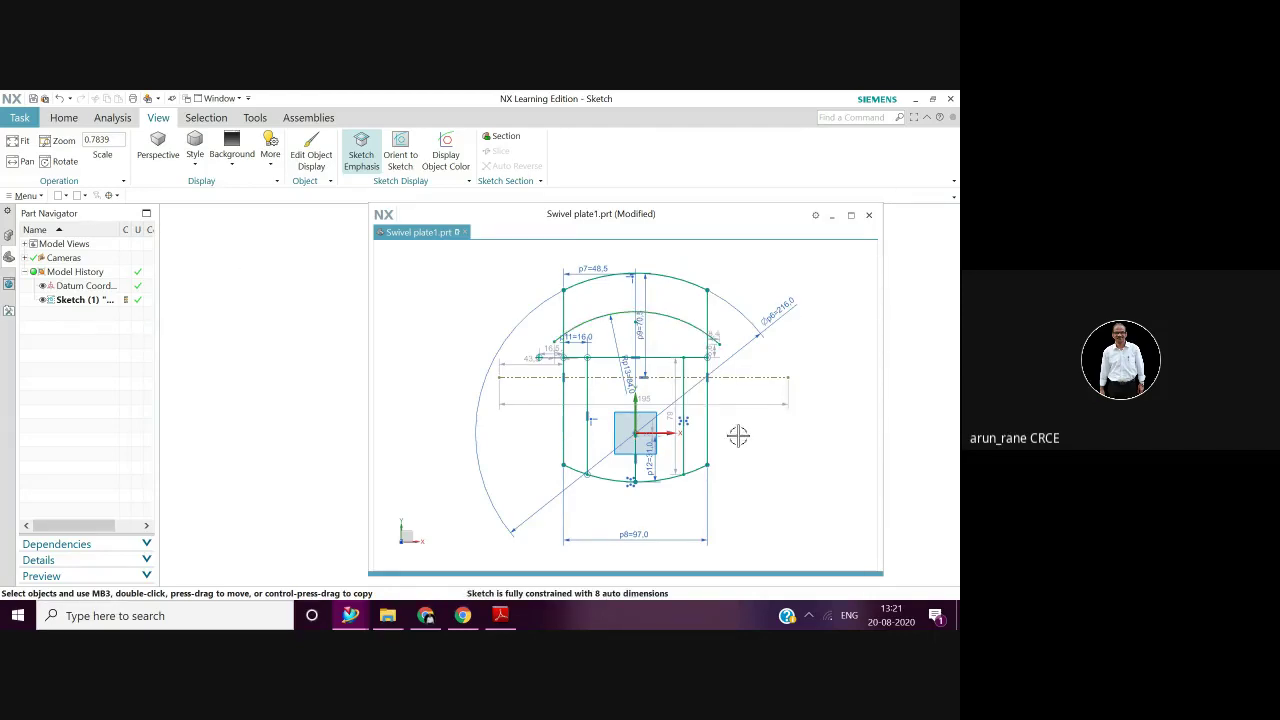
{"action": "scroll", "coordinate": [737, 435], "scroll_direction": "up", "scroll_amount": 1}
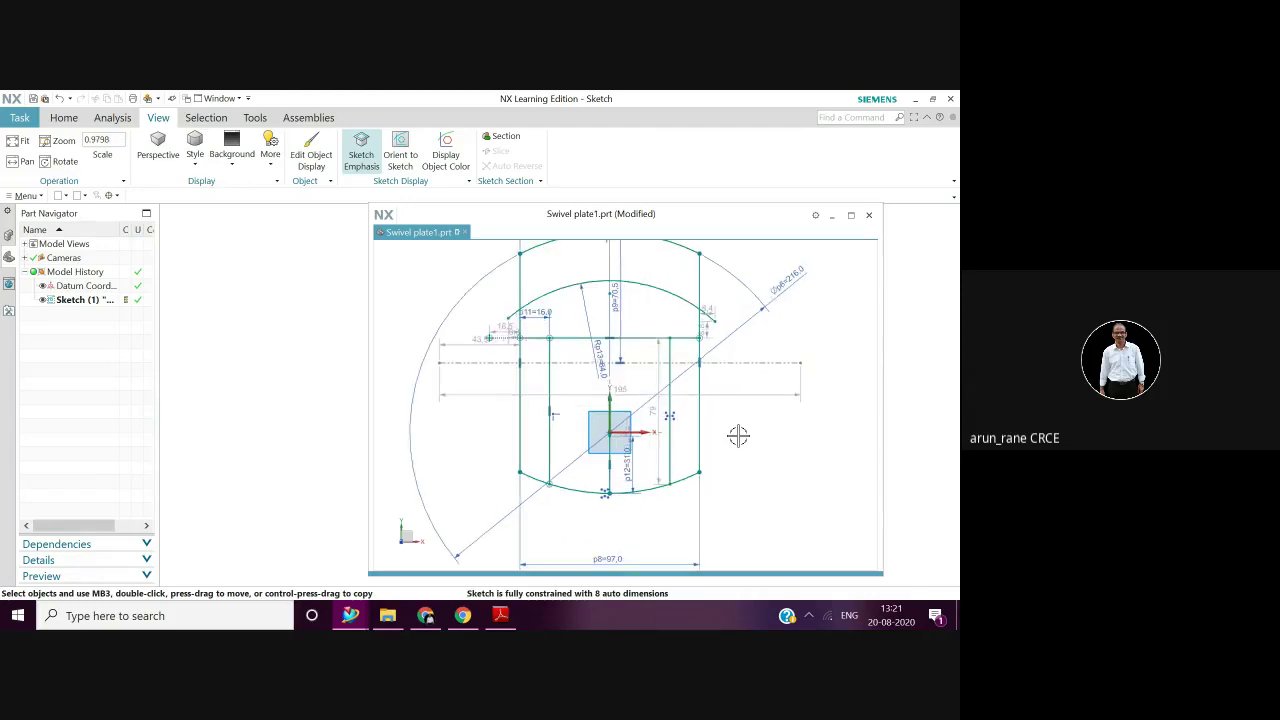
{"action": "scroll", "coordinate": [737, 435], "scroll_direction": "up", "scroll_amount": 1}
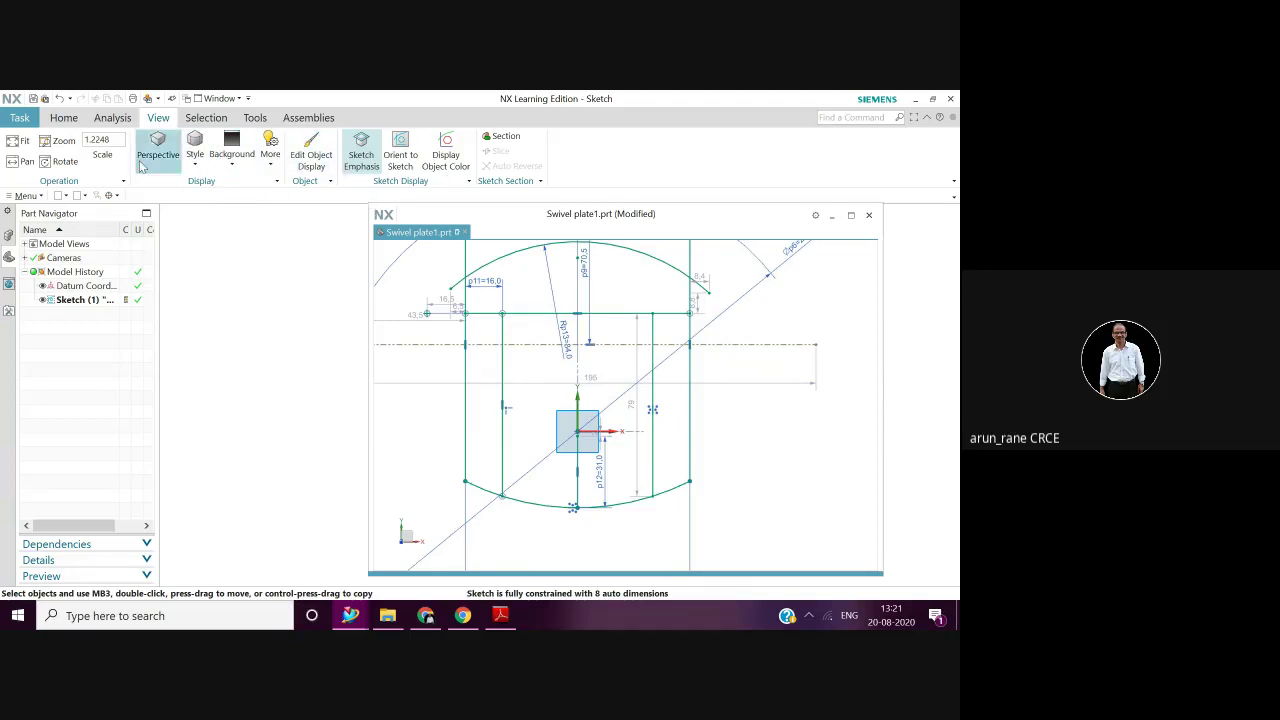
Bring back the sketch's drawing window by opening the plate sketch's parameters from the model history, and cancel the edit
{"action": "left_click", "coordinate": [64, 118]}
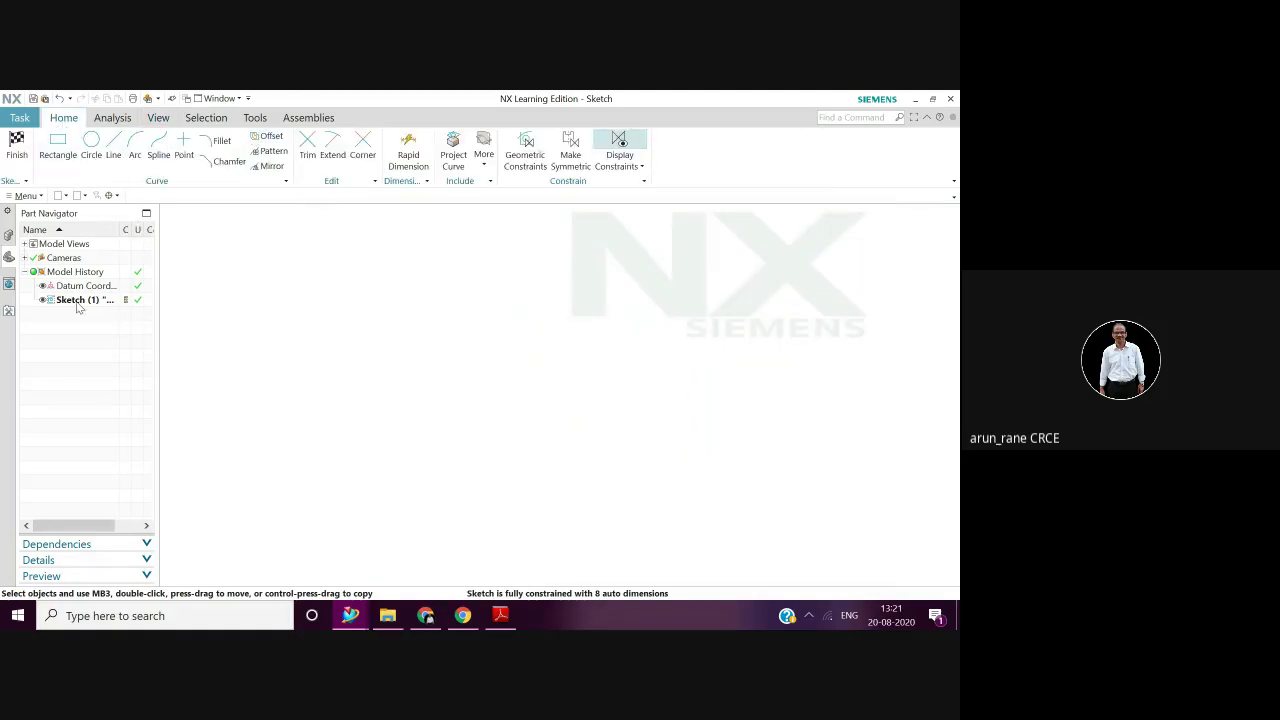
{"action": "double_click", "coordinate": [77, 303]}
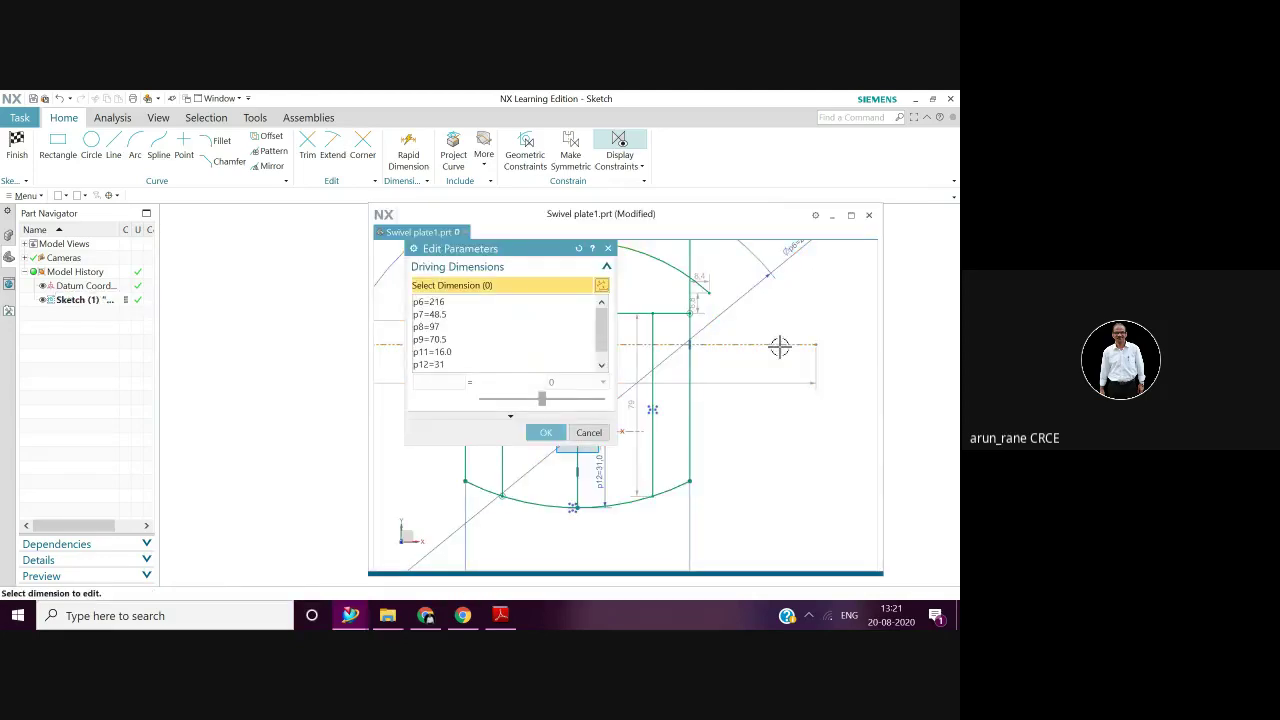
{"action": "key", "text": "Escape"}
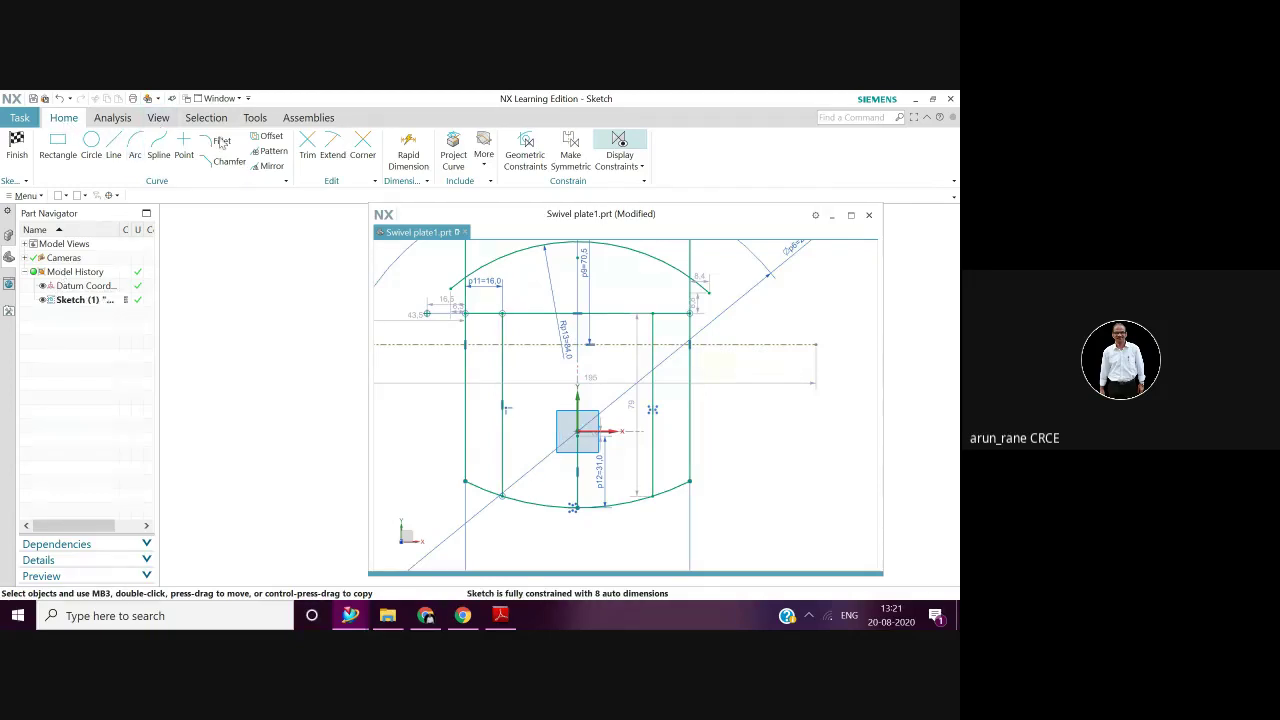
{"action": "left_click", "coordinate": [307, 156]}
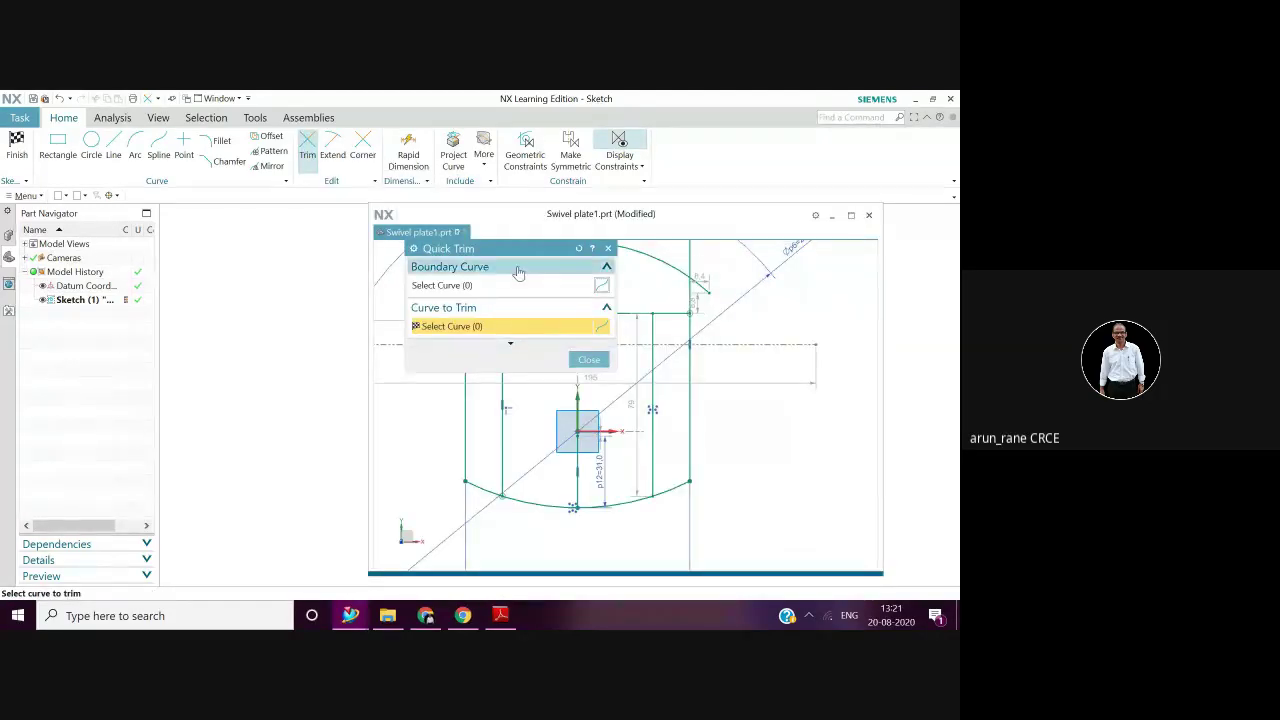
{"action": "mouse_move", "coordinate": [525, 248]}
{"action": "left_mouse_down"}
{"action": "mouse_move", "coordinate": [263, 246]}
{"action": "mouse_move", "coordinate": [353, 269]}
{"action": "left_mouse_up"}
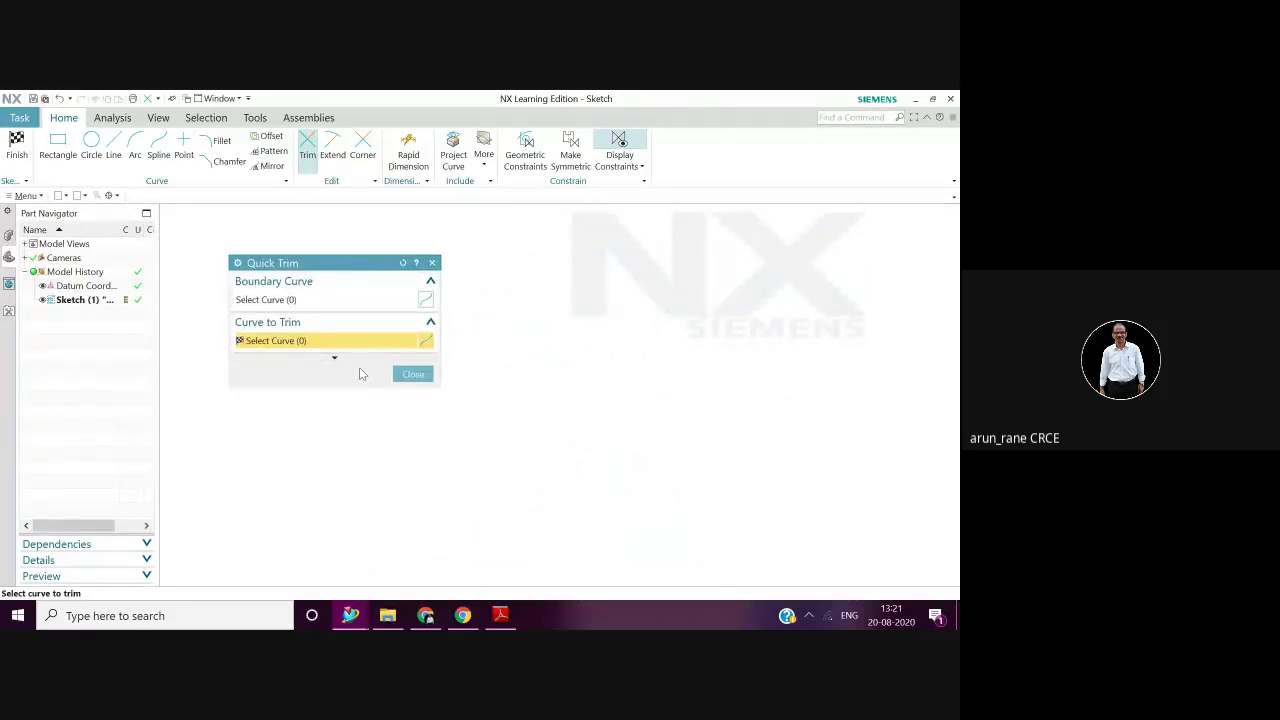
{"action": "left_click", "coordinate": [413, 374]}
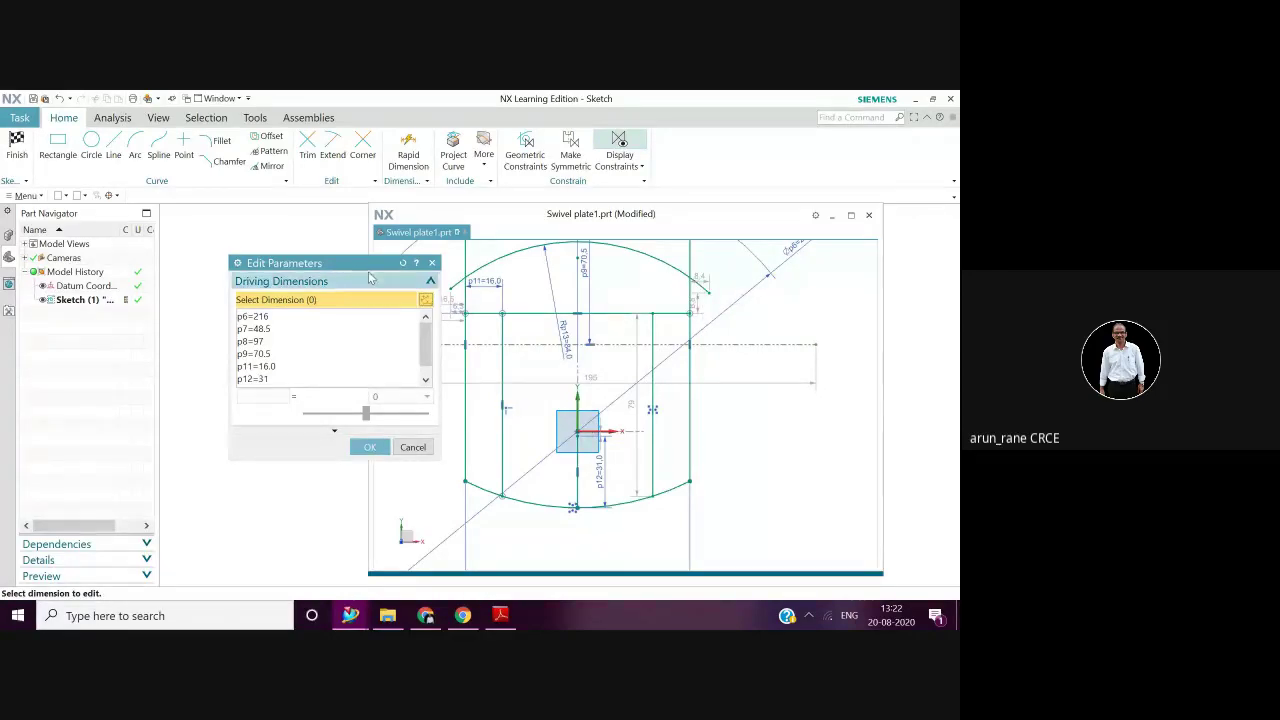
{"action": "left_click", "coordinate": [432, 263]}
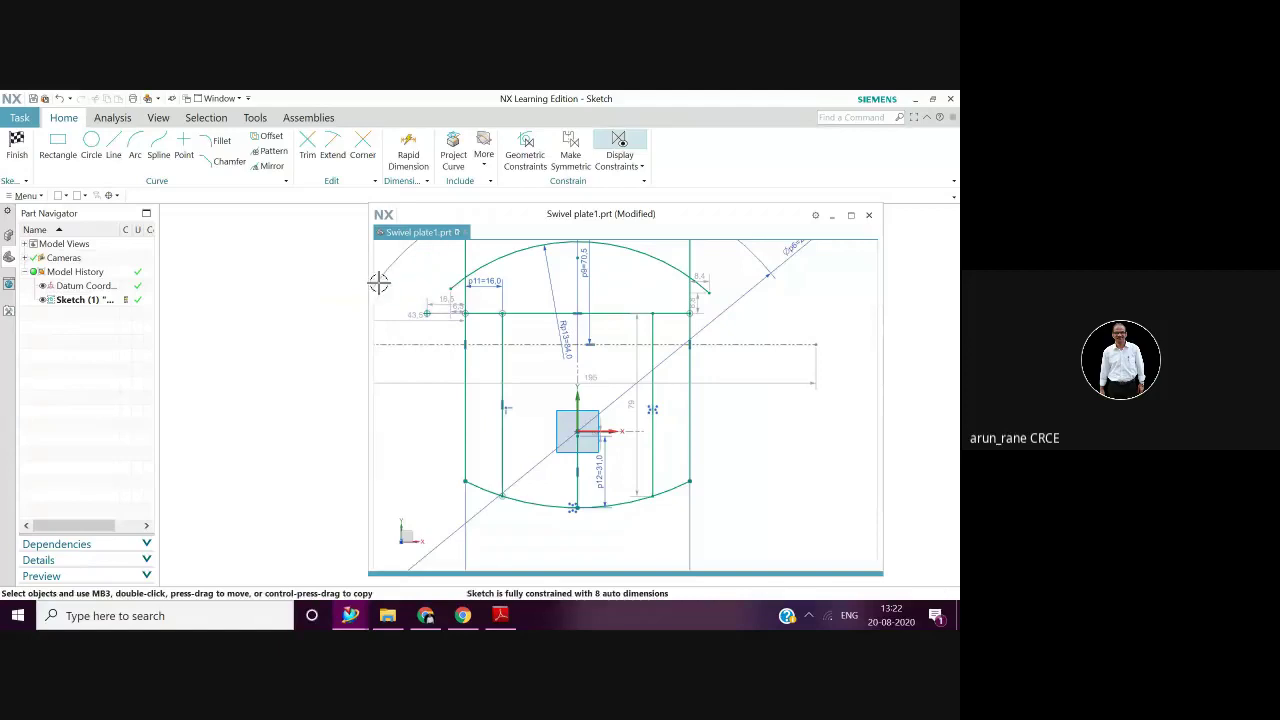
{"action": "left_click", "coordinate": [308, 150]}
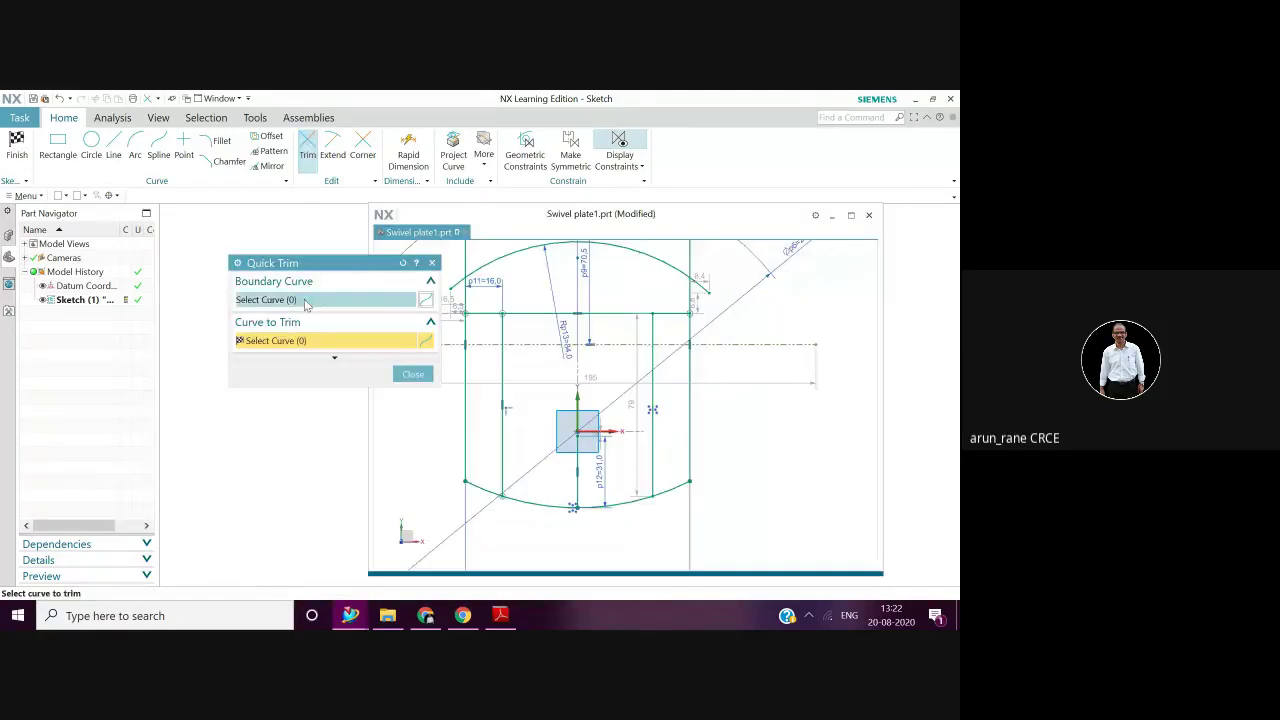
{"action": "mouse_move", "coordinate": [322, 265]}
{"action": "left_mouse_down"}
{"action": "mouse_move", "coordinate": [229, 261]}
{"action": "mouse_move", "coordinate": [248, 266]}
{"action": "left_mouse_up"}
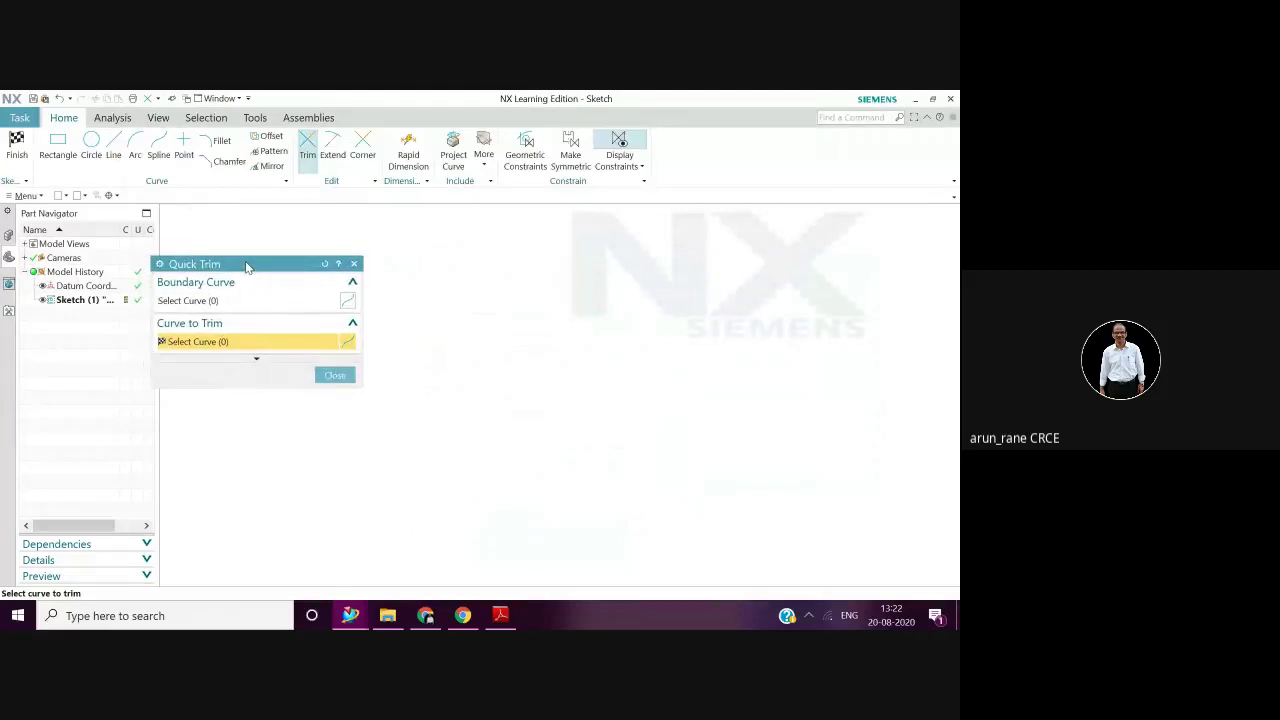
{"action": "left_click", "coordinate": [79, 304]}
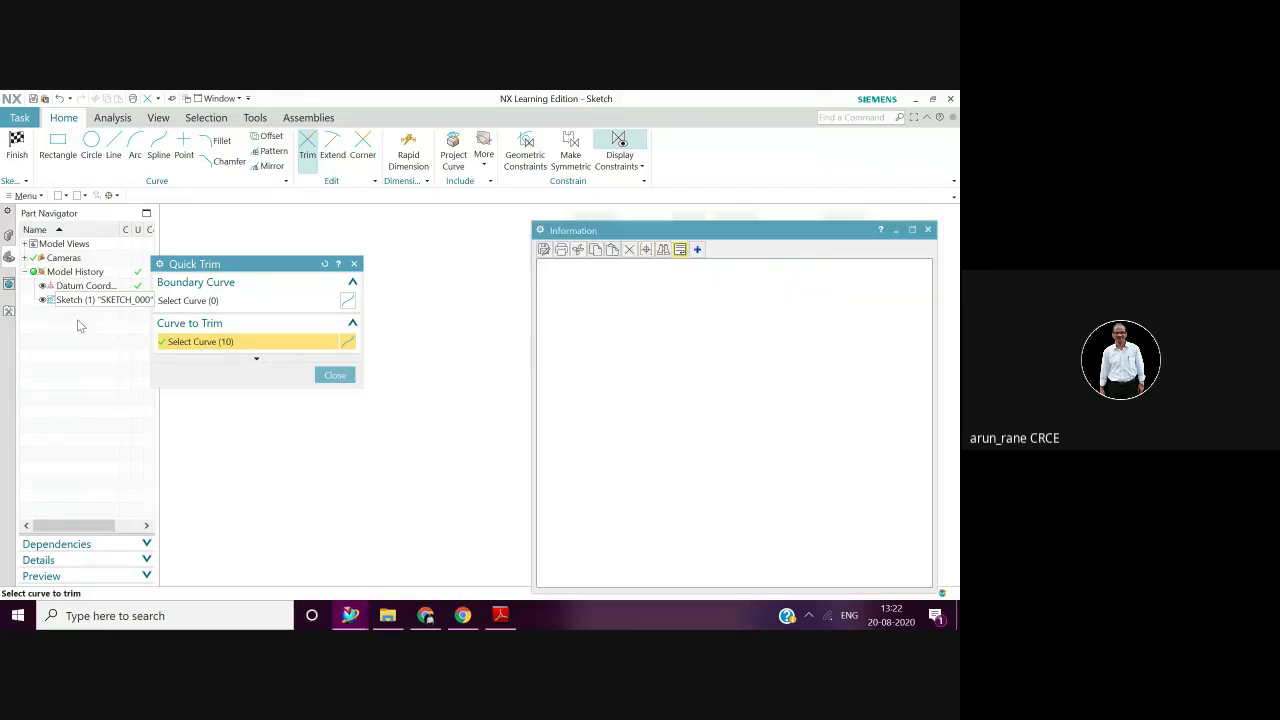
{"action": "key", "text": "Escape"}
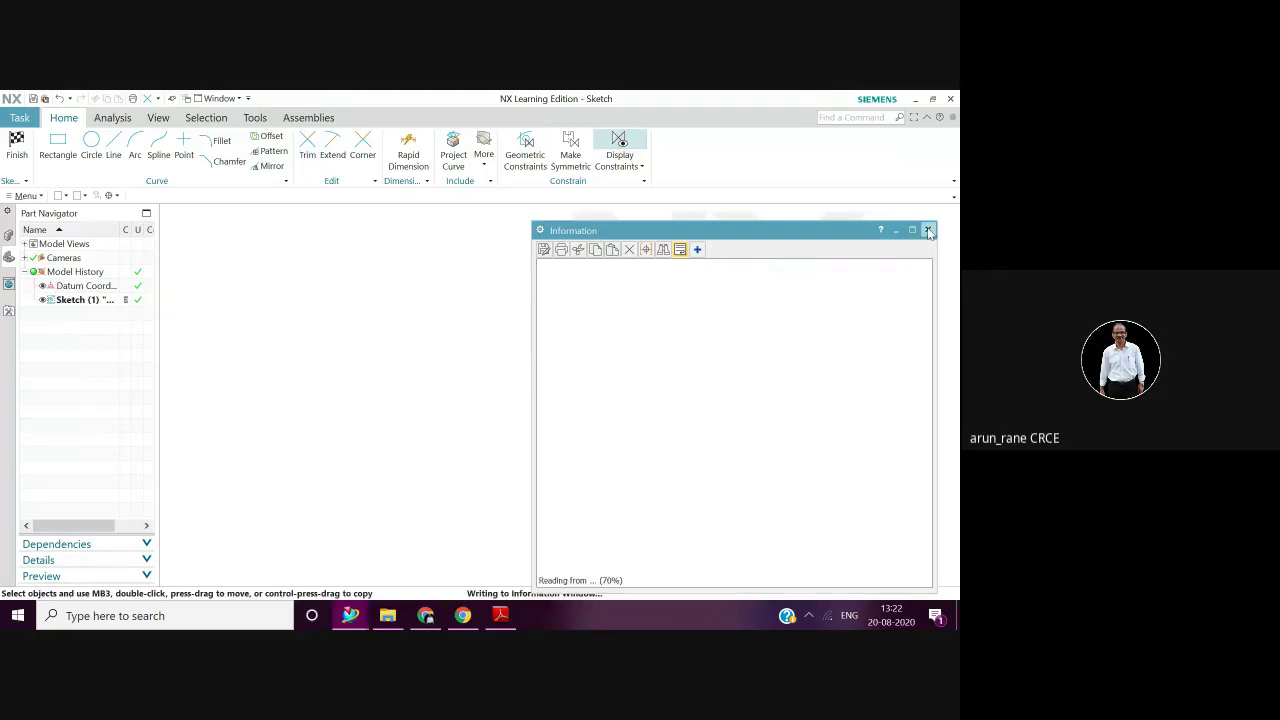
{"action": "left_click", "coordinate": [928, 231]}
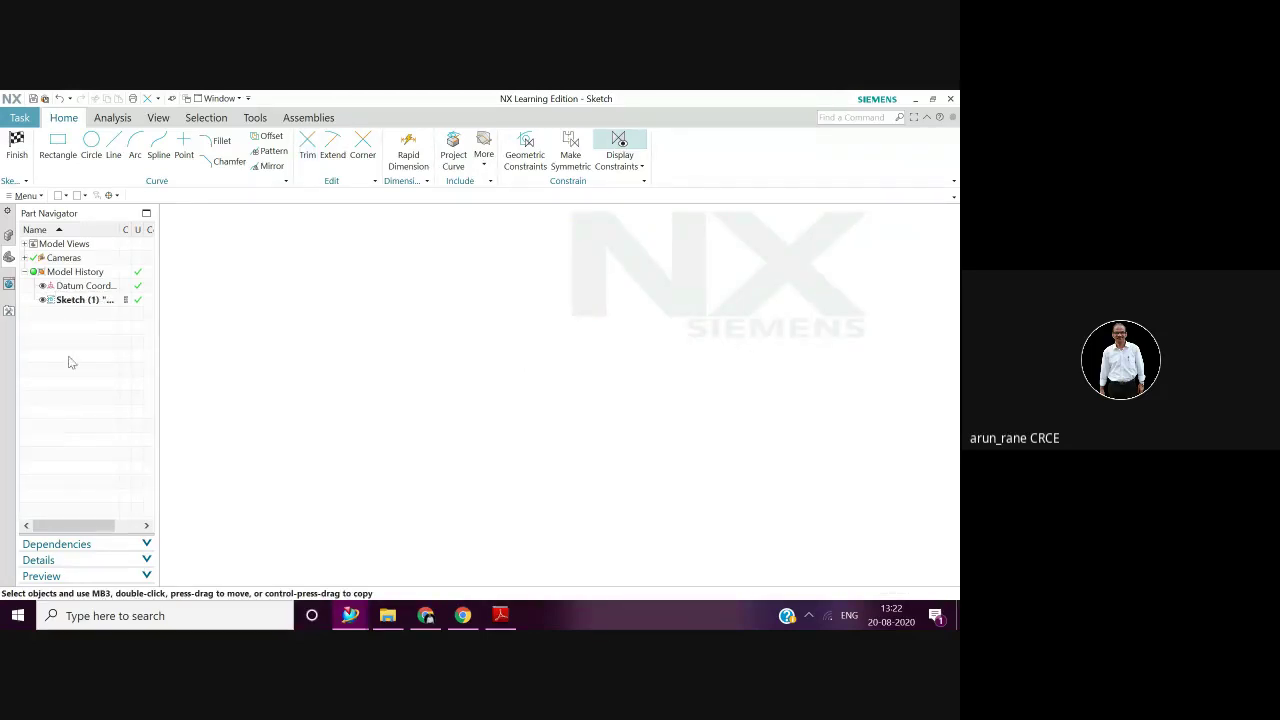
Open the plate sketch's parameters from the model history to restore its drawing window, and cancel without changing any dimension
{"action": "left_click", "coordinate": [77, 299]}
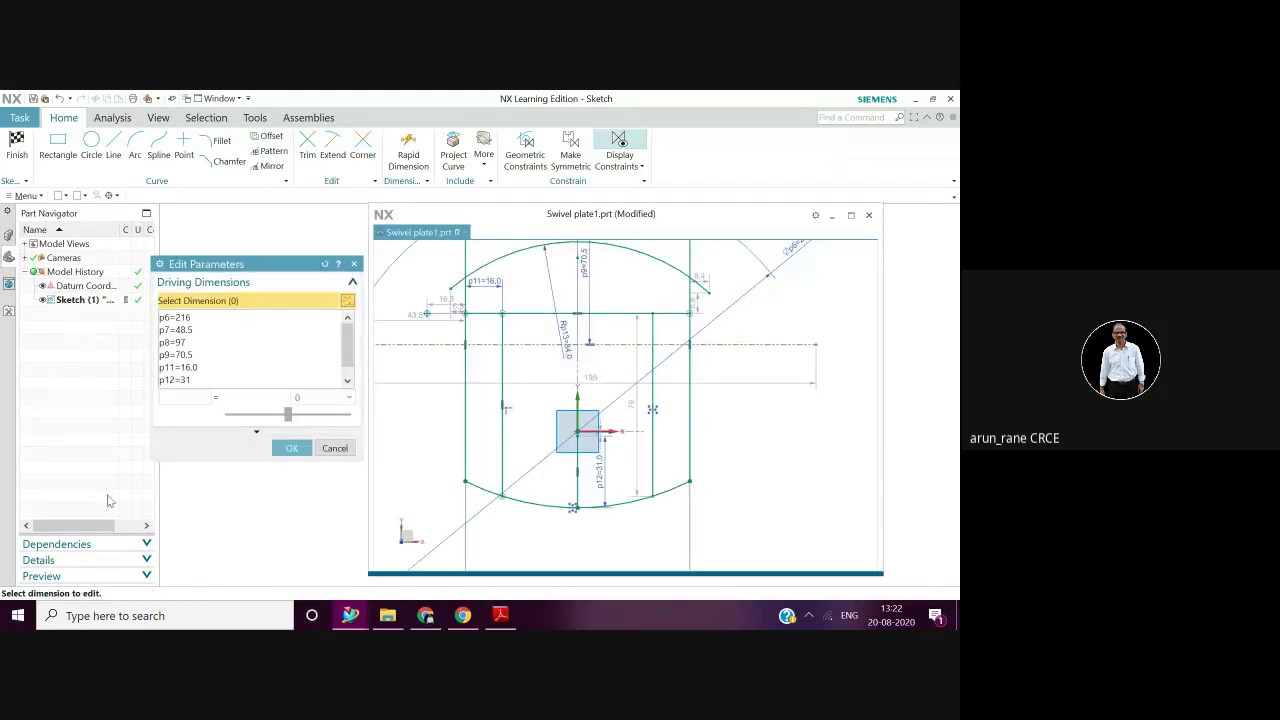
{"action": "left_click", "coordinate": [335, 450]}
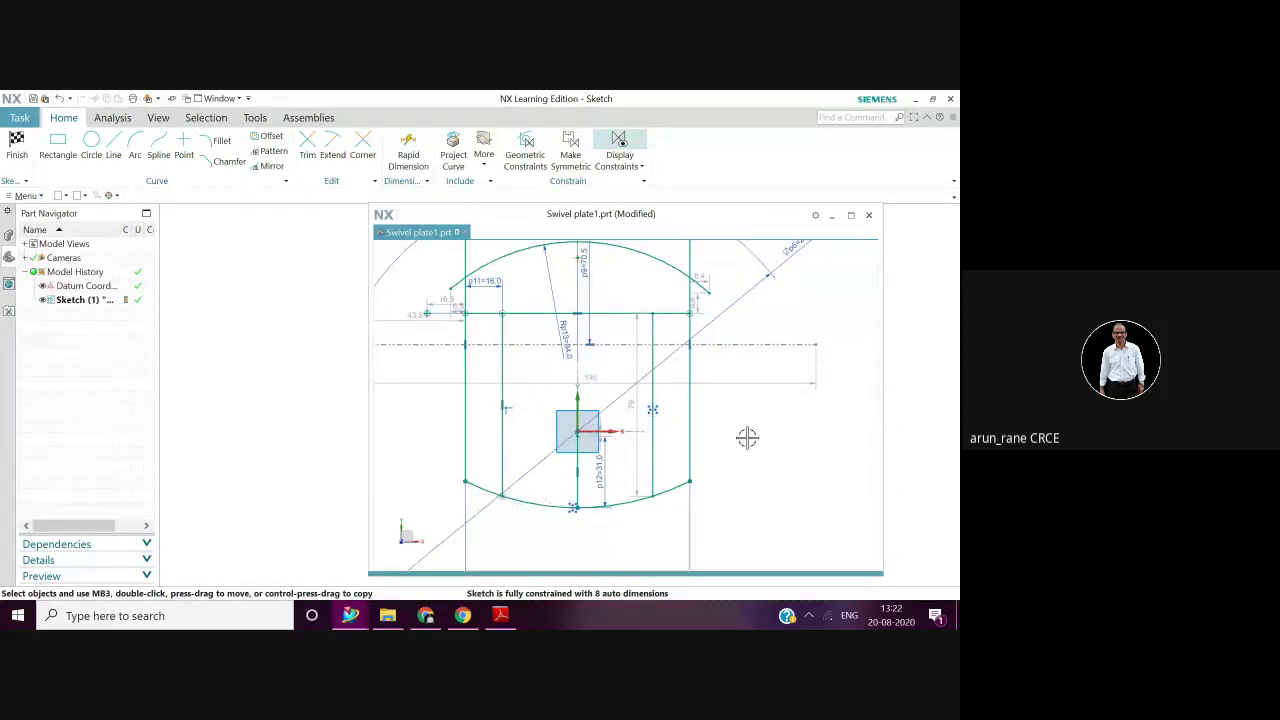
{"action": "scroll", "coordinate": [747, 437], "scroll_direction": "up", "scroll_amount": 1}
{"action": "scroll", "coordinate": [747, 437], "scroll_direction": "down", "scroll_amount": 1}
{"action": "scroll", "coordinate": [747, 437], "scroll_direction": "down", "scroll_amount": 1}
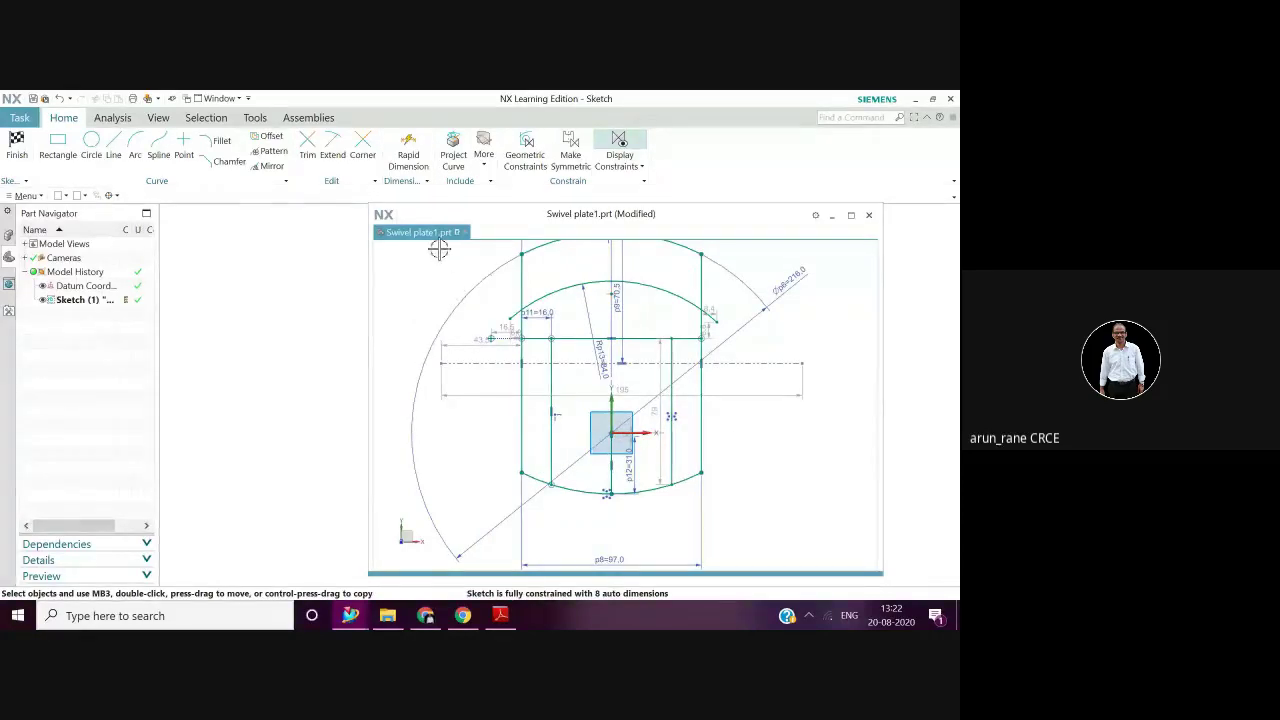
Trim both overhanging ends of the 84 mm radius arc back to the plate's vertical side lines
{"action": "left_click", "coordinate": [306, 146]}
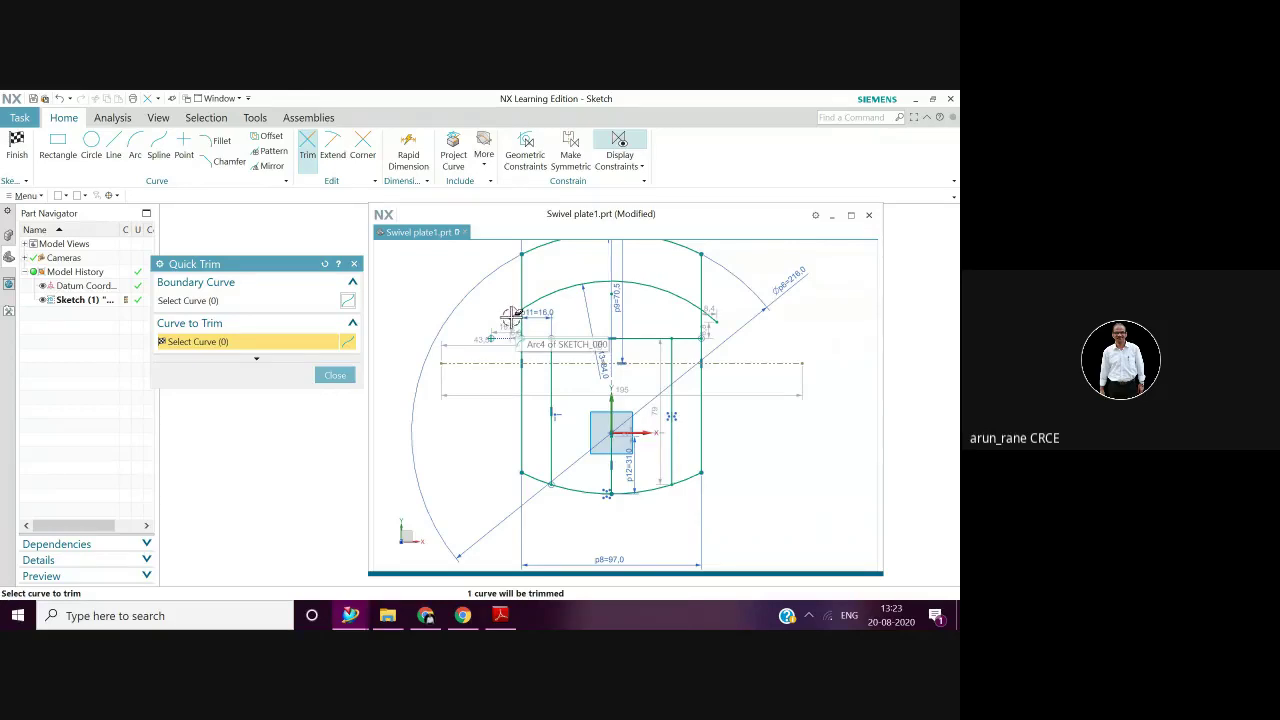
{"action": "left_click", "coordinate": [514, 317]}
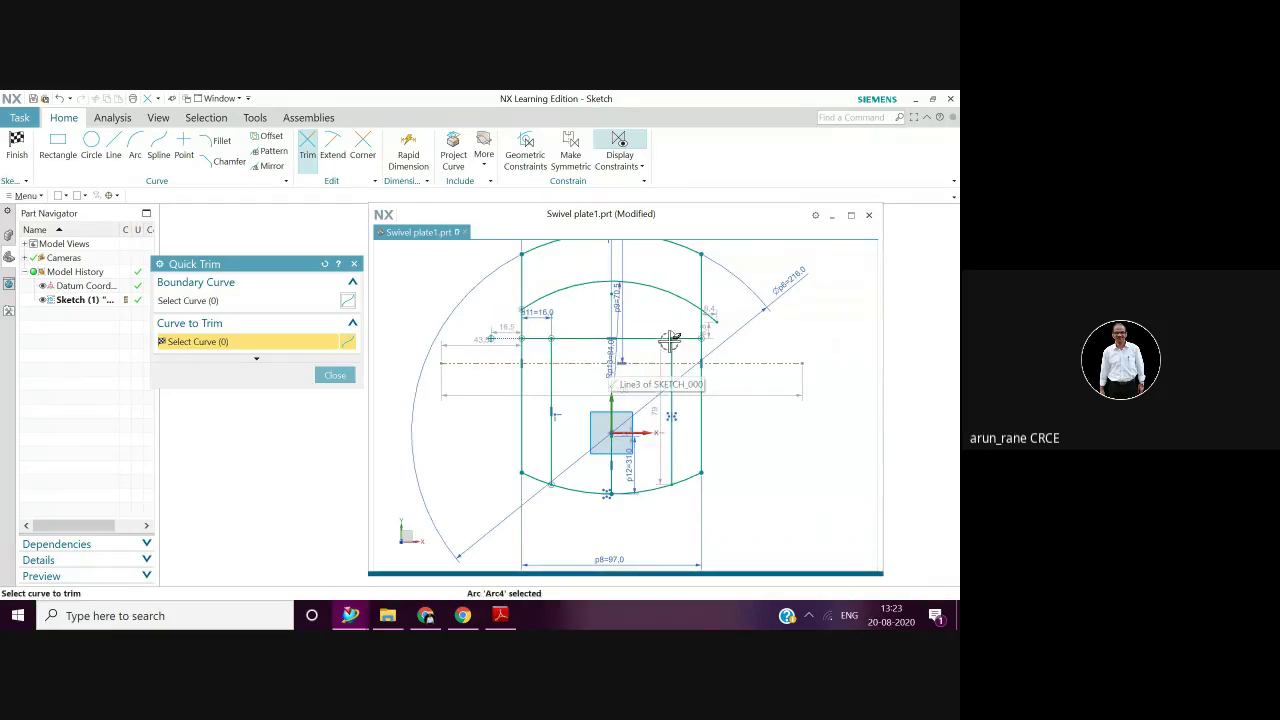
{"action": "left_click", "coordinate": [712, 316]}
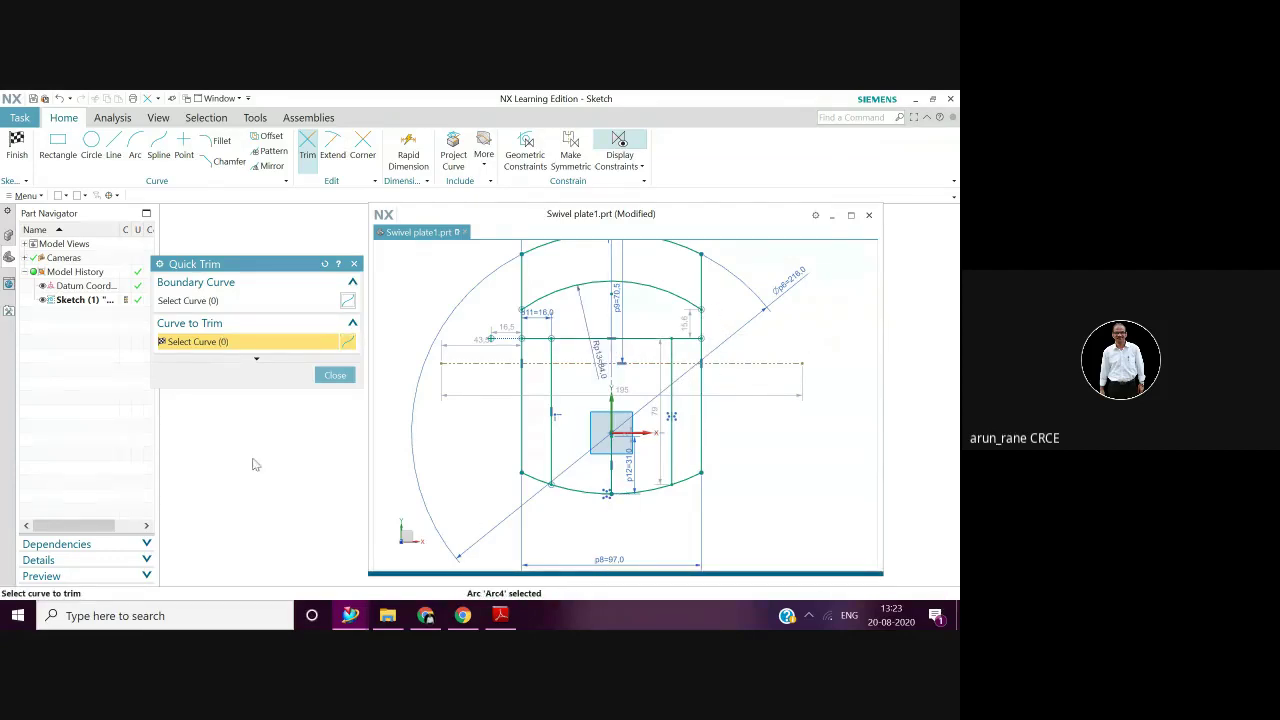
{"action": "left_click", "coordinate": [328, 375]}
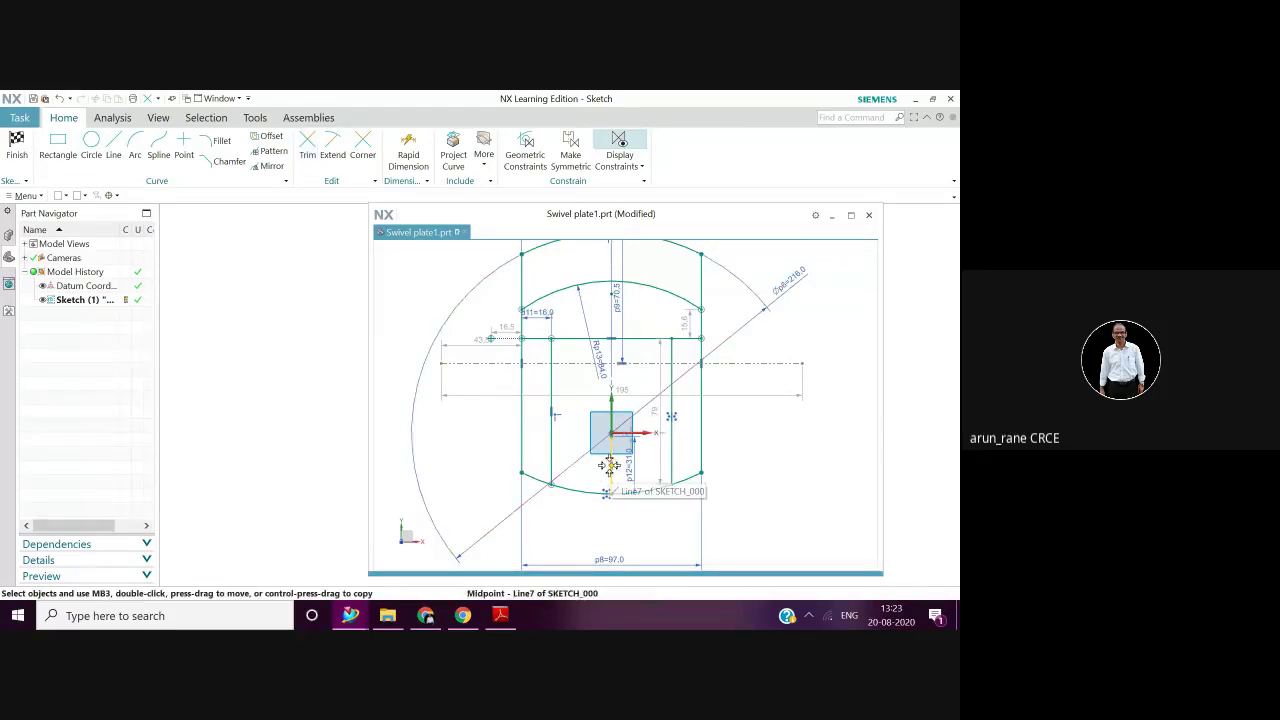
Sketch an arc of radius 68 mm centred on the origin, sweeping over the plate and past both vertical side lines
{"action": "left_click", "coordinate": [137, 147]}
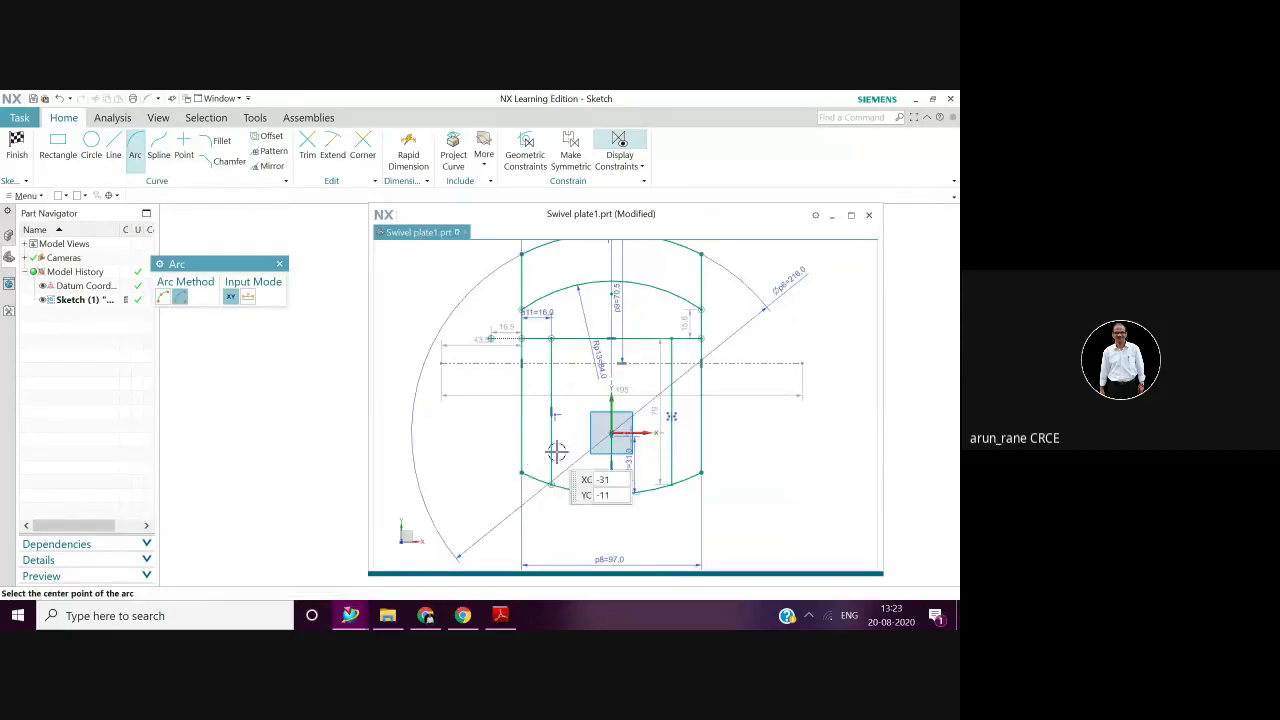
{"action": "left_click", "coordinate": [610, 436]}
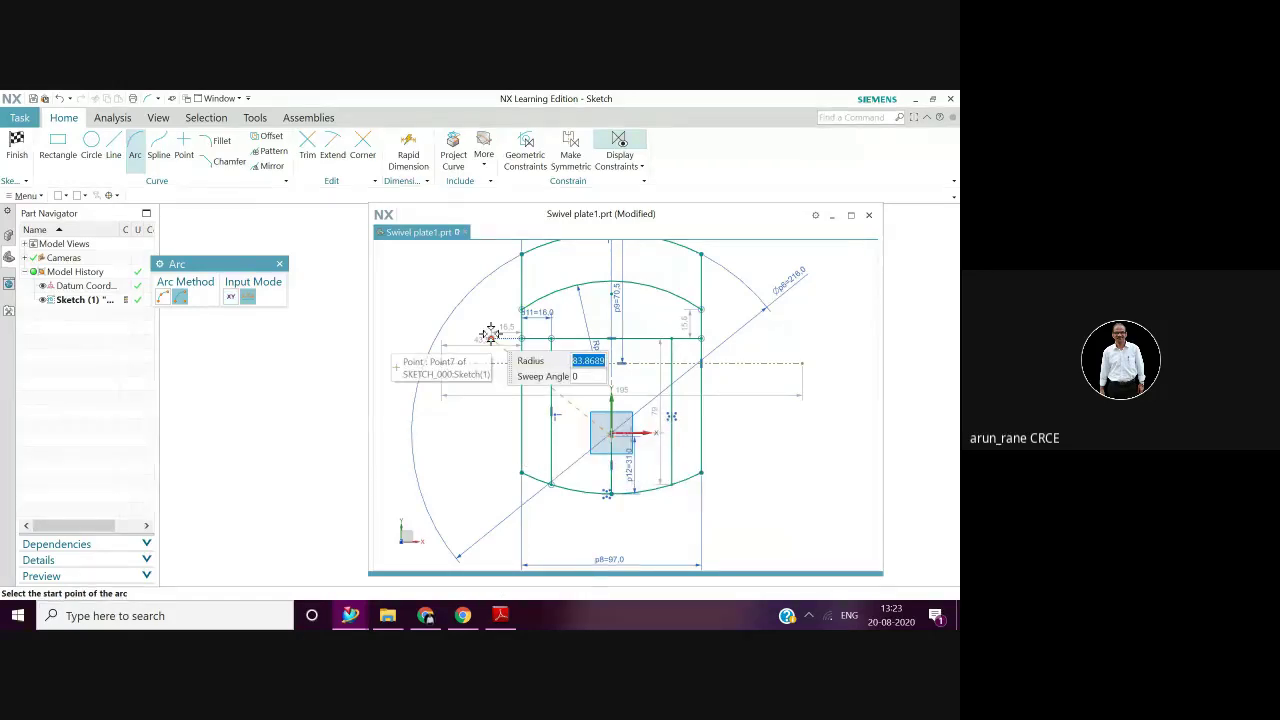
{"action": "type", "text": "6"}
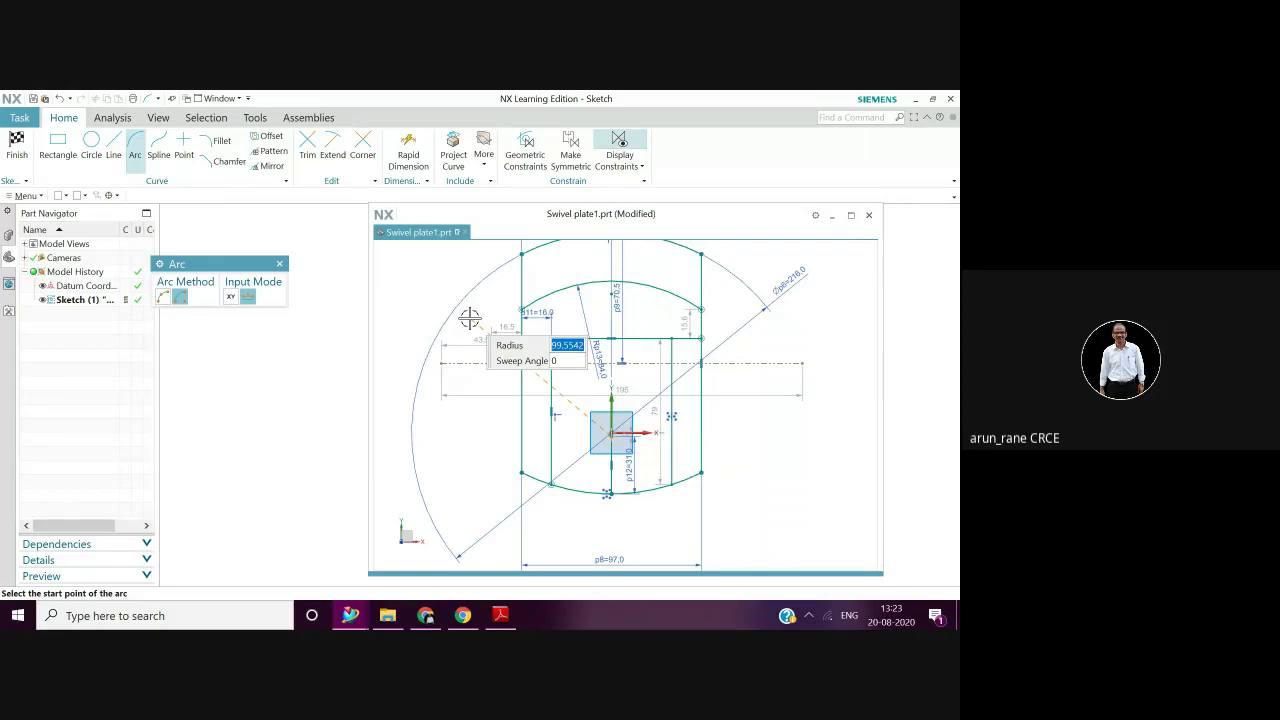
{"action": "type", "text": "68"}
{"action": "key", "text": "Tab"}
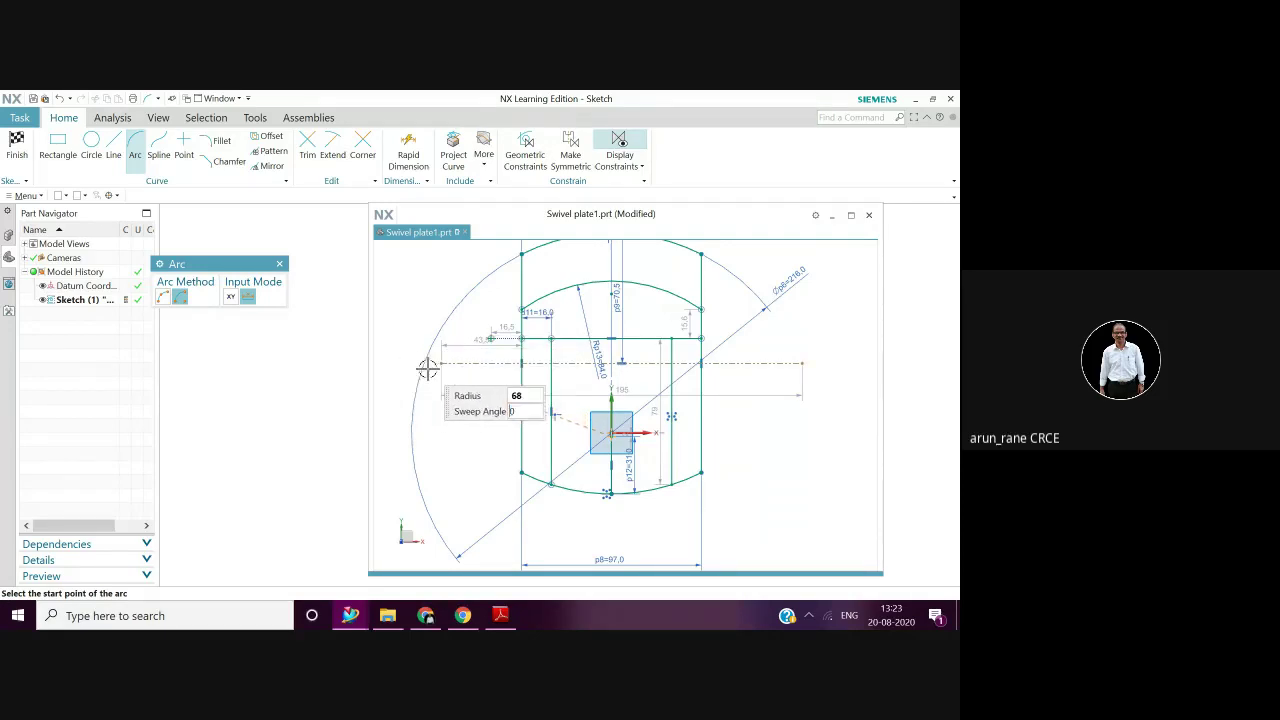
{"action": "left_click", "coordinate": [445, 356]}
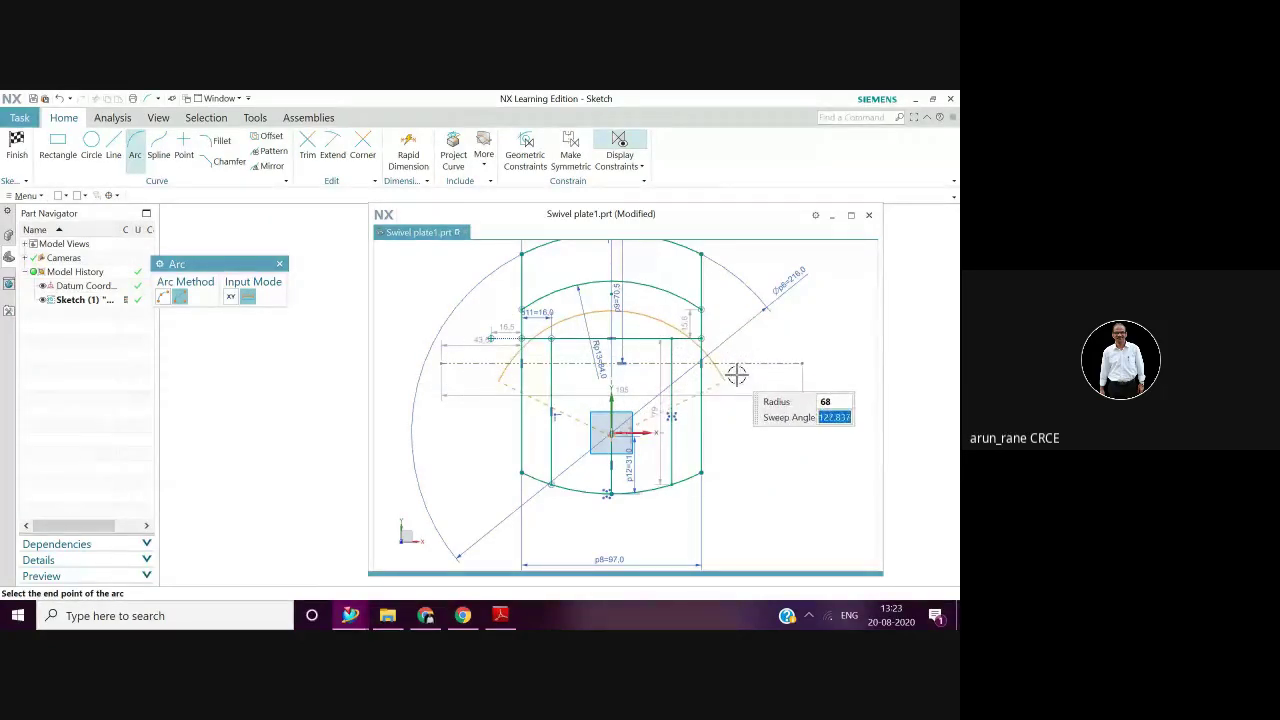
{"action": "left_click", "coordinate": [737, 375]}
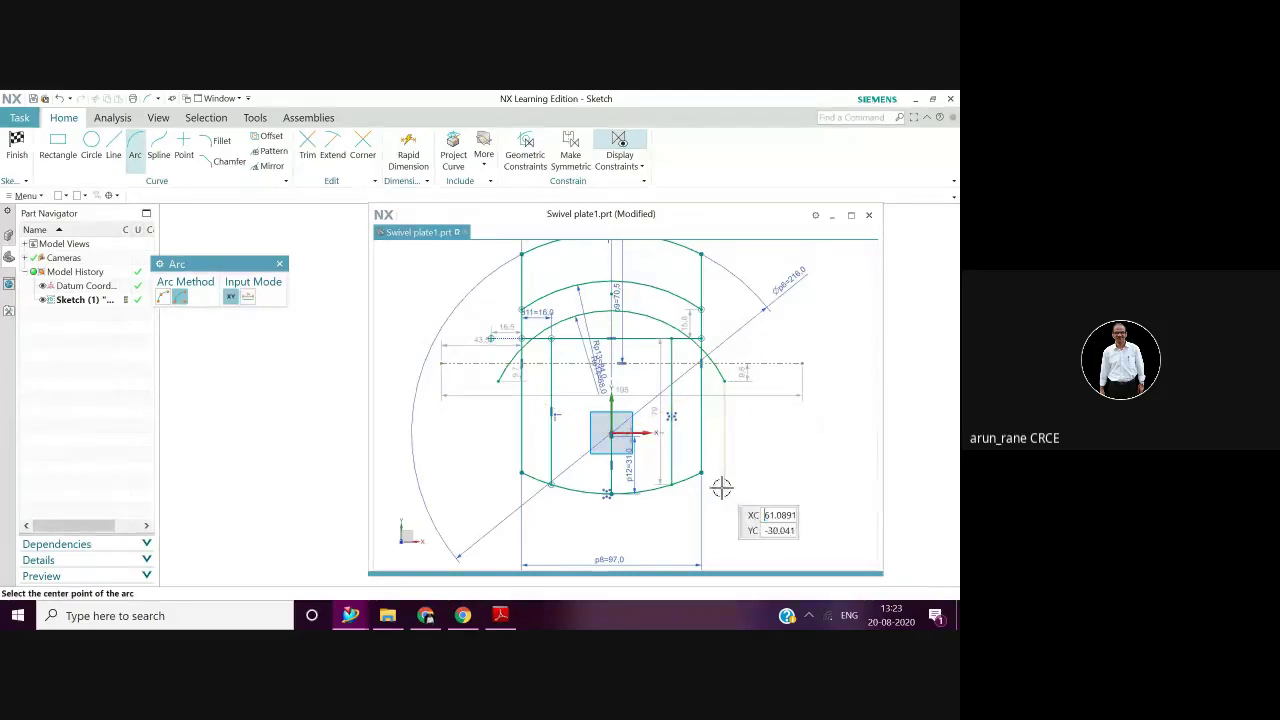
{"action": "key", "text": "Escape"}
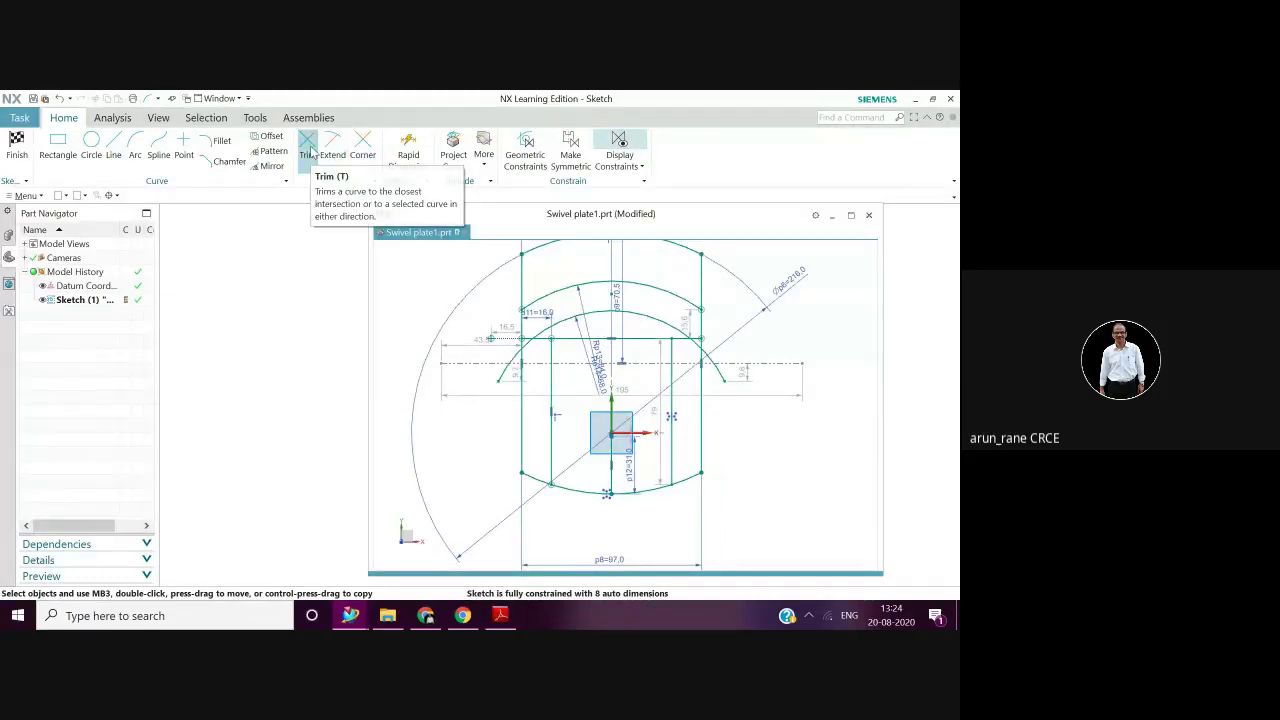
Trim both ends of the 68 mm radius arc back to the plate's vertical side lines
{"action": "left_click", "coordinate": [308, 148]}
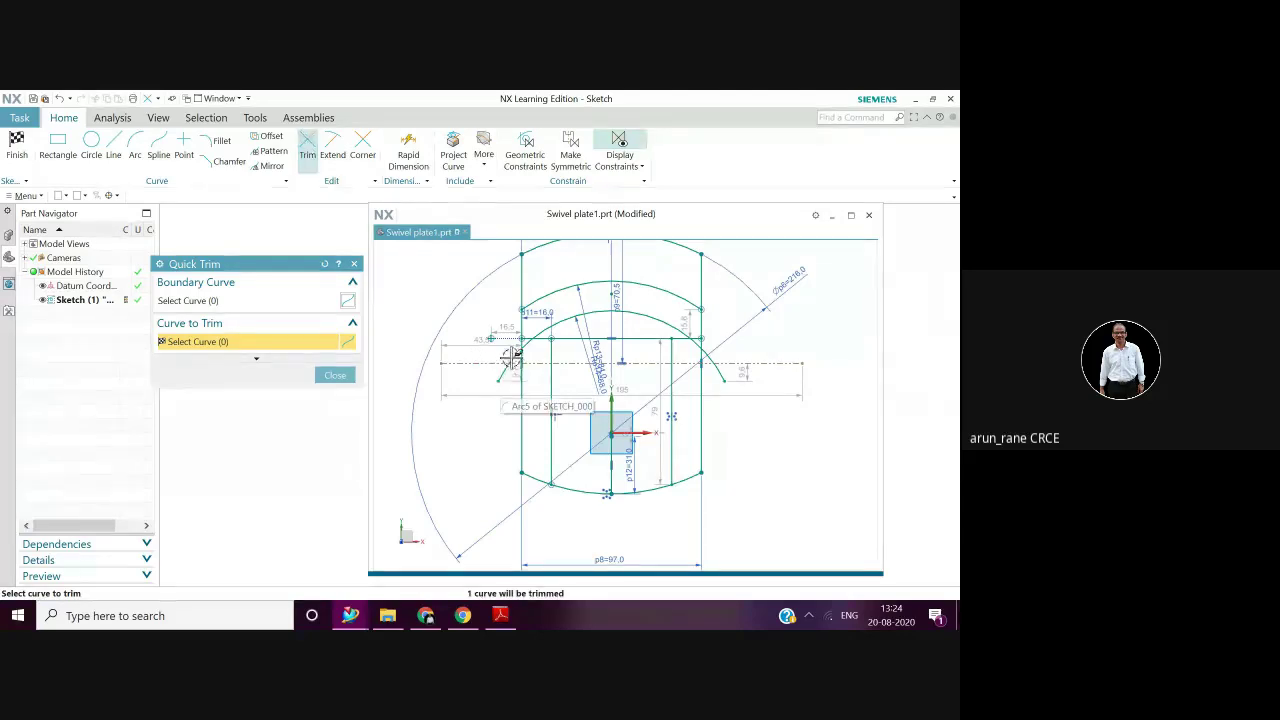
{"action": "left_click", "coordinate": [506, 364]}
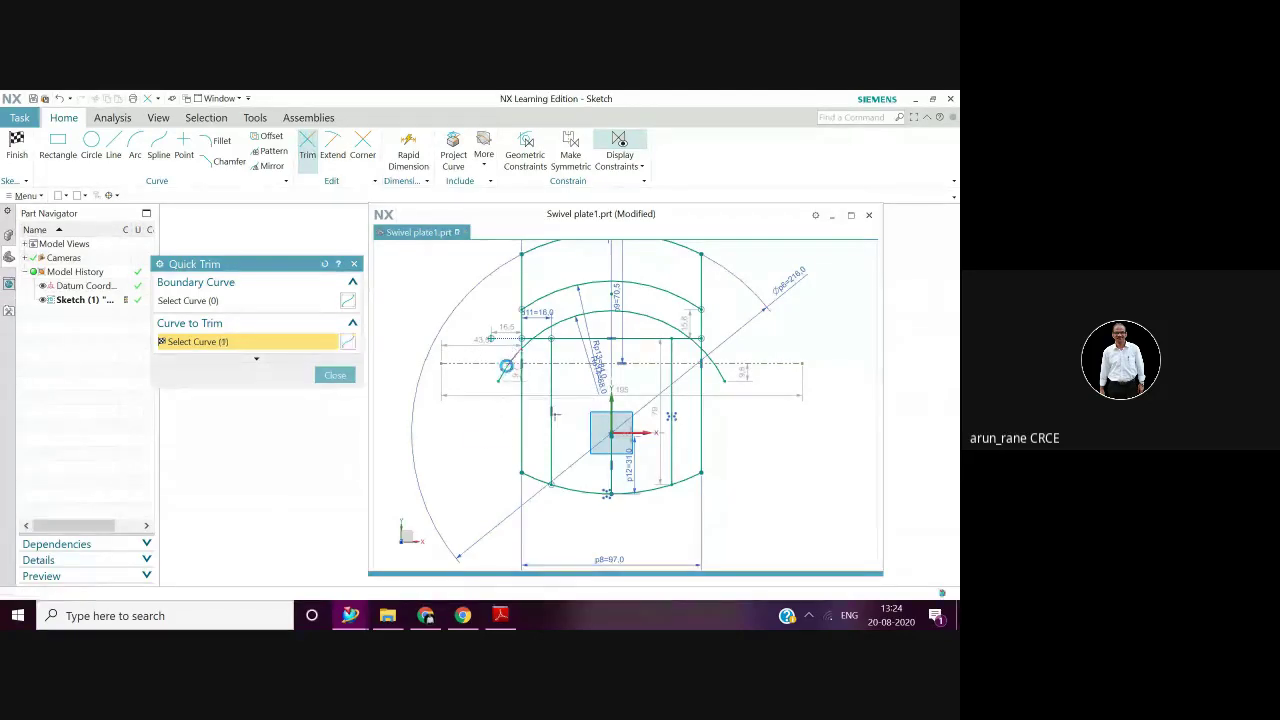
{"action": "left_click", "coordinate": [501, 378]}
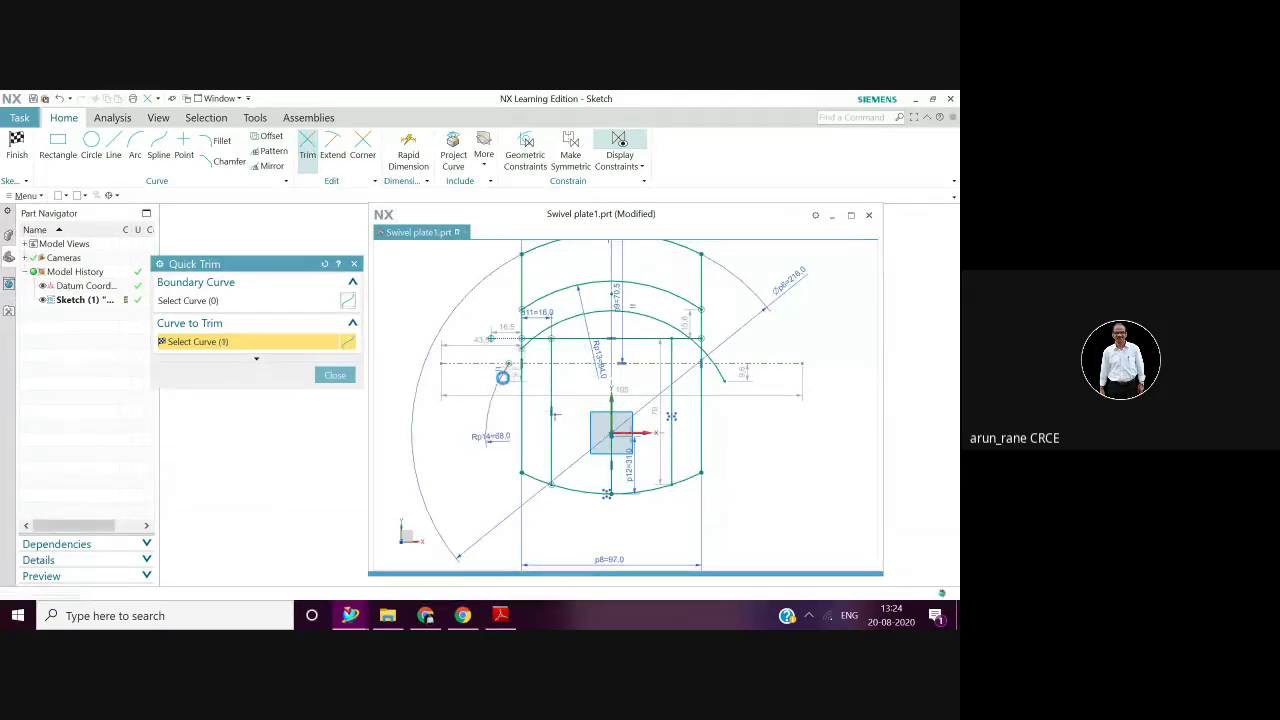
{"action": "left_click", "coordinate": [722, 372]}
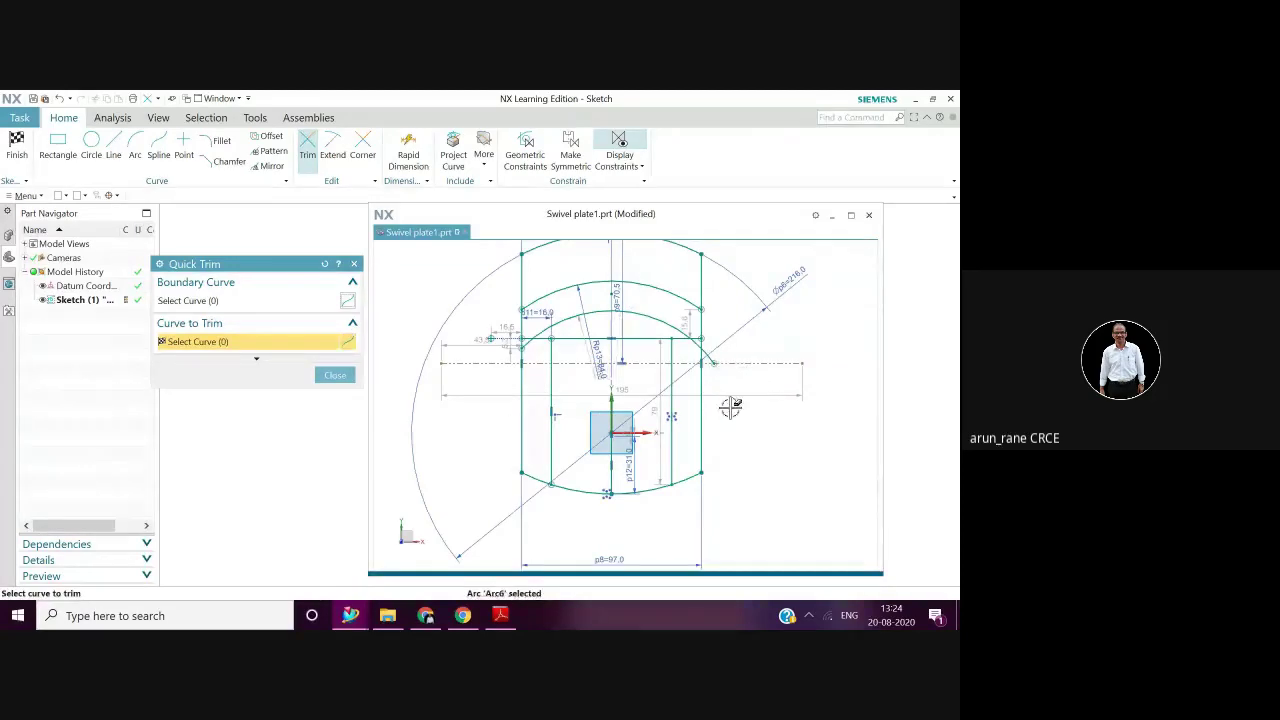
{"action": "left_click", "coordinate": [710, 356]}
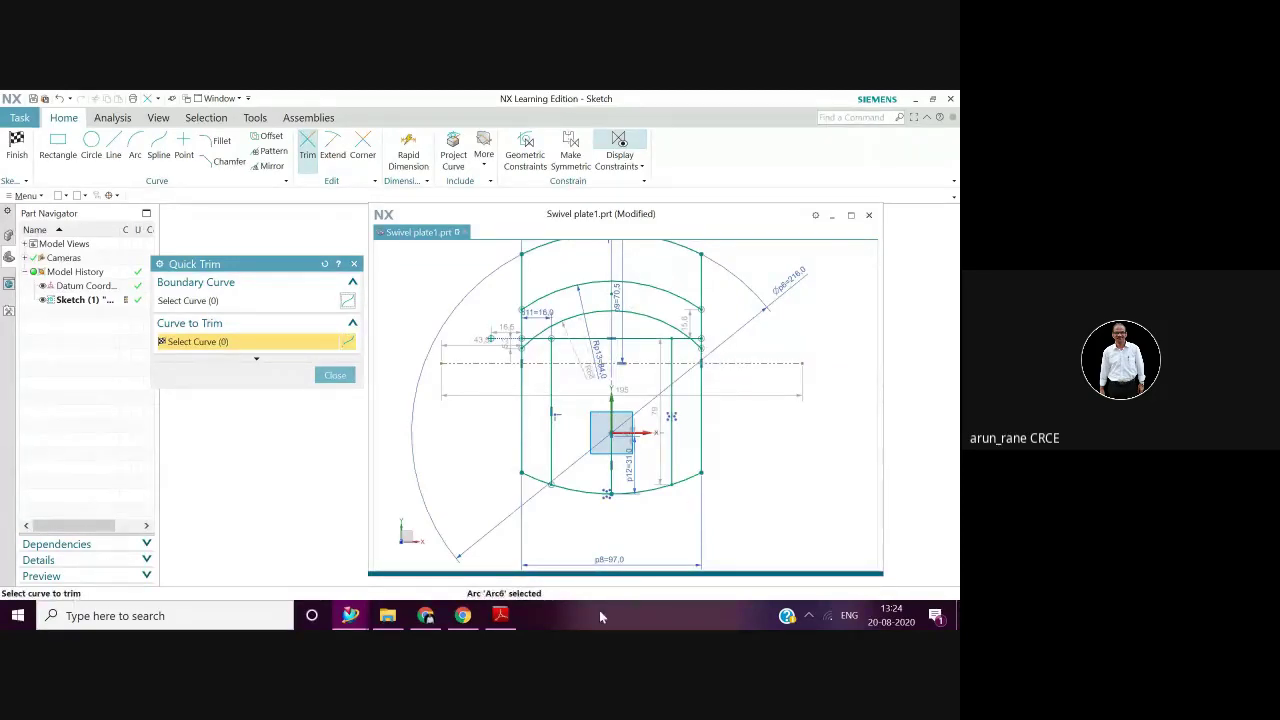
{"action": "left_click", "coordinate": [340, 375]}
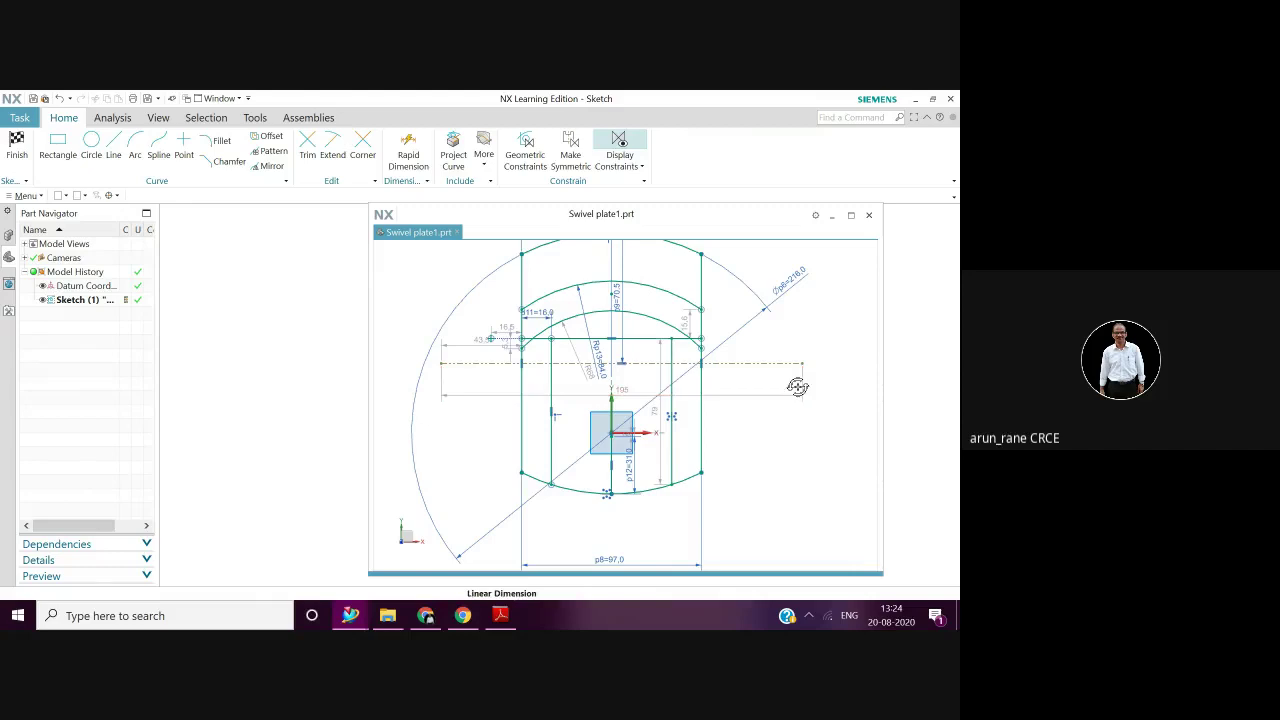
Restore the sketch's drawing window by reopening the sketch parameters from the model history, and cancel the parameter edit
{"action": "middle_click_drag", "start_coordinate": [795, 379], "coordinate": [800, 369]}
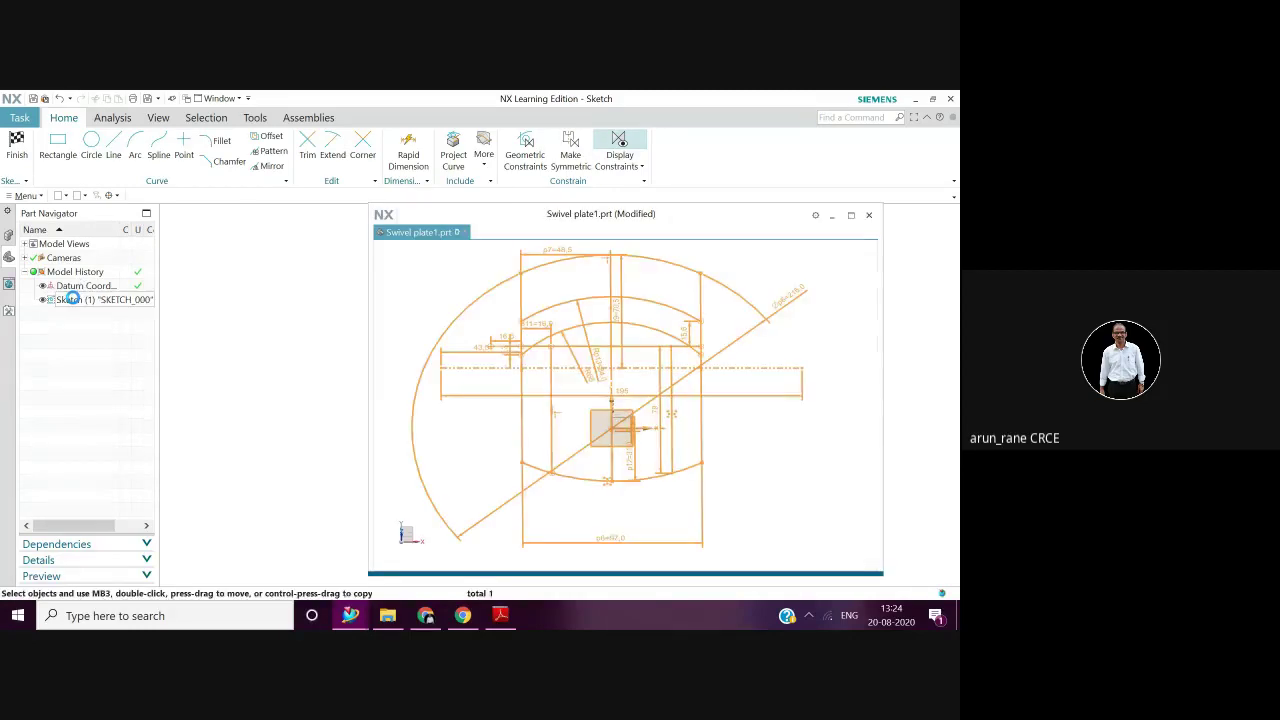
{"action": "left_click", "coordinate": [333, 455]}
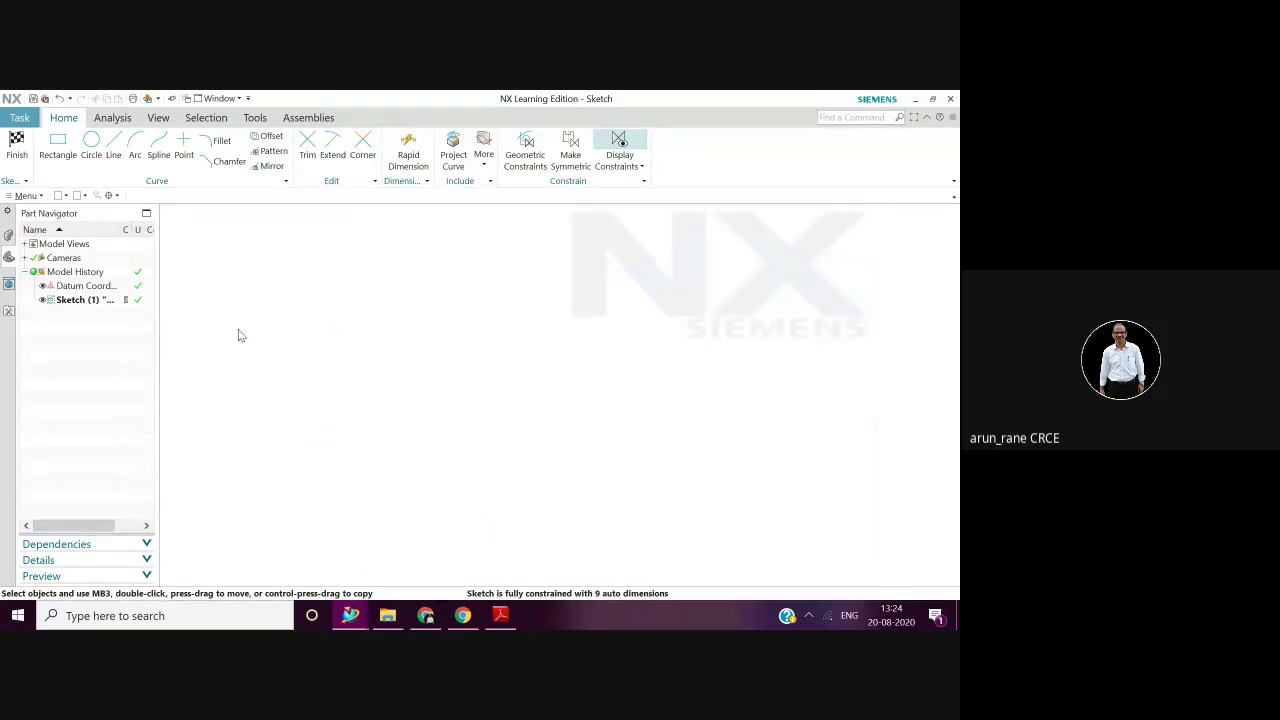
{"action": "double_click", "coordinate": [72, 300]}
{"action": "left_click", "coordinate": [332, 456]}
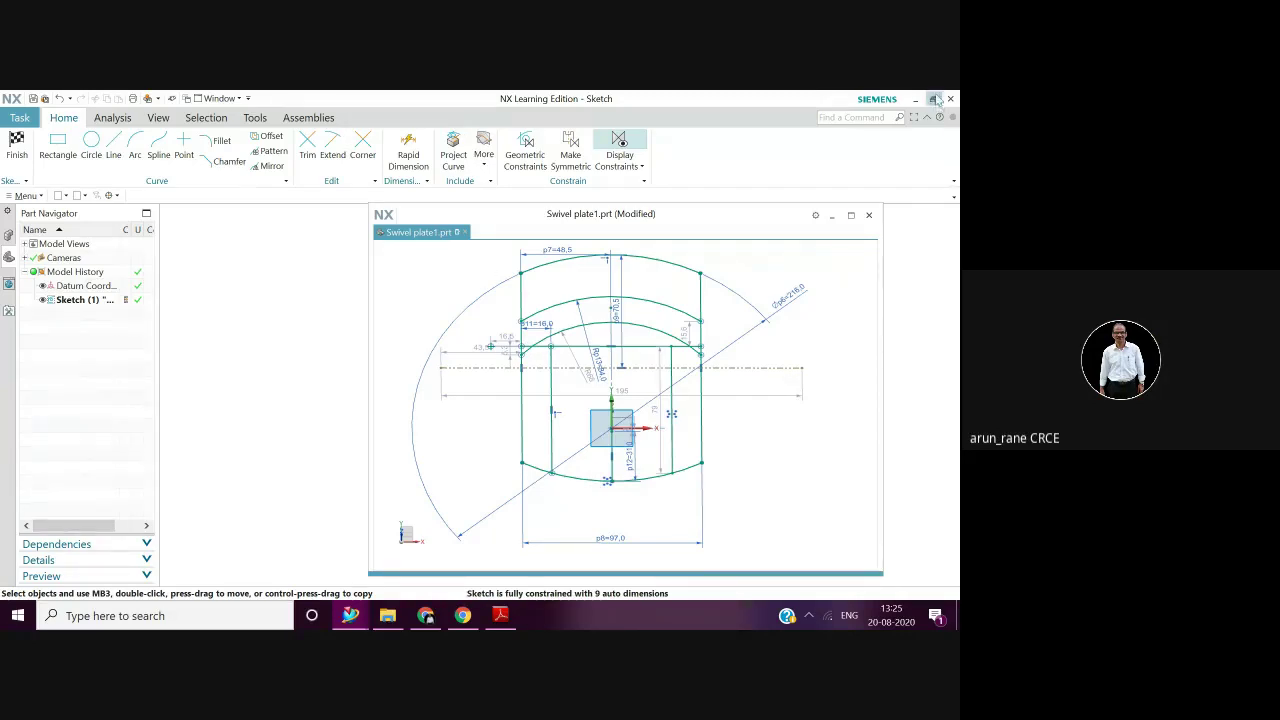
Shrink the main NX window beside the PDF and bring back the sketch's drawing window by reopening the sketch parameters, cancelling the edit
{"action": "left_click", "coordinate": [934, 100]}
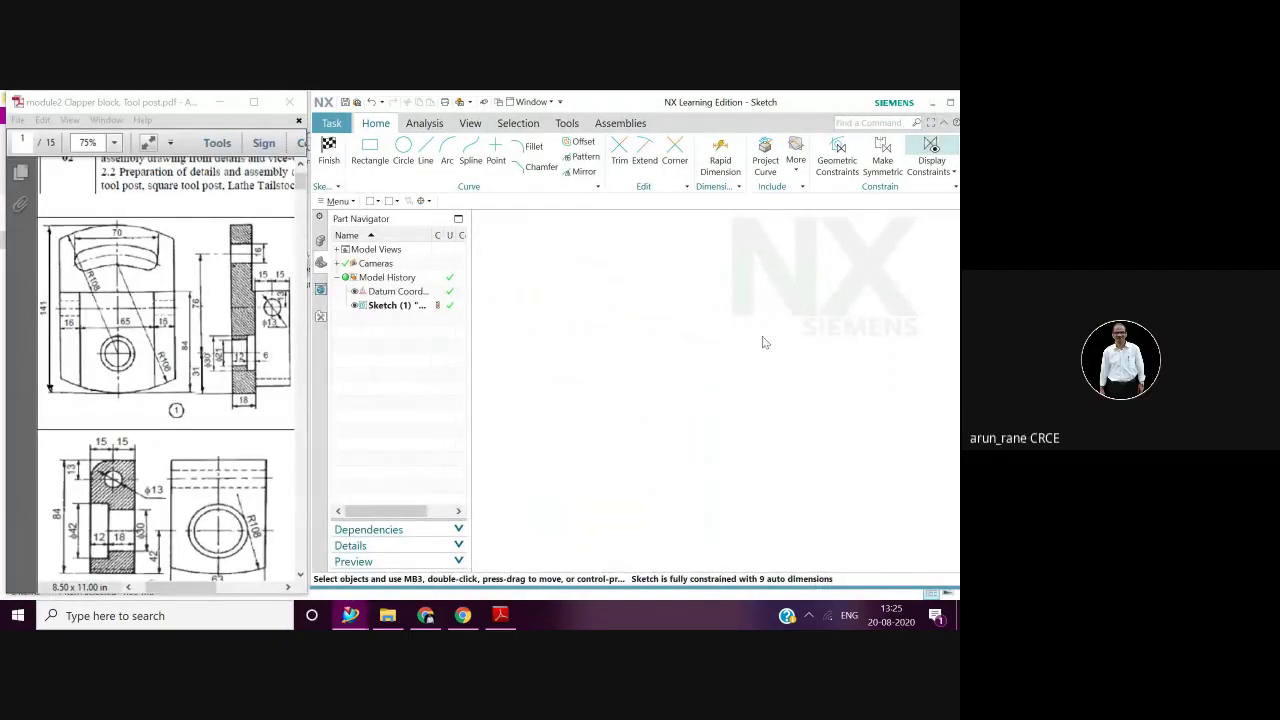
{"action": "double_click", "coordinate": [388, 307]}
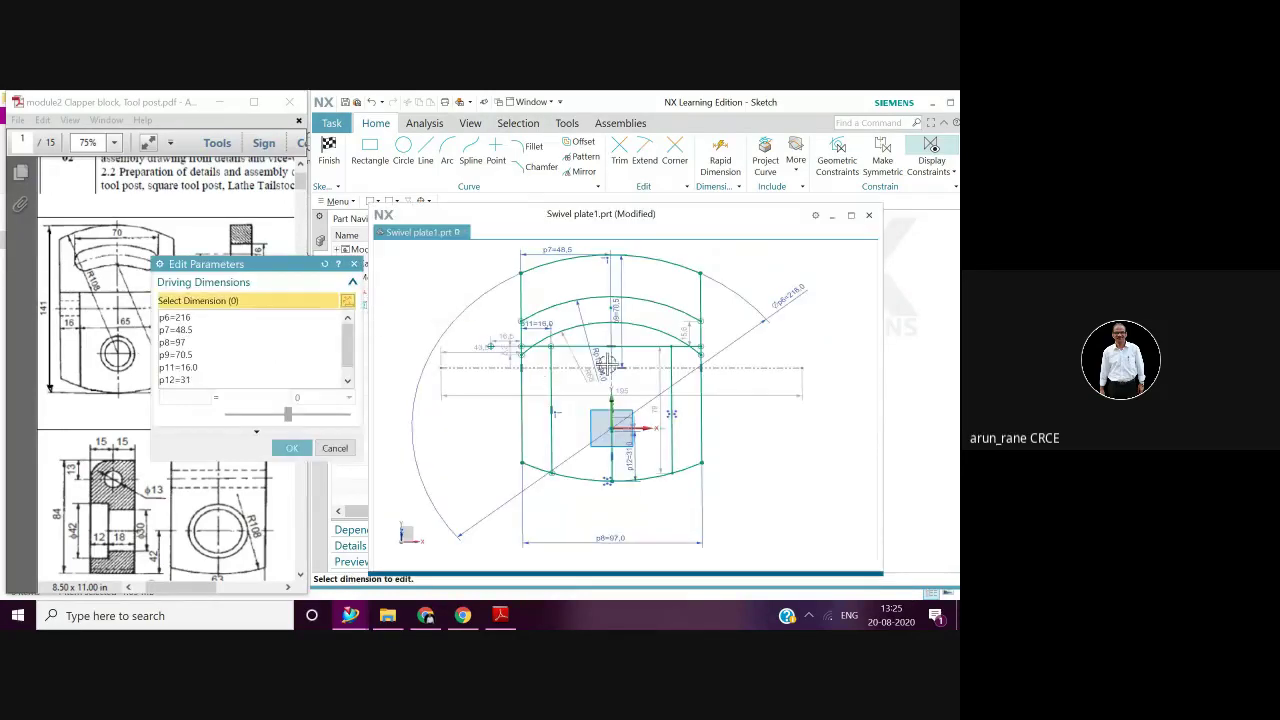
{"action": "left_click", "coordinate": [332, 446]}
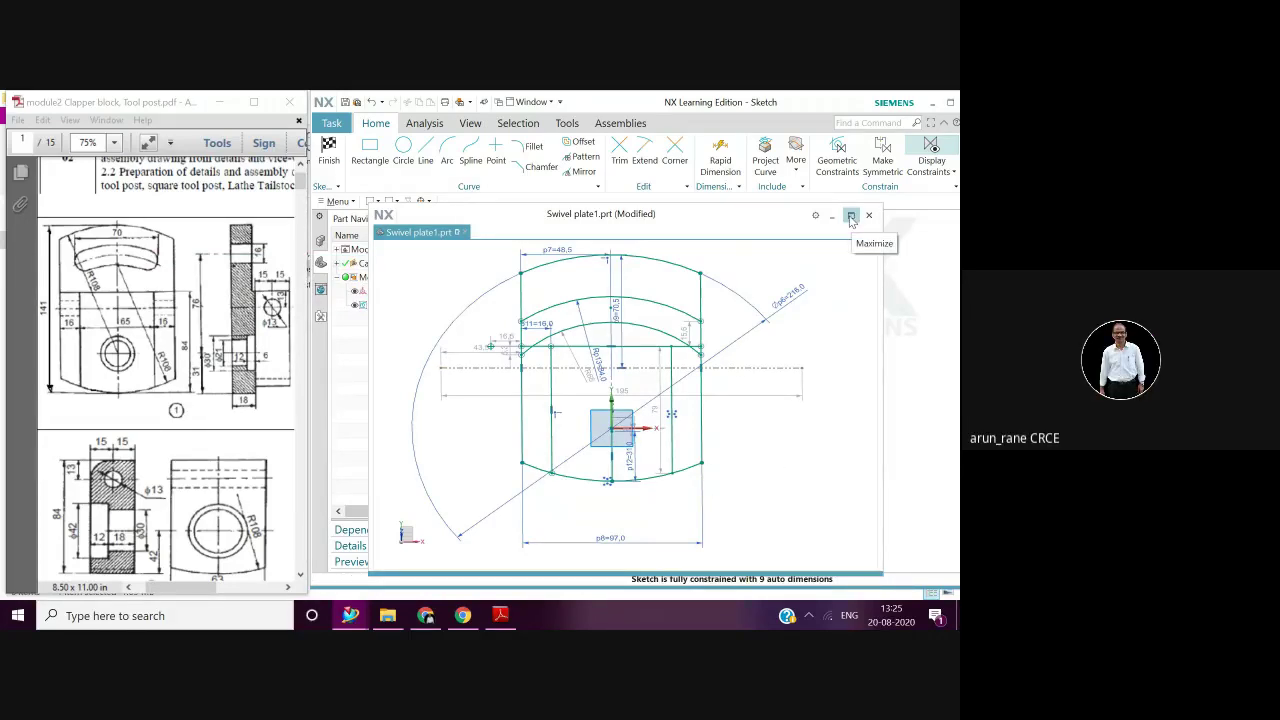
{"action": "mouse_move", "coordinate": [770, 217]}
{"action": "left_mouse_down"}
{"action": "mouse_move", "coordinate": [835, 262]}
{"action": "mouse_move", "coordinate": [846, 226]}
{"action": "mouse_move", "coordinate": [812, 290]}
{"action": "mouse_move", "coordinate": [703, 290]}
{"action": "mouse_move", "coordinate": [743, 234]}
{"action": "mouse_move", "coordinate": [846, 304]}
{"action": "mouse_move", "coordinate": [763, 271]}
{"action": "mouse_move", "coordinate": [769, 251]}
{"action": "mouse_move", "coordinate": [822, 229]}
{"action": "left_mouse_up"}
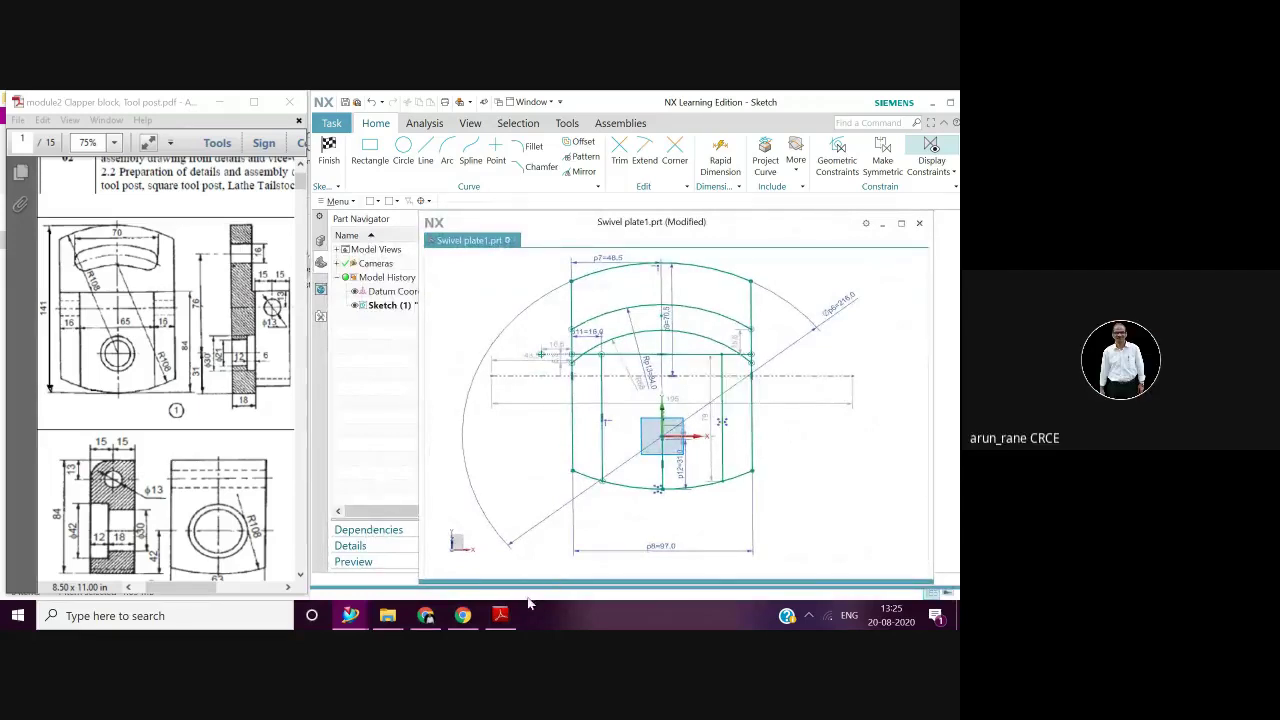
Check the Google Meet call and return to NX with the Swivel plate1.prt drawing window in front
{"action": "left_click", "coordinate": [426, 617]}
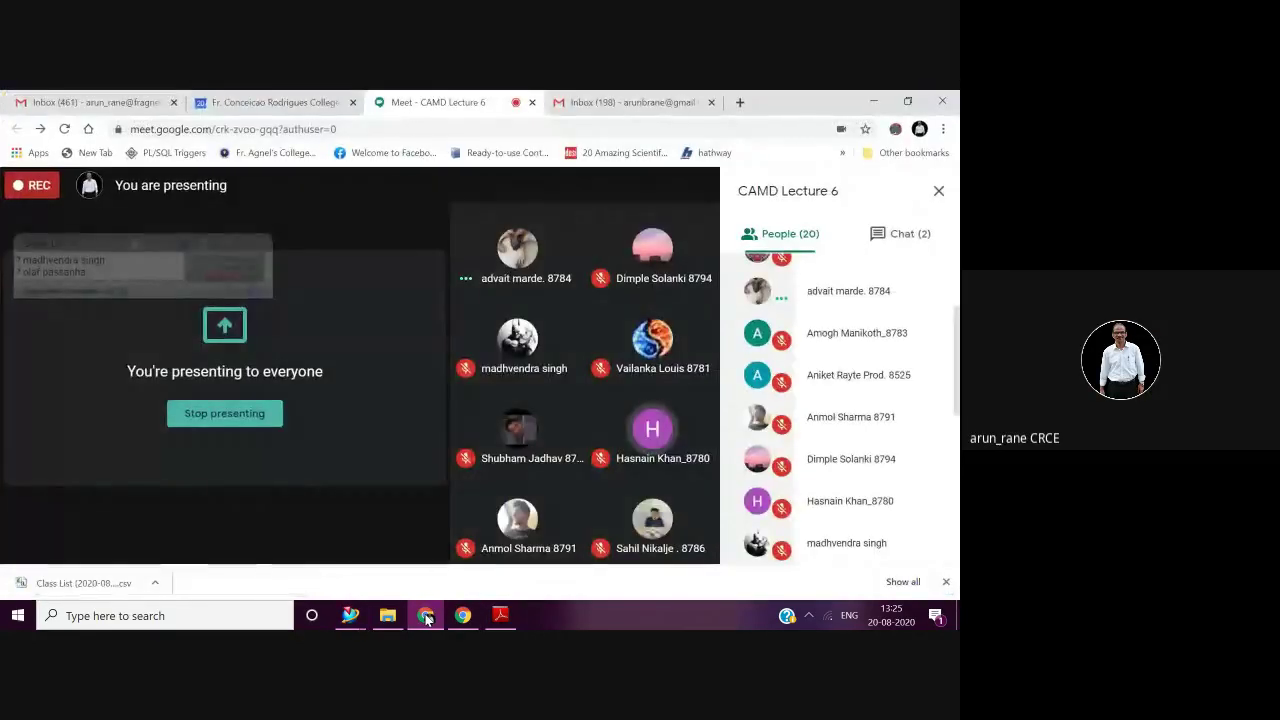
{"action": "mouse_move", "coordinate": [350, 615]}
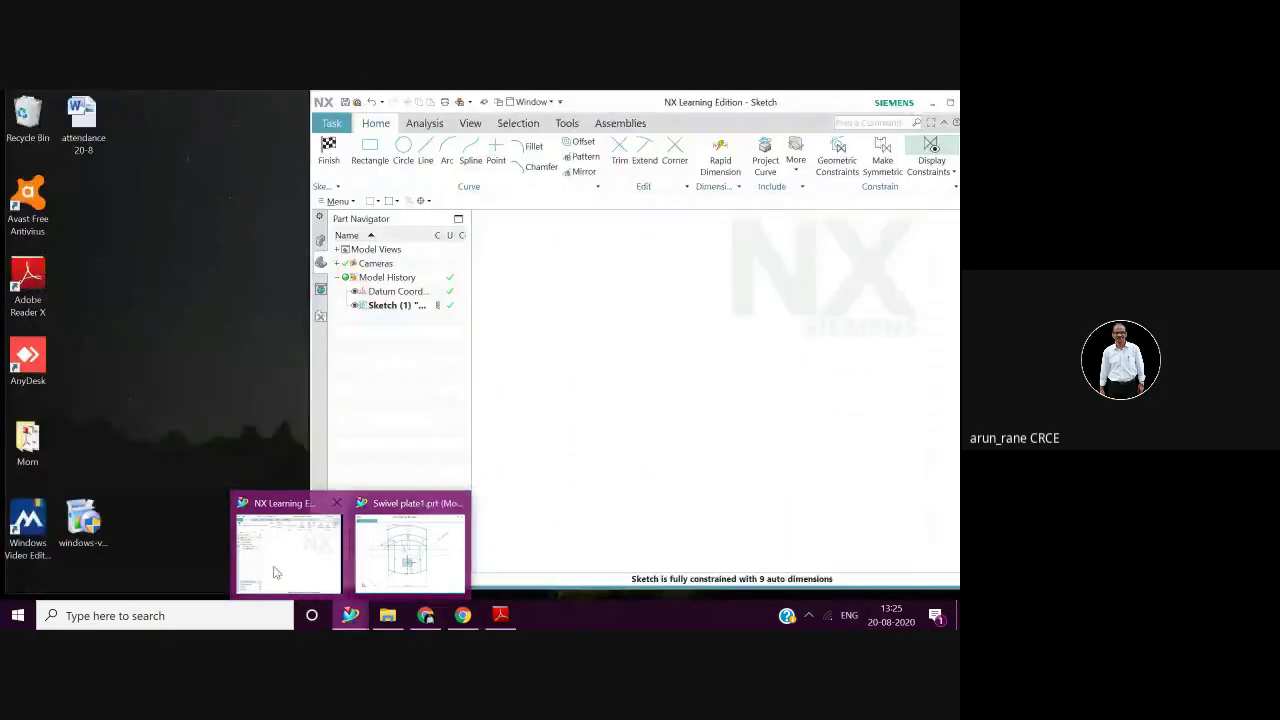
{"action": "left_click", "coordinate": [278, 572]}
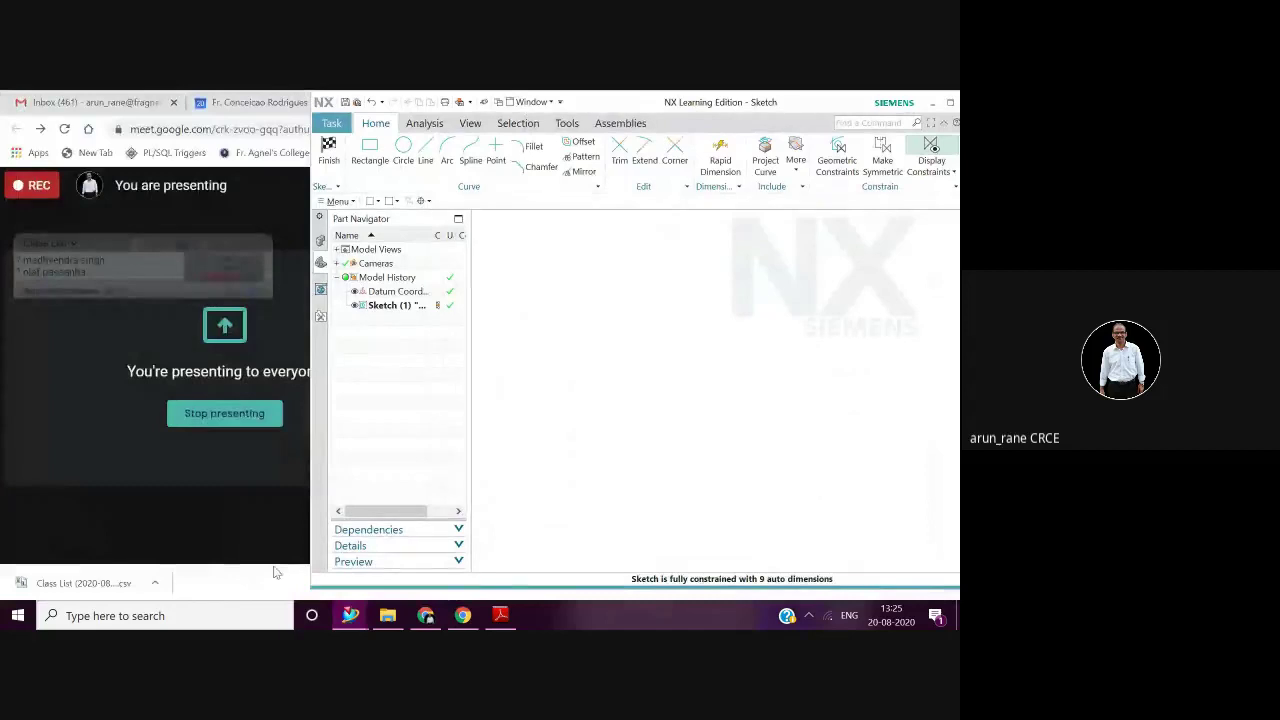
{"action": "mouse_move", "coordinate": [358, 622]}
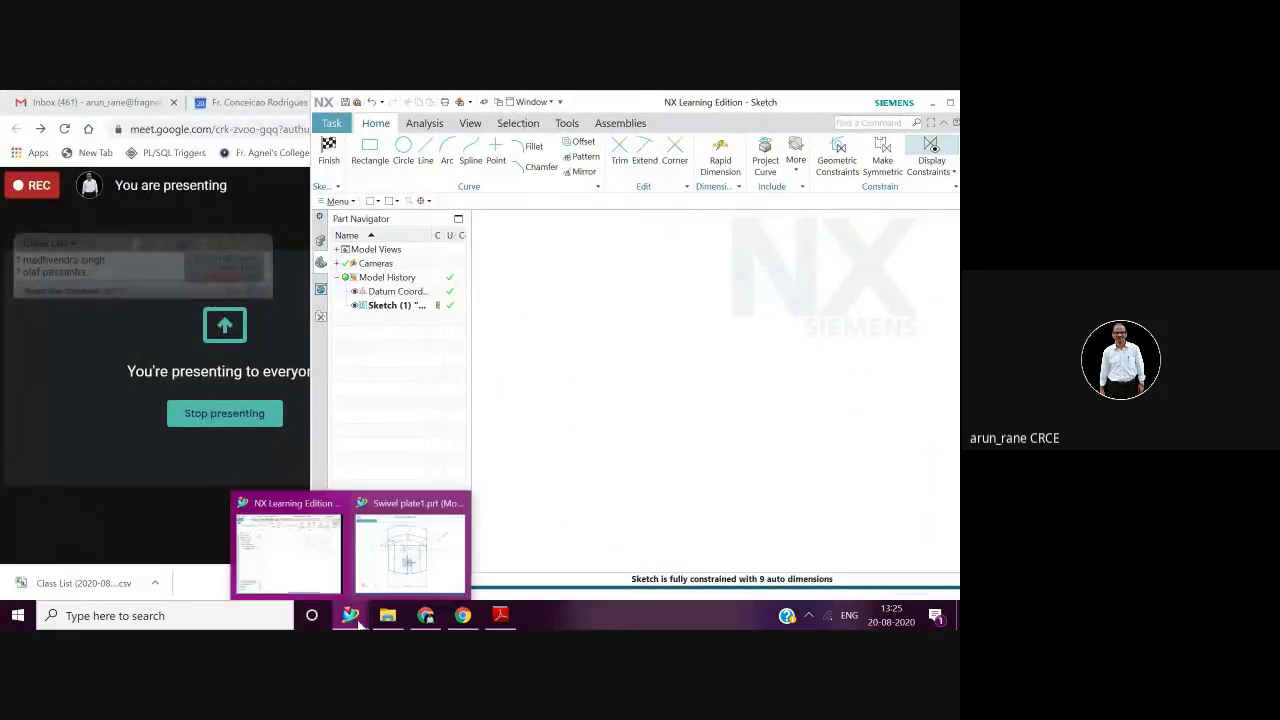
{"action": "left_click", "coordinate": [407, 575]}
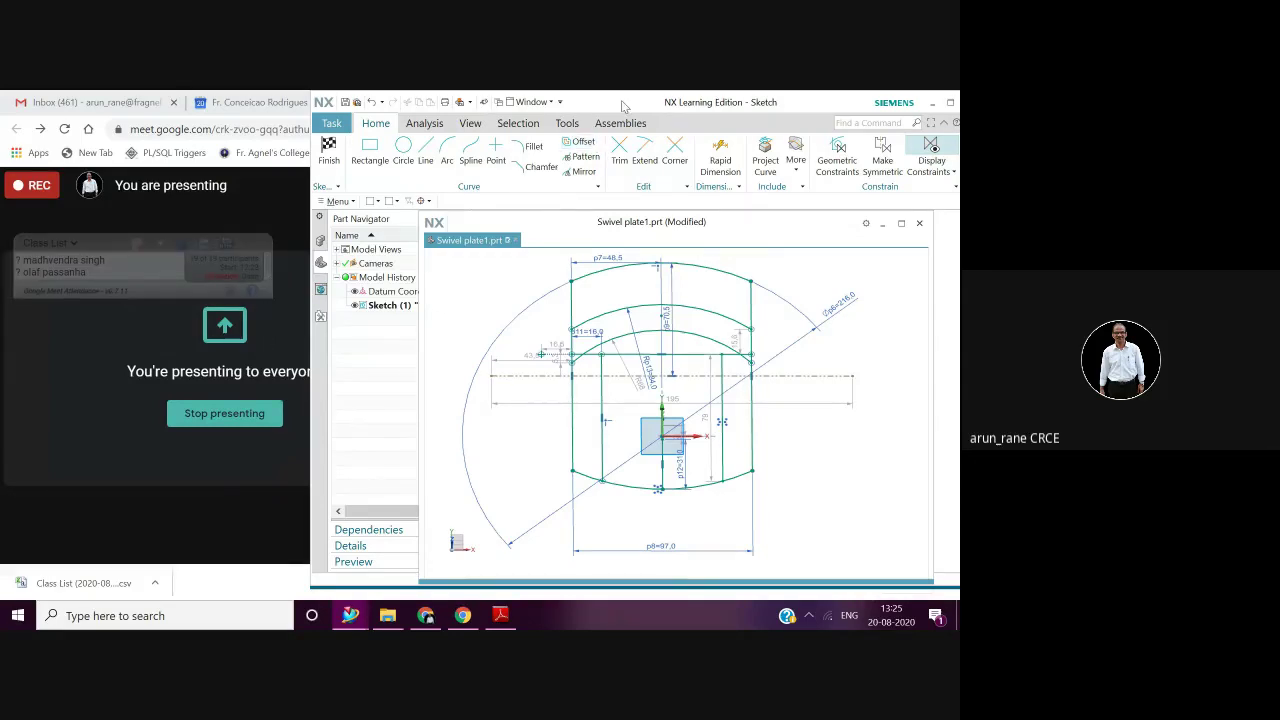
Maximize the main NX window, and cancel an attempted exit from the program
{"action": "mouse_move", "coordinate": [631, 106]}
{"action": "left_mouse_down"}
{"action": "mouse_move", "coordinate": [675, 110]}
{"action": "mouse_move", "coordinate": [685, 96]}
{"action": "mouse_move", "coordinate": [668, 106]}
{"action": "left_mouse_up"}
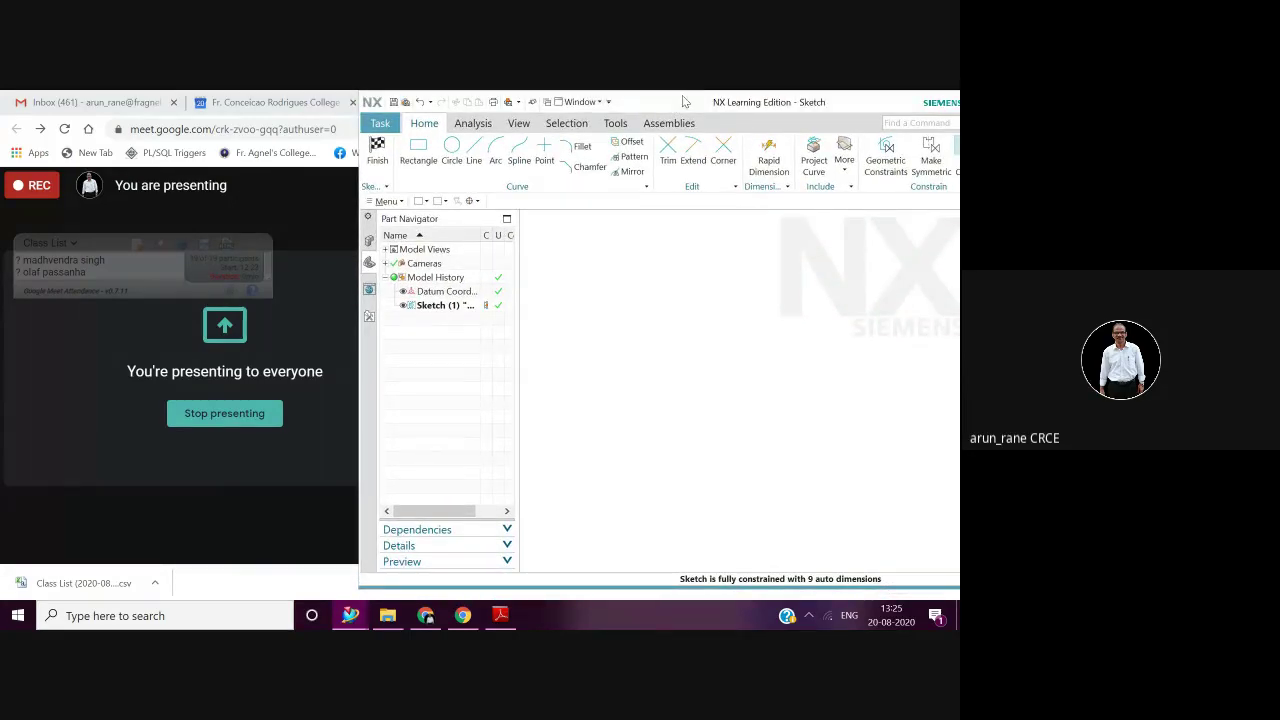
{"action": "left_click_drag", "start_coordinate": [682, 95], "coordinate": [523, 107]}
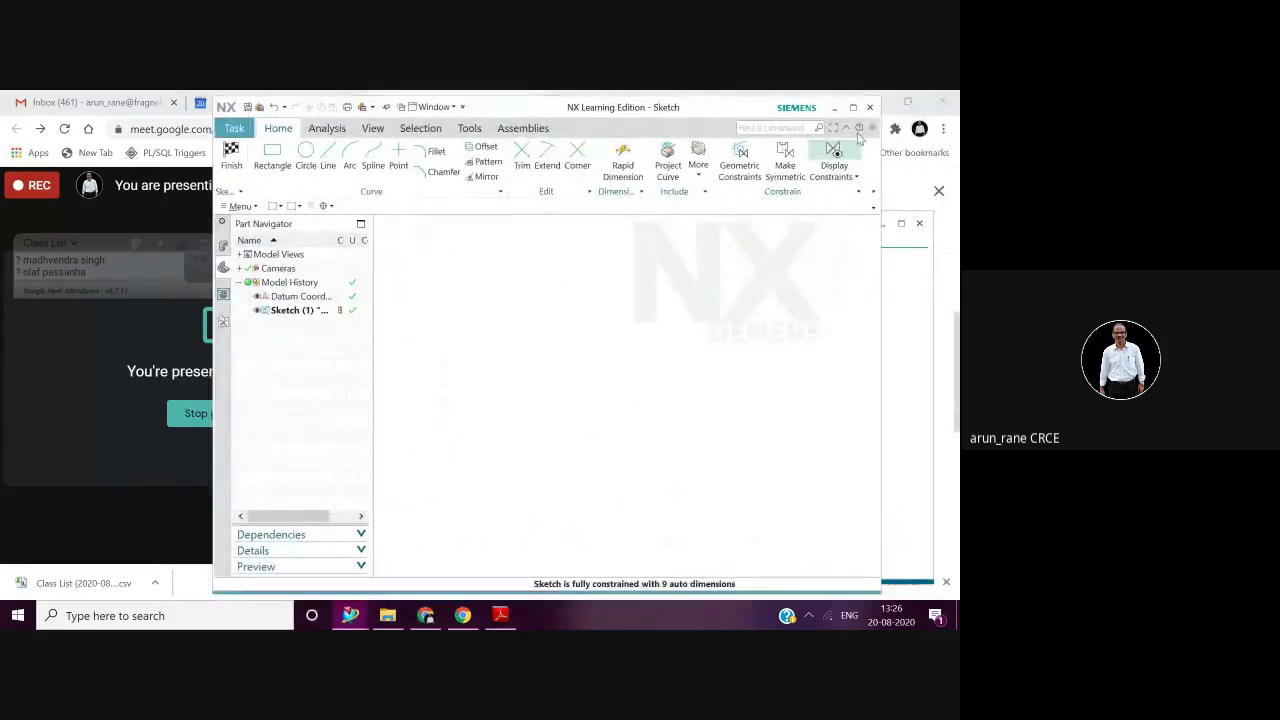
{"action": "left_click", "coordinate": [852, 107]}
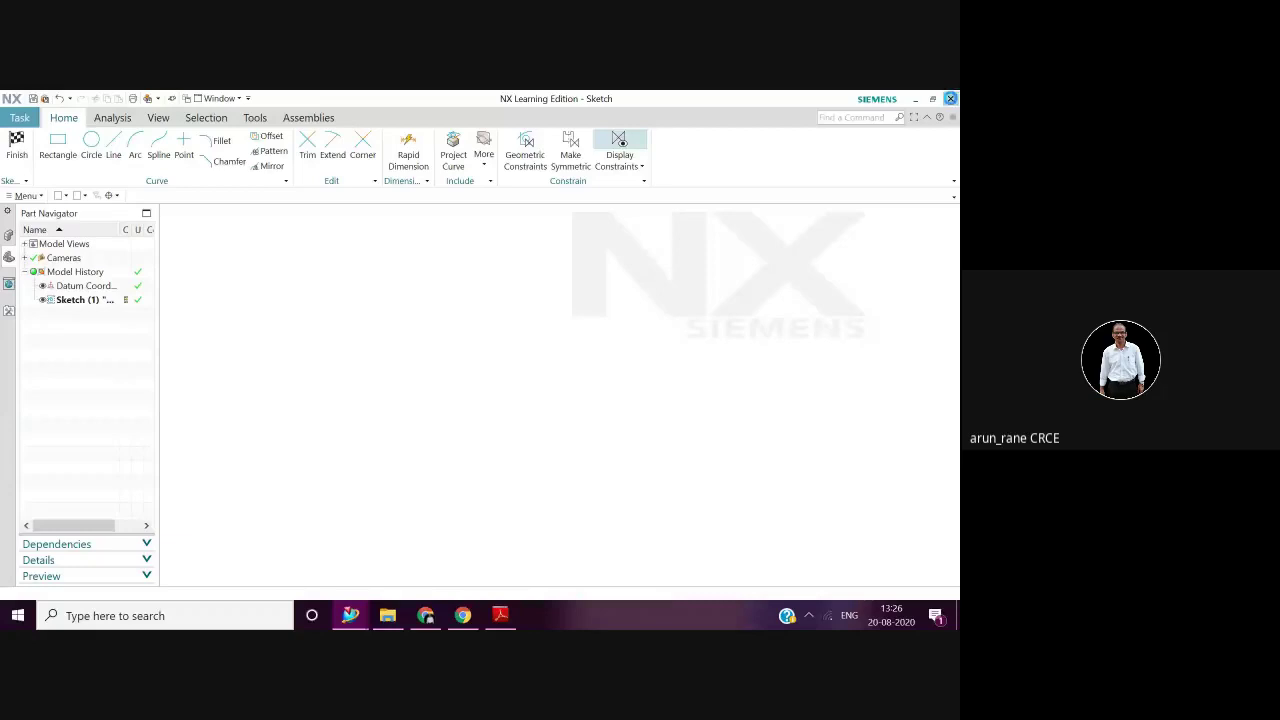
{"action": "left_click", "coordinate": [950, 98]}
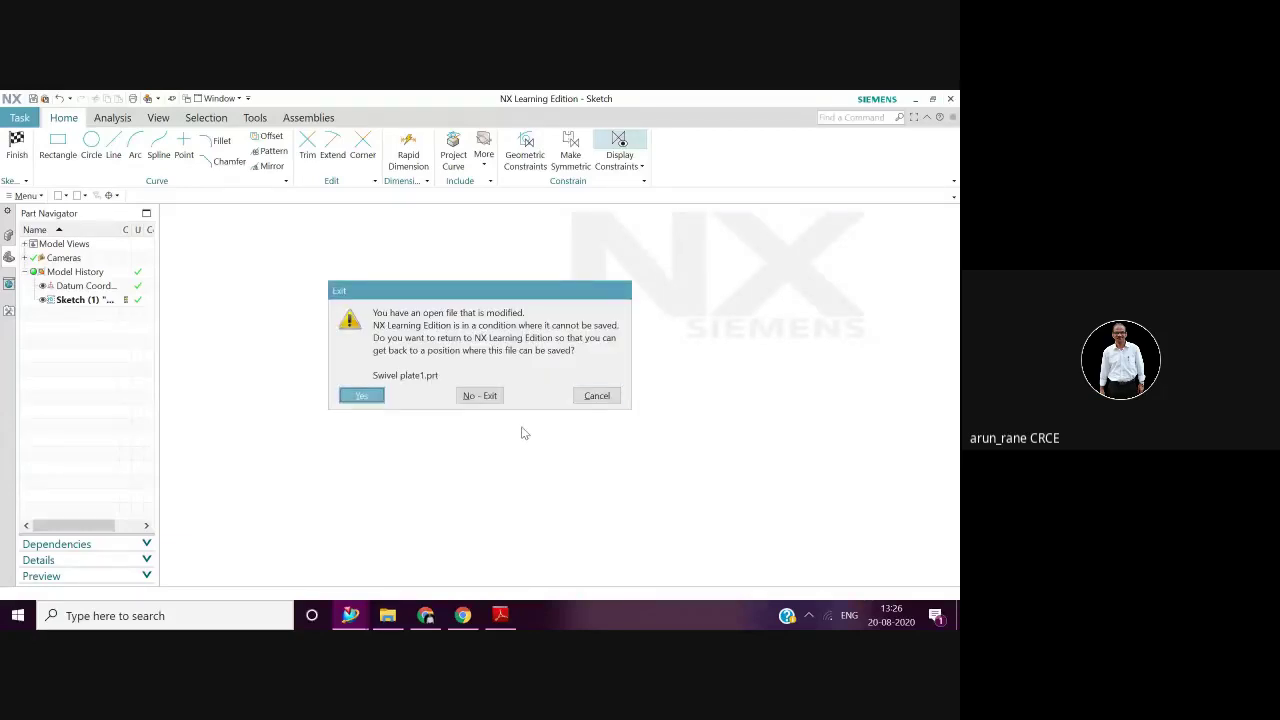
{"action": "left_click", "coordinate": [597, 396]}
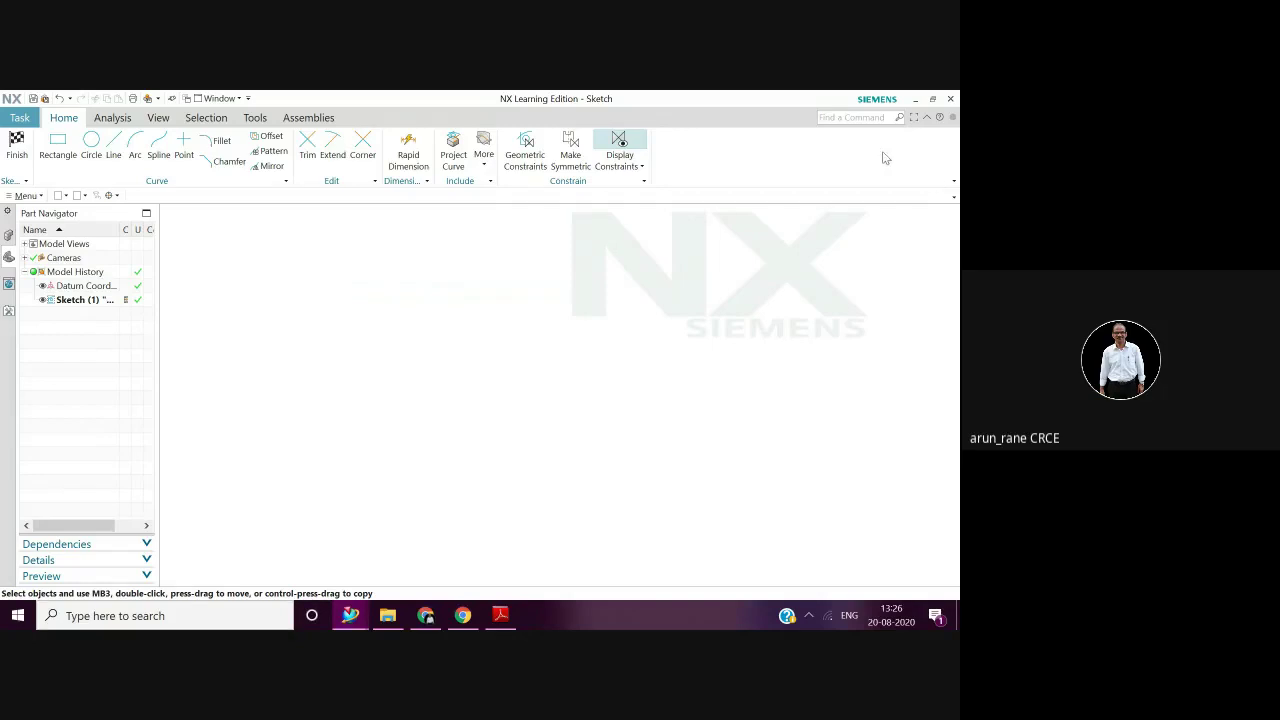
Minimize the main NX window and check the Google Meet call in Chrome before returning to the drawing windows
{"action": "left_click", "coordinate": [916, 99]}
{"action": "left_click", "coordinate": [426, 615]}
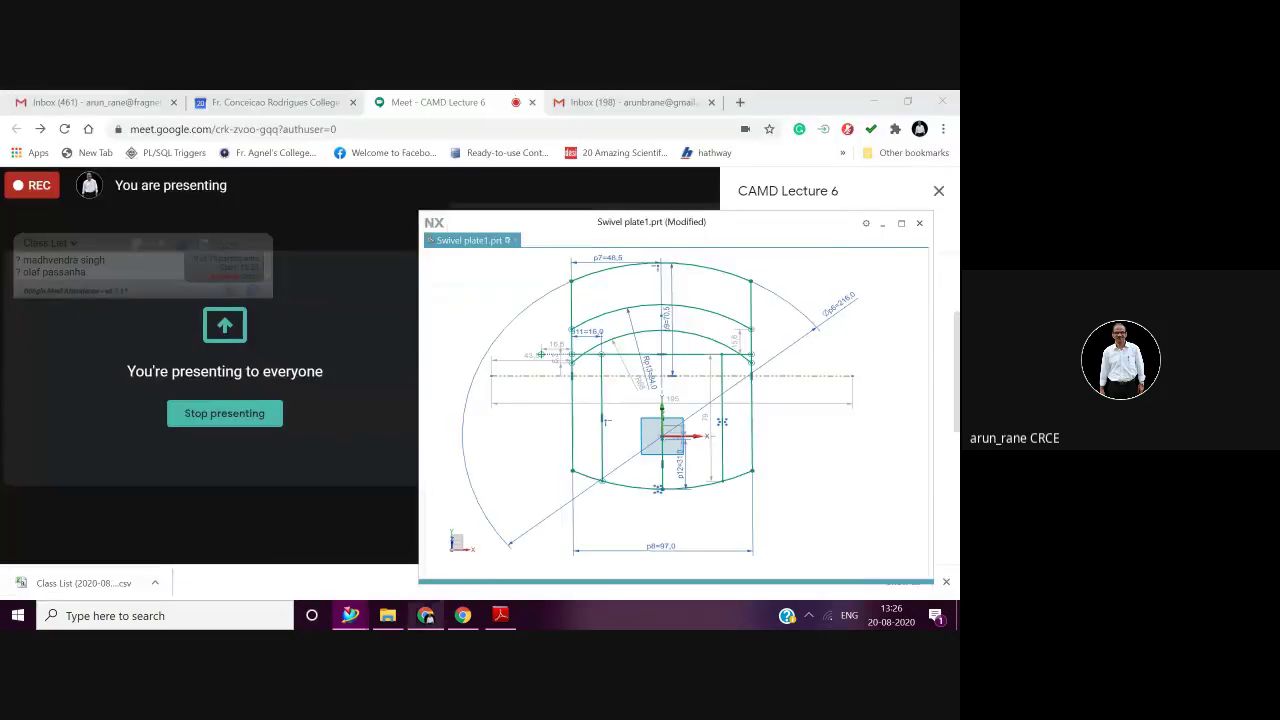
{"action": "left_click", "coordinate": [426, 615]}
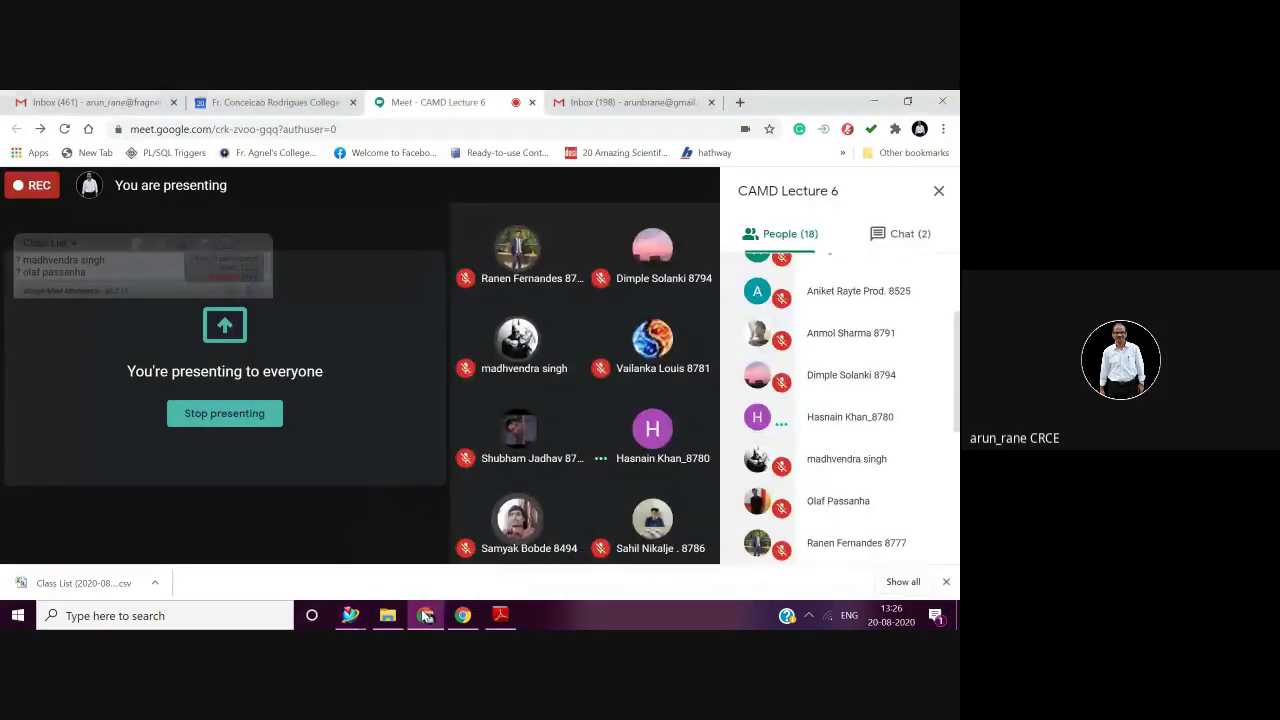
{"action": "left_click", "coordinate": [426, 615]}
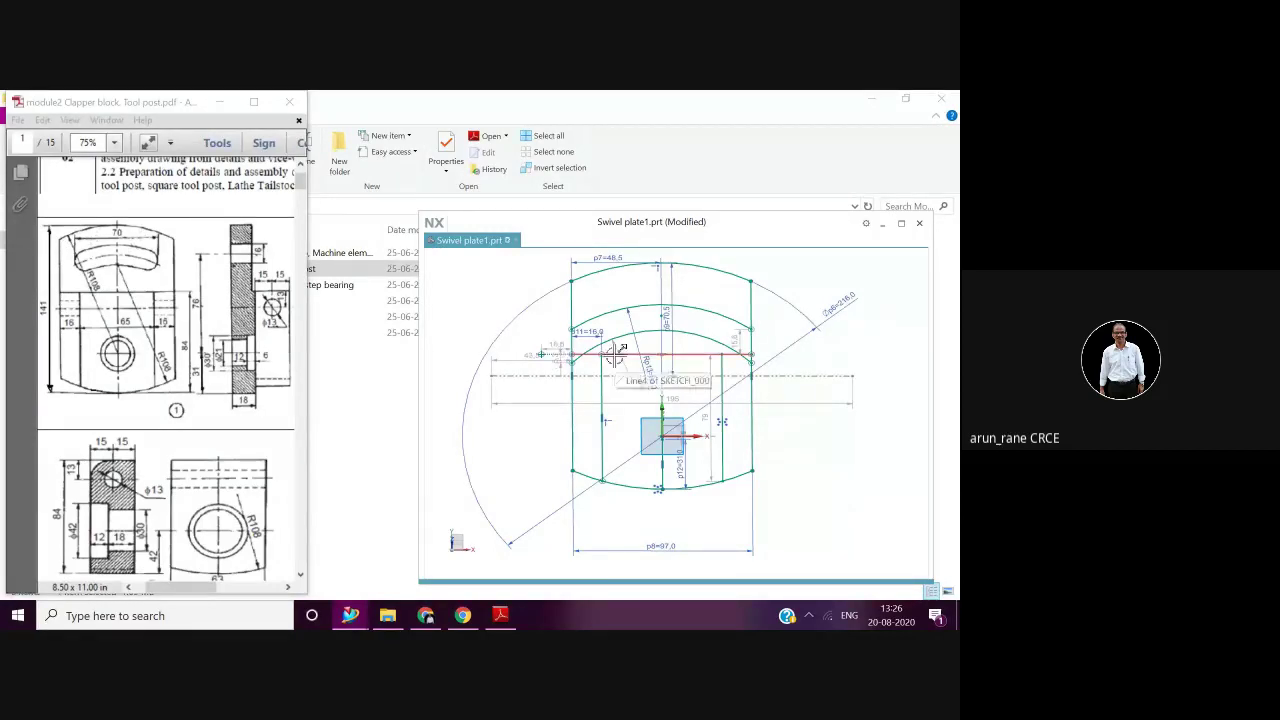
Enlarge the Swivel plate1.prt drawing window to view the whole sketch, and return it to its smaller size
{"action": "left_click", "coordinate": [901, 225]}
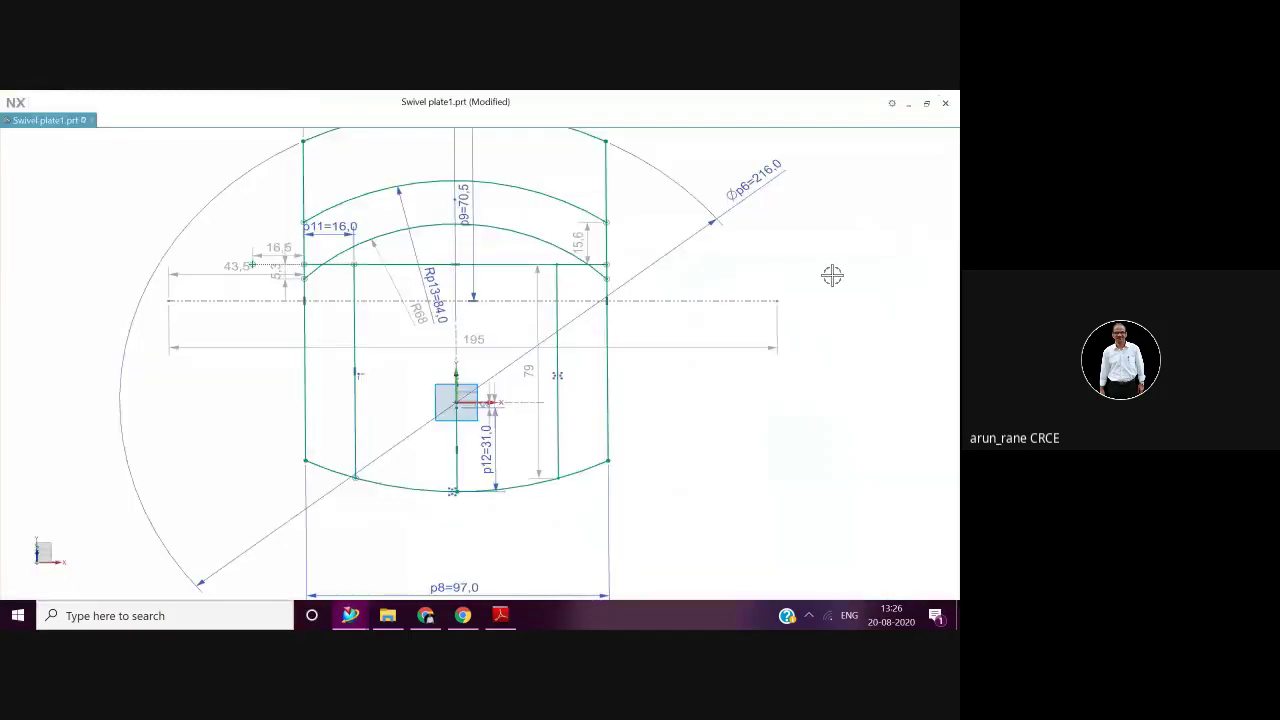
{"action": "scroll", "coordinate": [640, 362], "scroll_direction": "down", "scroll_amount": 1}
{"action": "scroll", "coordinate": [443, 294], "scroll_direction": "down", "scroll_amount": 1}
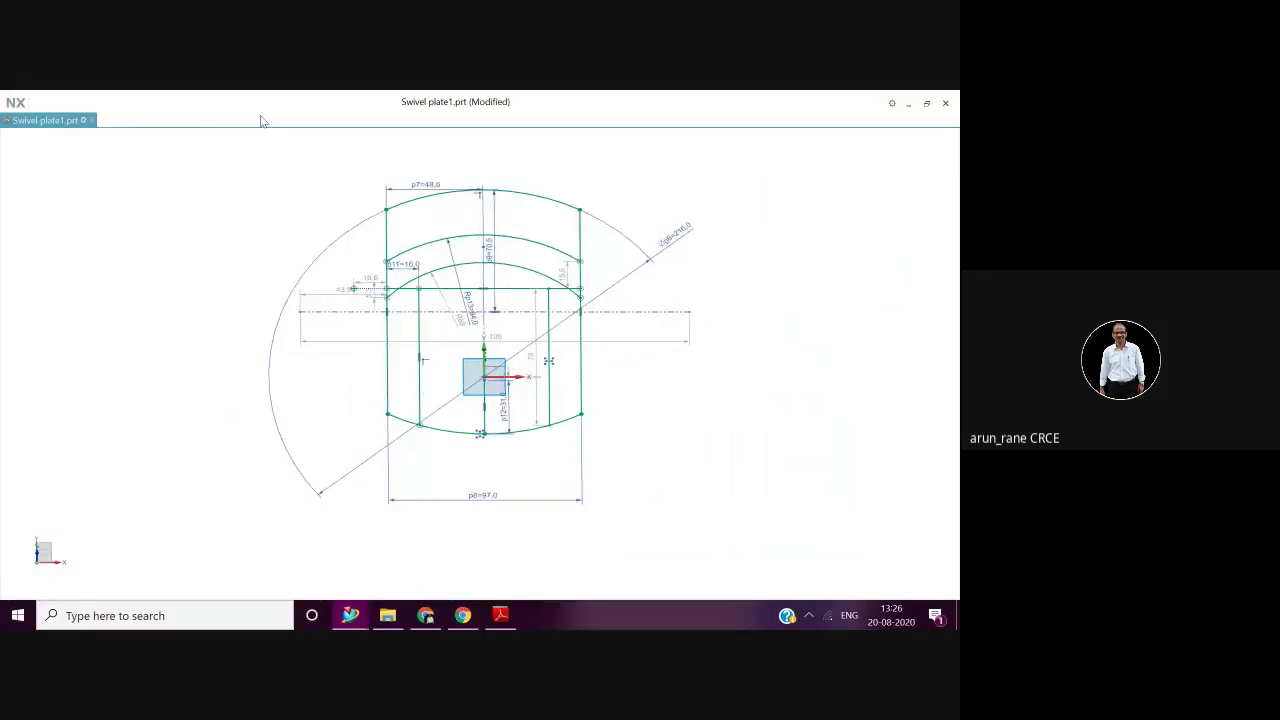
{"action": "left_click", "coordinate": [927, 104]}
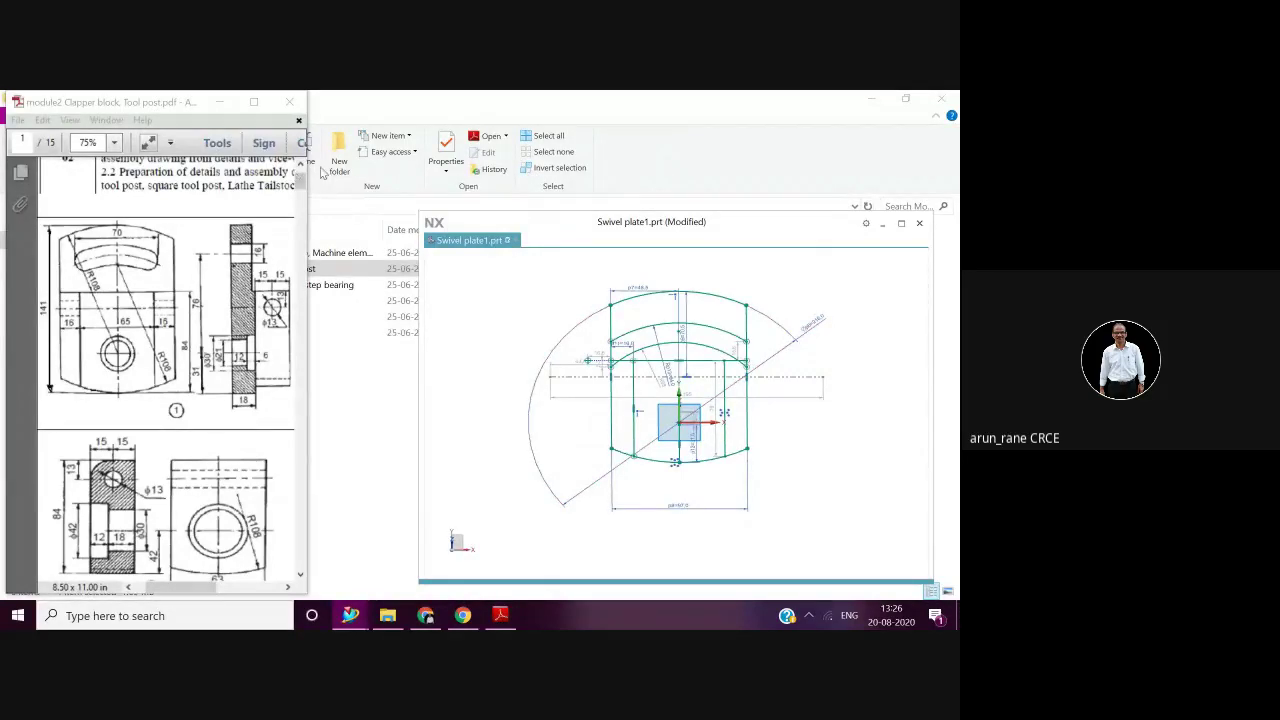
Close the File Explorer window showing the Modules 1 to 6 folder and maximize the Swivel plate1.prt drawing window
{"action": "left_click", "coordinate": [315, 183]}
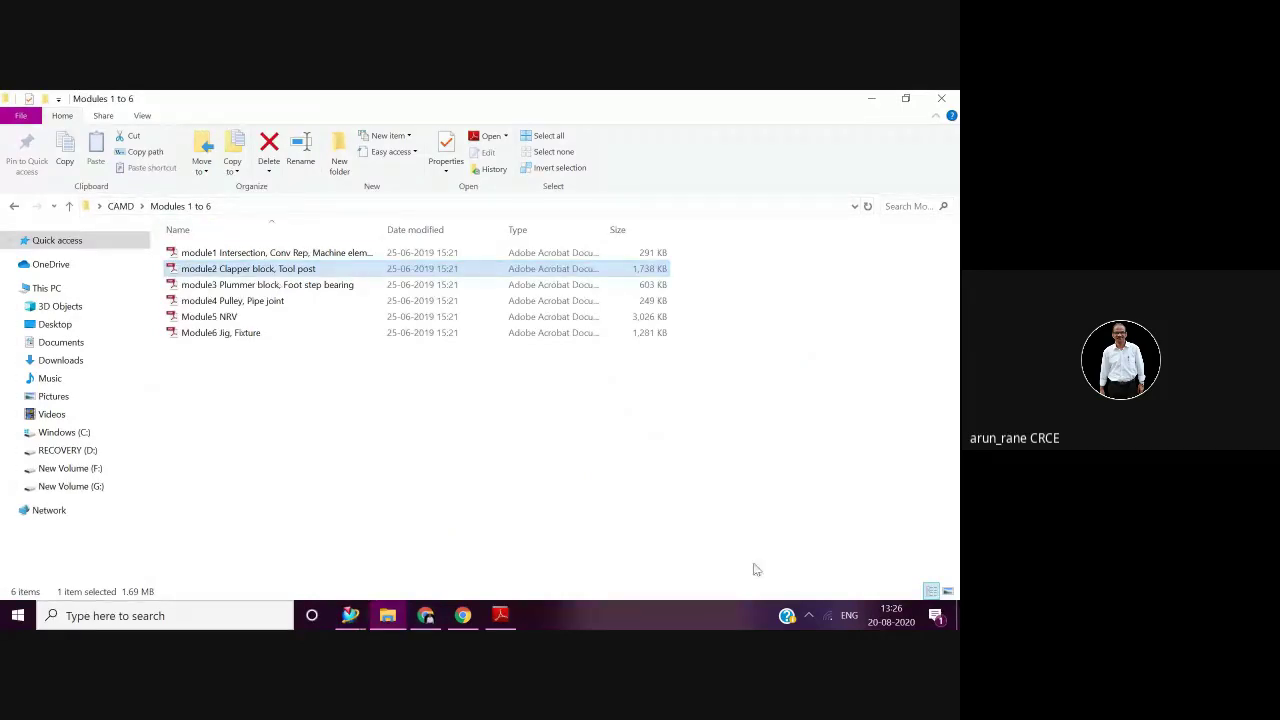
{"action": "left_click", "coordinate": [944, 101]}
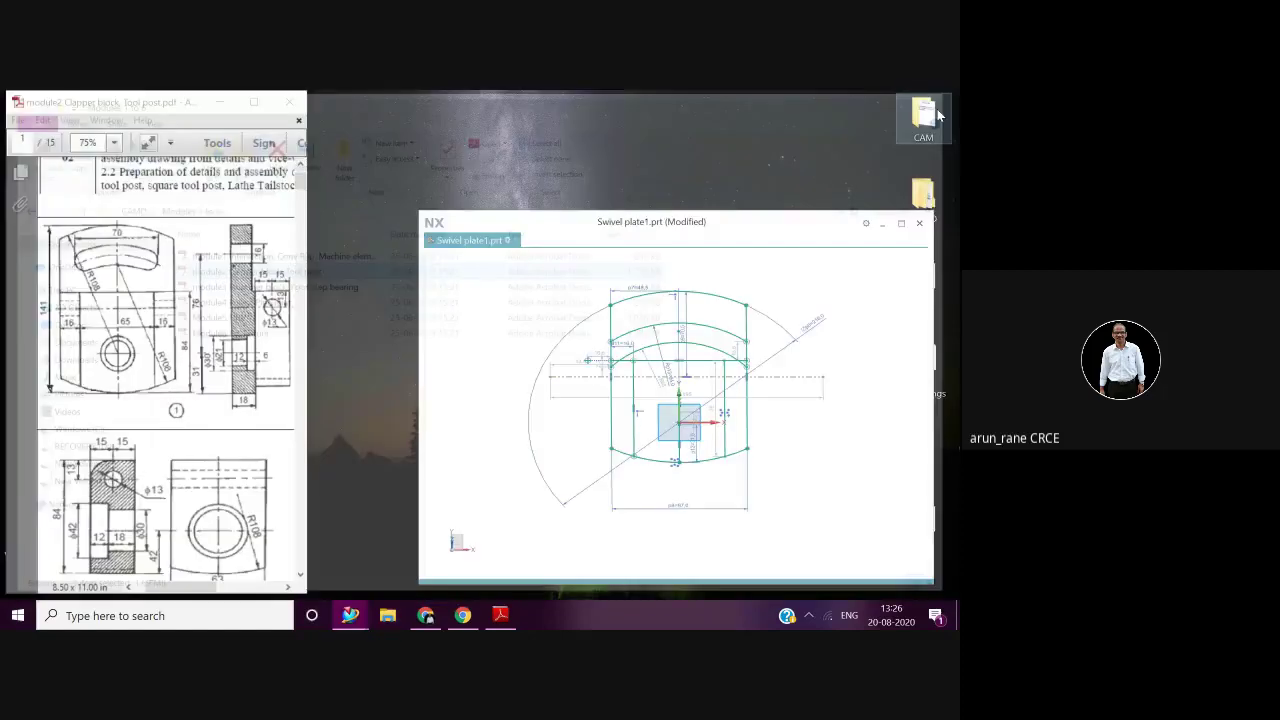
{"action": "left_click", "coordinate": [900, 217]}
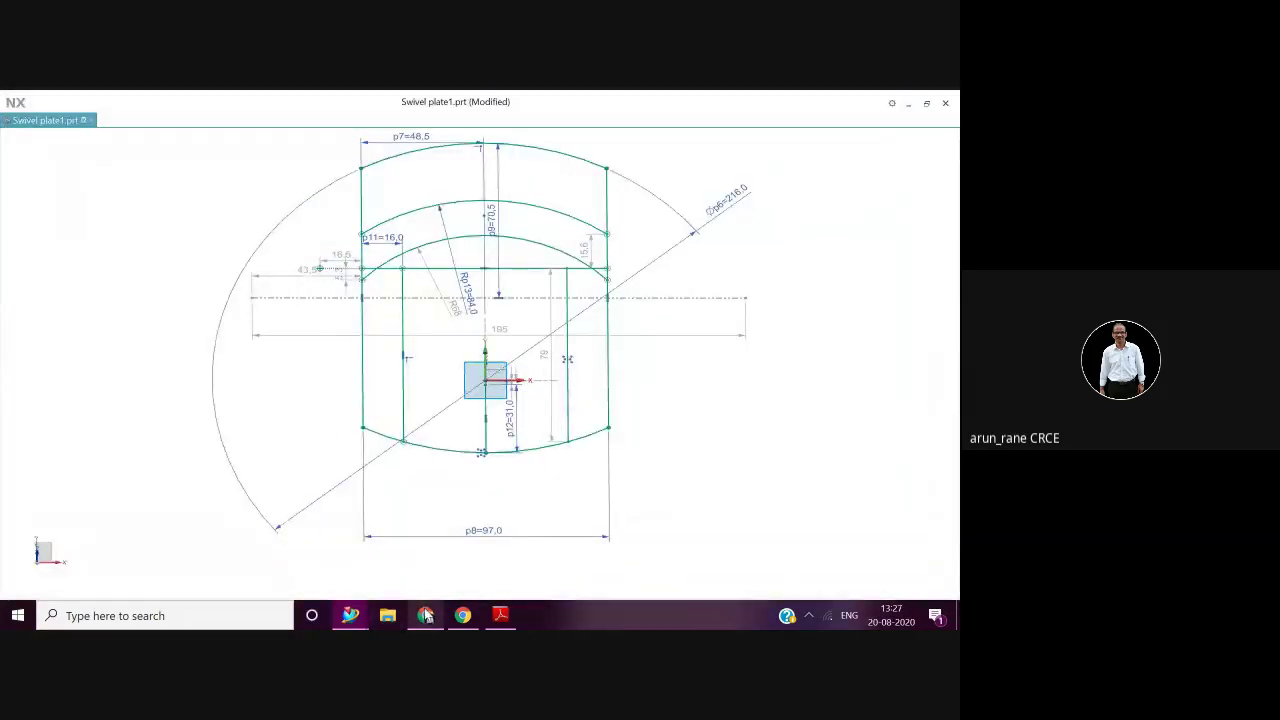
Check the Google Meet call, and reopen the main NX window with the Swivel plate1.prt drawing window in front
{"action": "mouse_move", "coordinate": [426, 614]}
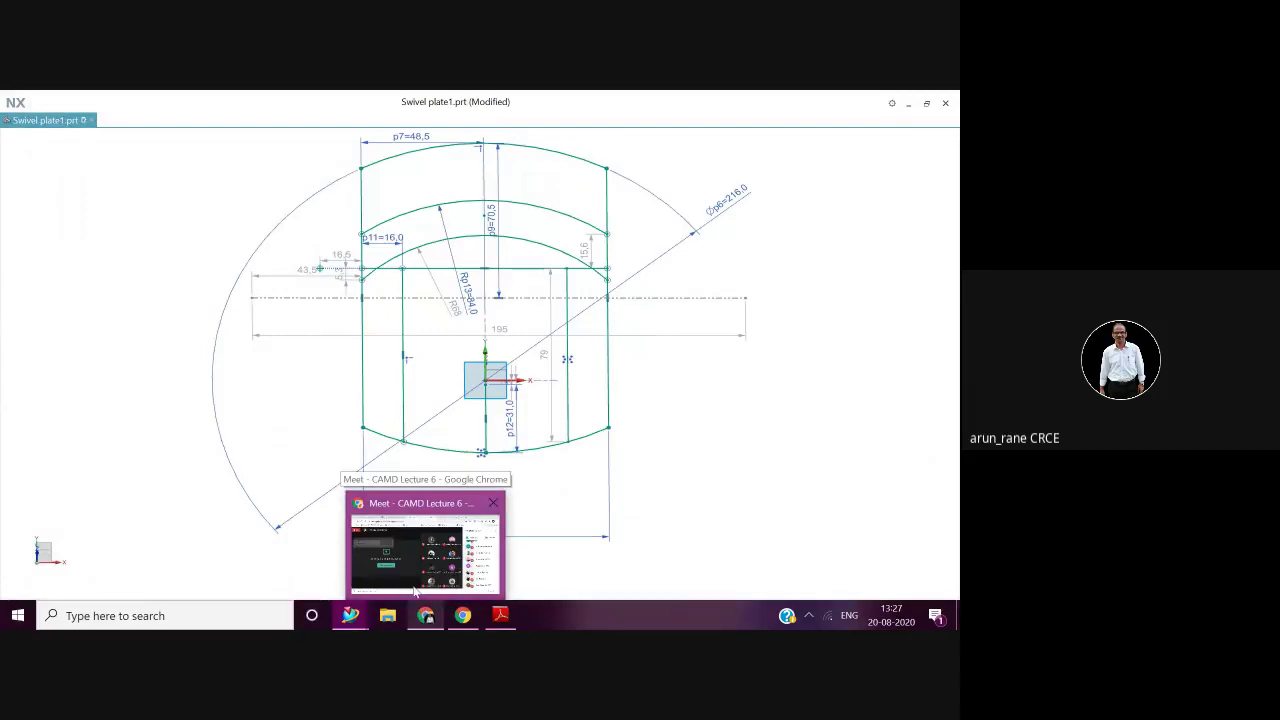
{"action": "left_click", "coordinate": [415, 590]}
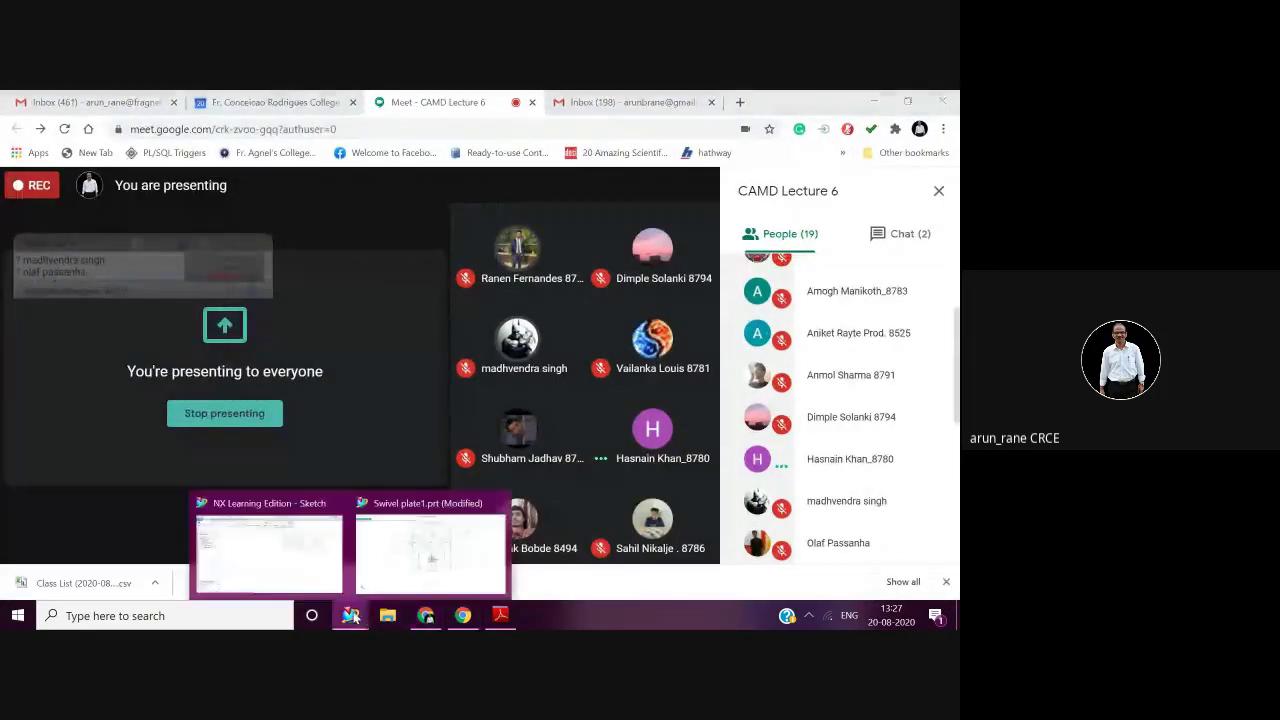
{"action": "left_click", "coordinate": [352, 615]}
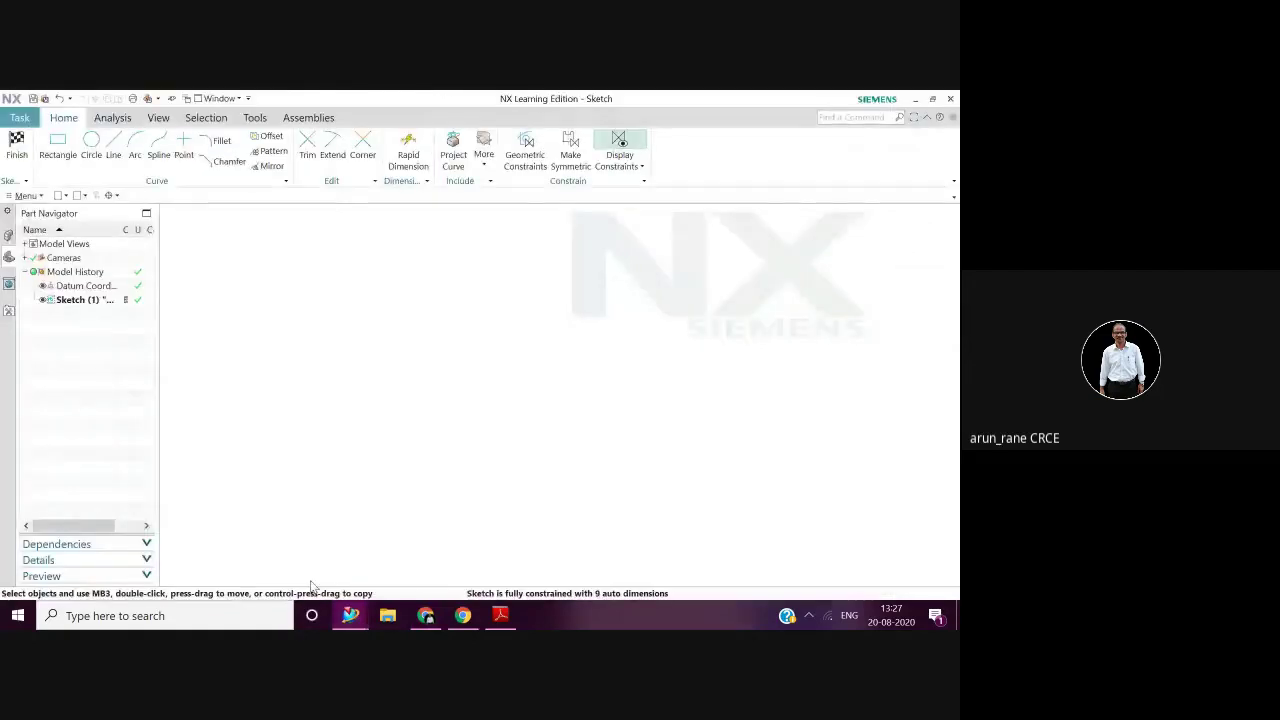
{"action": "mouse_move", "coordinate": [352, 615]}
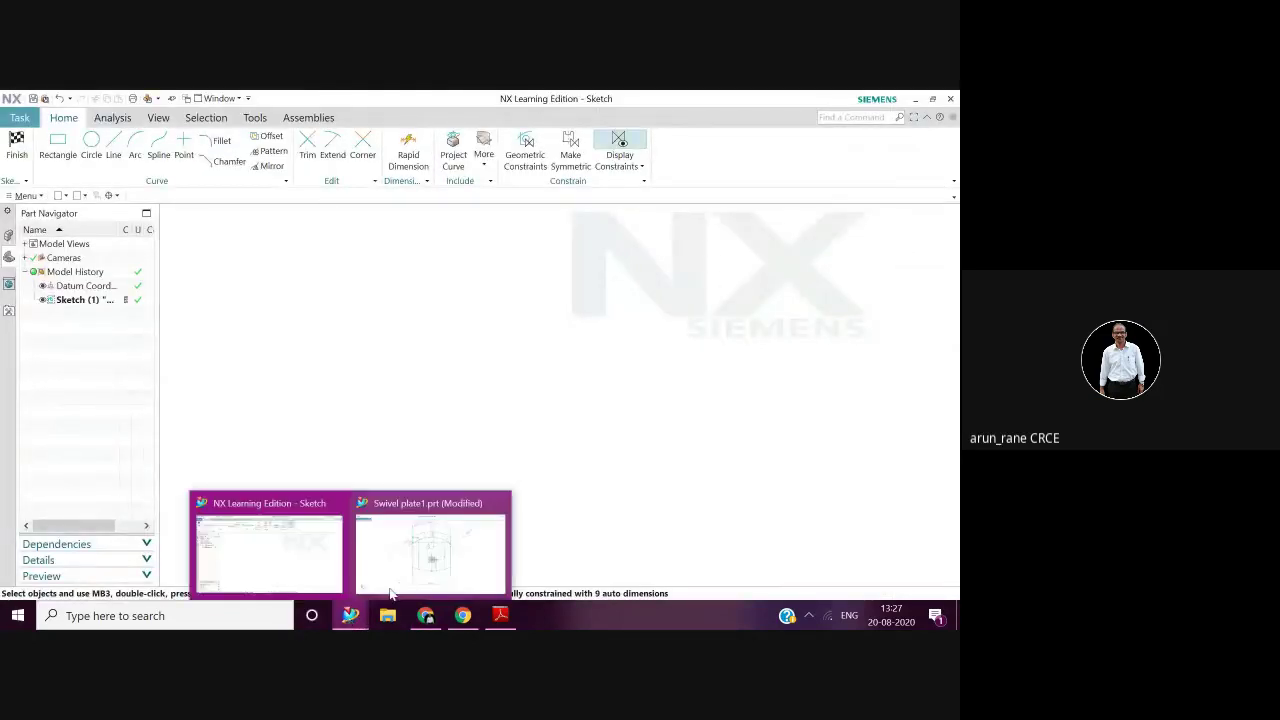
{"action": "left_click", "coordinate": [408, 500]}
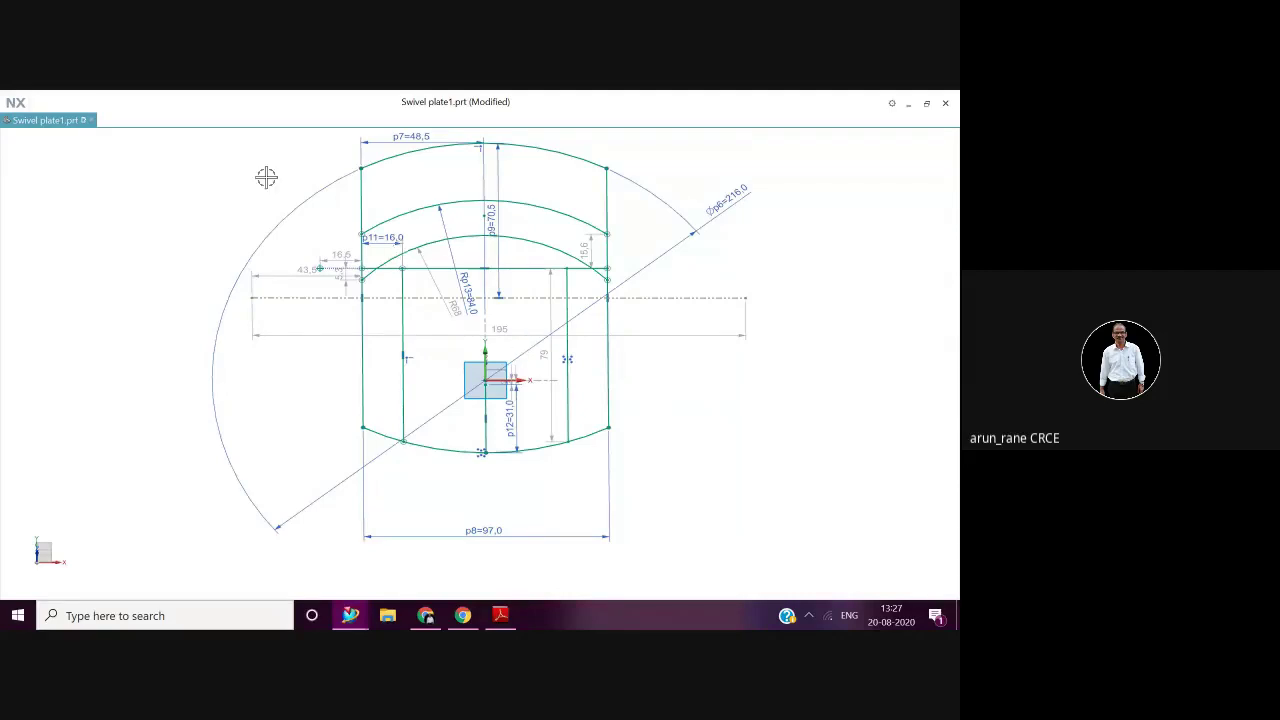
Inspect the sketch and restore the maximized drawing window to its smaller size over the main NX window
{"action": "scroll", "coordinate": [266, 177], "scroll_direction": "up", "scroll_amount": 3}
{"action": "scroll", "coordinate": [266, 177], "scroll_direction": "down", "scroll_amount": 4}
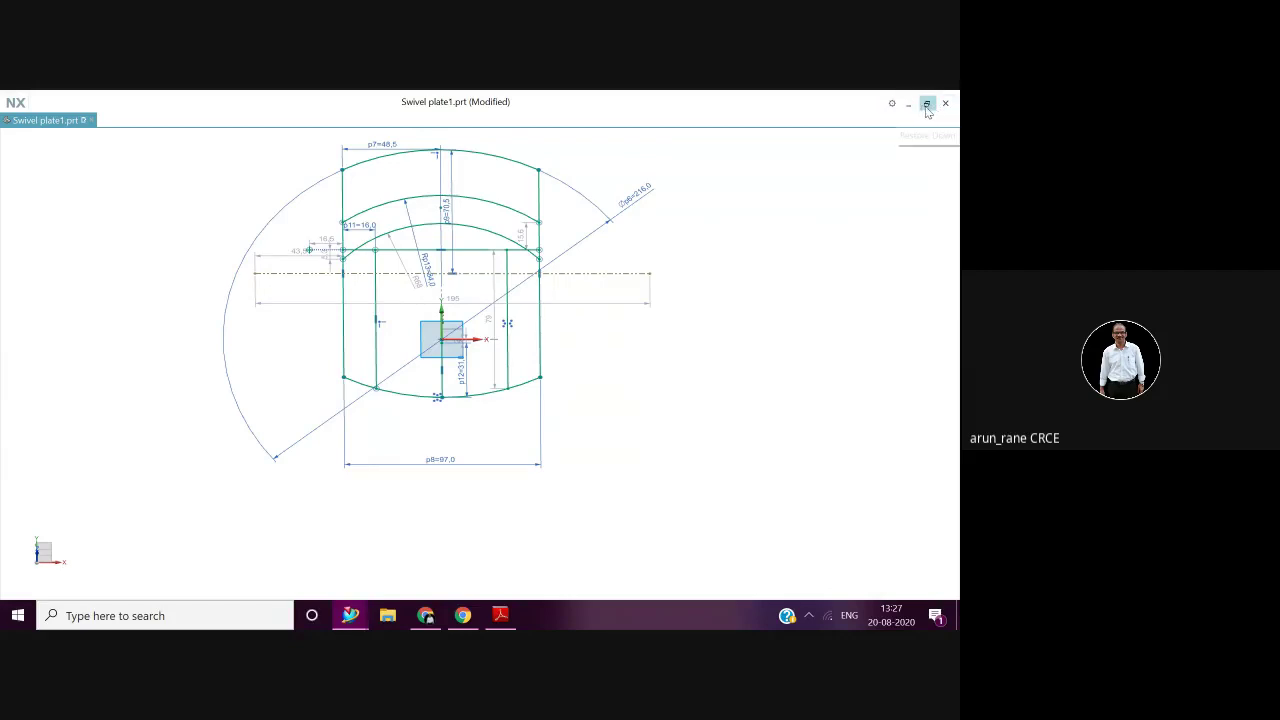
{"action": "left_click", "coordinate": [927, 104]}
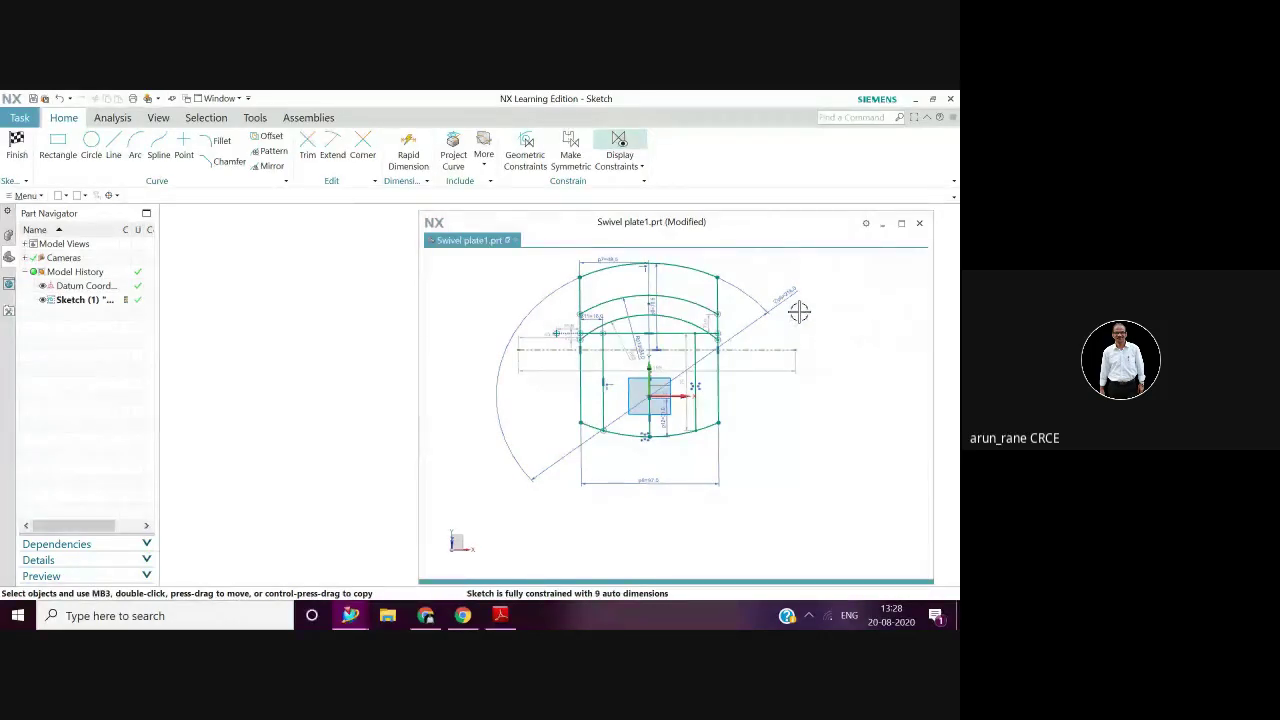
Try to exit NX, choosing each time to return to the session so that Swivel plate1.prt can be saved
{"action": "left_click", "coordinate": [950, 102]}
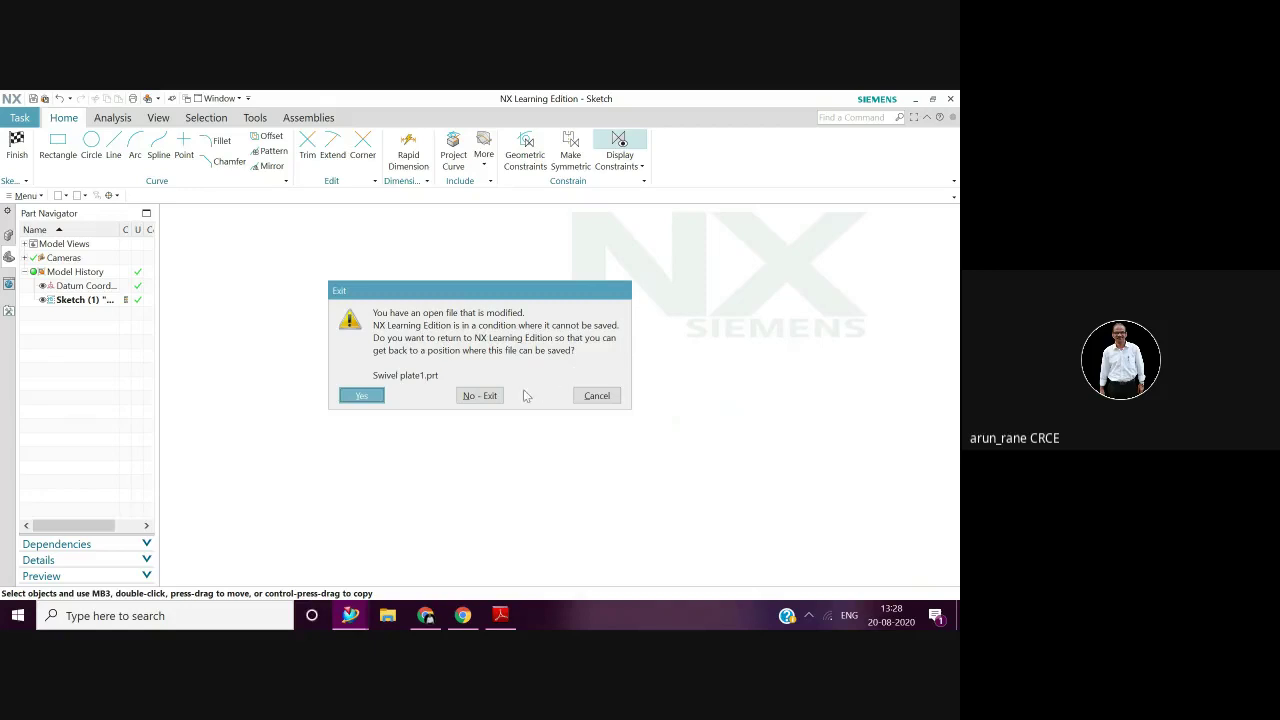
{"action": "left_click", "coordinate": [362, 396]}
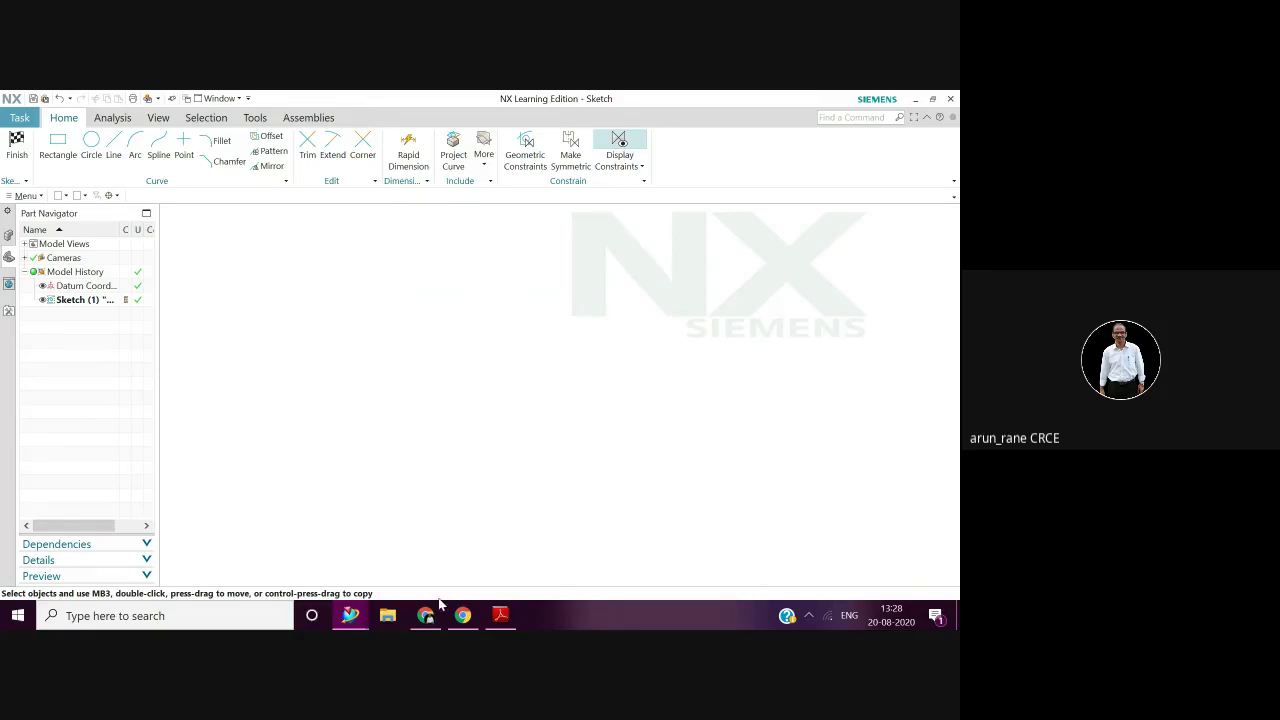
{"action": "mouse_move", "coordinate": [352, 620]}
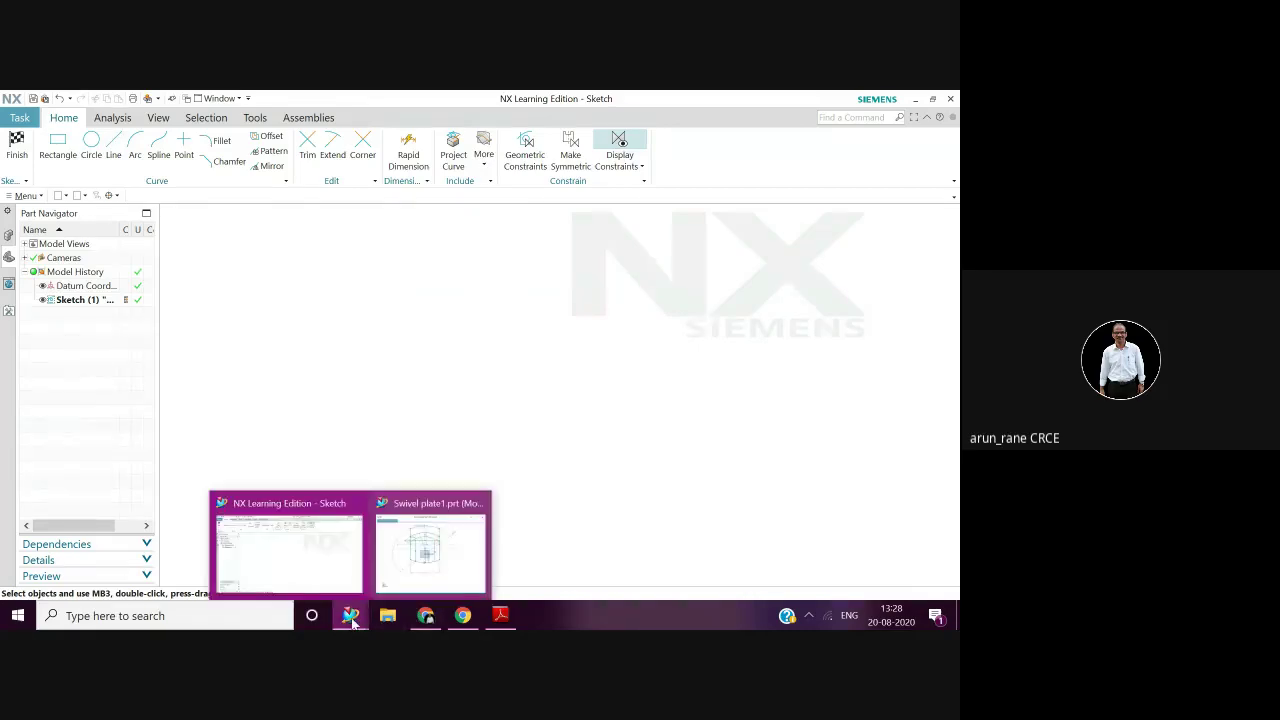
{"action": "left_click", "coordinate": [357, 507]}
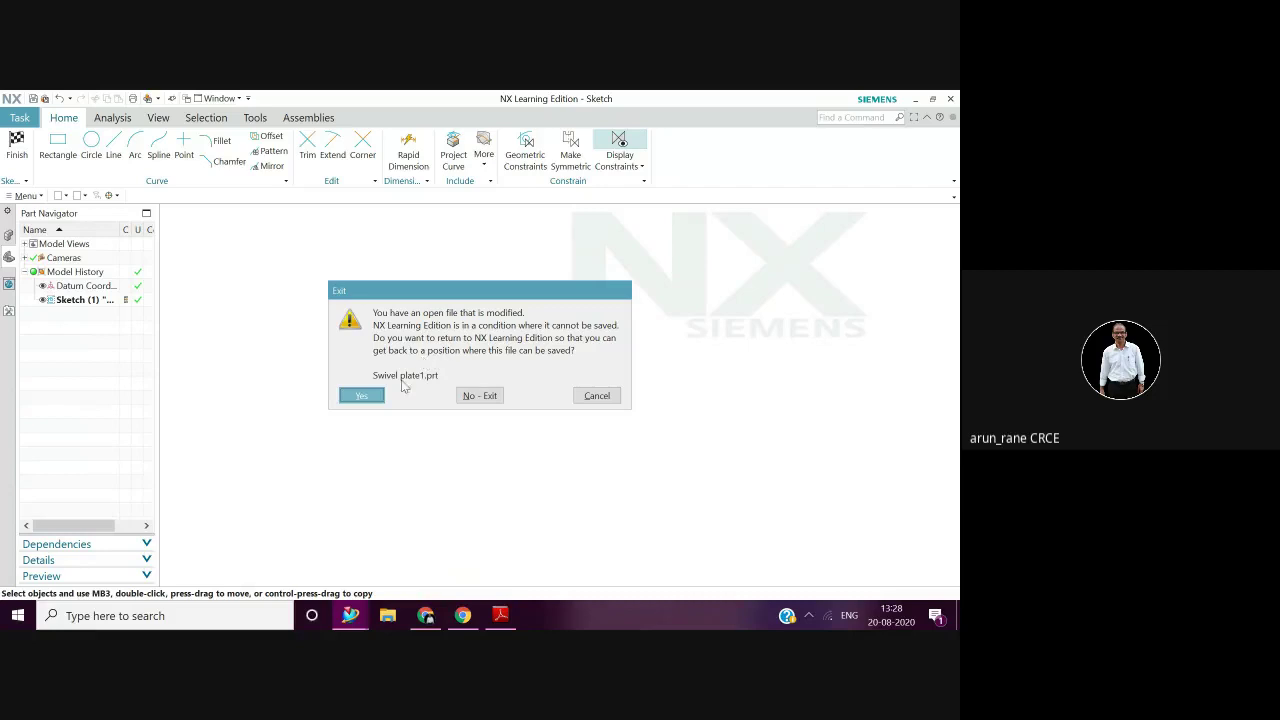
{"action": "left_click", "coordinate": [362, 396]}
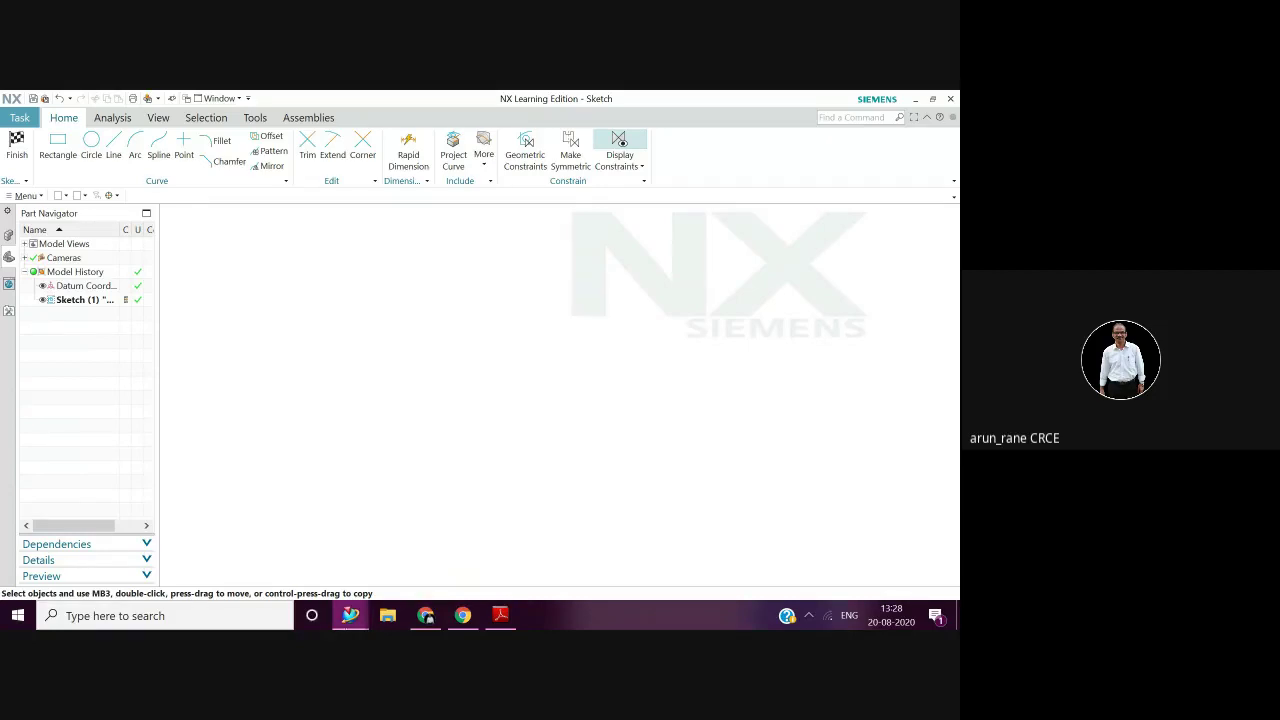
Exit NX without returning to save the modified Swivel plate1.prt
{"action": "mouse_move", "coordinate": [349, 619]}
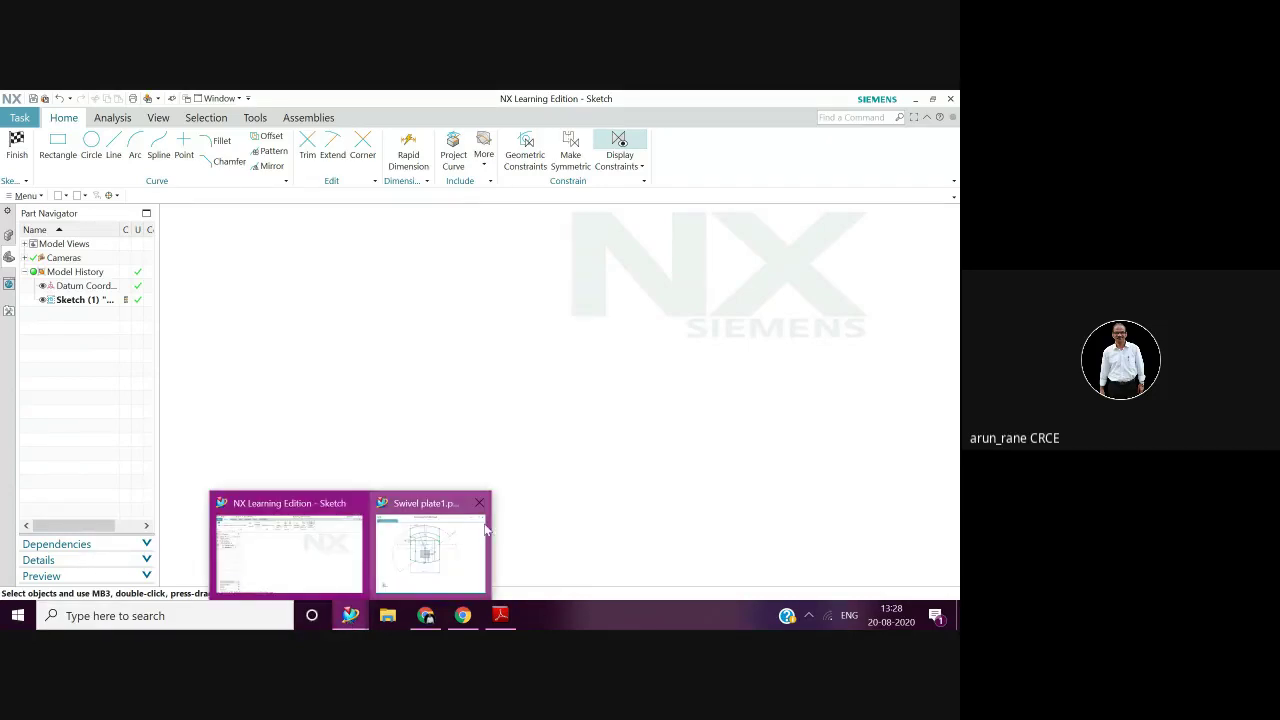
{"action": "mouse_move", "coordinate": [484, 530]}
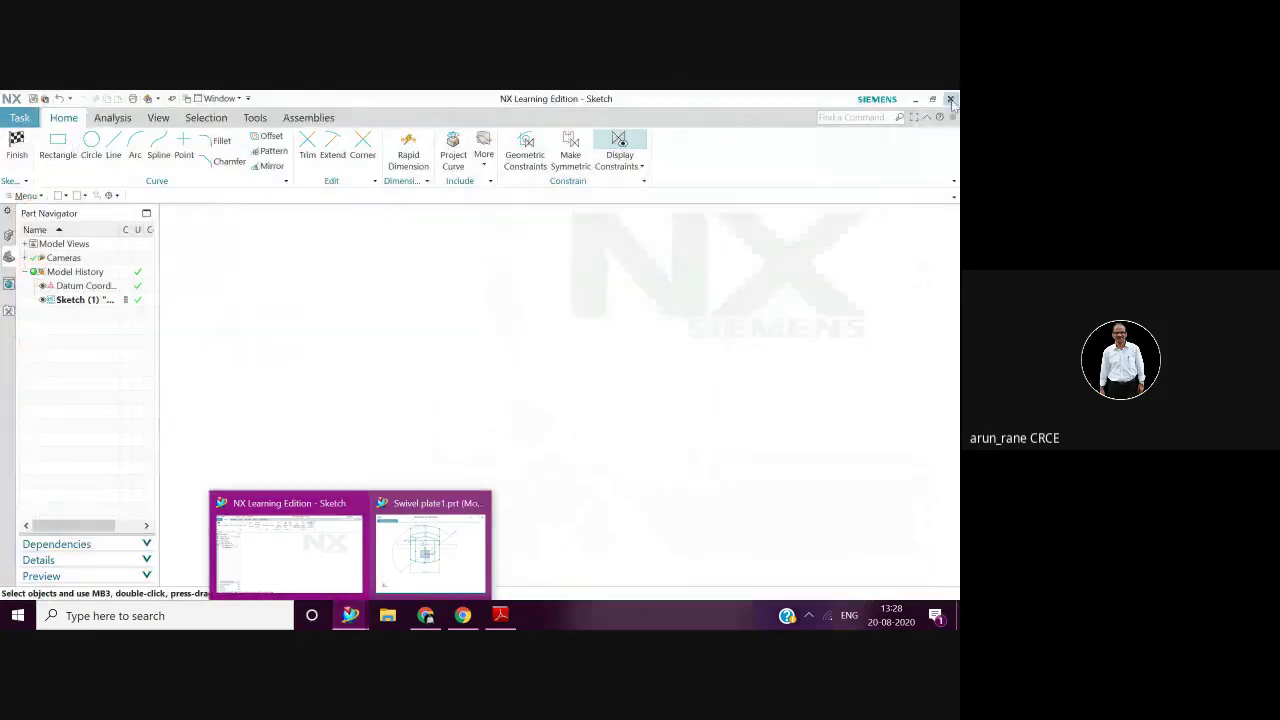
{"action": "left_click", "coordinate": [950, 99]}
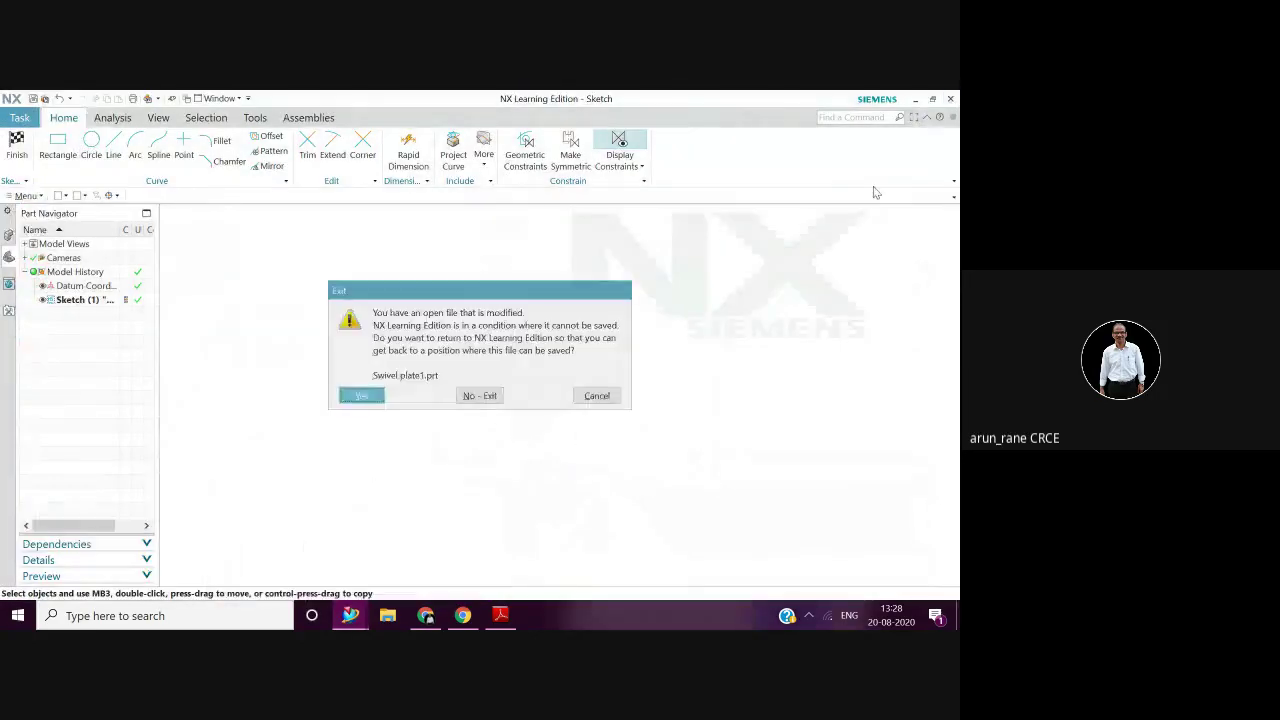
{"action": "left_click", "coordinate": [484, 395]}
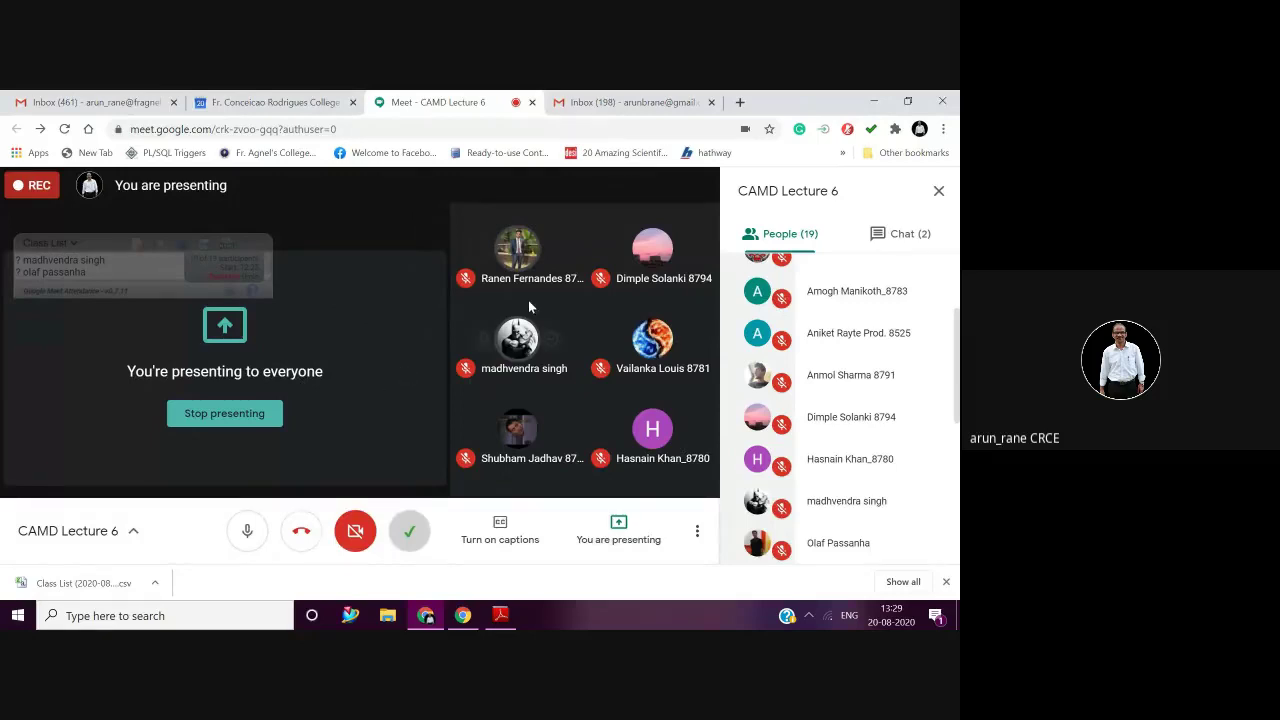
Check the Google Meet call, minimize the browser and launch NX again
{"action": "mouse_move", "coordinate": [461, 247]}
{"action": "mouse_move", "coordinate": [606, 442]}
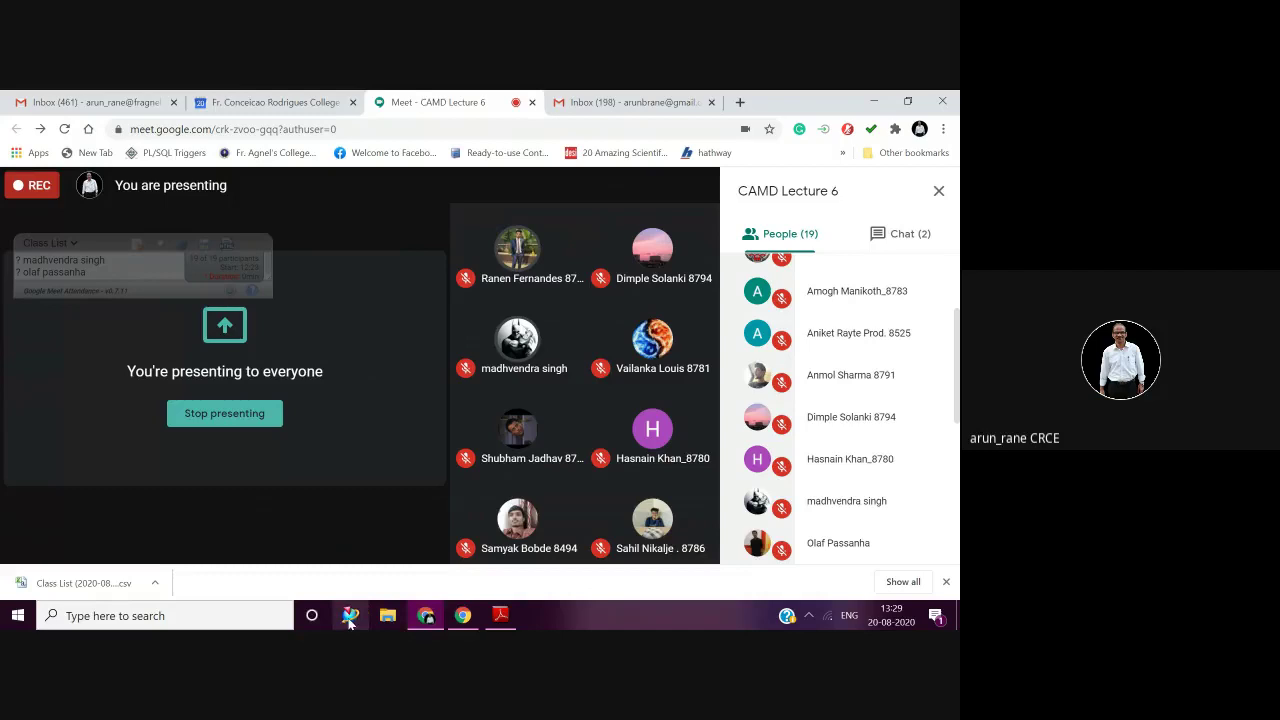
{"action": "left_click", "coordinate": [877, 101]}
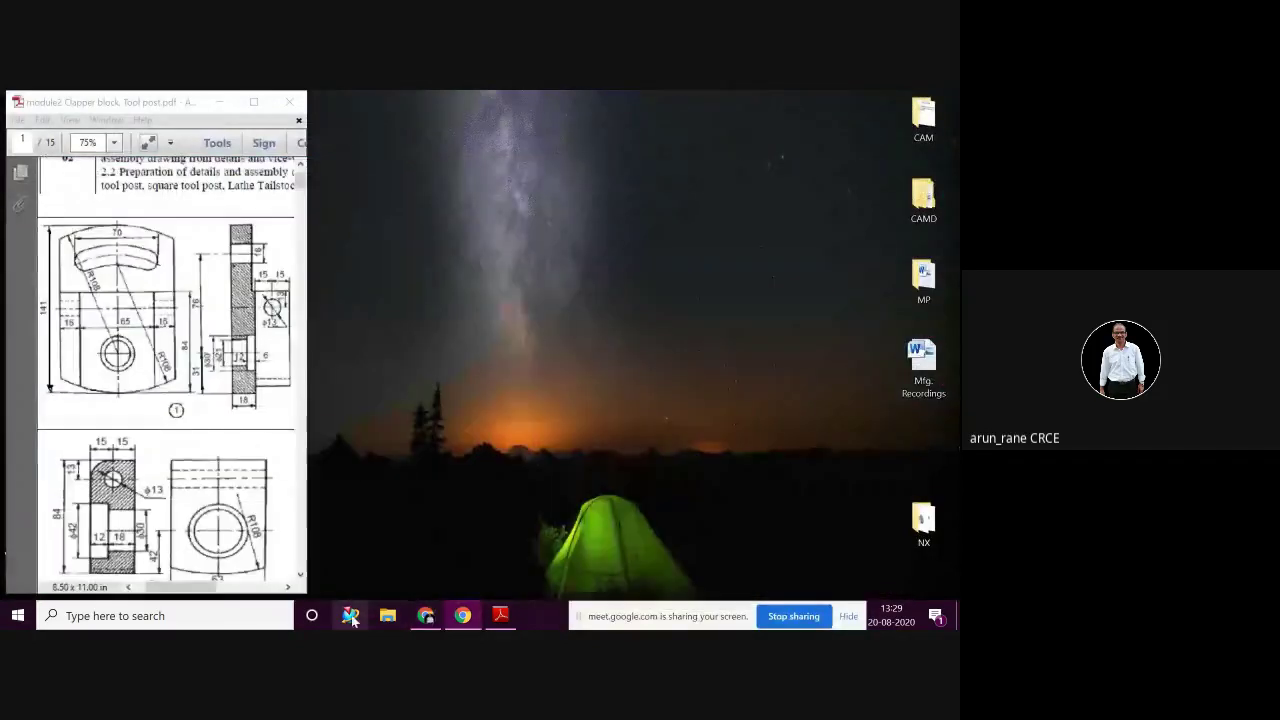
{"action": "left_click", "coordinate": [351, 615]}
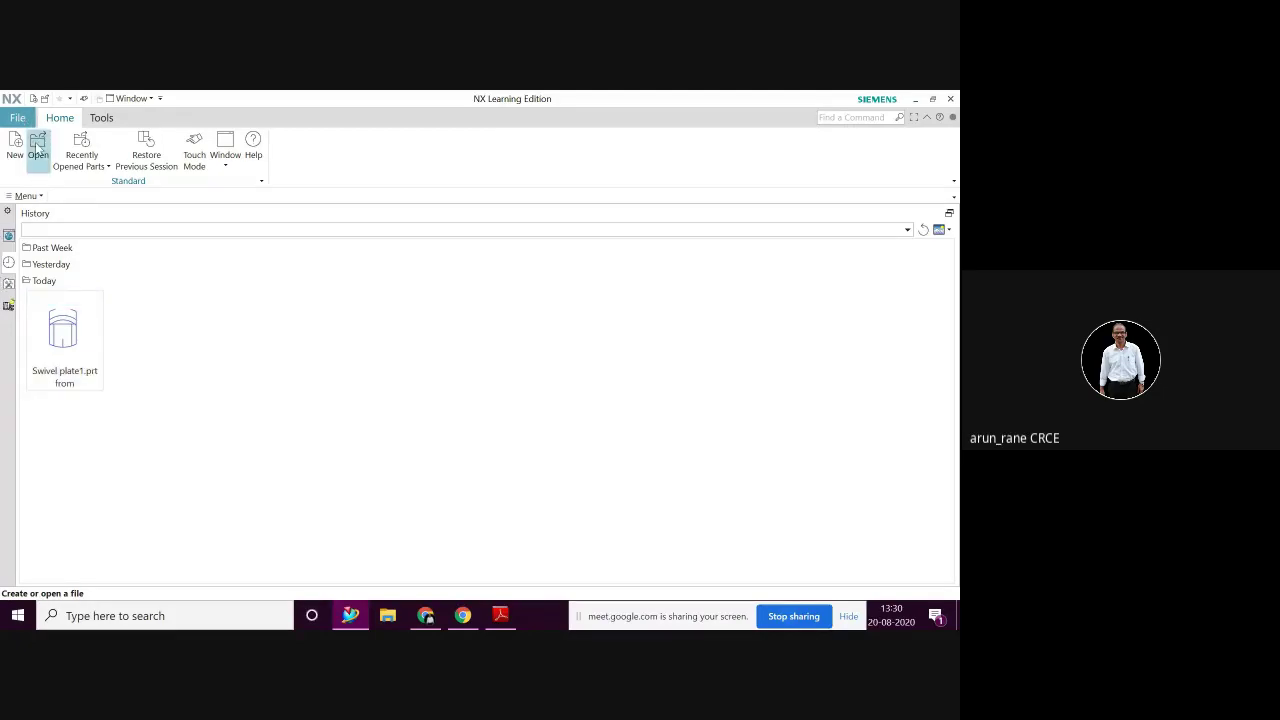
Start opening an existing part file and browse to the NX folder on the Desktop
{"action": "left_click", "coordinate": [37, 148]}
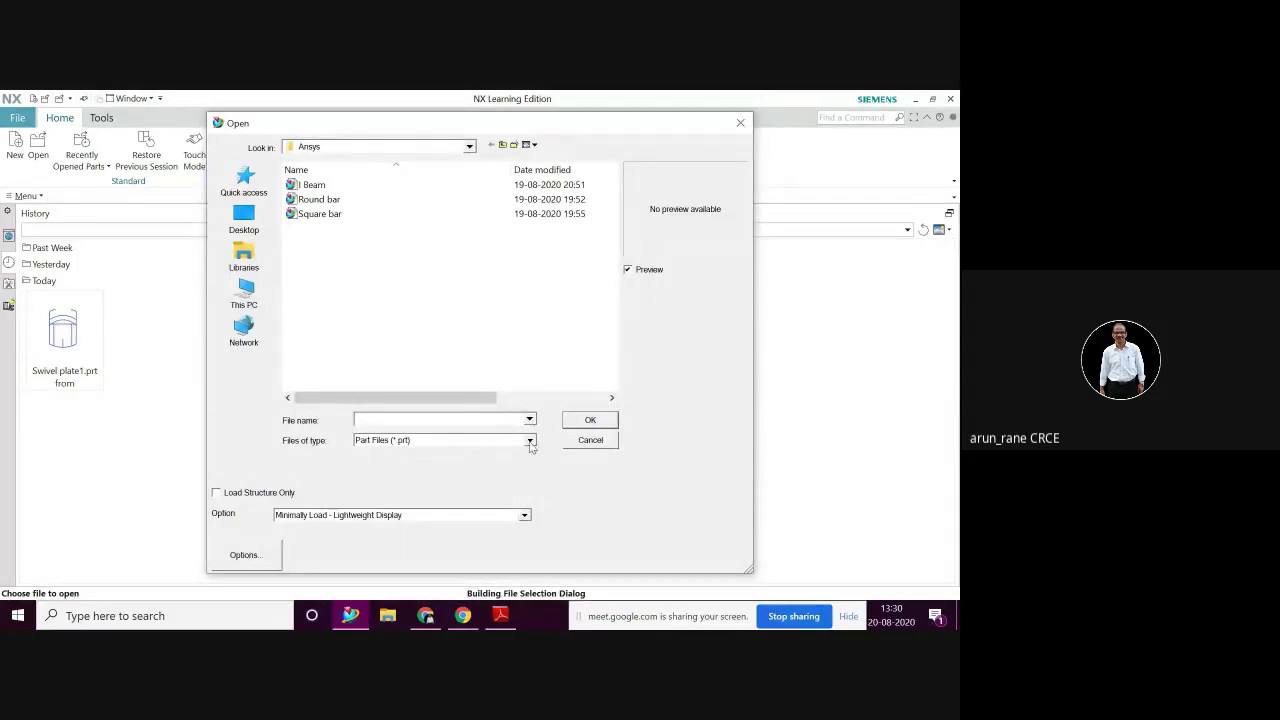
{"action": "left_click", "coordinate": [469, 147]}
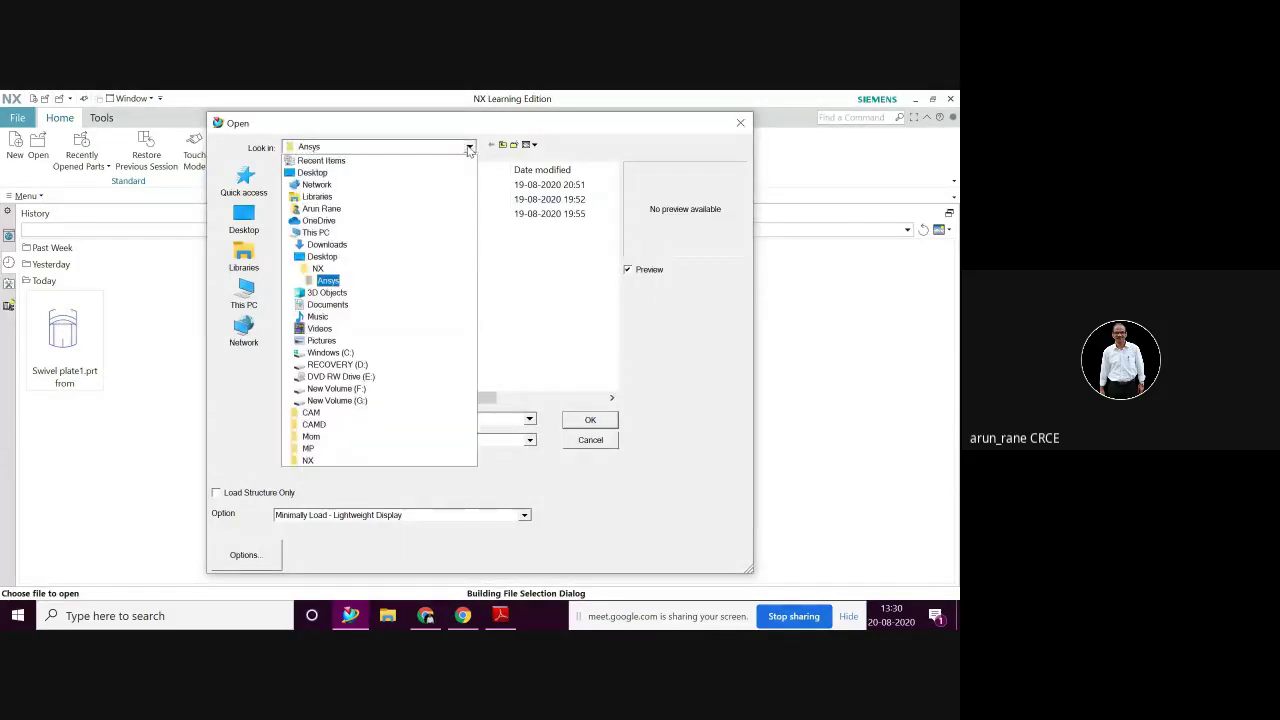
{"action": "left_click", "coordinate": [318, 184]}
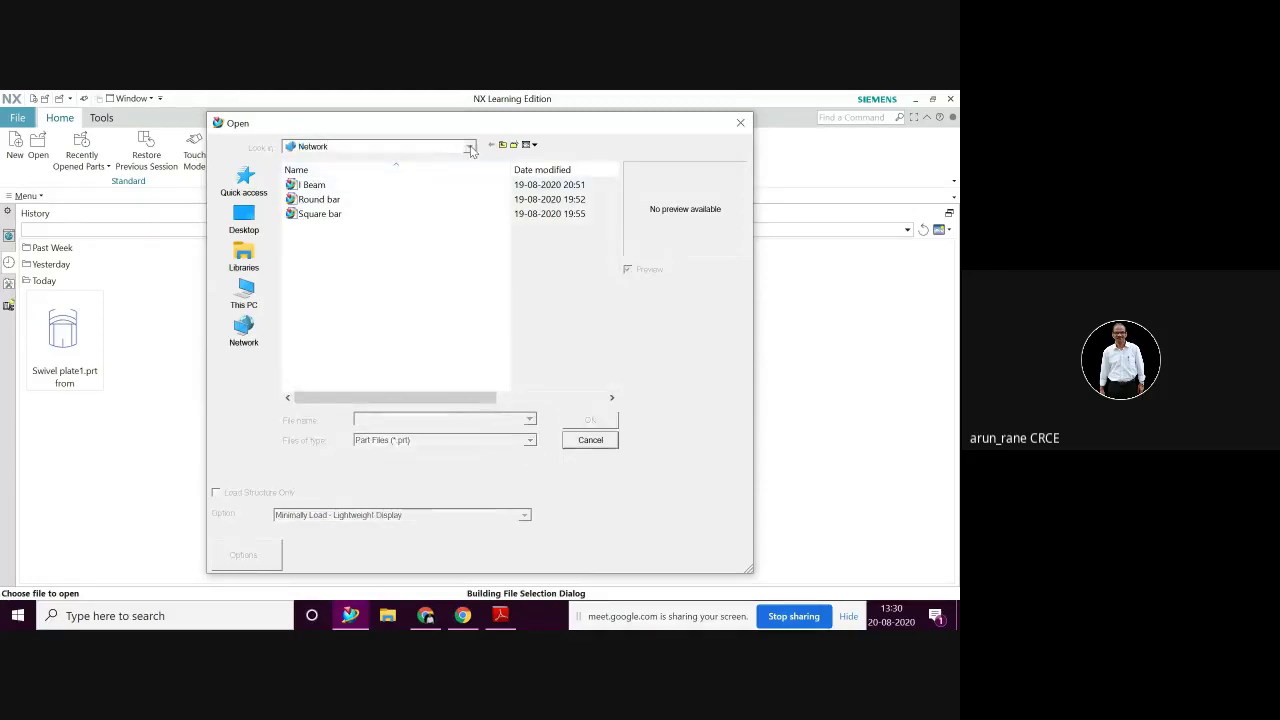
{"action": "left_click", "coordinate": [385, 148]}
{"action": "left_click", "coordinate": [318, 163]}
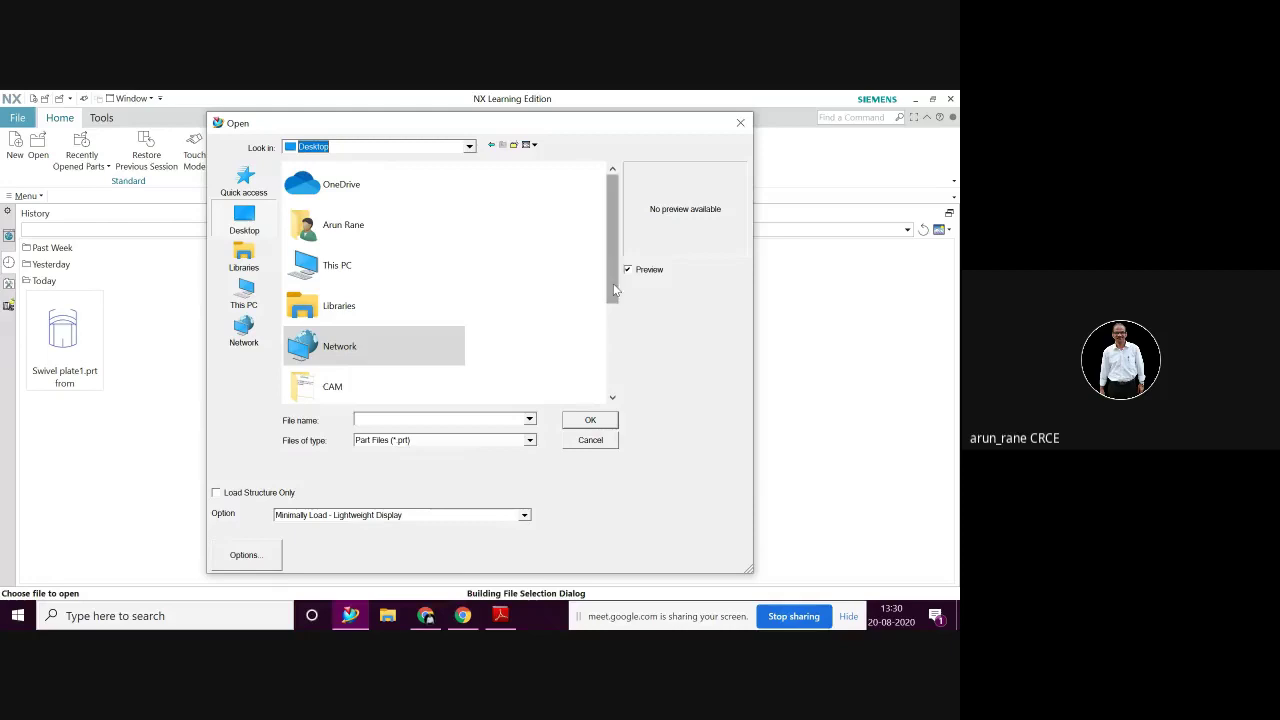
{"action": "left_click_drag", "start_coordinate": [615, 290], "coordinate": [615, 370]}
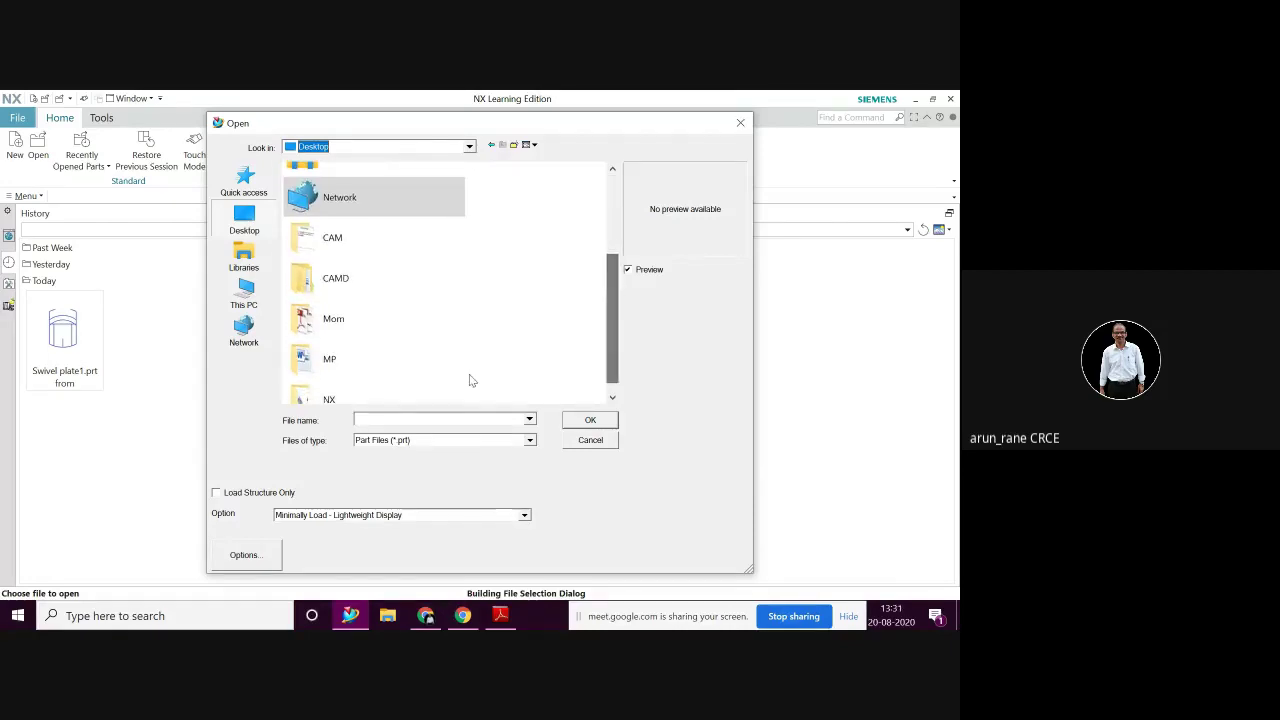
{"action": "double_click", "coordinate": [329, 398]}
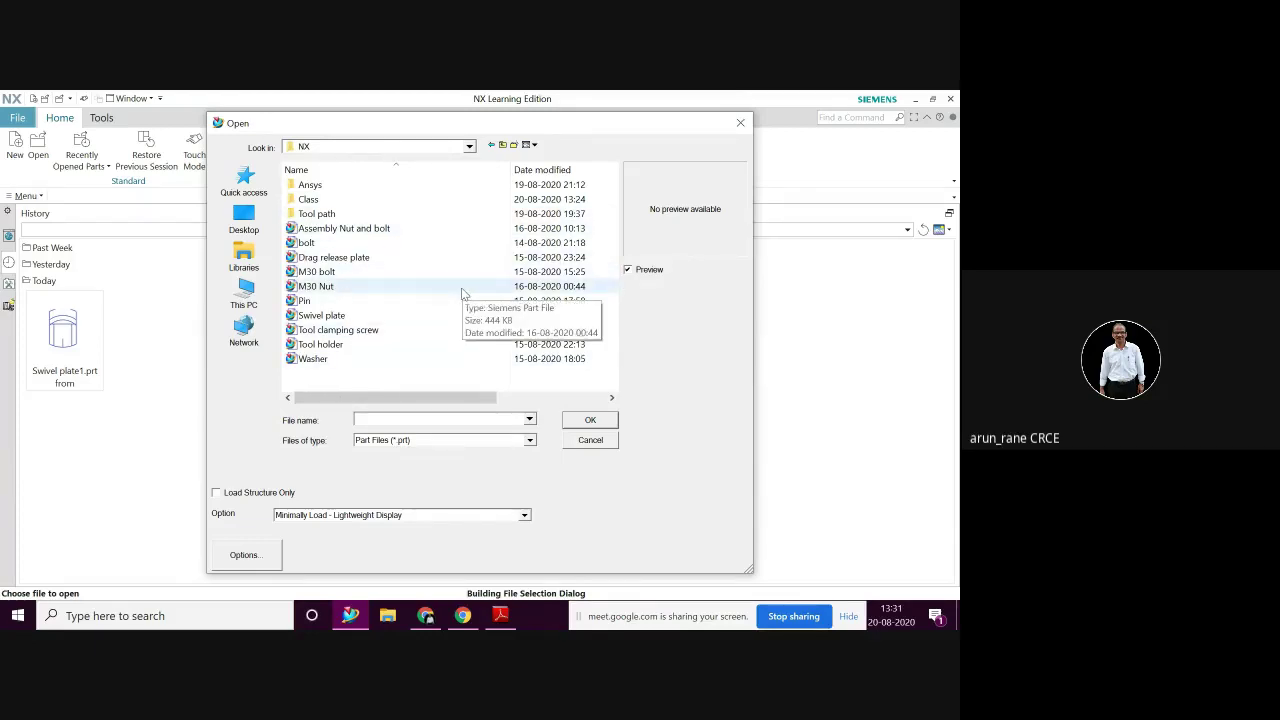
Open the finished swivel plate part from the Class folder
{"action": "left_click", "coordinate": [315, 204]}
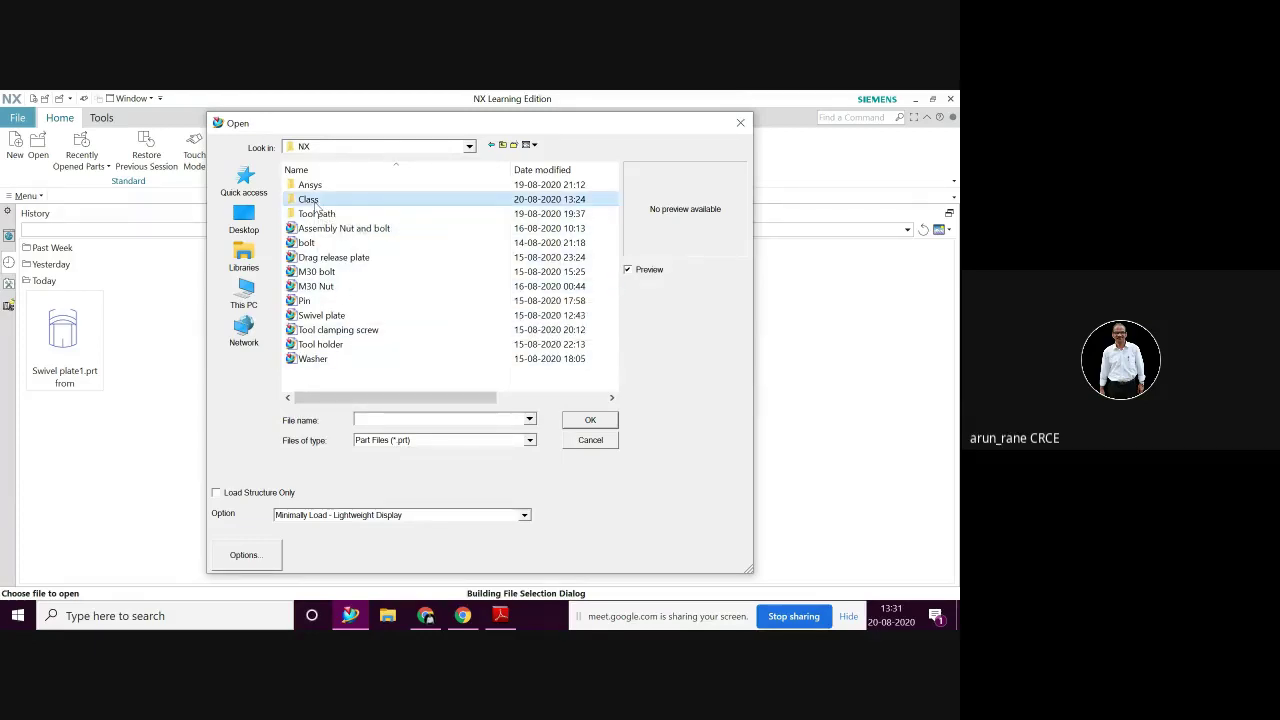
{"action": "double_click", "coordinate": [316, 204]}
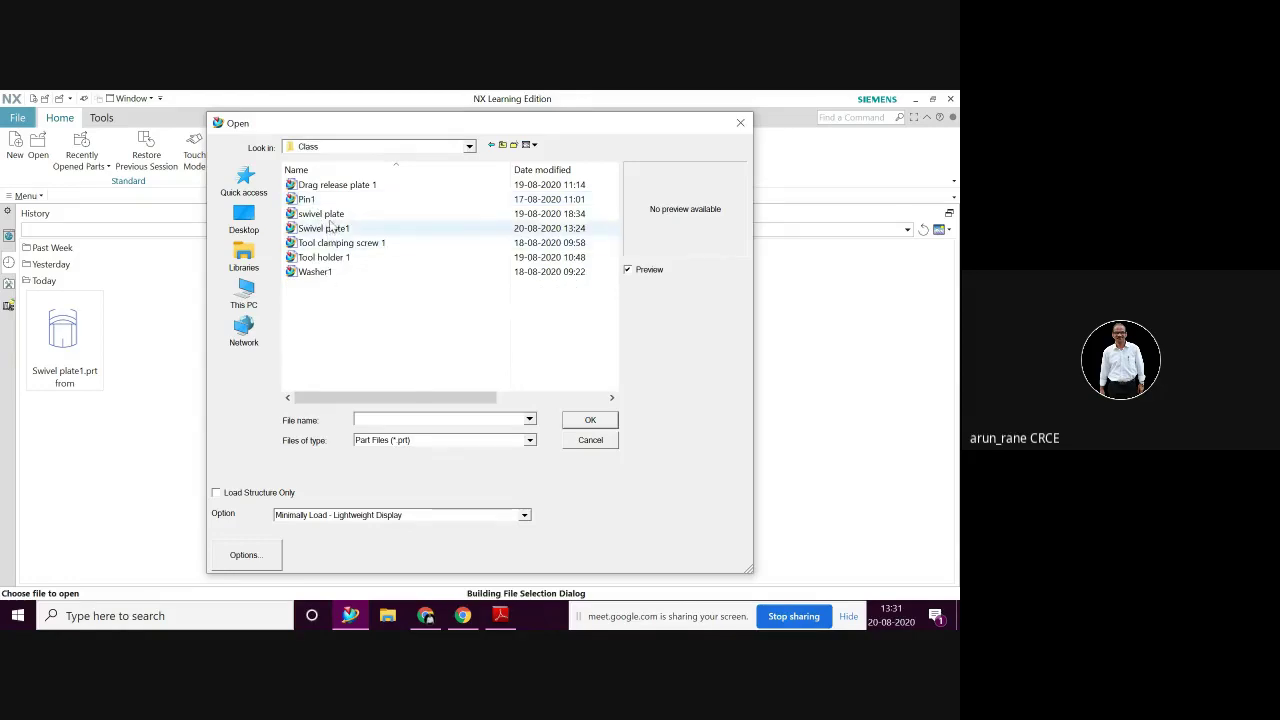
{"action": "double_click", "coordinate": [331, 215]}
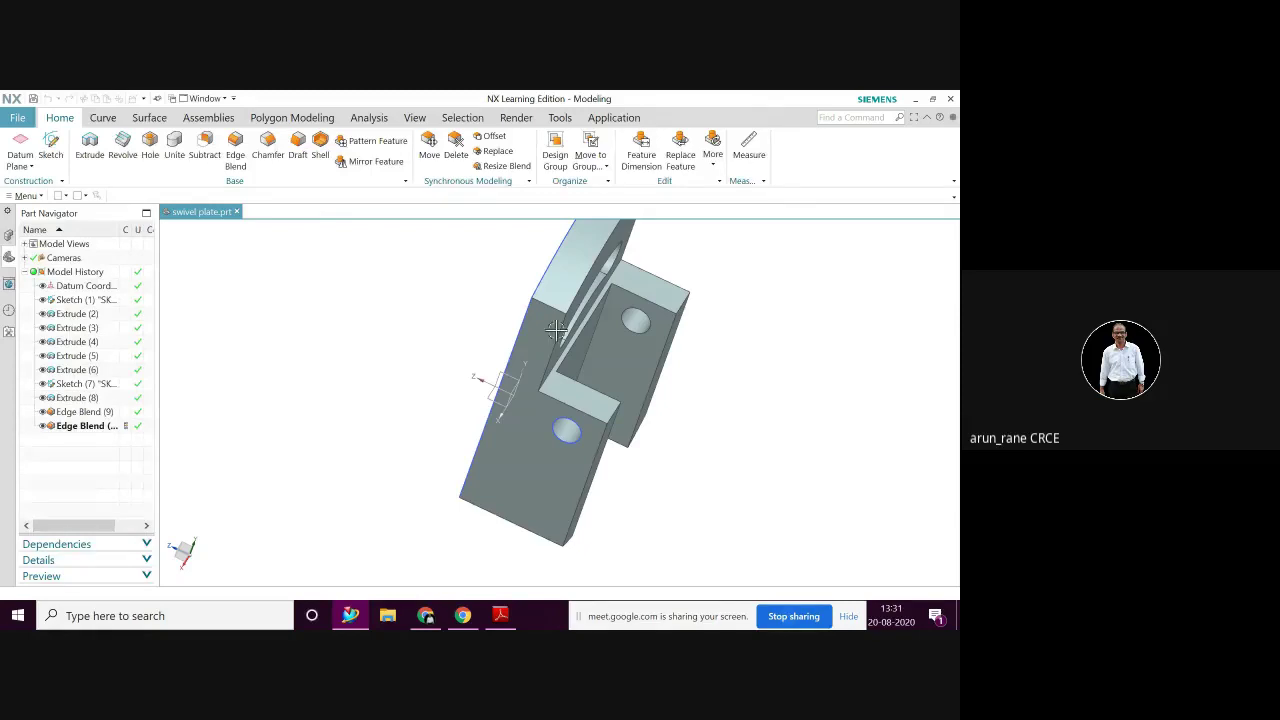
Restore the NX window to a smaller size and place it beside the clapper block PDF drawing
{"action": "left_click", "coordinate": [933, 100]}
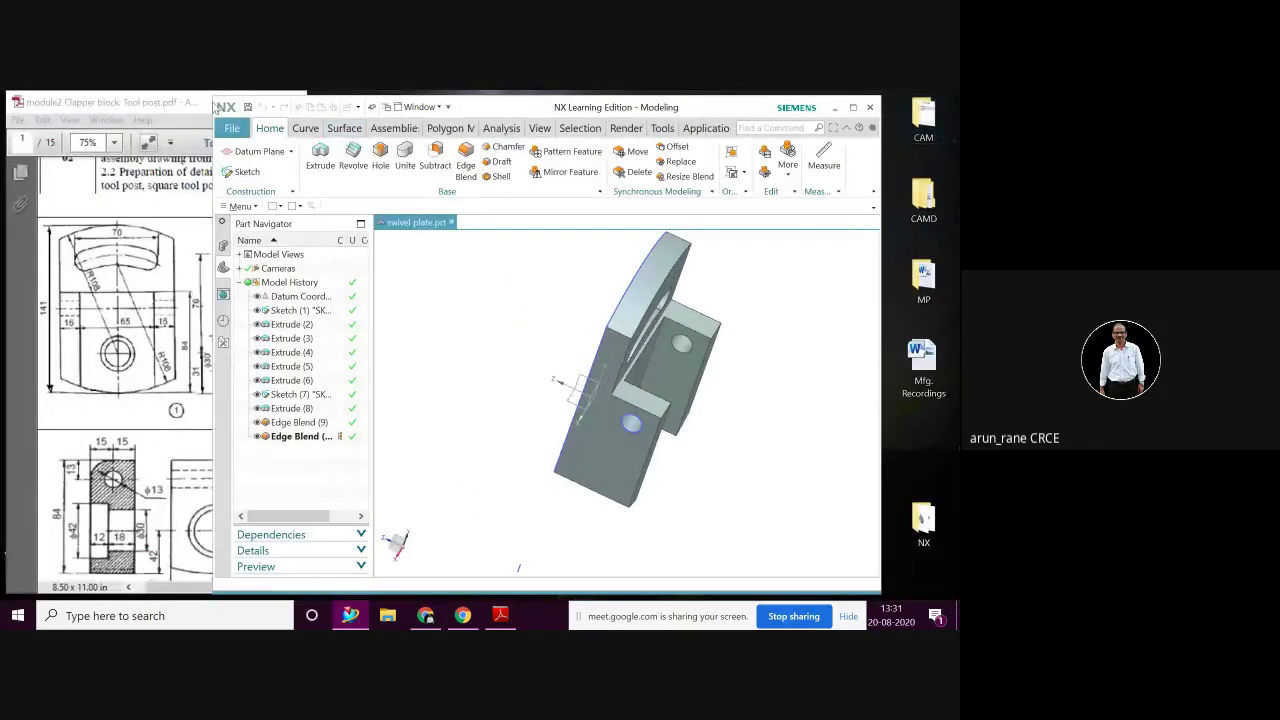
{"action": "left_click", "coordinate": [206, 104]}
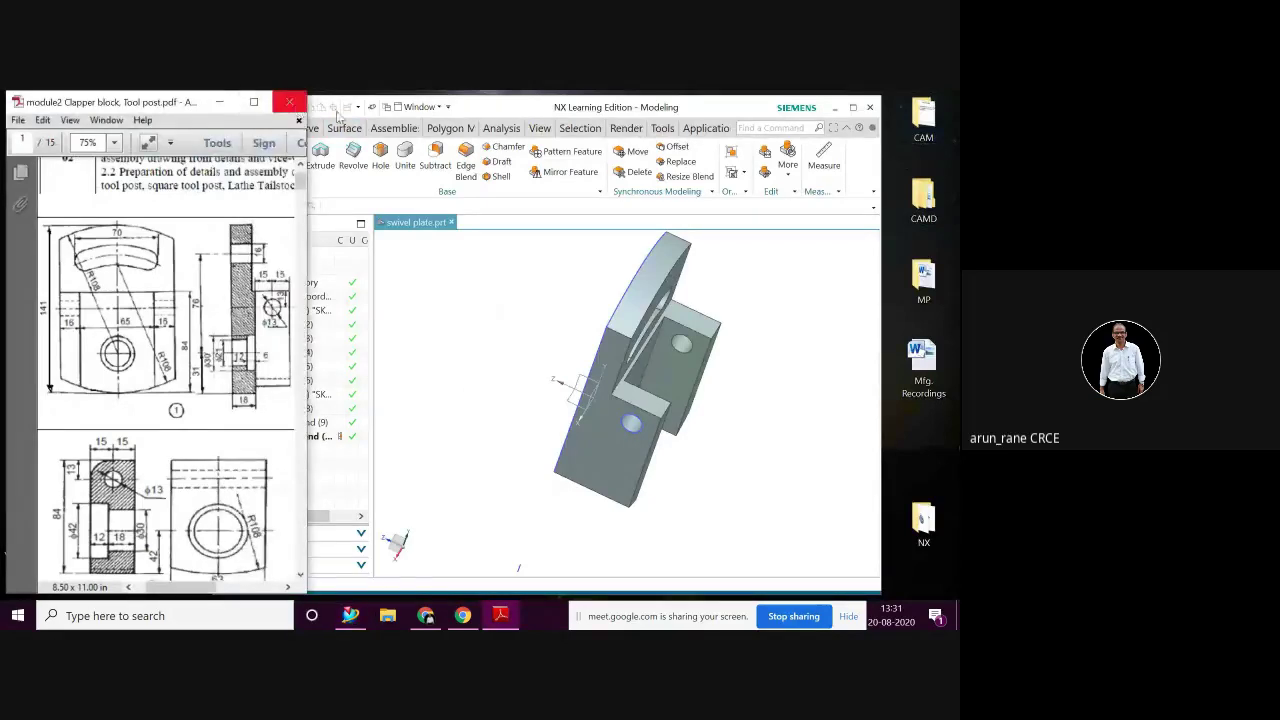
{"action": "left_click_drag", "start_coordinate": [463, 112], "coordinate": [561, 107]}
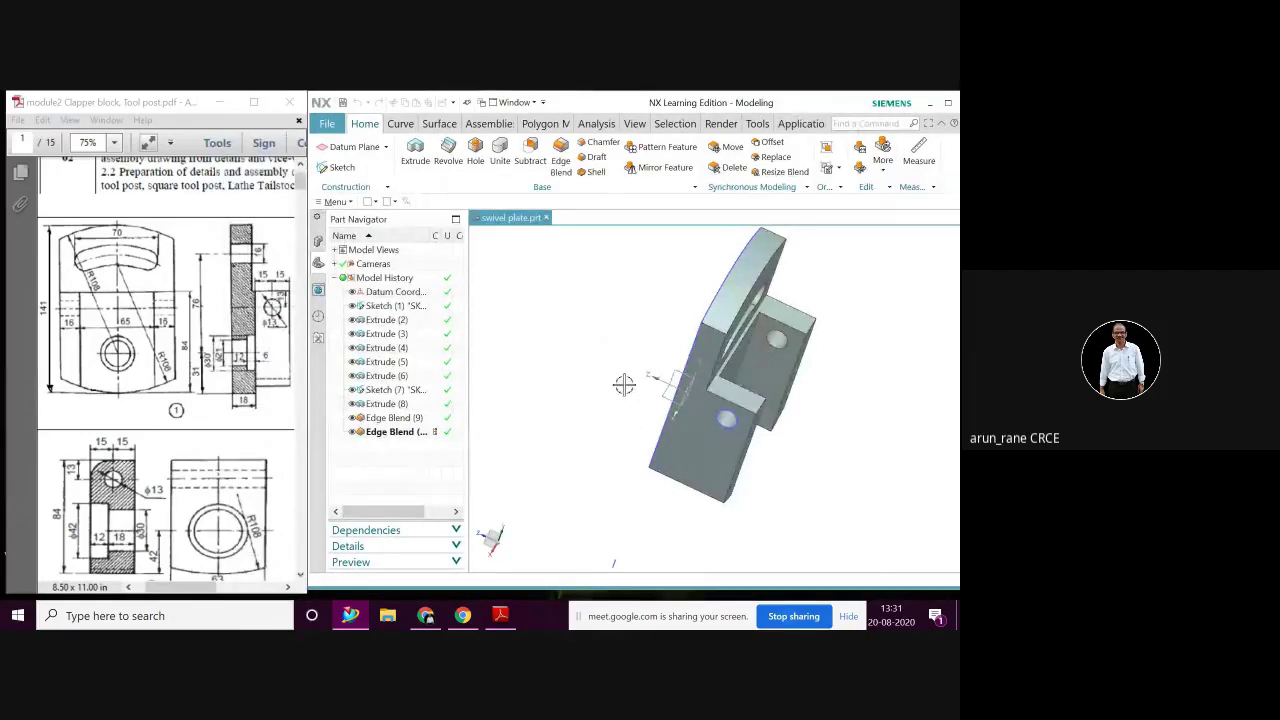
Examine the swivel plate's slot, lugs and holes from several angles, and briefly check the Google Meet call
{"action": "middle_click_drag", "start_coordinate": [620, 382], "coordinate": [688, 388], "text": "shift"}
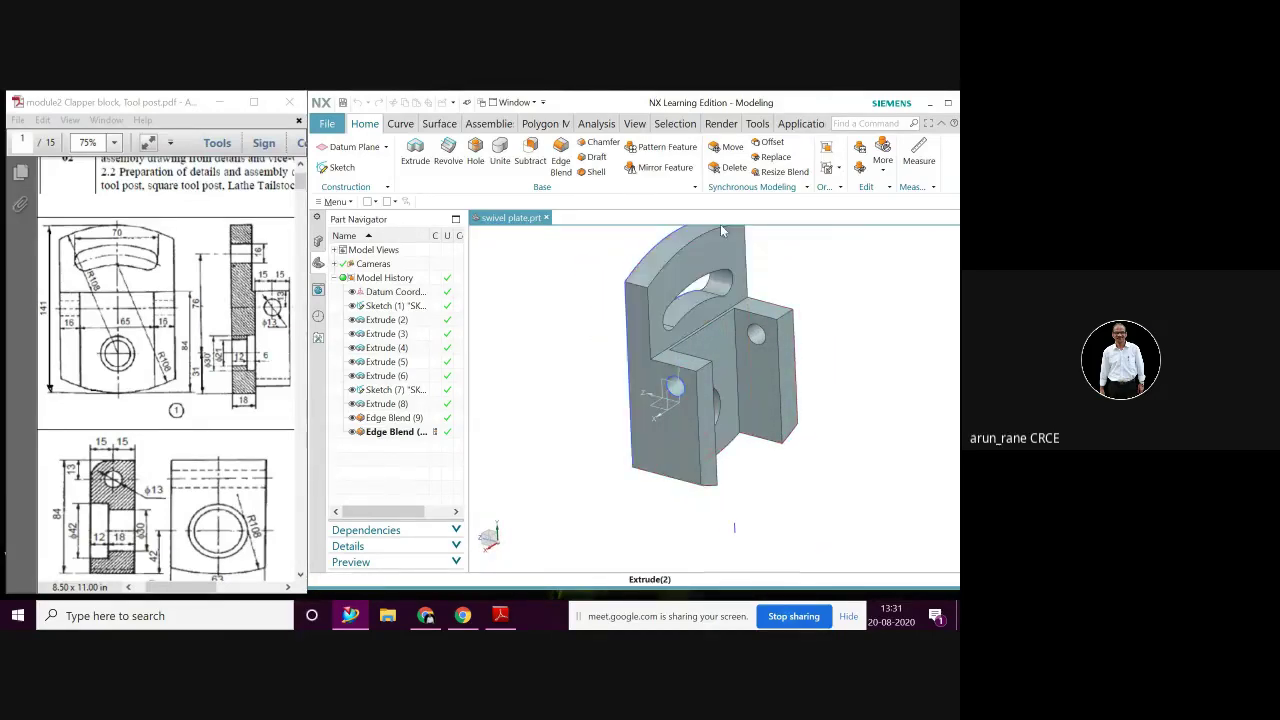
{"action": "left_click", "coordinate": [707, 253]}
{"action": "key", "text": "Escape"}
{"action": "middle_click_drag", "start_coordinate": [678, 392], "coordinate": [662, 348]}
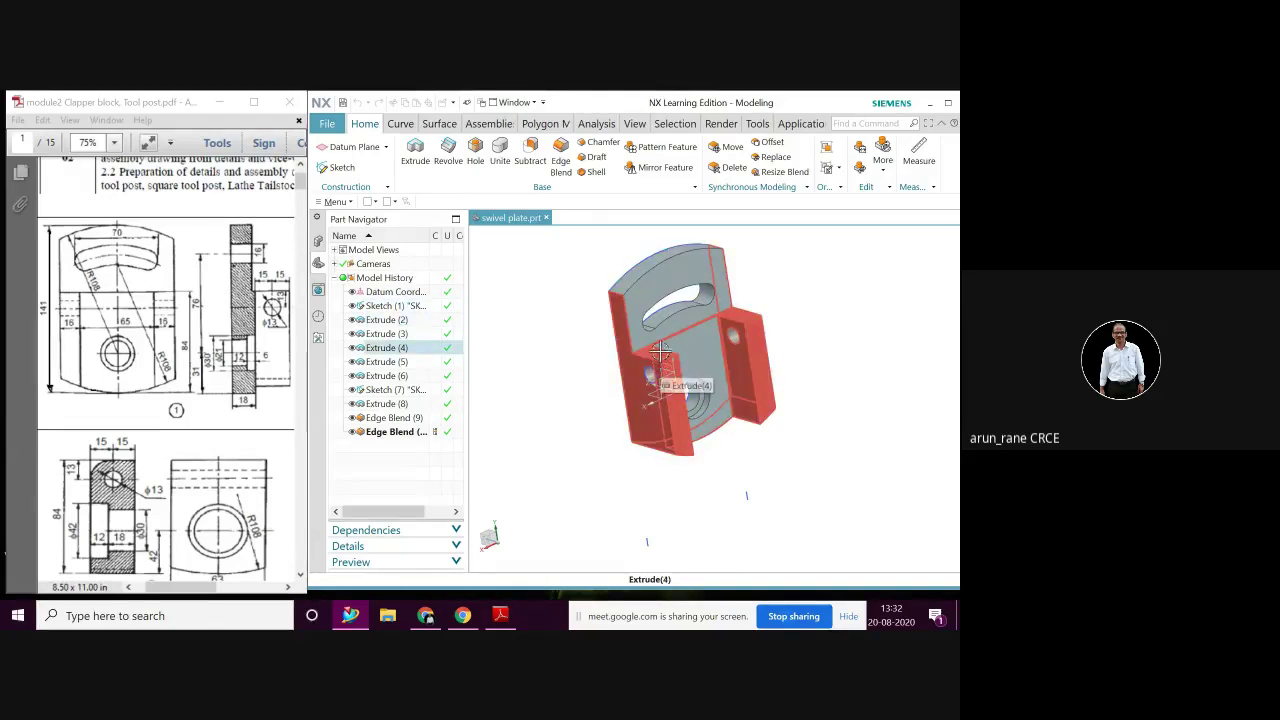
{"action": "mouse_move", "coordinate": [694, 449]}
{"action": "middle_mouse_down"}
{"action": "mouse_move", "coordinate": [679, 459]}
{"action": "mouse_move", "coordinate": [690, 470]}
{"action": "middle_mouse_up"}
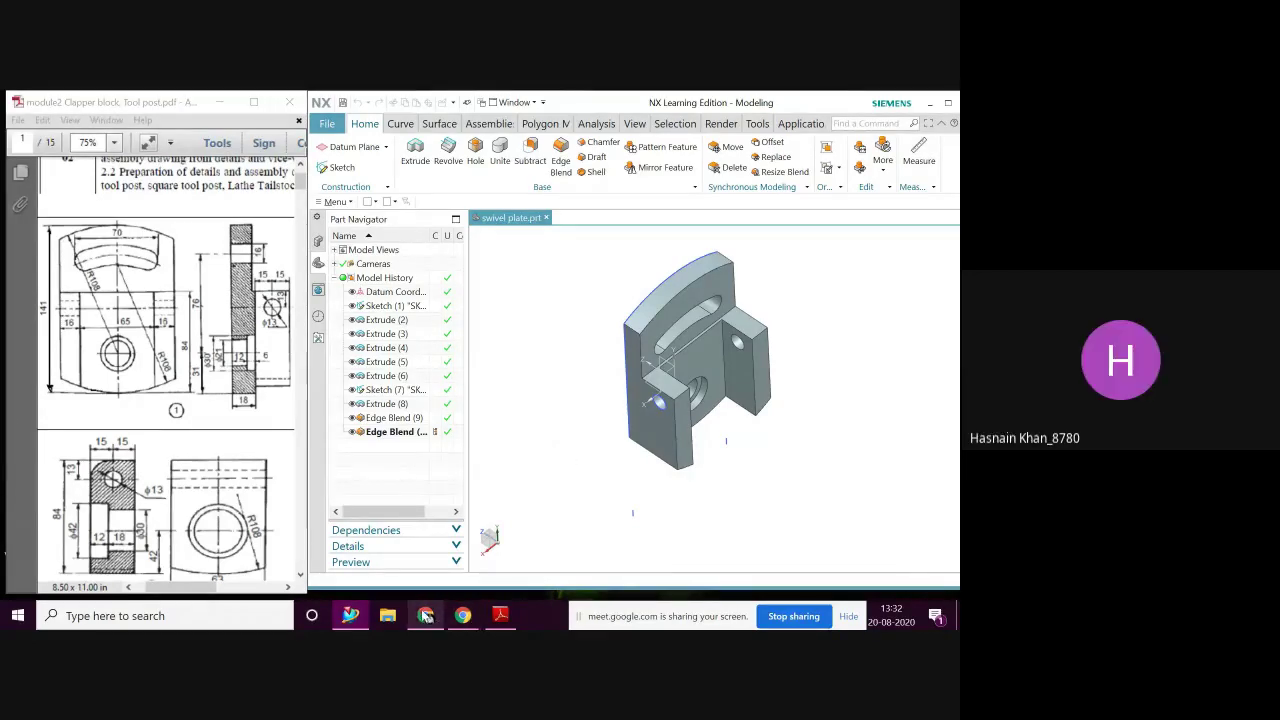
{"action": "left_click", "coordinate": [425, 615]}
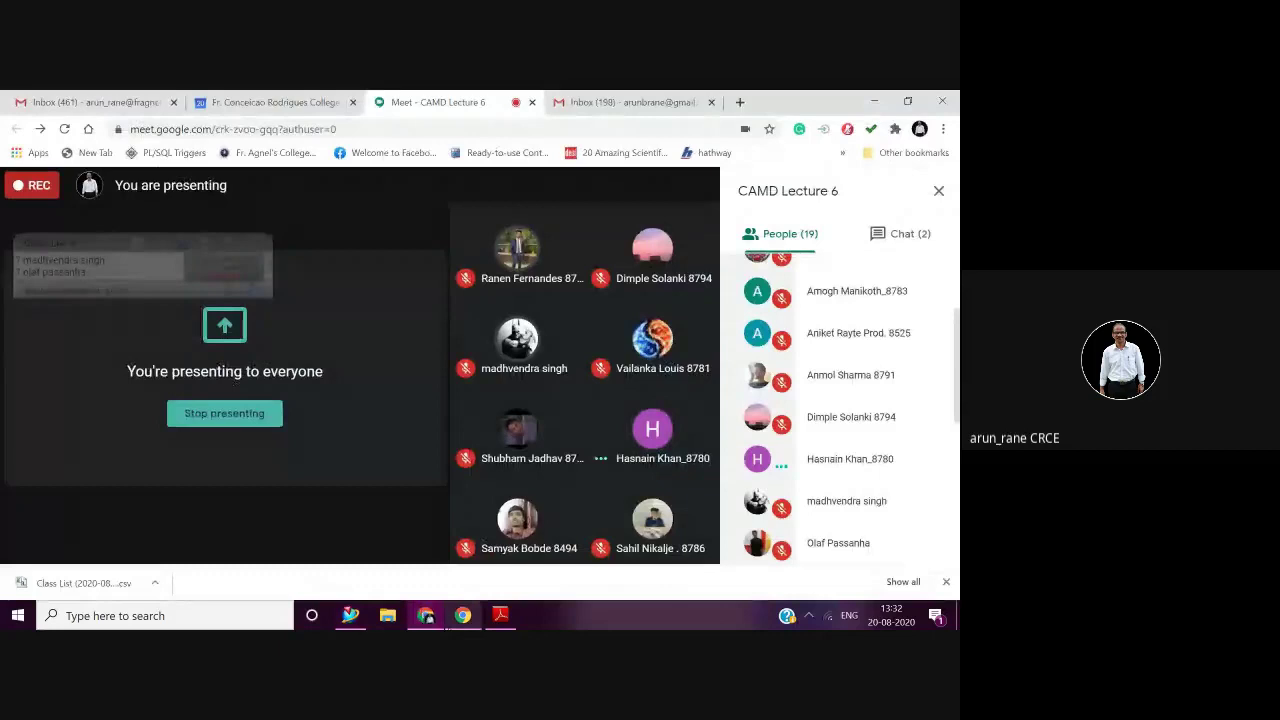
{"action": "left_click", "coordinate": [425, 615]}
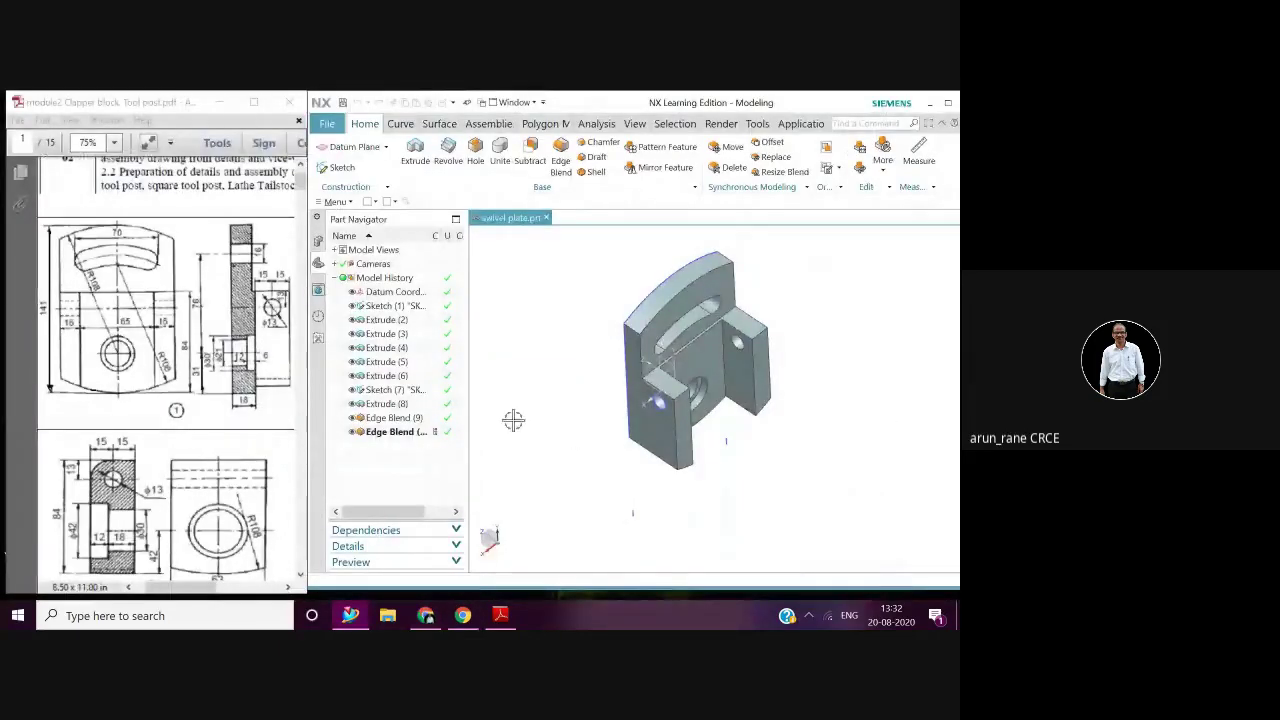
Delete the two edge blends at the end of the swivel plate's model history
{"action": "right_click", "coordinate": [397, 432]}
{"action": "left_click", "coordinate": [421, 364]}
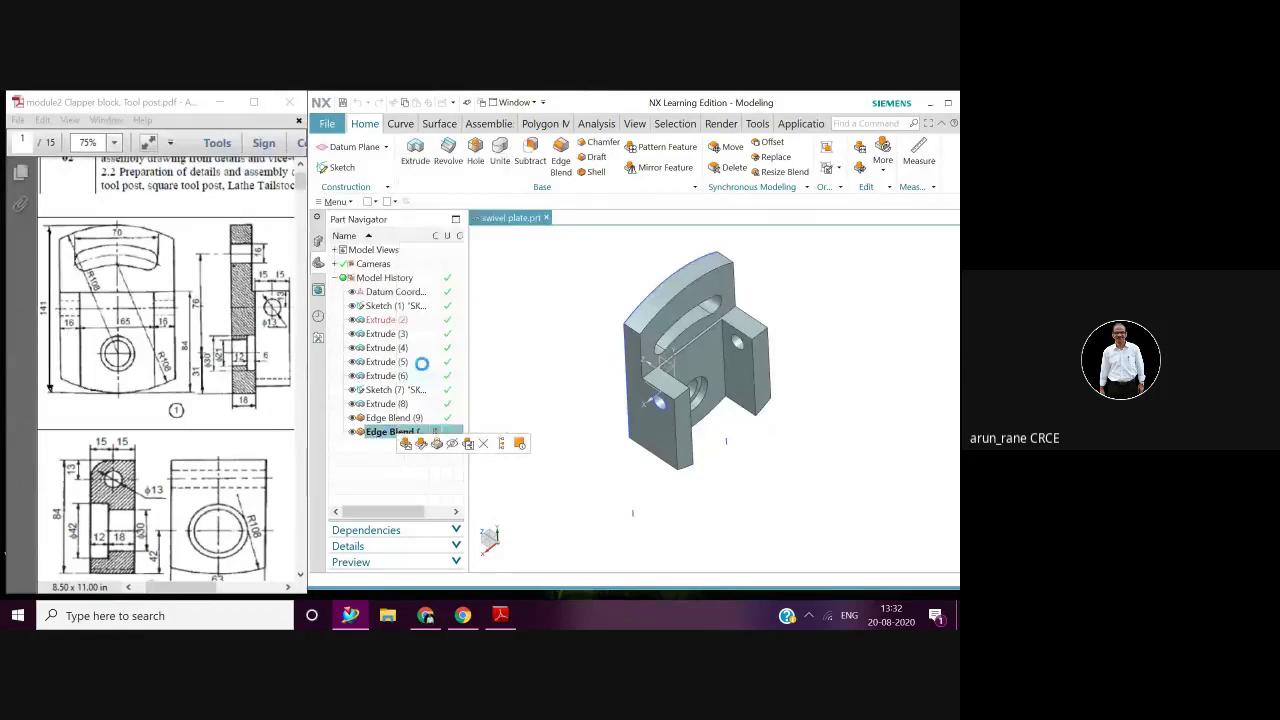
{"action": "right_click", "coordinate": [395, 424]}
{"action": "left_click", "coordinate": [419, 351]}
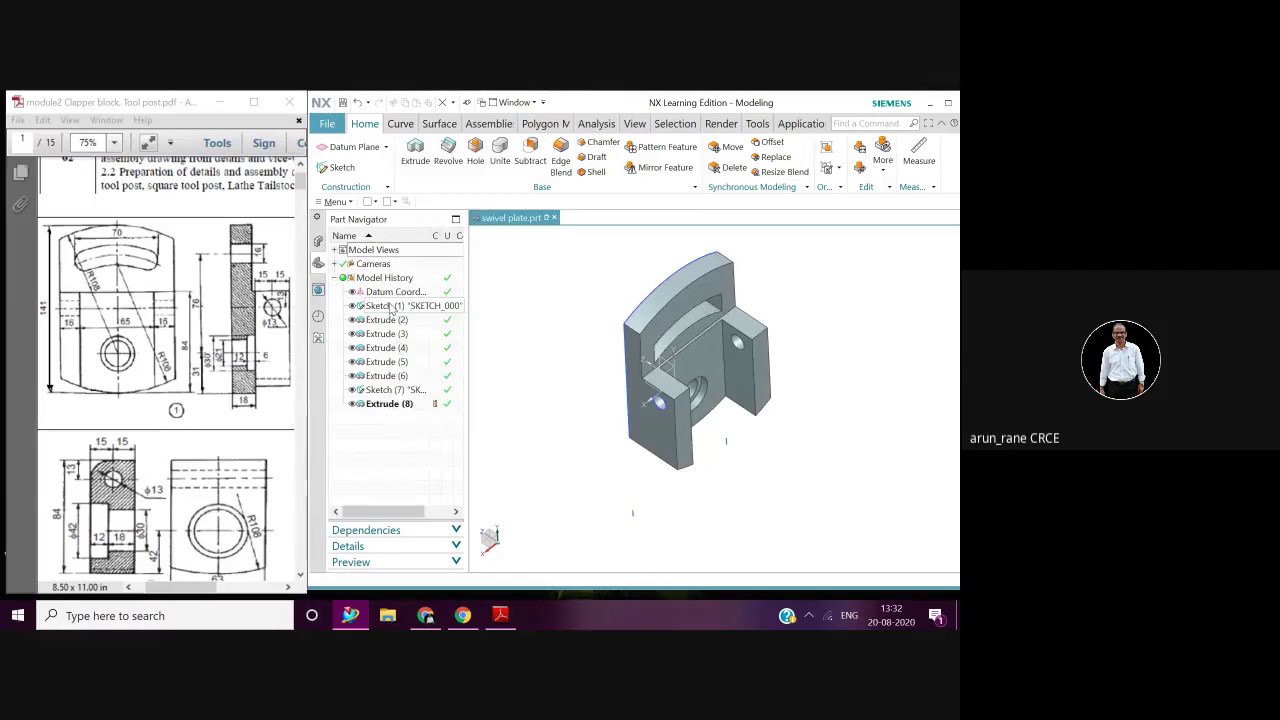
Delete the cross-hole Extrude (8) through the lugs, its Sketch (7), and the counterbore Extrude (6) from the model history
{"action": "right_click", "coordinate": [382, 410]}
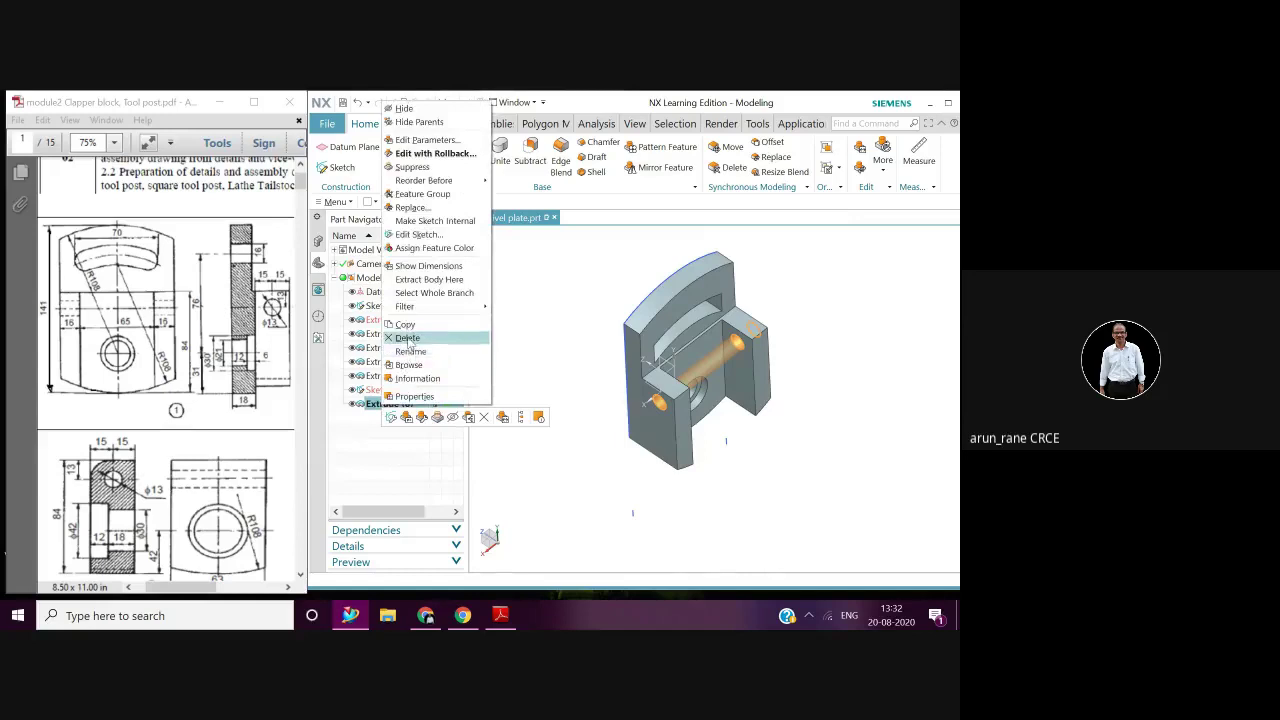
{"action": "left_click", "coordinate": [410, 336]}
{"action": "right_click", "coordinate": [383, 393]}
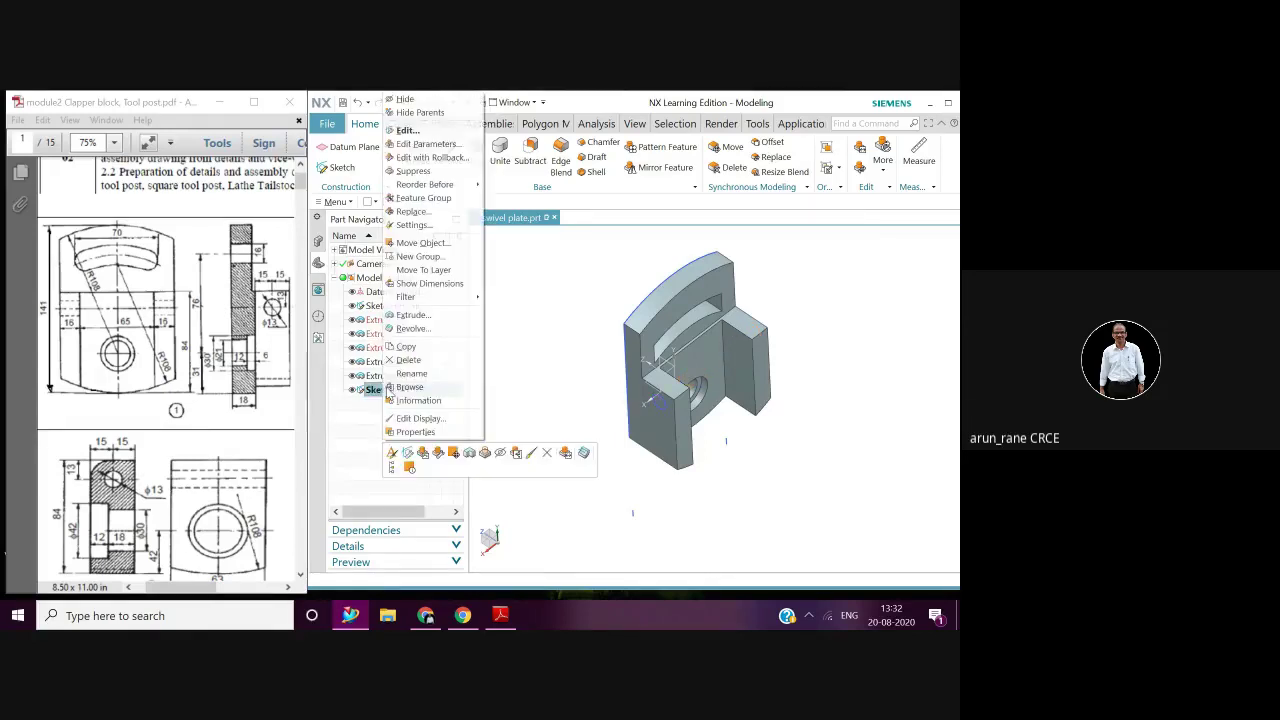
{"action": "left_click", "coordinate": [407, 360]}
{"action": "right_click", "coordinate": [390, 376]}
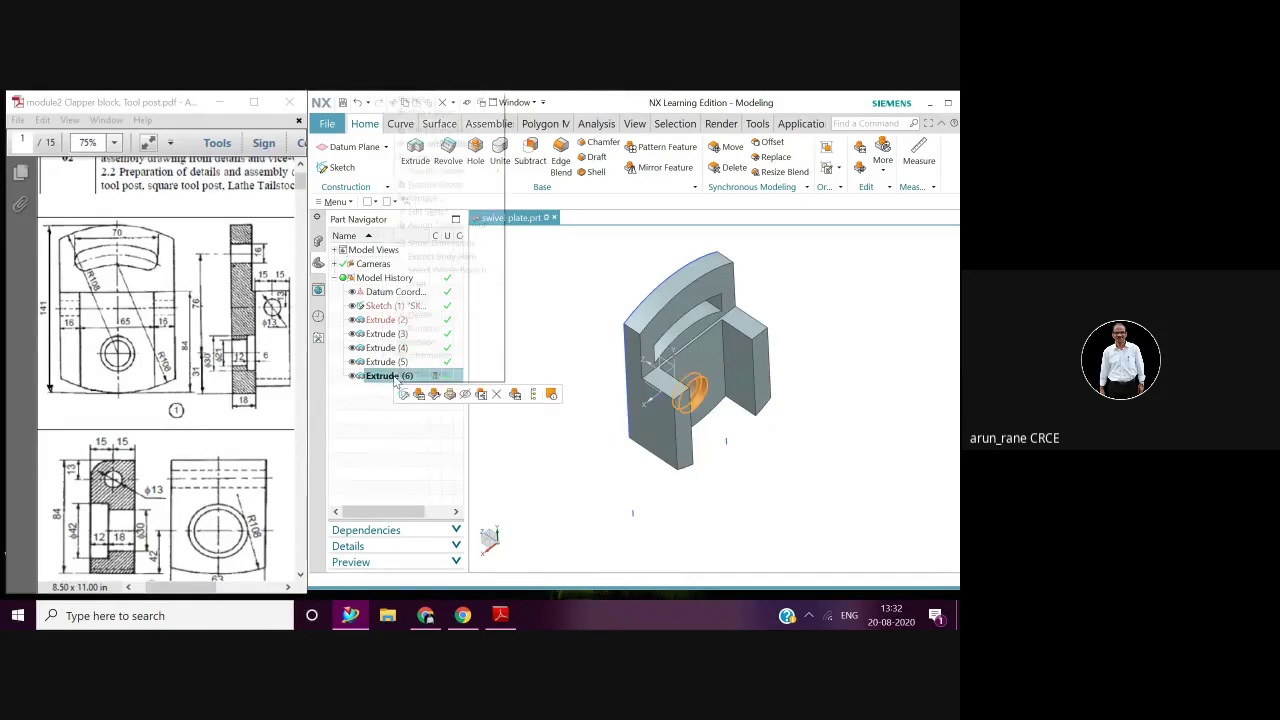
{"action": "left_click", "coordinate": [420, 315]}
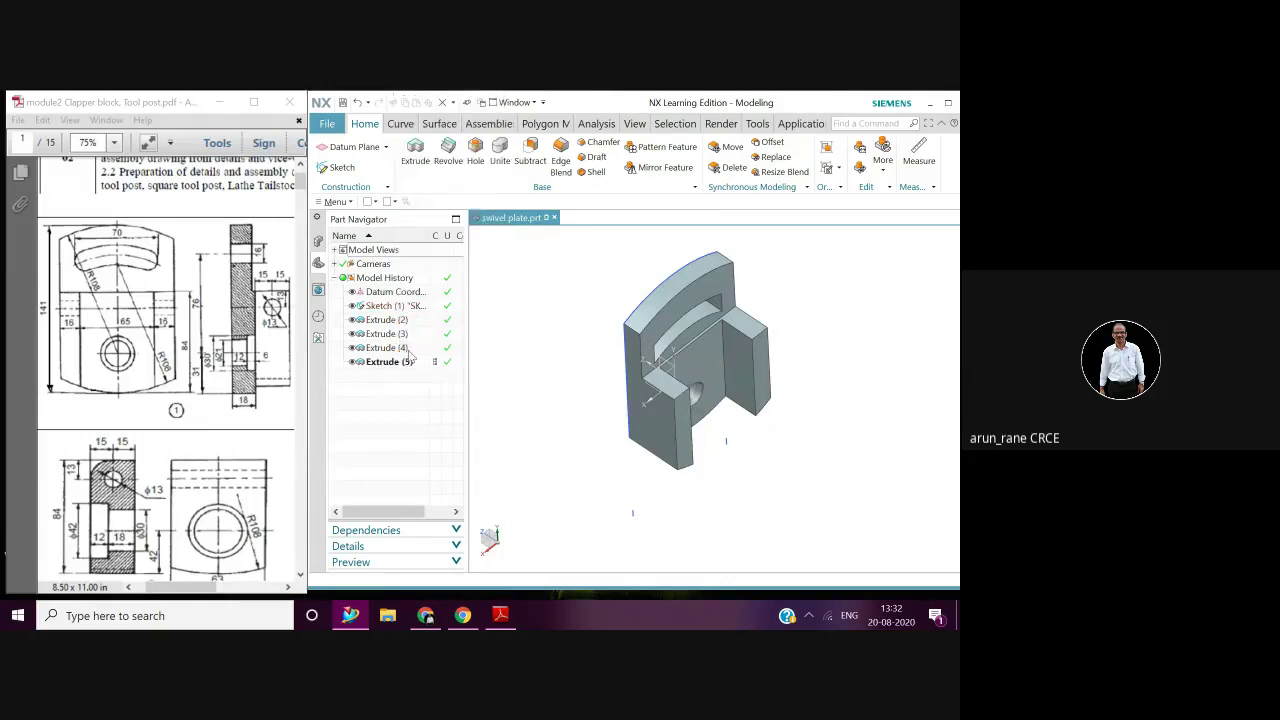